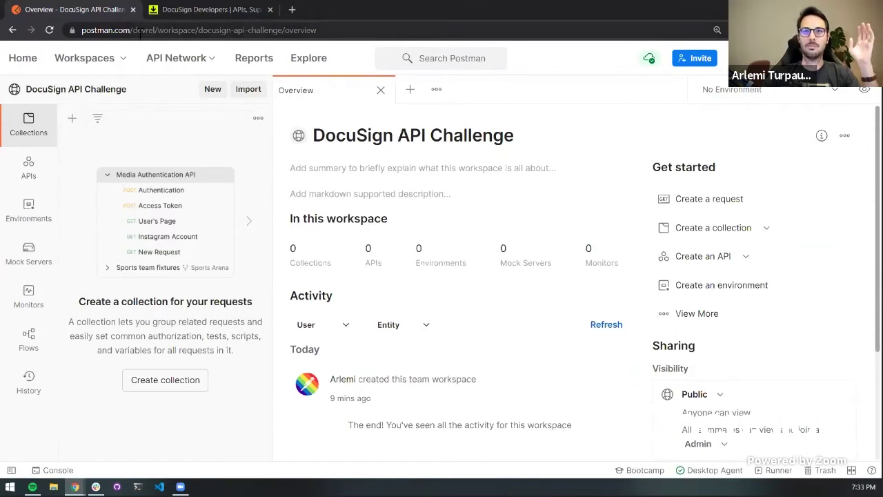
Inspect the workspace web address and the Postman search box, then go to the Postman home page
click(142, 31)
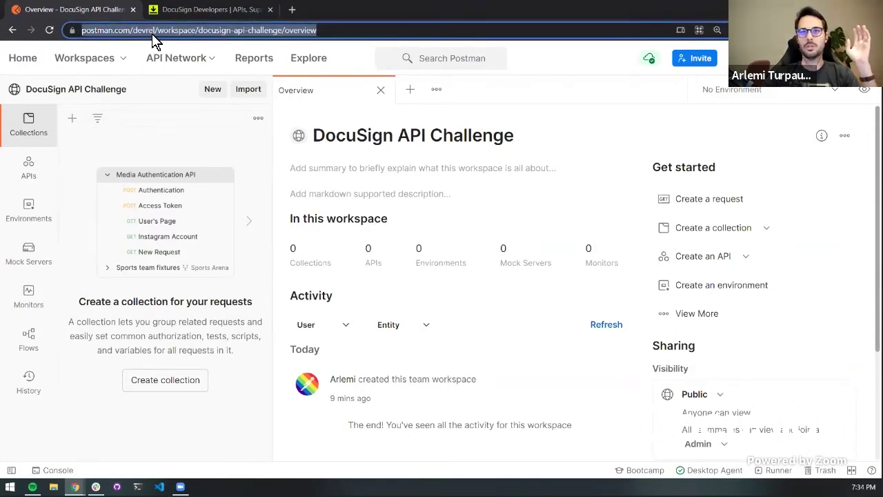
click(243, 31)
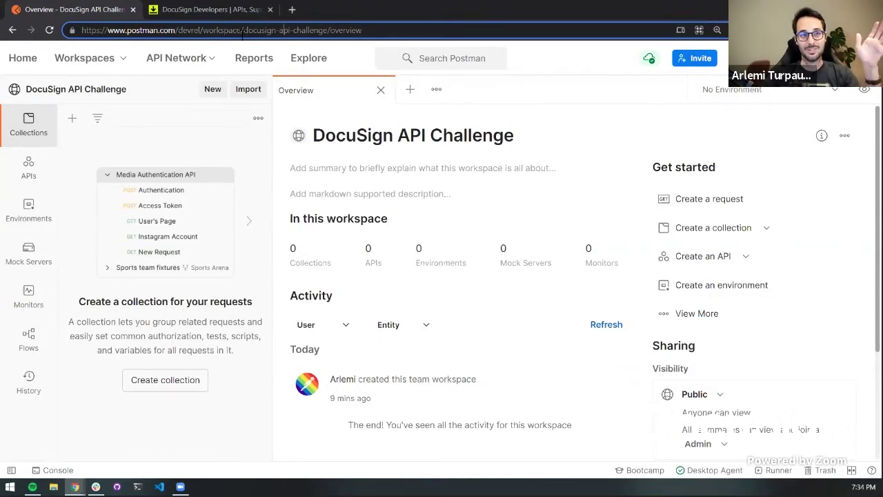
click(407, 61)
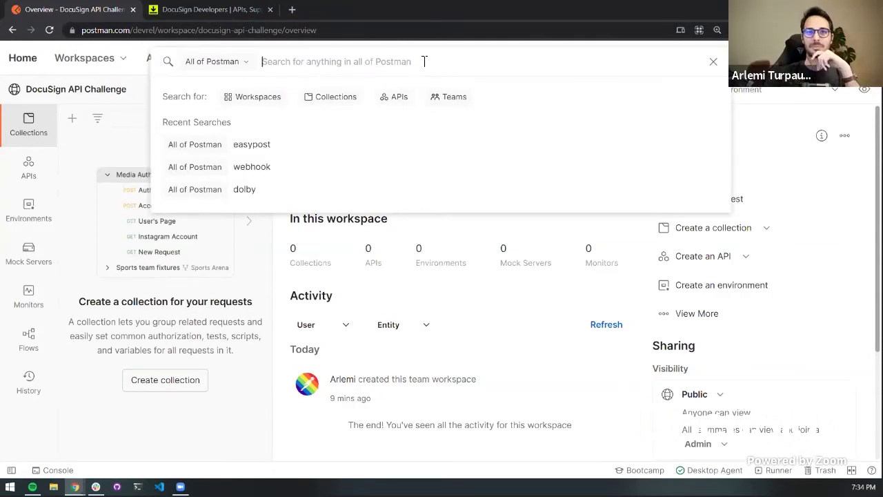
click(30, 61)
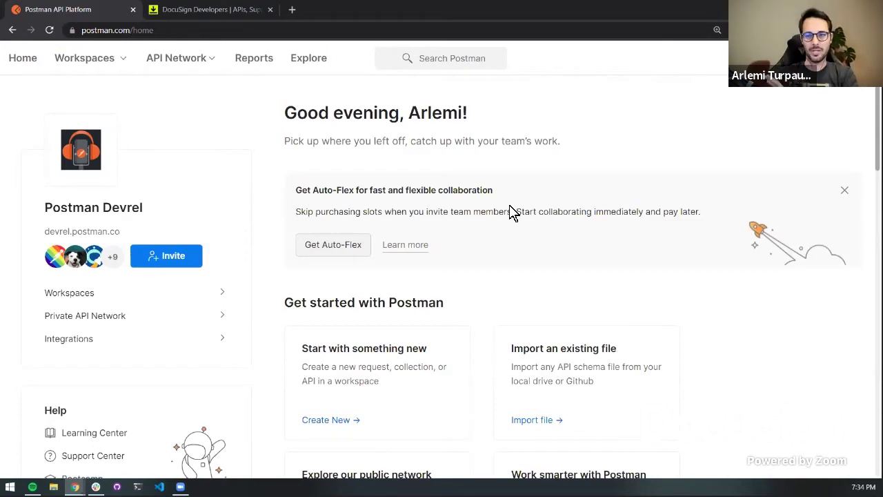
Browse the home page and the New Workspace option, then return to the DocuSign API Challenge workspace
scroll(511, 212, down, 3)
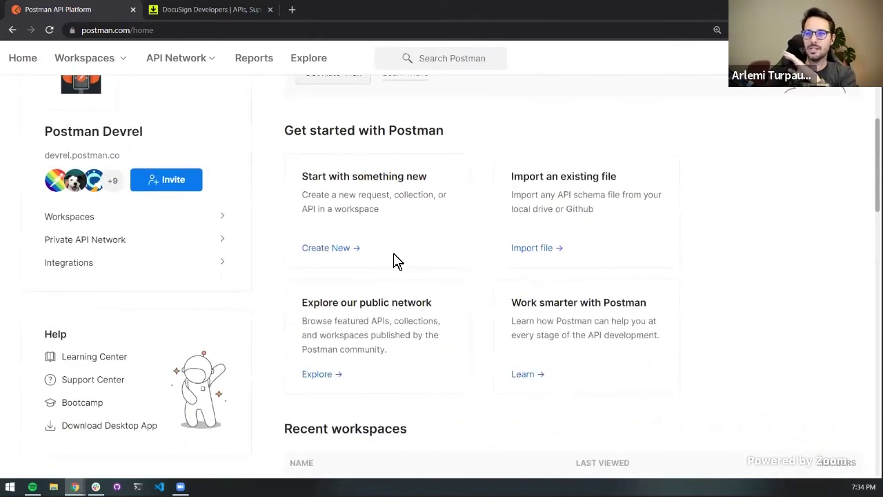
scroll(308, 251, down, 3)
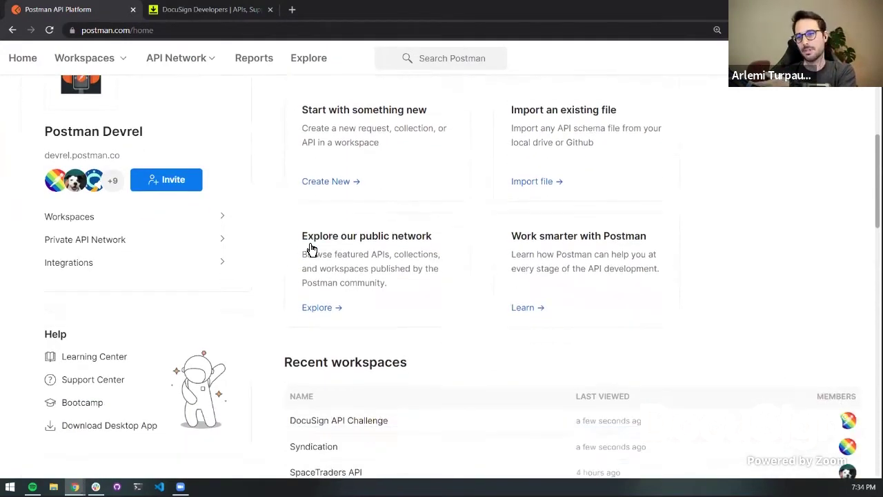
scroll(309, 250, down, 1)
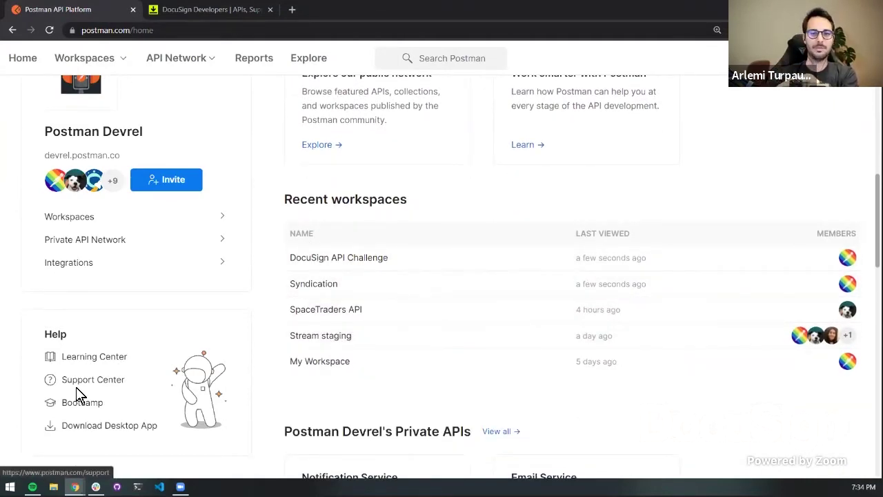
scroll(79, 396, up, 1)
scroll(78, 396, up, 2)
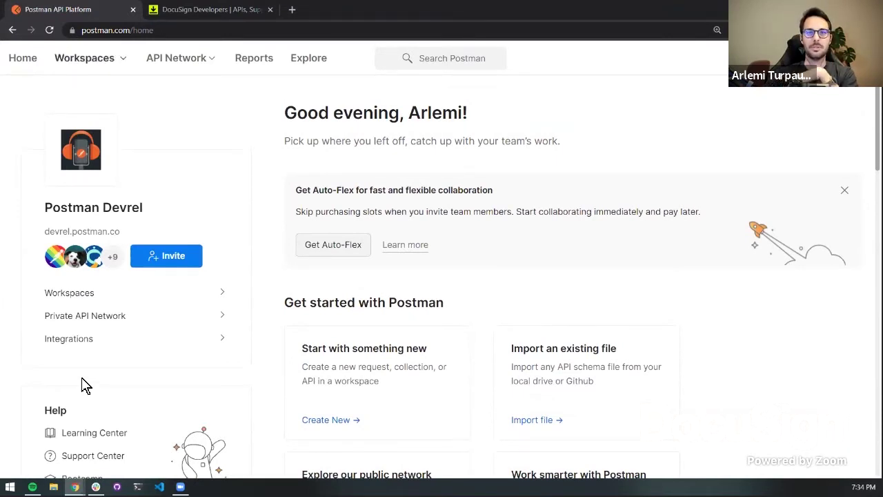
click(85, 61)
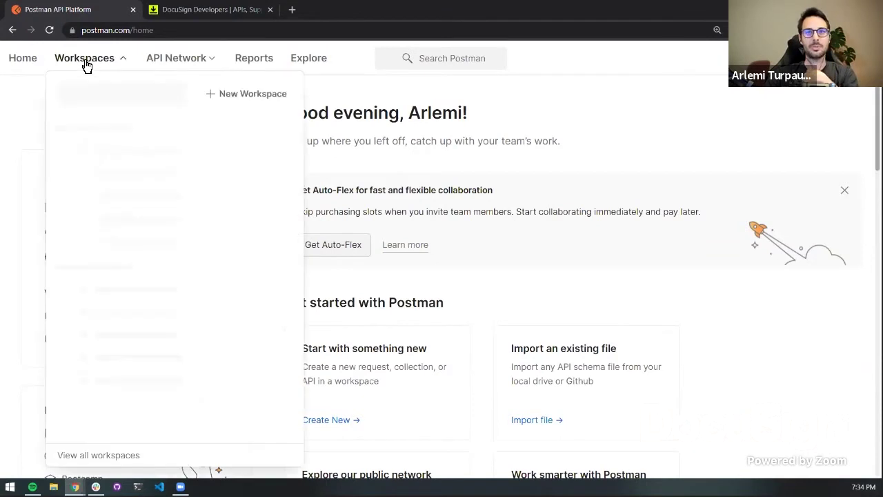
click(241, 100)
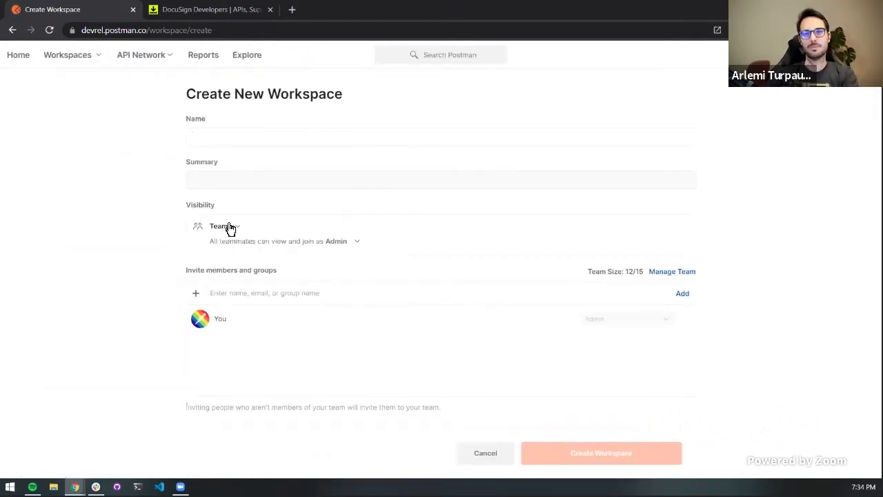
click(77, 58)
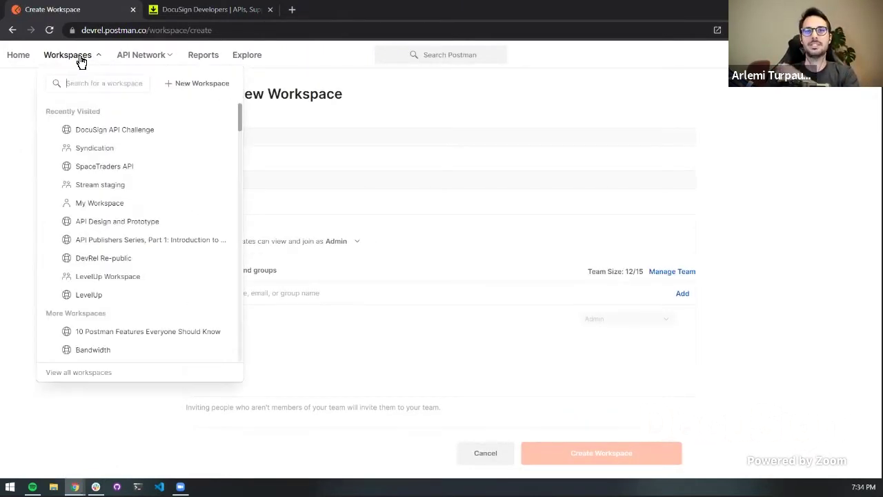
click(86, 135)
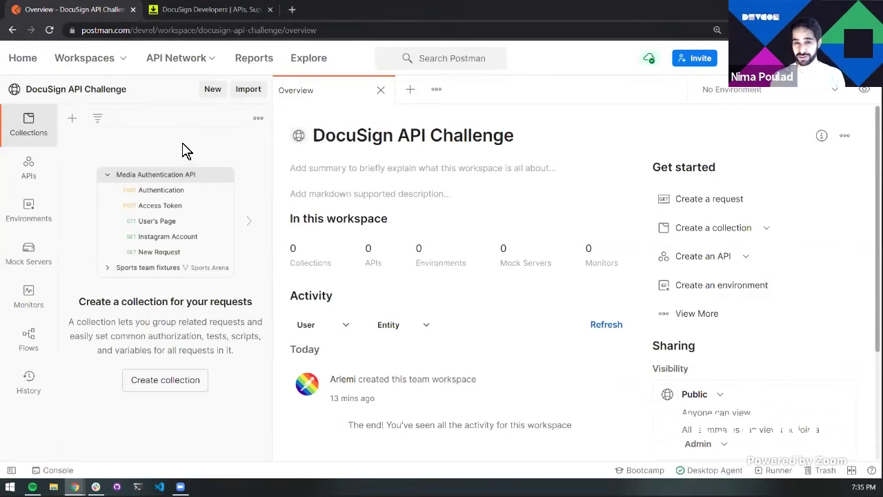
Google 'docusign postman' in a new tab and open DocuSign's Postman API Network page
click(292, 10)
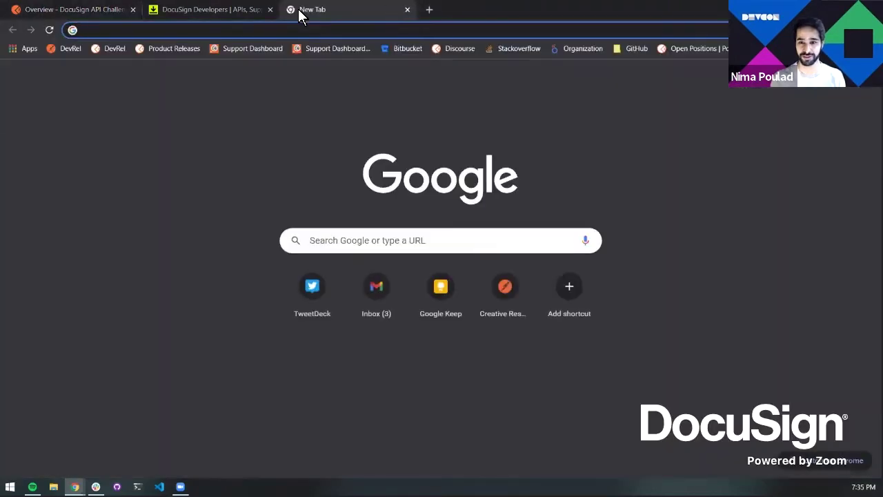
text(docusign )
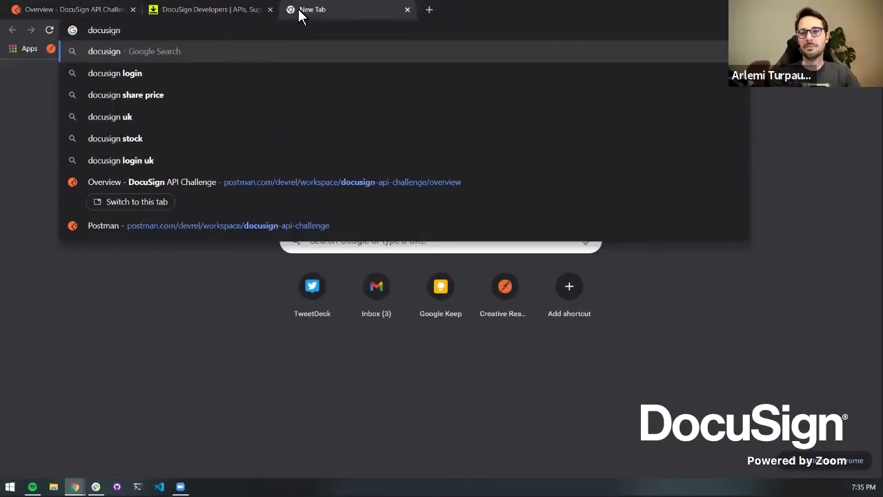
text(postman)
key(Return)
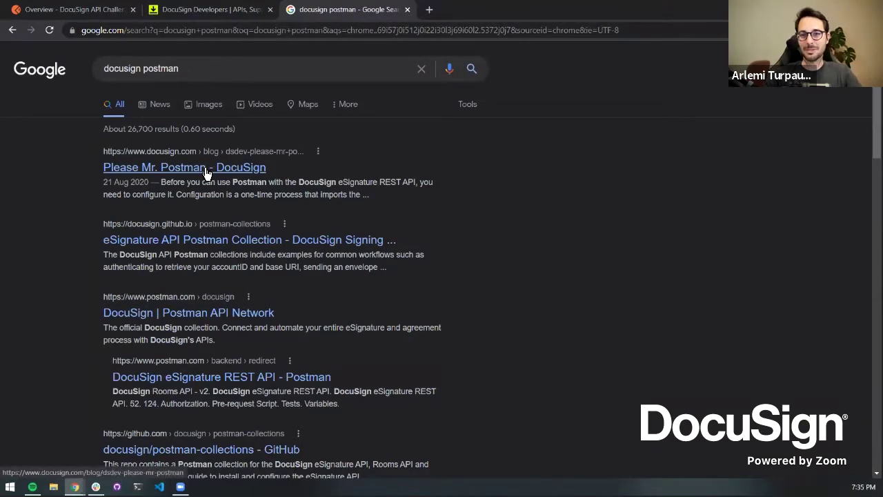
scroll(204, 172, down, 1)
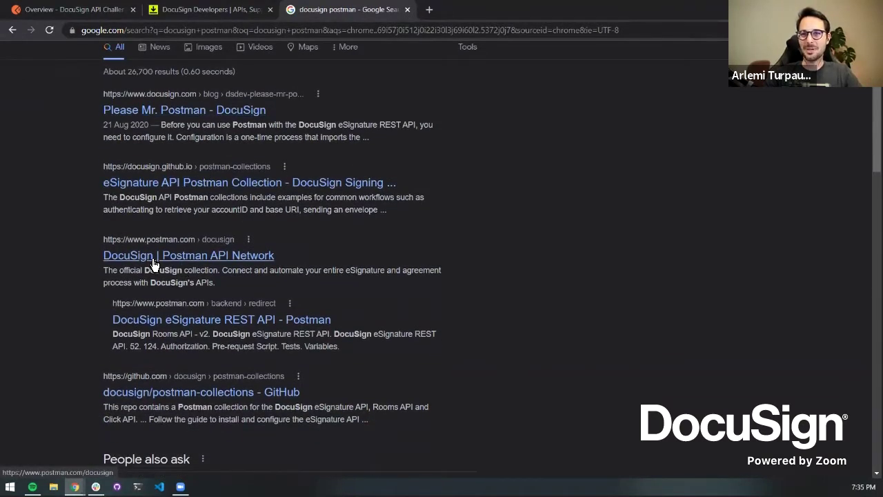
click(219, 261)
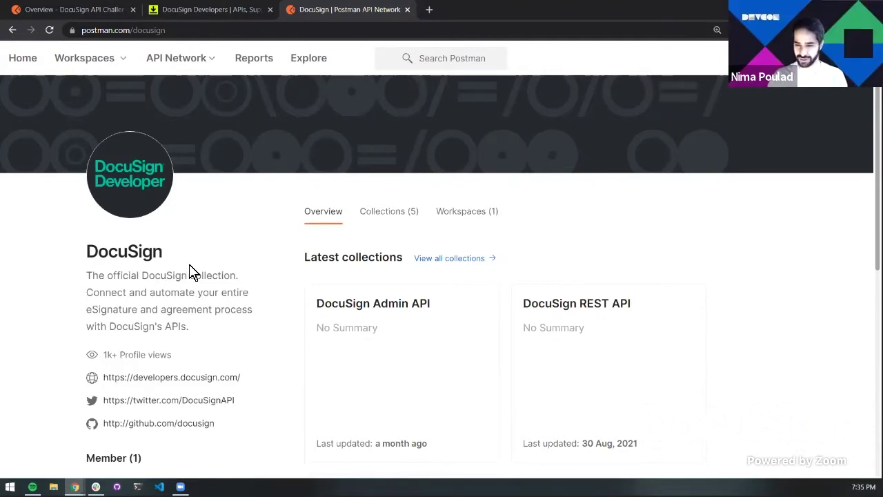
Scroll to Latest workspaces on DocuSign's profile and open DocuSign's Public Workspace
scroll(192, 271, down, 2)
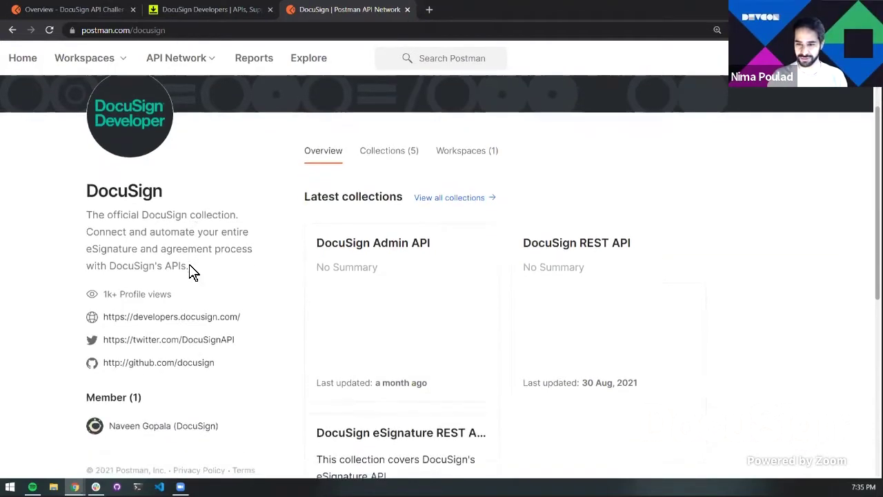
scroll(191, 270, up, 1)
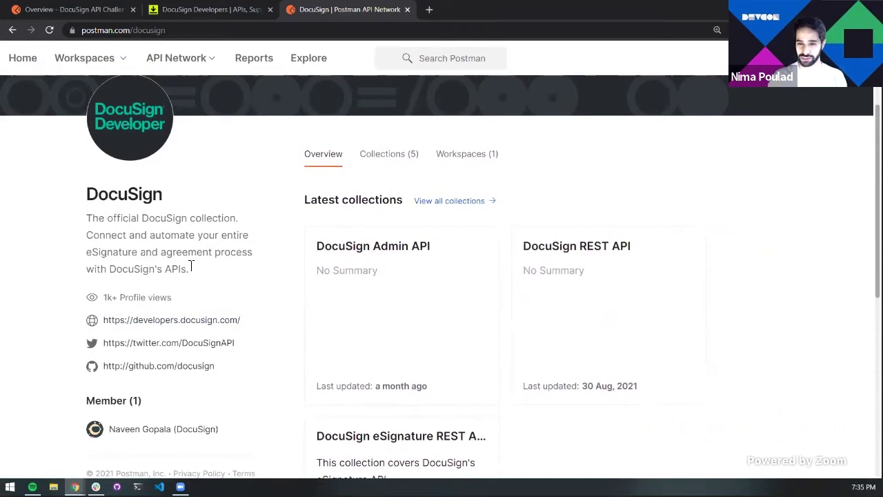
scroll(192, 269, down, 2)
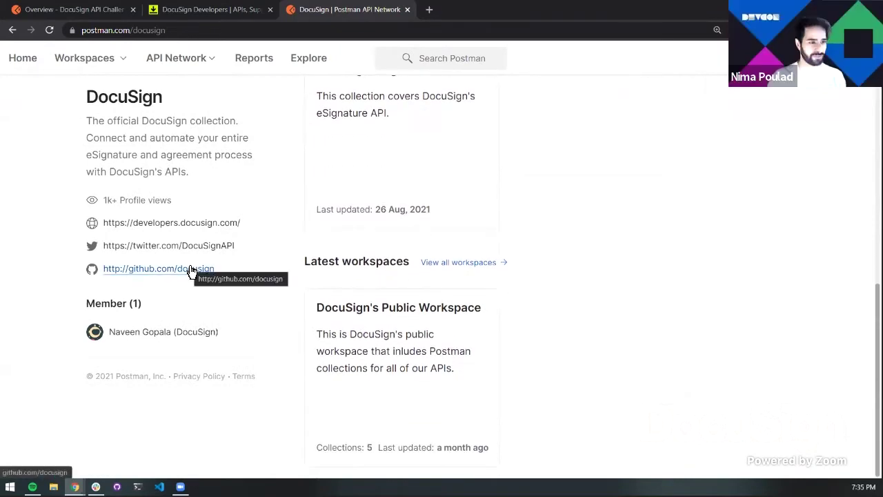
click(357, 335)
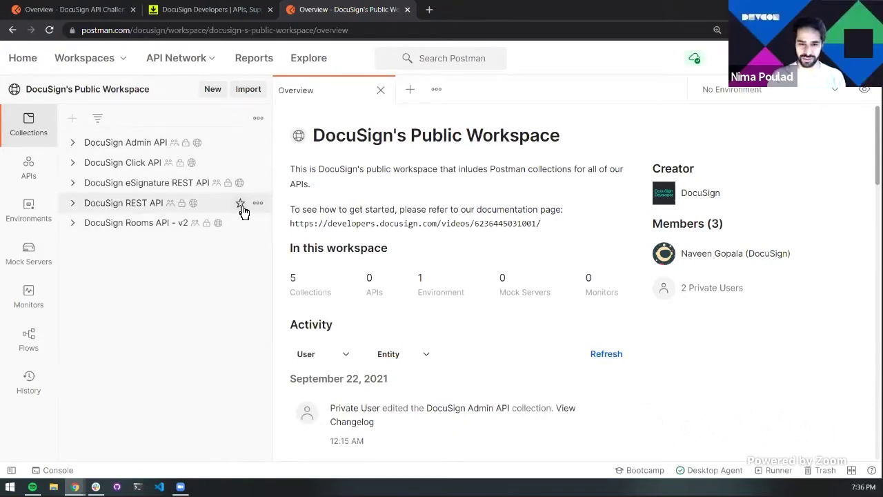
Fork the DocuSign eSignature REST API collection as 'docusign-challenge' into the DocuSign API Challenge workspace
click(258, 183)
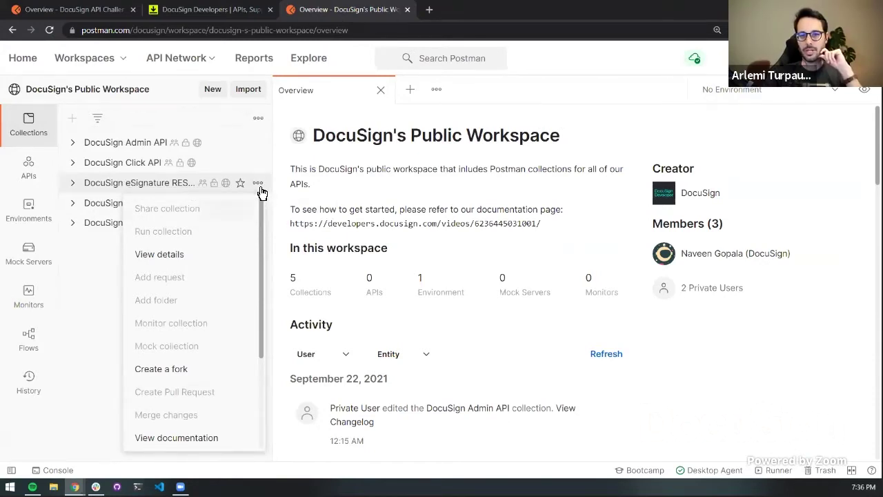
click(119, 179)
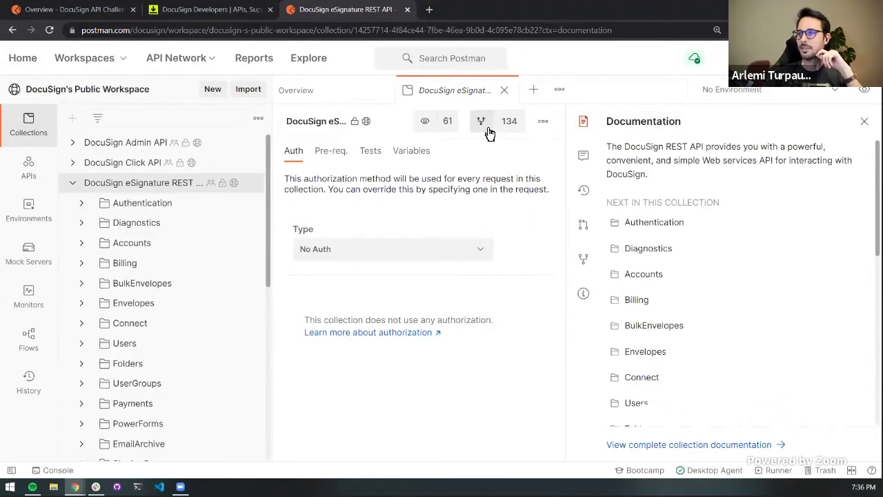
click(482, 121)
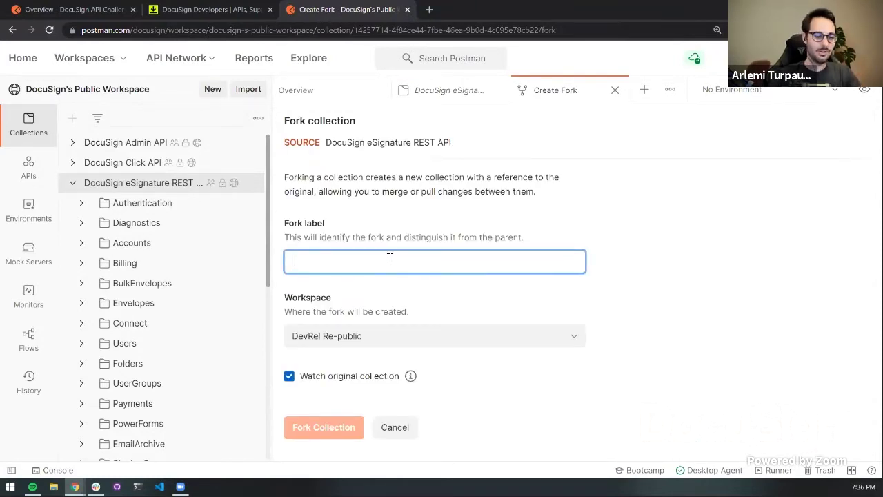
text(docusign-challe)
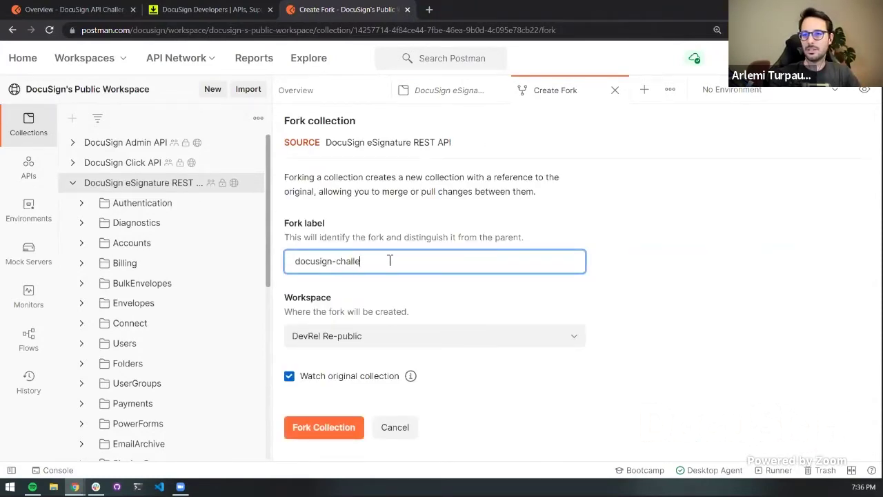
text(nge)
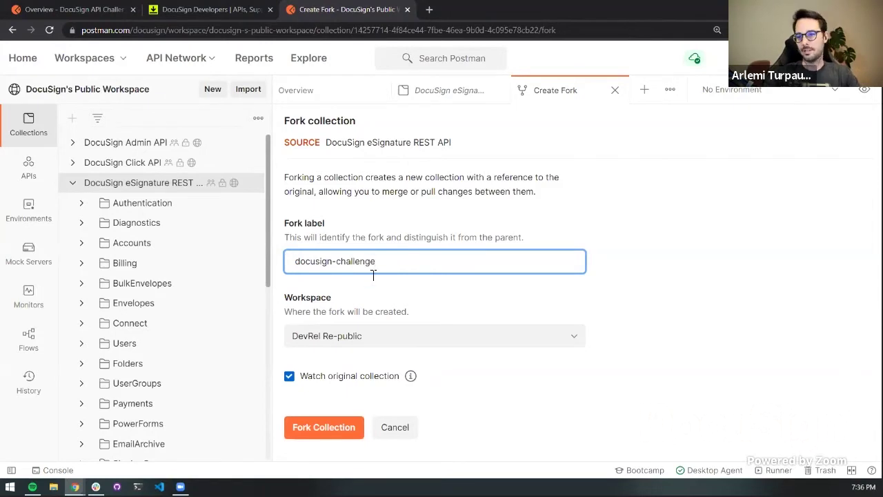
click(366, 338)
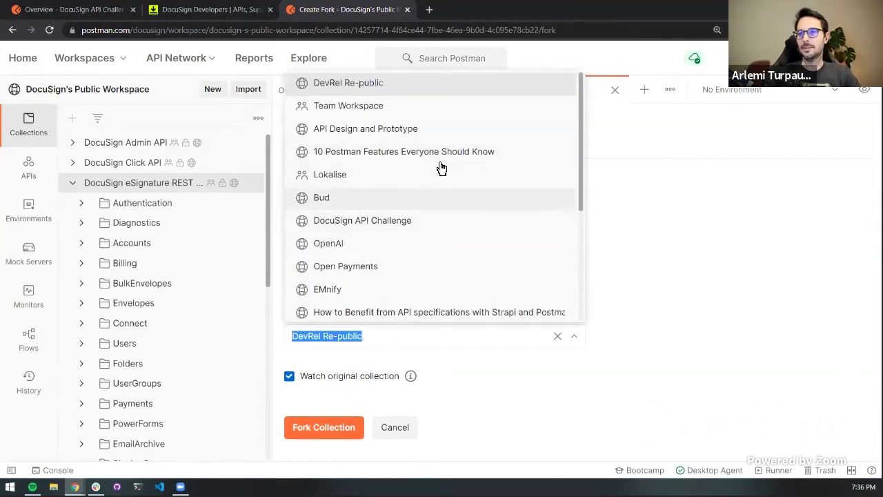
click(430, 222)
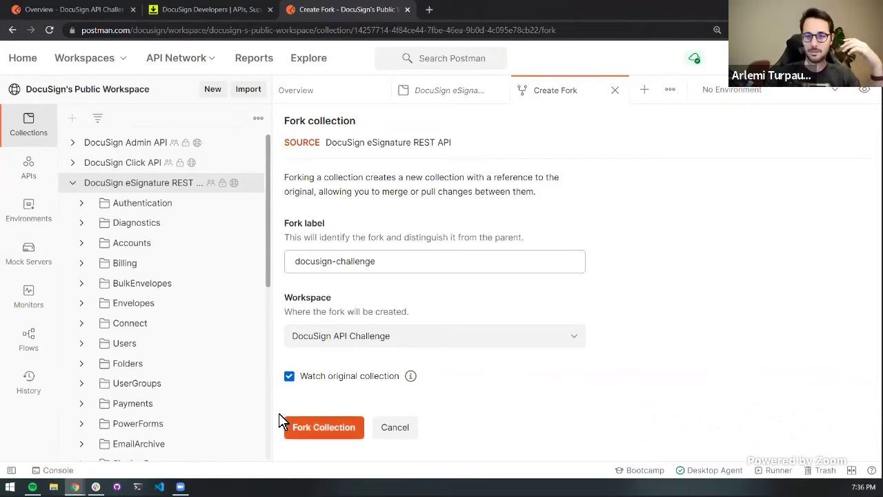
click(320, 433)
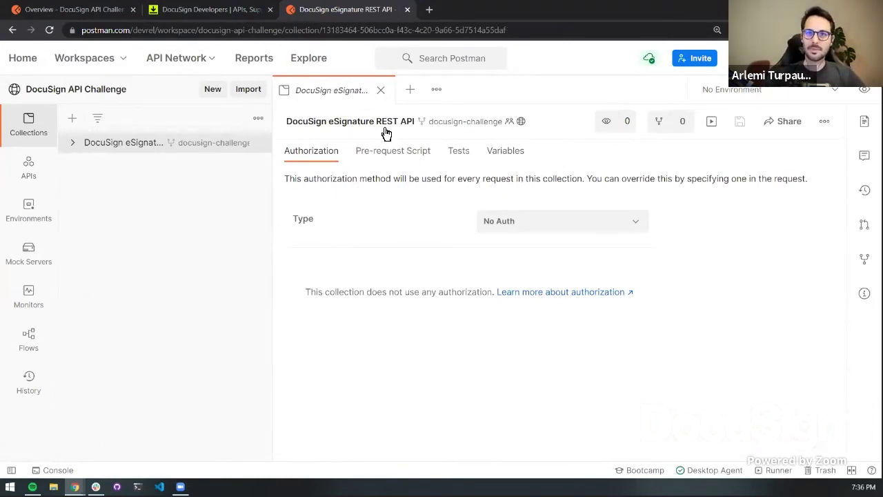
Expand the forked collection's folders, then reopen DocuSign's Public Workspace overview in a new tab
click(74, 144)
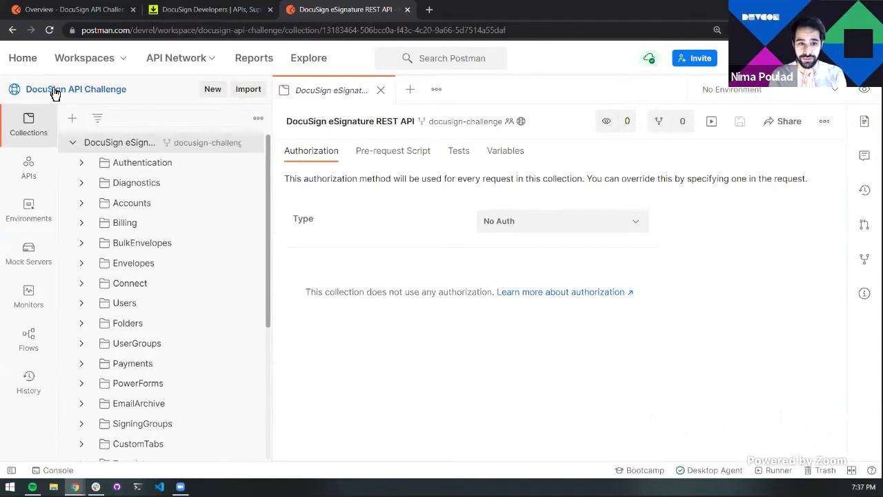
middle_click(18, 29)
click(492, 13)
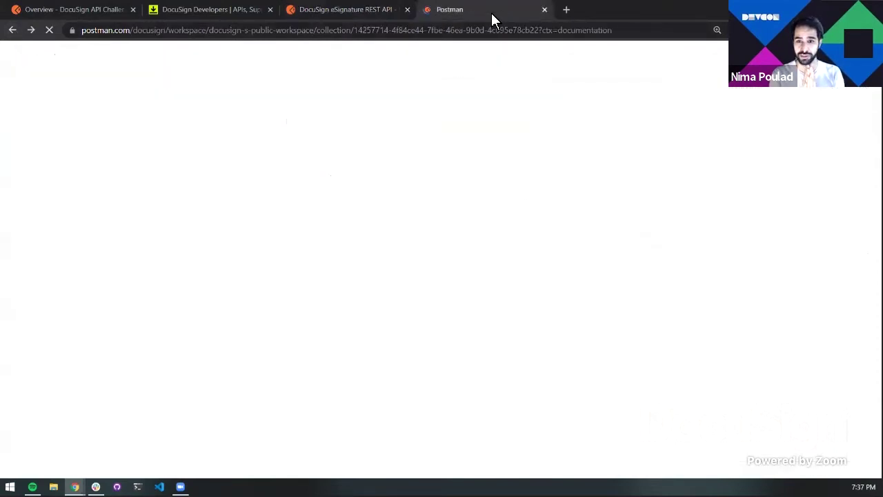
click(73, 101)
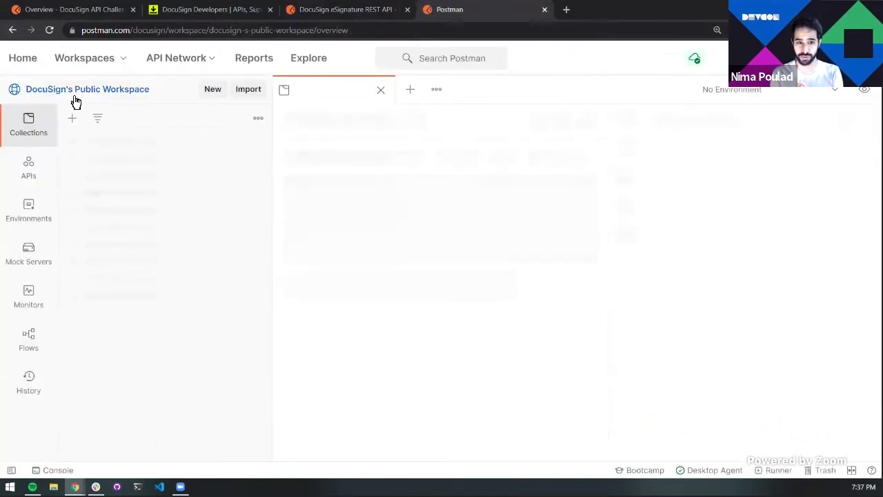
Show the public workspace's environments and dismiss the variable tips banner
click(43, 177)
click(41, 218)
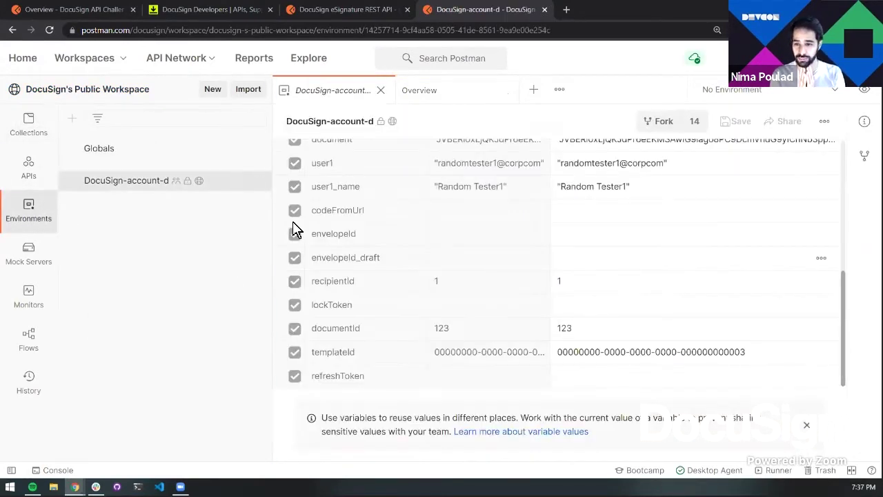
scroll(294, 227, up, 5)
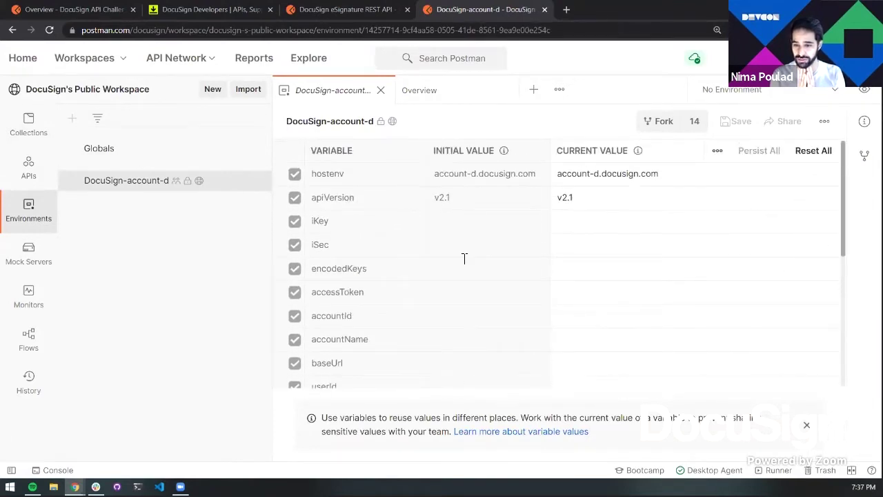
click(807, 425)
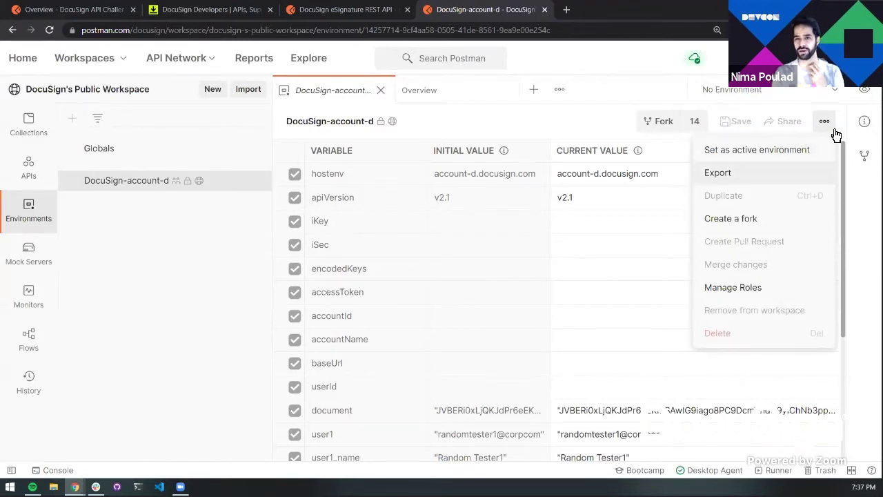
Fork the DocuSign-account-d environment as 'docusign-challenge' into the DocuSign API Challenge workspace
click(656, 130)
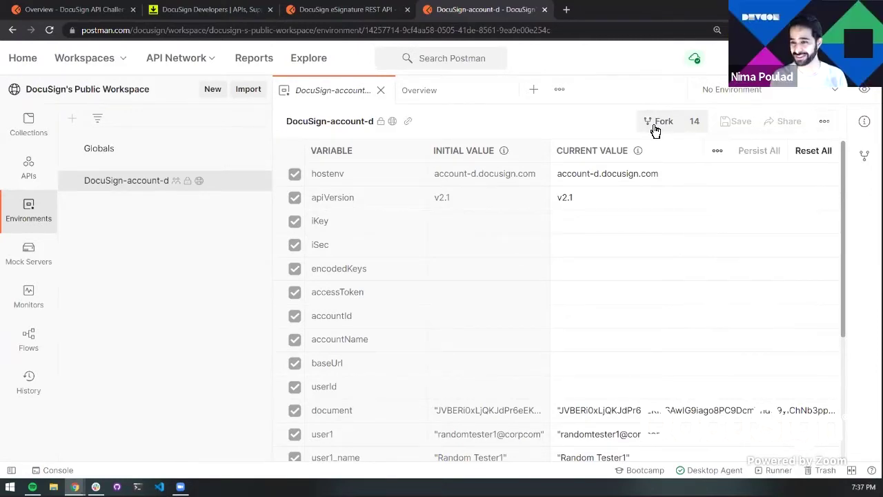
click(661, 128)
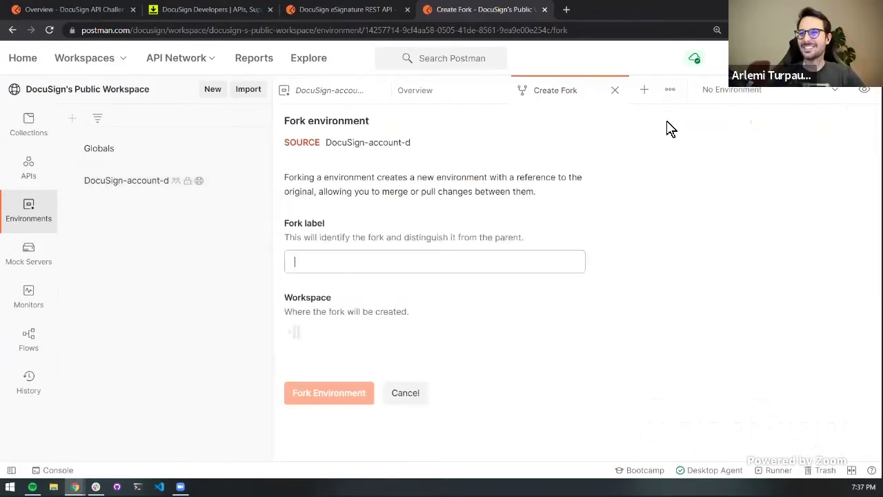
text(doc)
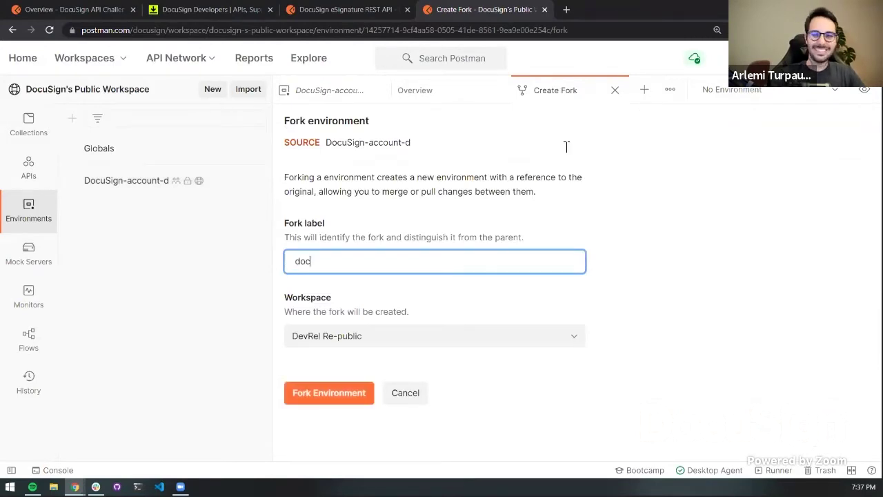
text(usign-challenge)
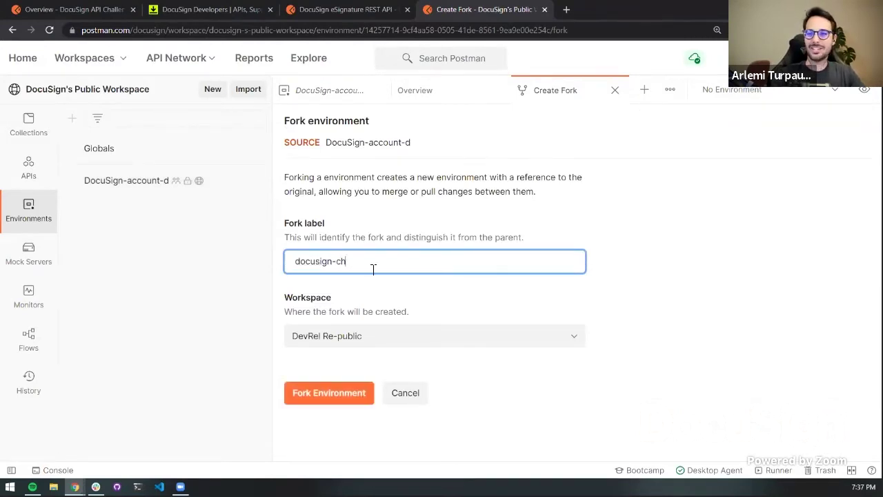
click(390, 338)
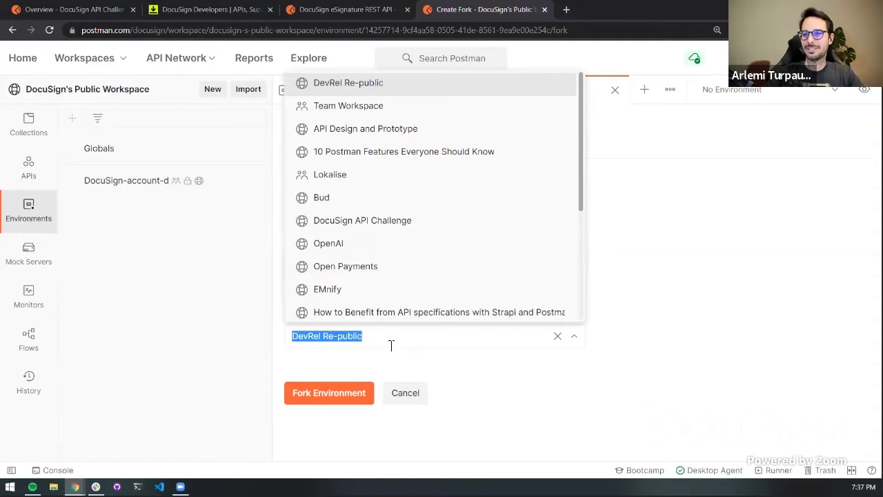
click(399, 225)
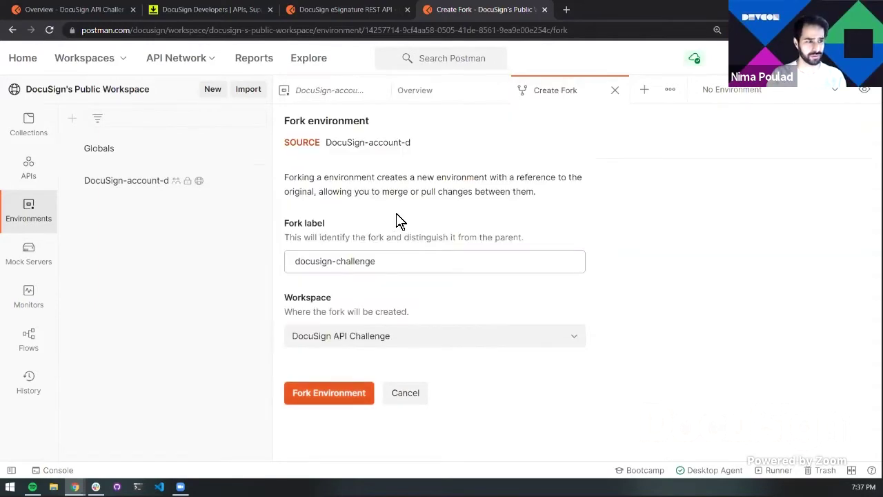
click(330, 393)
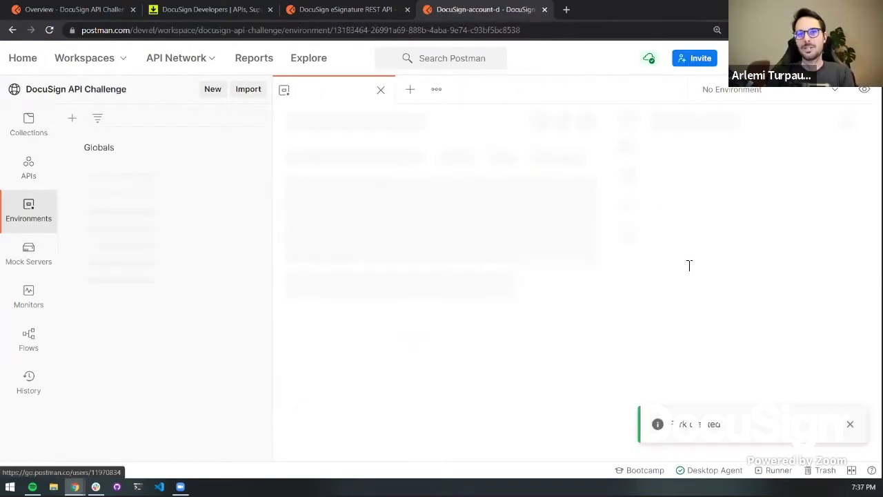
Check the workspace's Collections and Environments, then switch to the DocuSign Developers tab
click(48, 101)
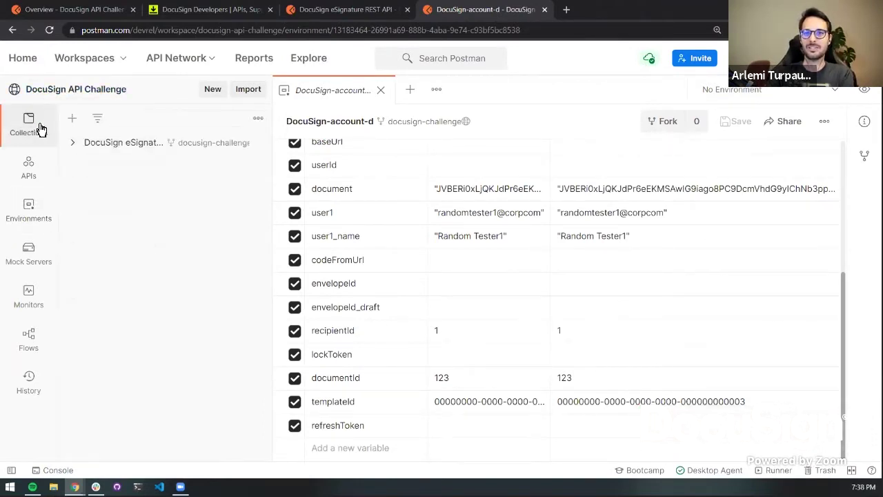
click(31, 215)
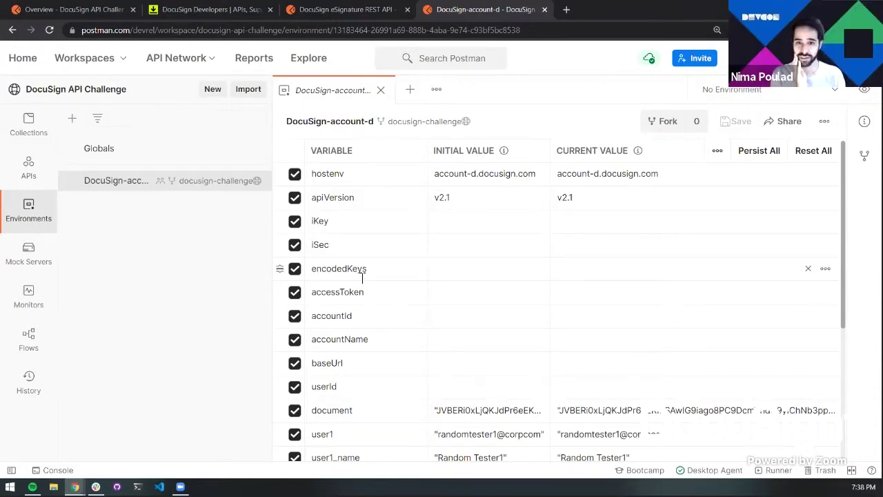
click(218, 14)
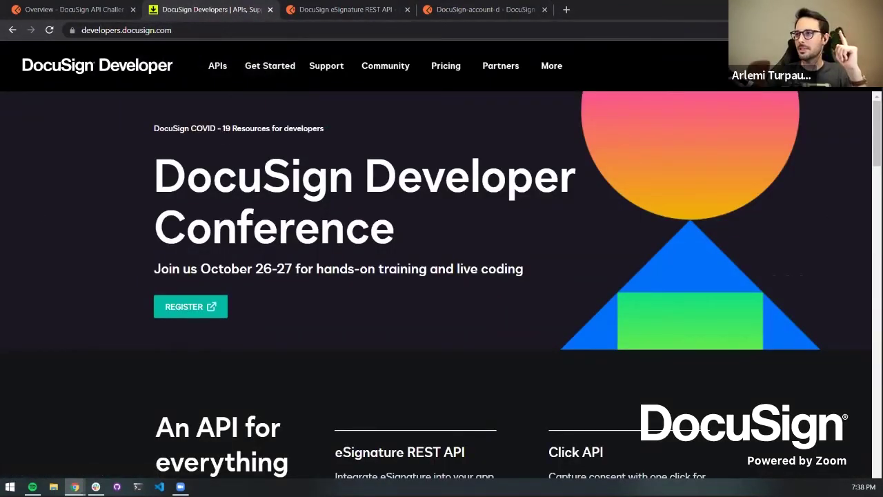
Go to My Apps & Keys from the account menu and close the old Developers tab
click(828, 66)
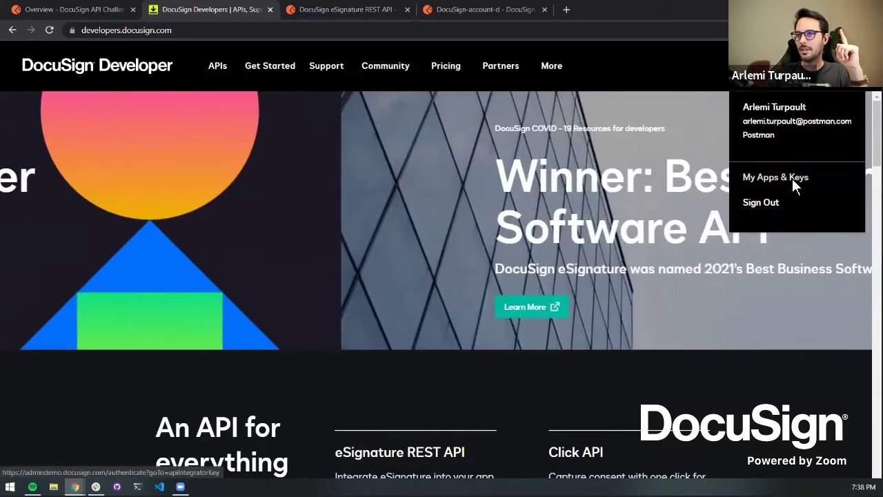
click(793, 178)
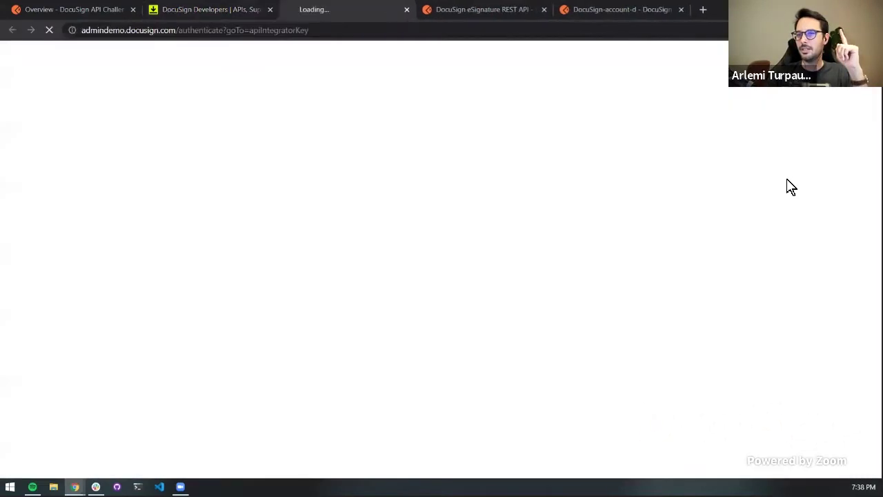
click(270, 10)
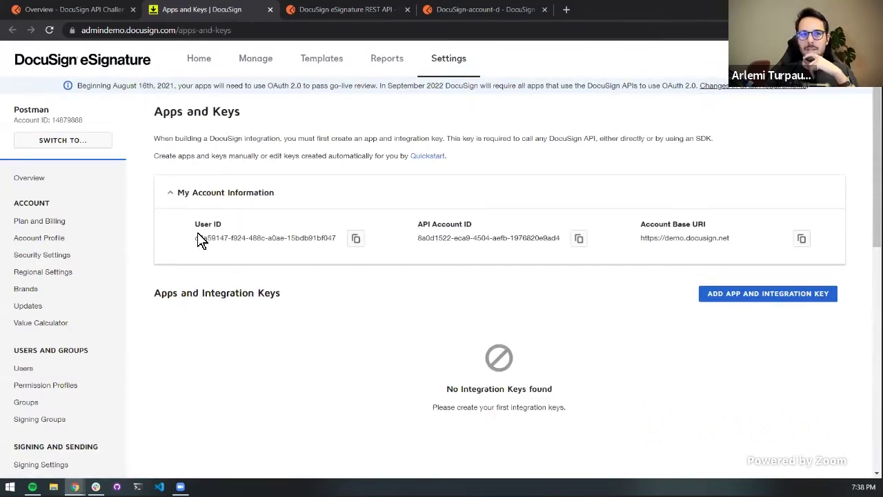
scroll(200, 239, down, 1)
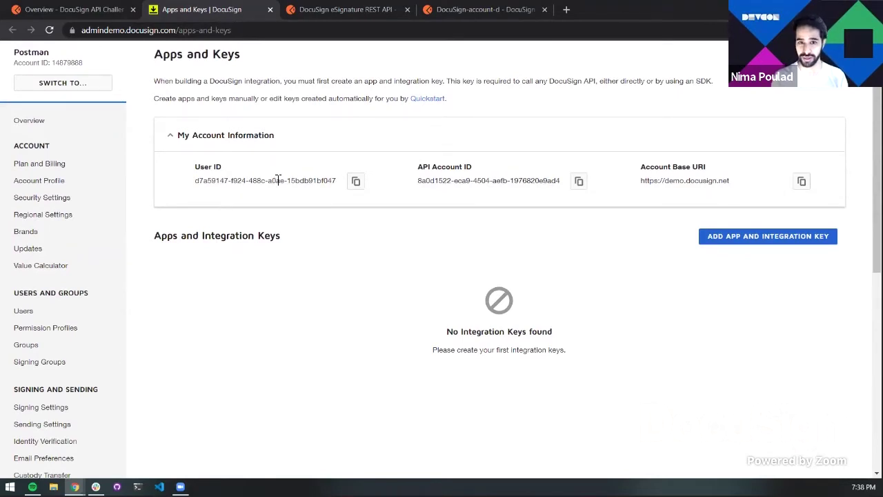
Create a new app and integration key named 'docusign-challenge'
click(800, 238)
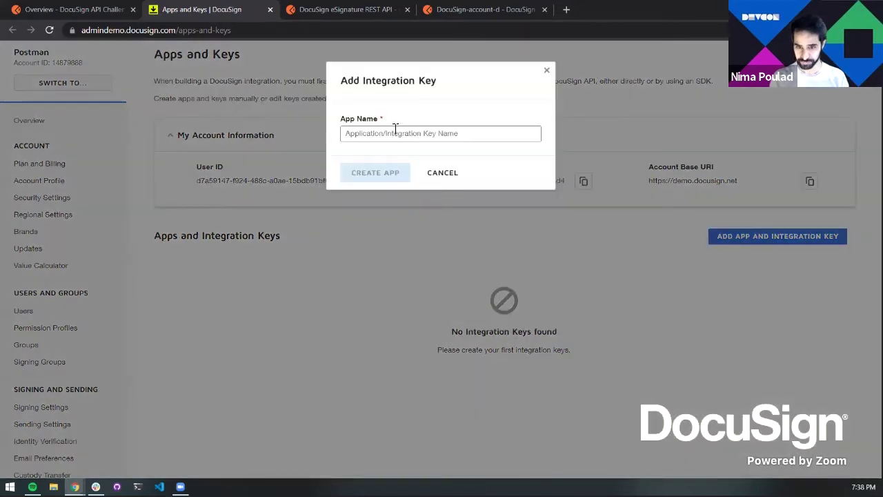
click(396, 130)
text(docusign)
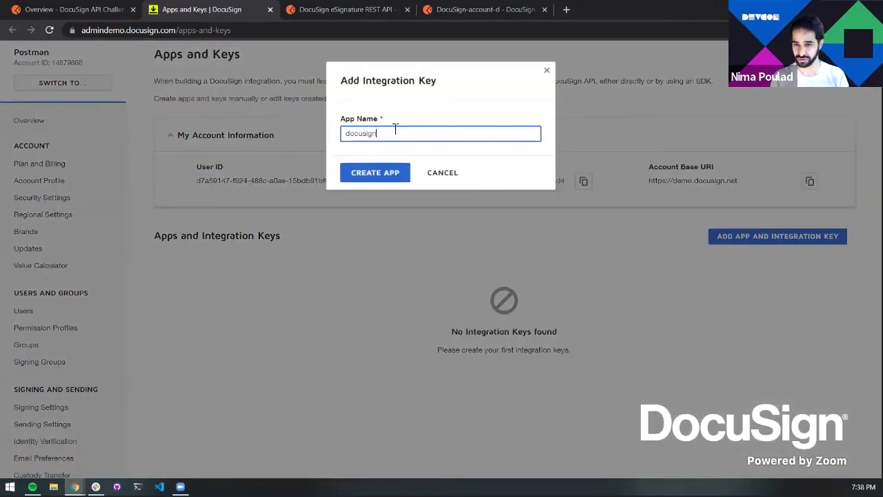
text(-challenge)
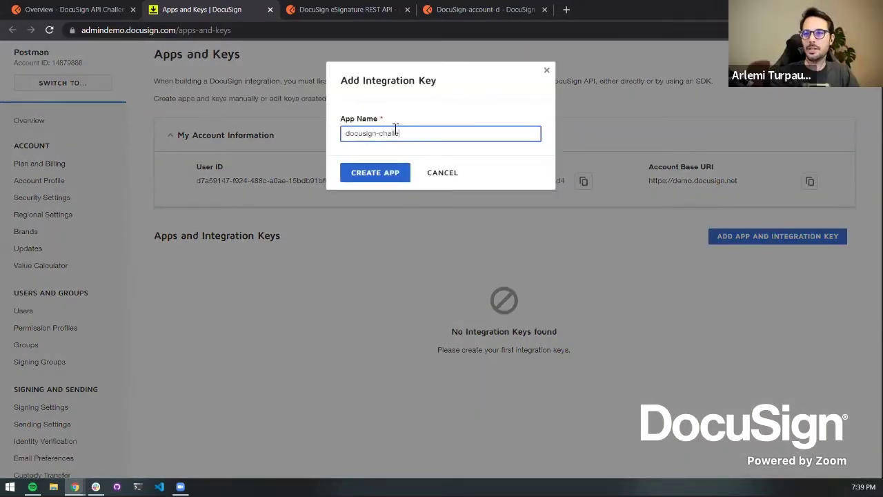
click(383, 169)
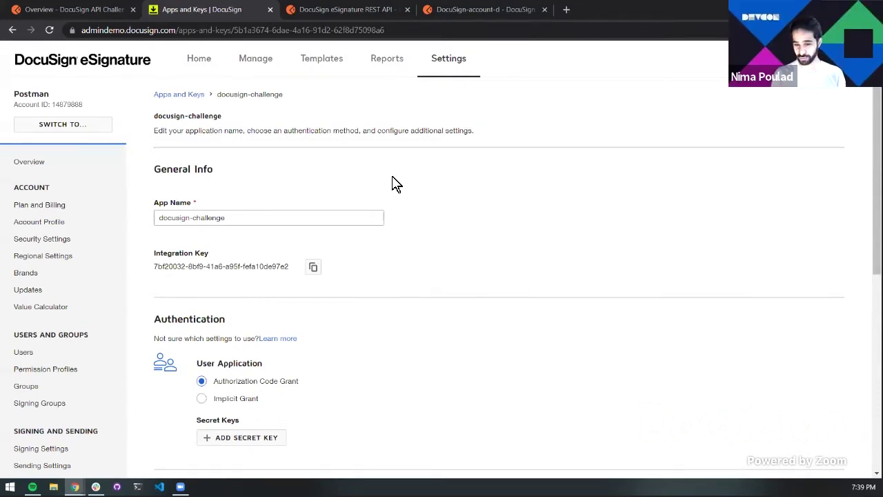
Generate a new secret key for the docusign-challenge app and copy it
scroll(396, 183, down, 1)
scroll(397, 184, down, 1)
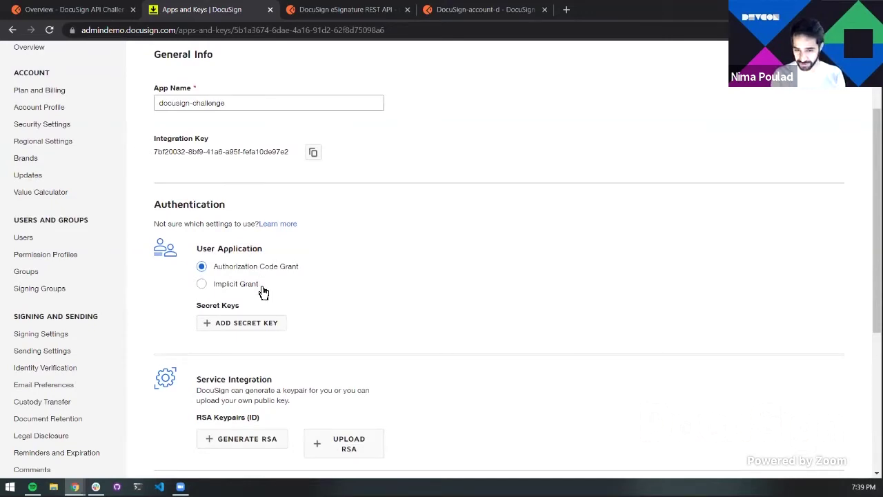
click(275, 326)
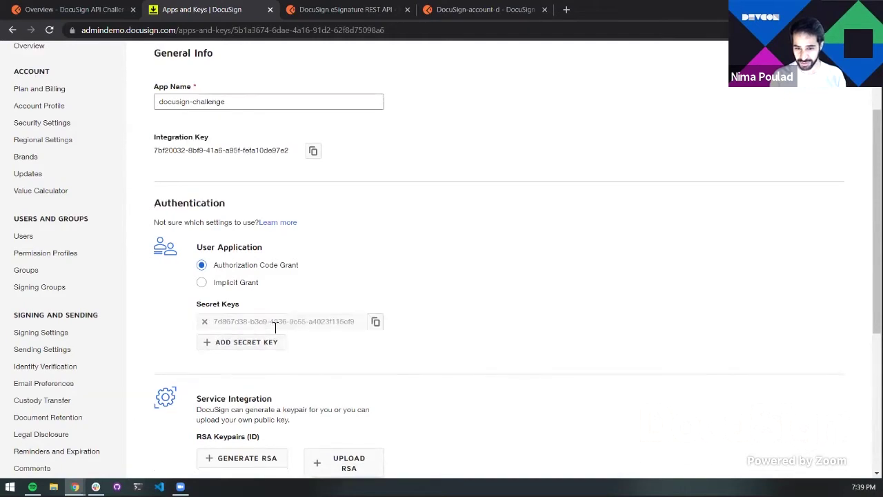
scroll(276, 332, down, 1)
click(376, 266)
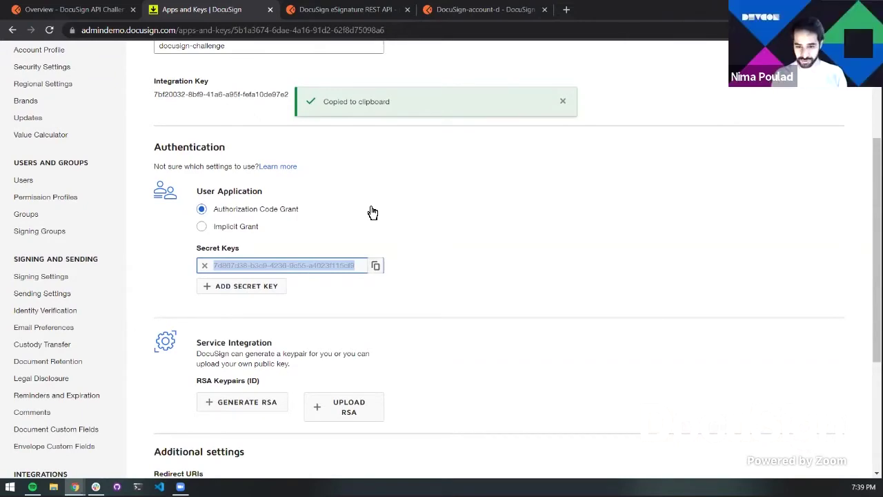
scroll(372, 212, down, 3)
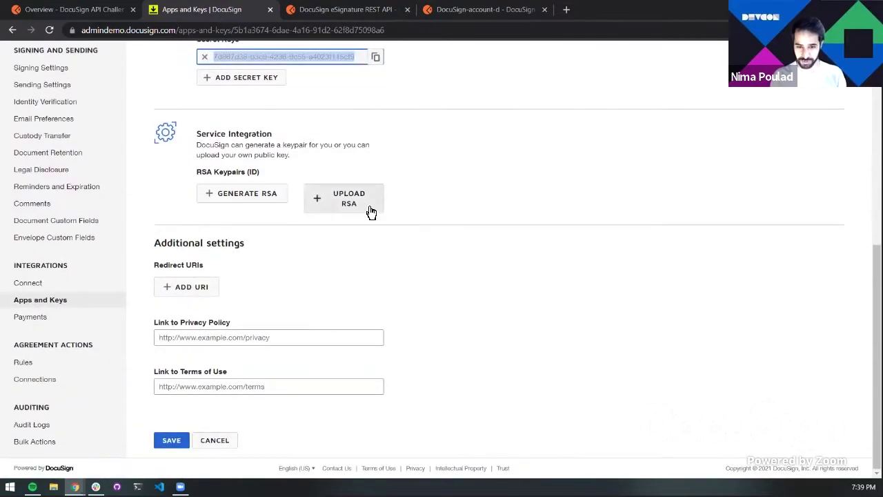
click(178, 290)
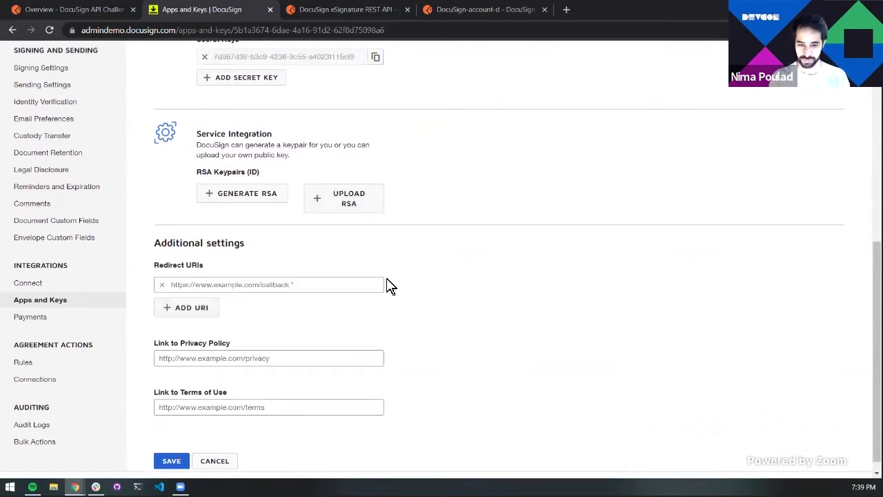
click(312, 286)
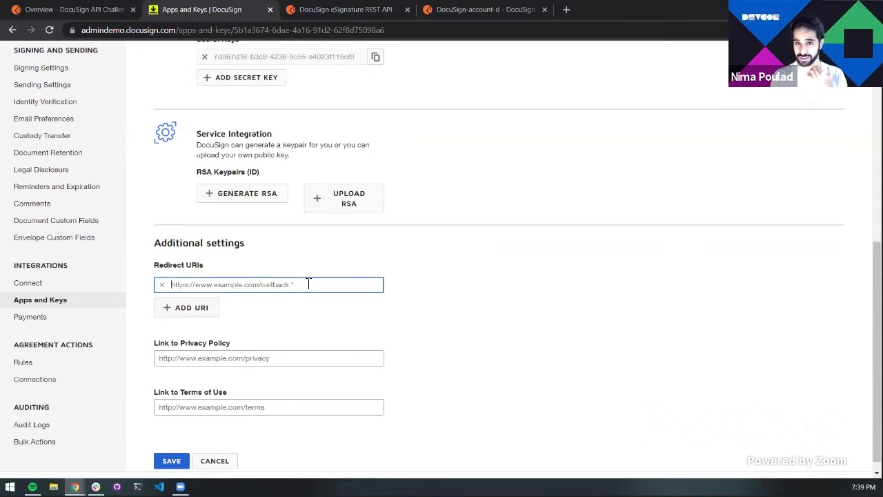
text(httsp)
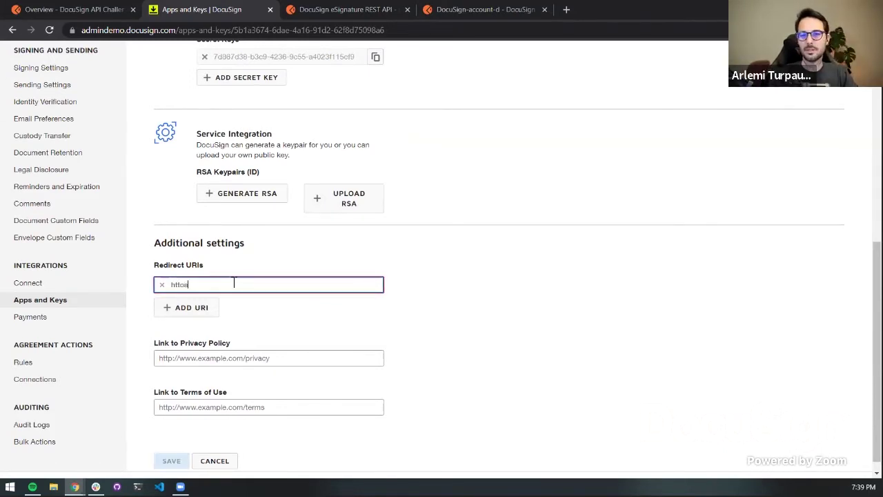
key(BackSpace)
key(BackSpace)
text(ps:/)
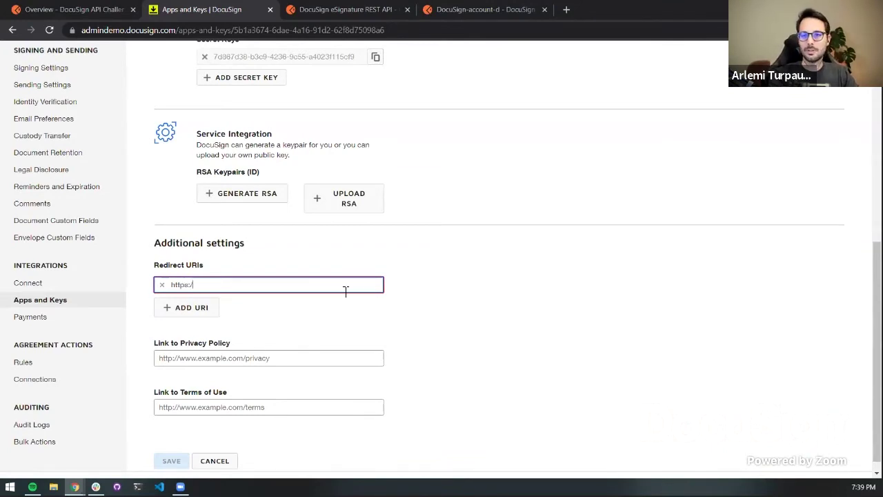
text(/www.exampl)
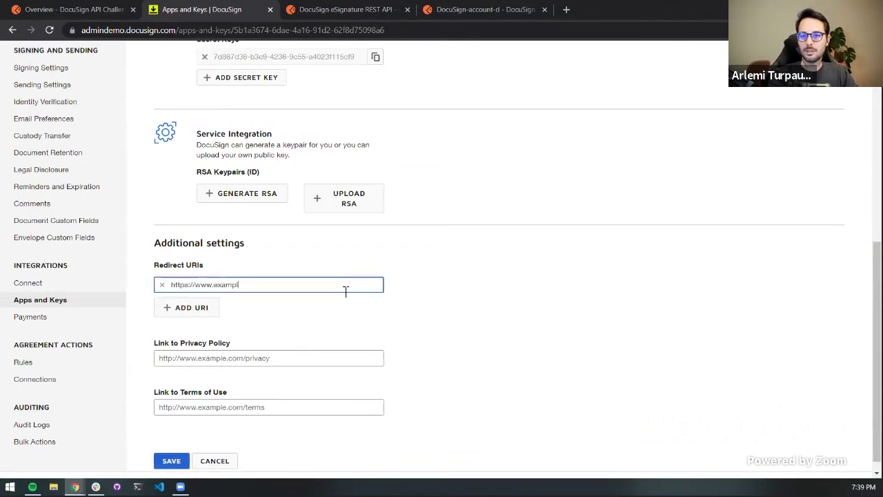
text(e.com/redirect)
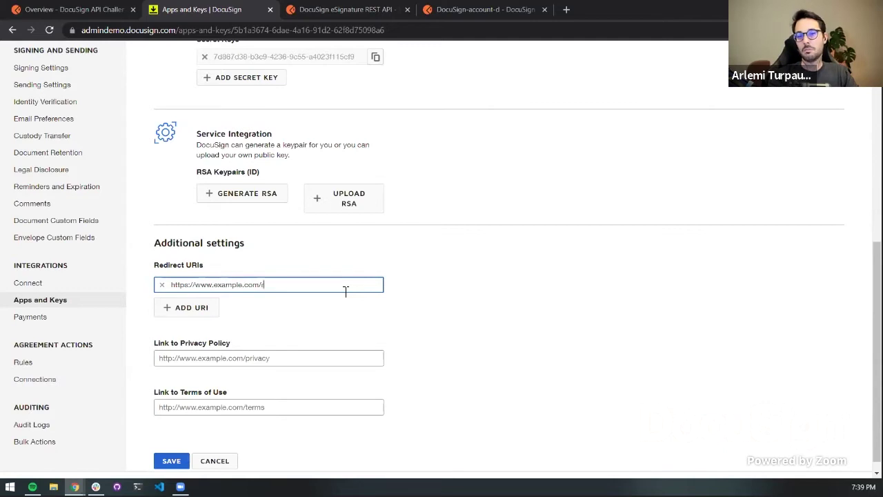
click(409, 288)
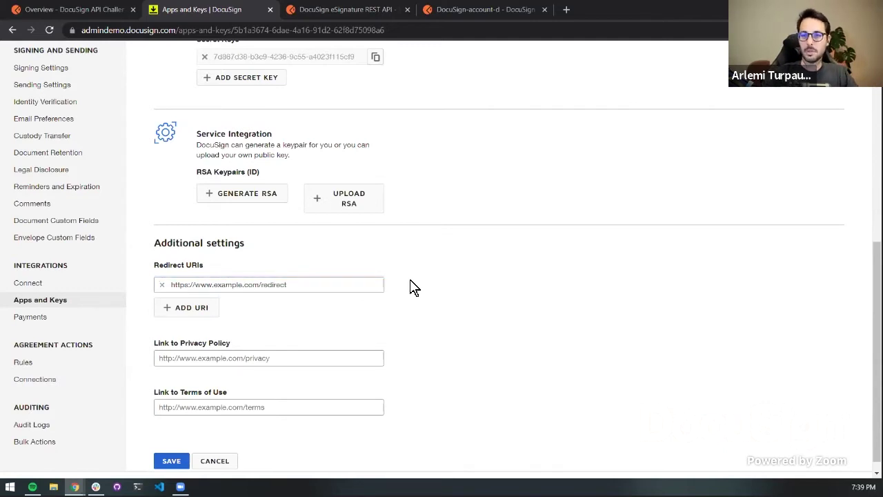
scroll(434, 295, down, 2)
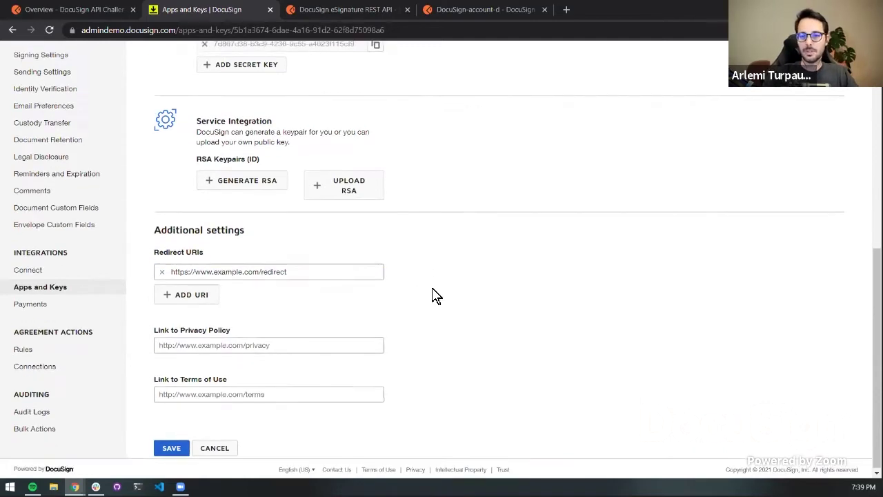
click(171, 447)
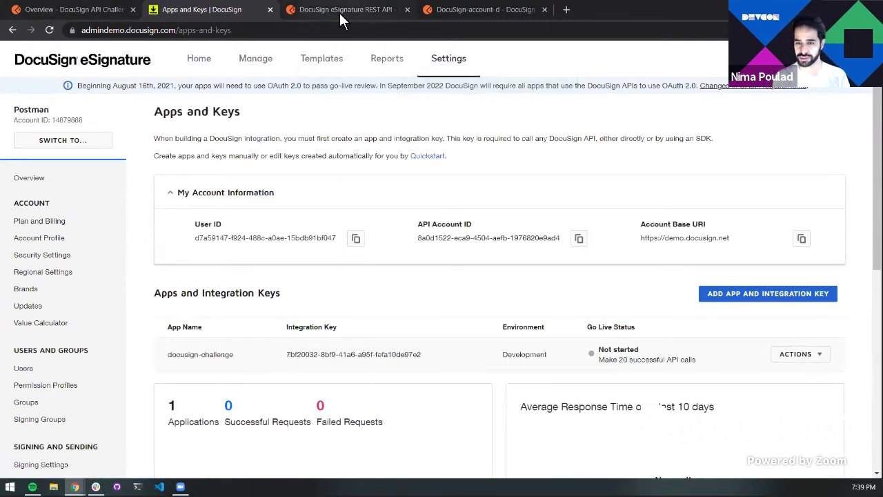
Paste the secret key into iSec's current value in the DocuSign-account-d environment and save
click(453, 11)
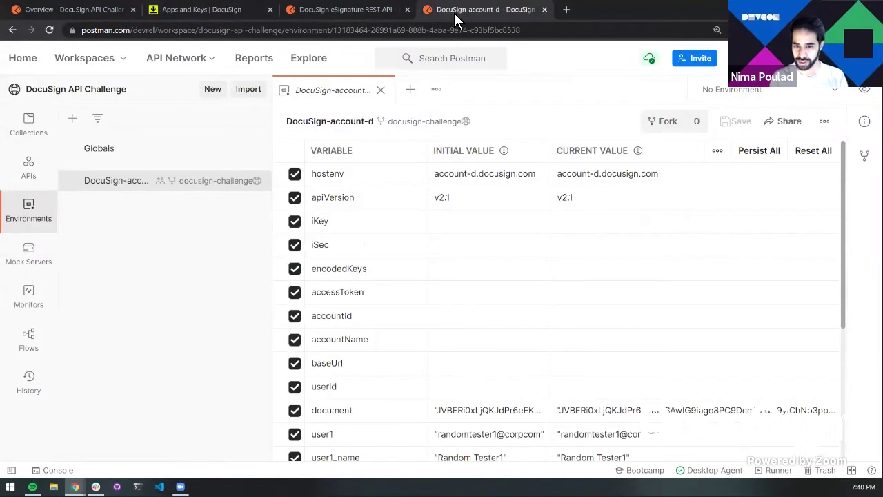
click(134, 9)
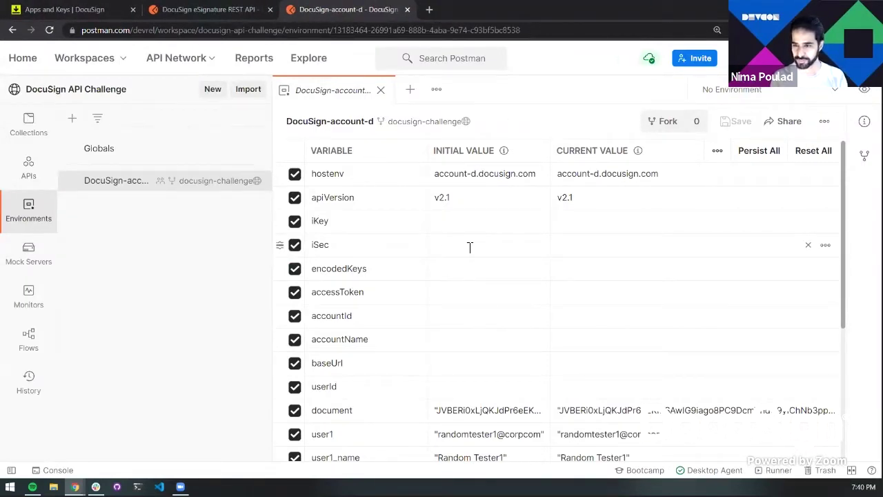
click(600, 246)
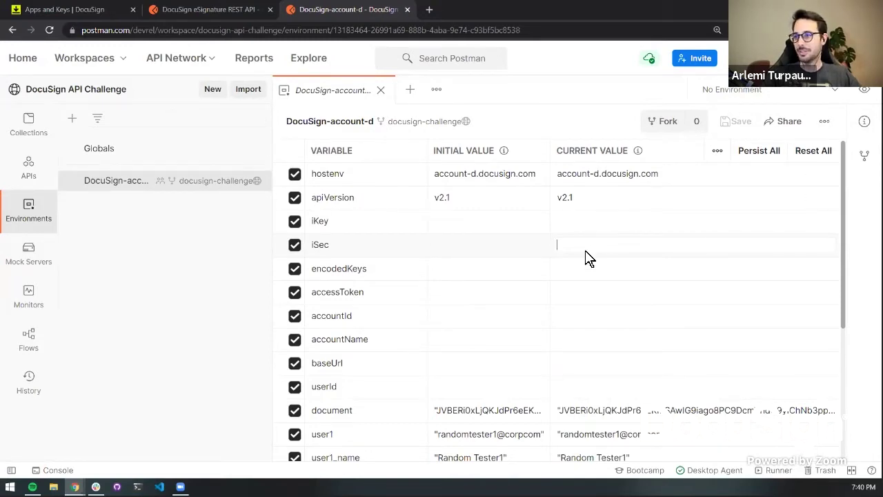
key(ctrl+v)
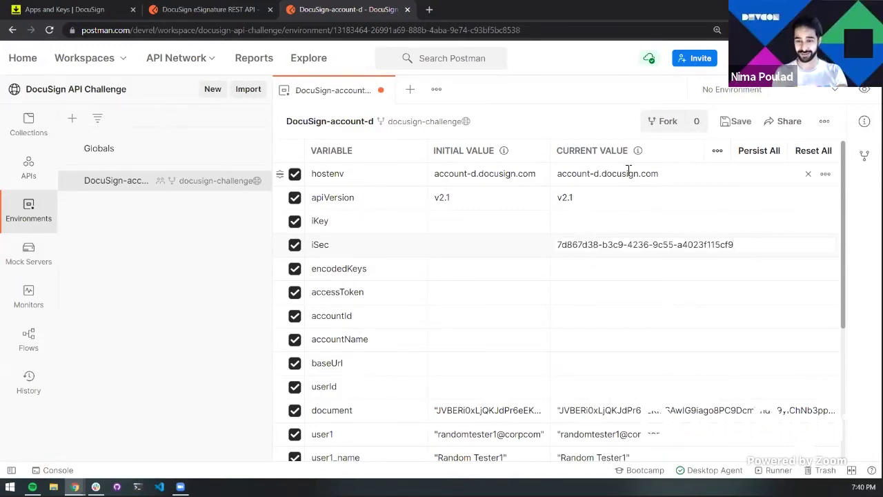
key(ctrl+s)
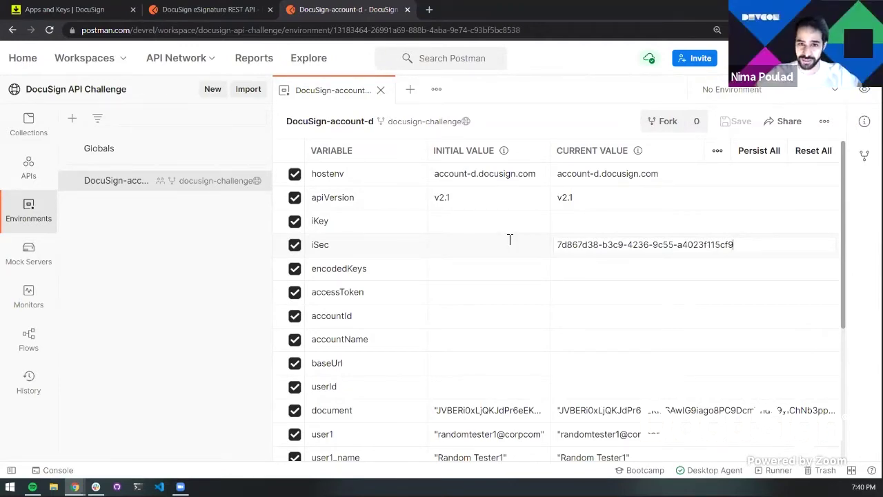
Undo a mistaken move of the key into iKey, restoring the secret key in iSec
triple_click(584, 243)
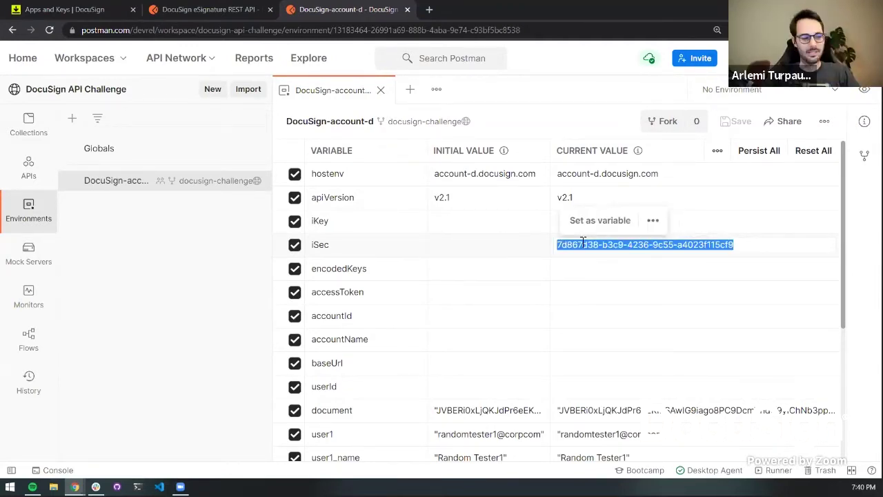
key(ctrl+x)
click(603, 221)
key(ctrl+v)
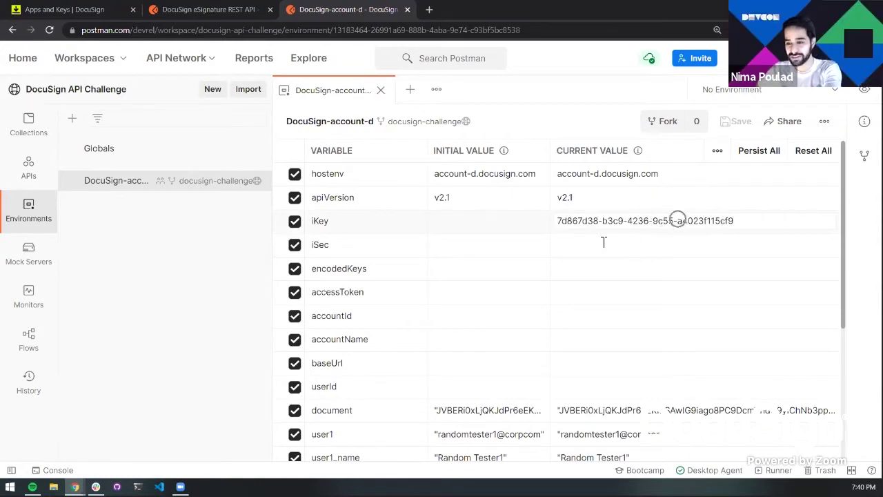
key(ctrl+z)
click(646, 246)
key(ctrl+v)
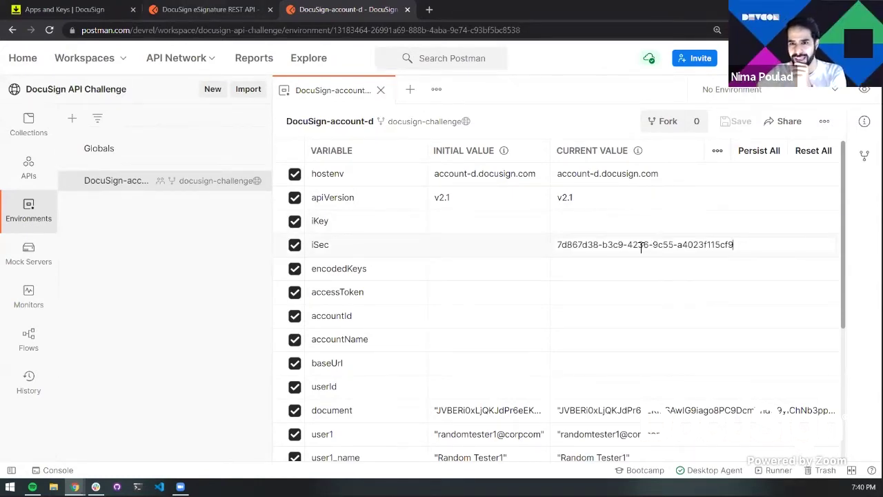
Copy the app's integration key from Apps and Keys into iKey's current value, then open a new tab
click(63, 9)
scroll(256, 290, down, 3)
scroll(256, 290, up, 1)
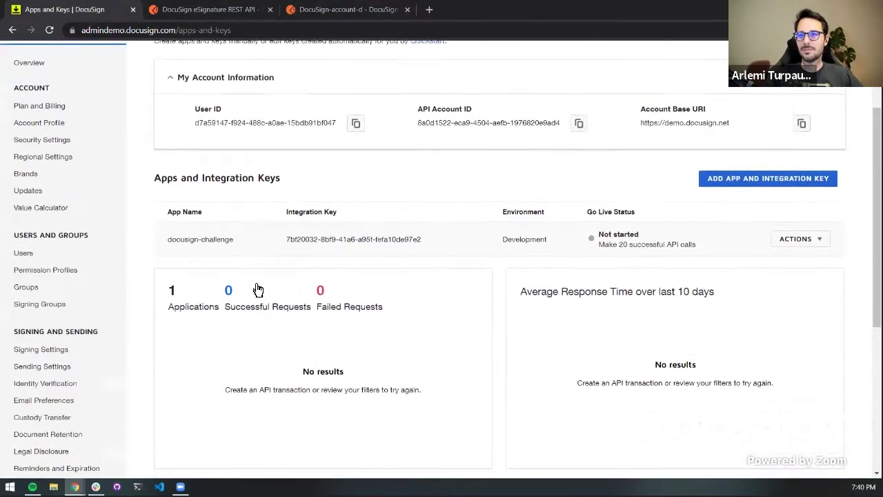
drag(287, 239, 430, 246)
click(324, 15)
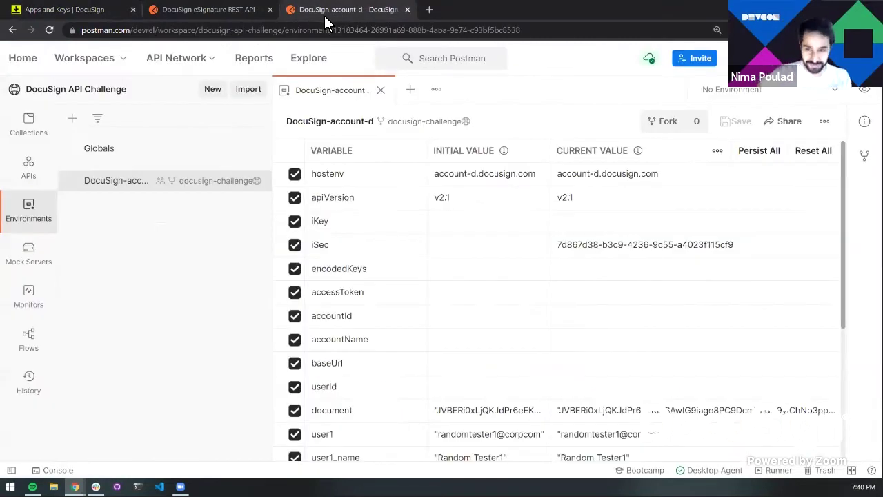
click(599, 231)
key(ctrl+v)
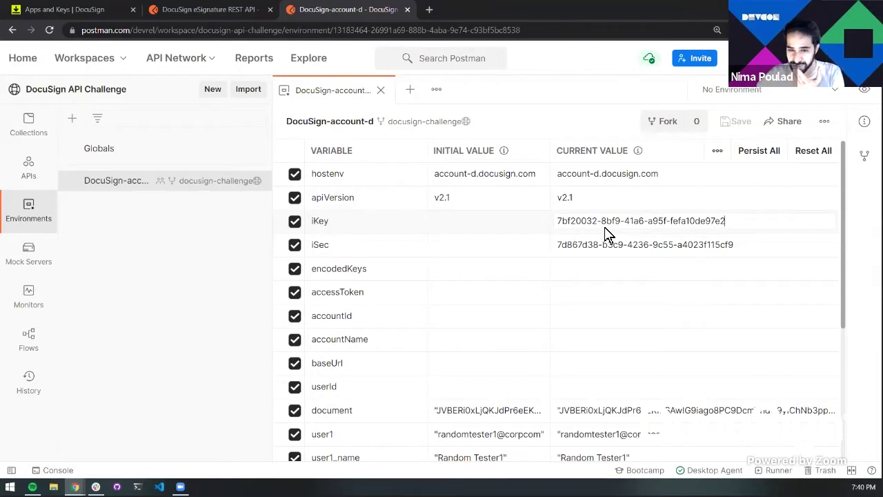
scroll(605, 235, down, 1)
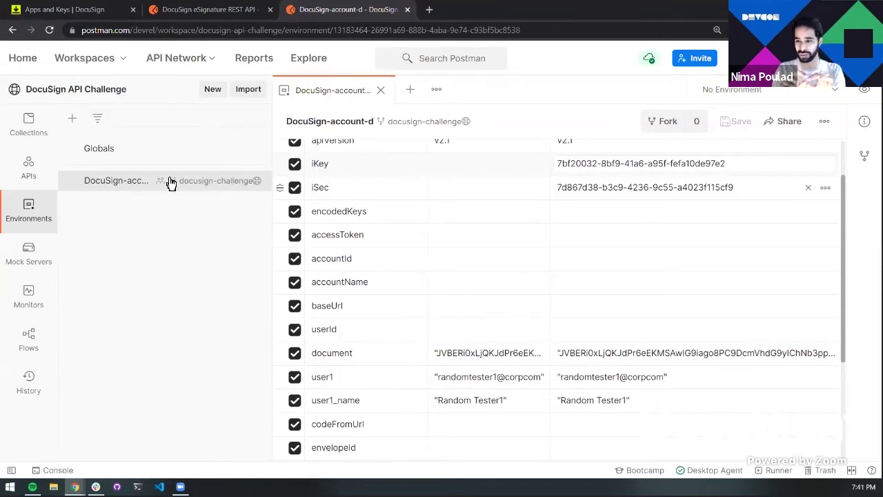
scroll(621, 192, up, 2)
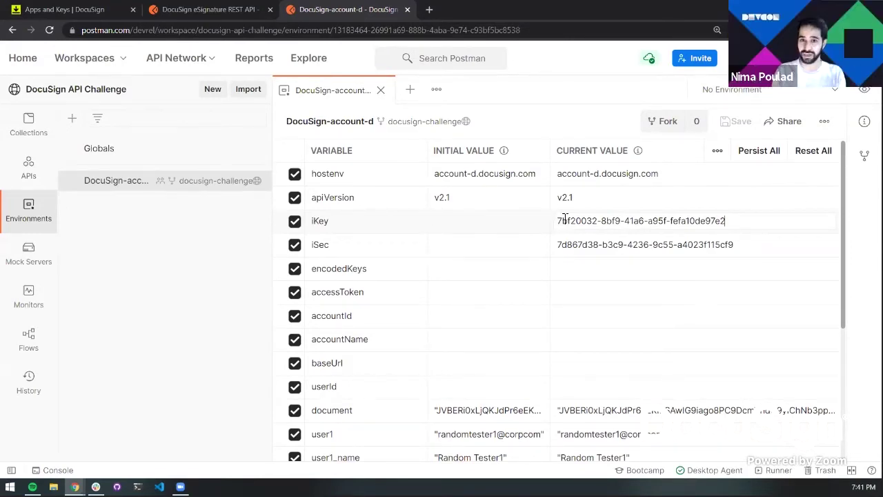
click(428, 11)
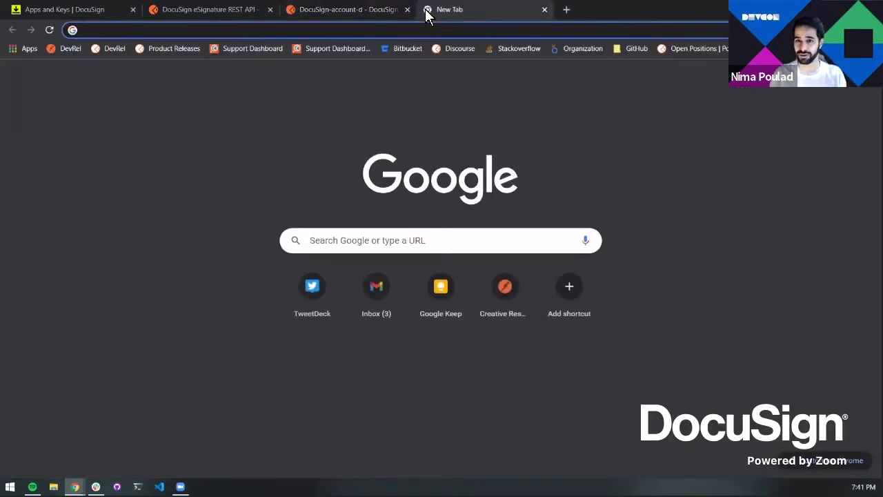
Search for 'base64 encore' and open the base64encode.org encoder
text(base64 encore)
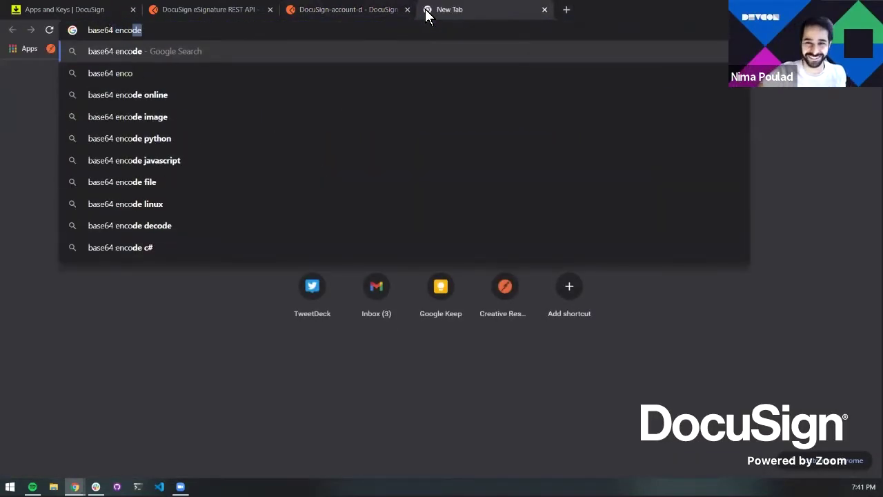
key(Return)
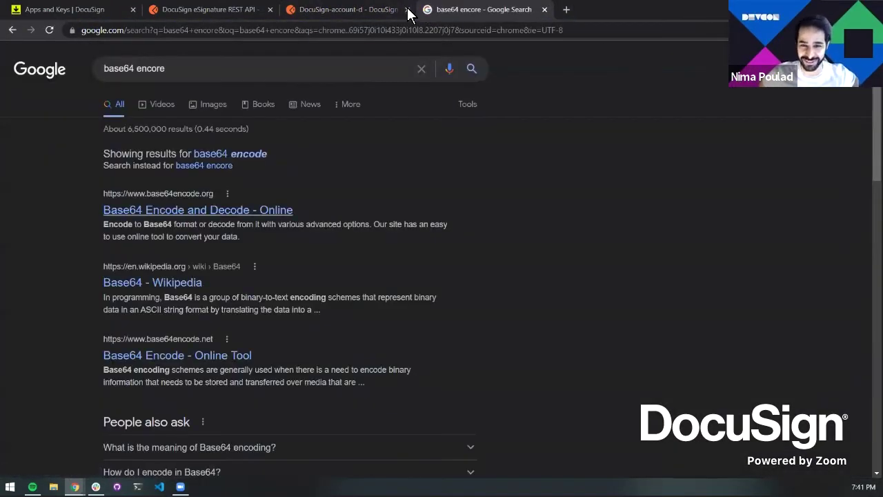
key(Return)
click(228, 8)
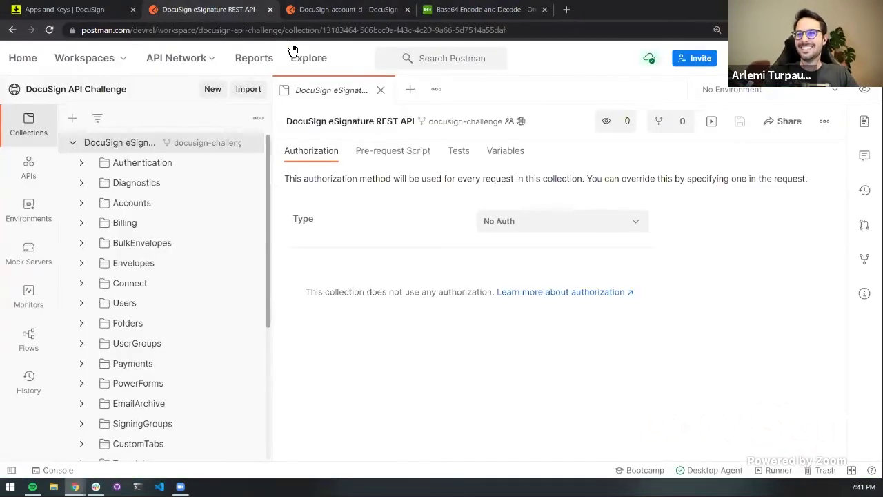
click(448, 9)
Paste the integration key and secret key from clipboard history and encode them to Base64
click(335, 197)
key(super+v)
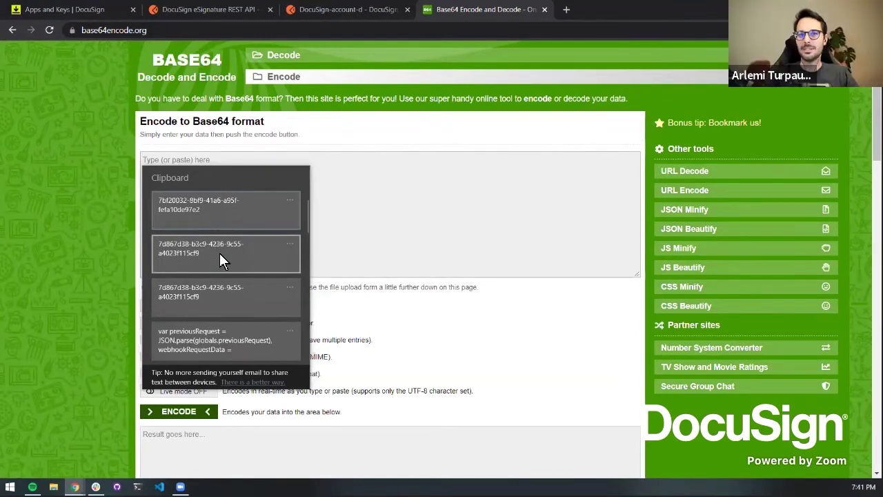
click(229, 208)
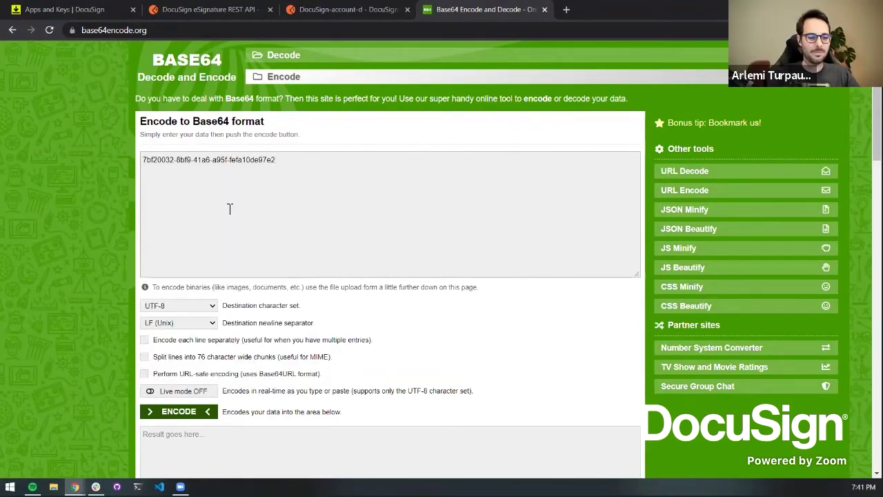
key(super+v)
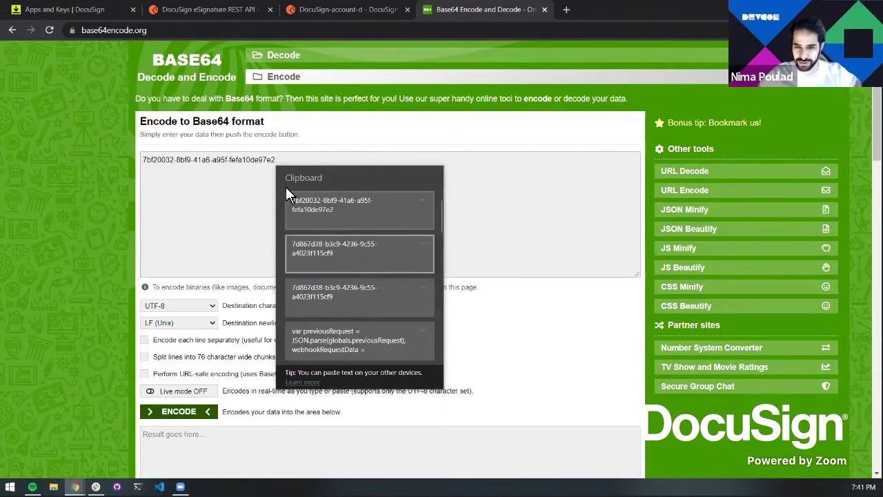
click(334, 252)
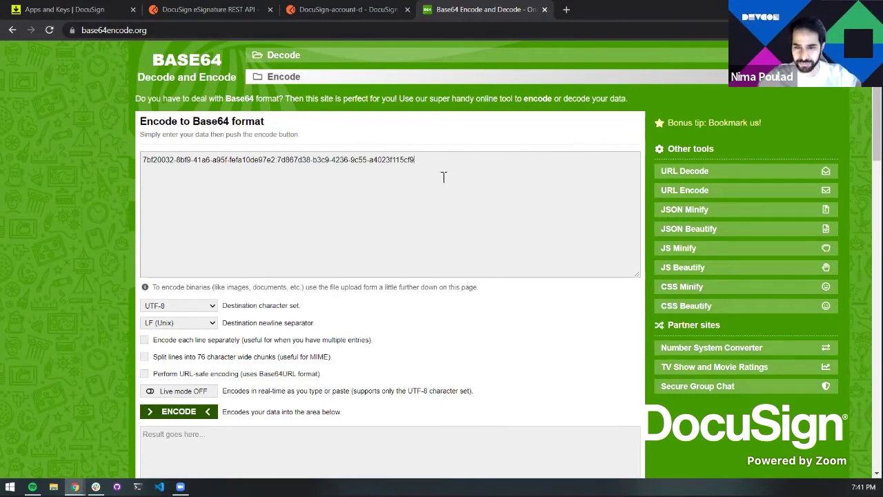
scroll(238, 336, down, 1)
click(181, 359)
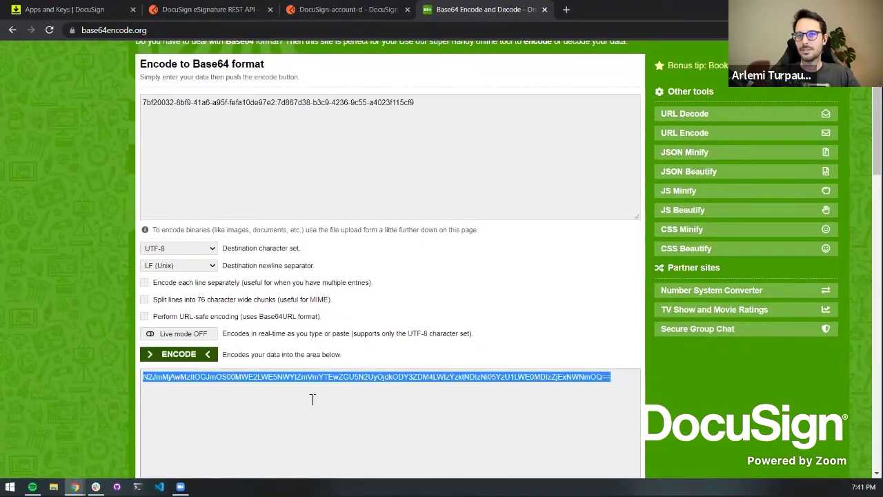
click(69, 12)
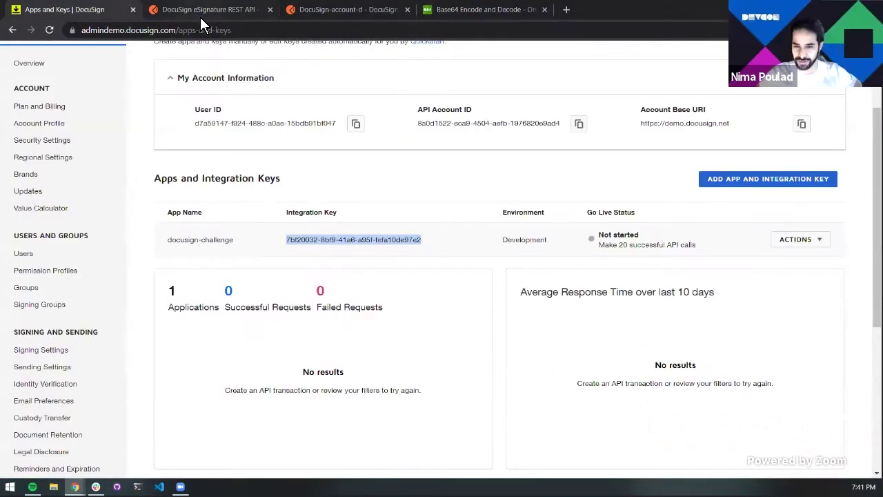
Paste the Base64-encoded key pair into encodedKeys' current value and save DocuSign-account-d
click(345, 10)
click(604, 271)
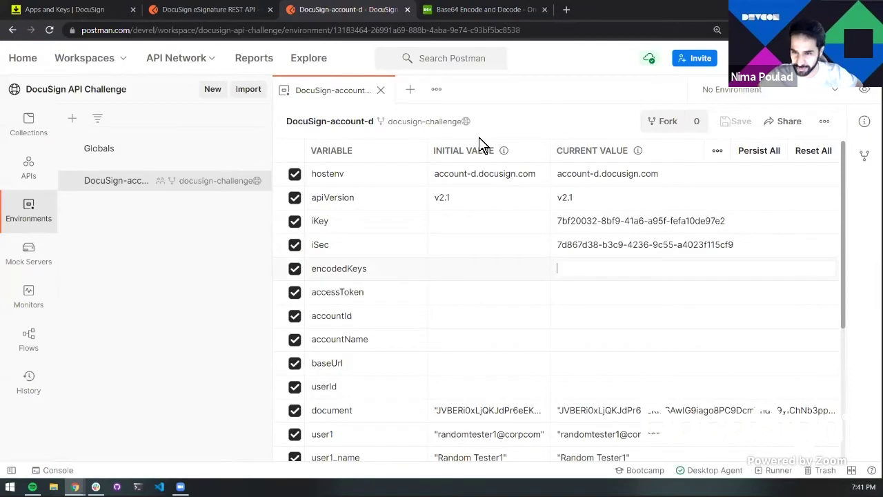
click(619, 315)
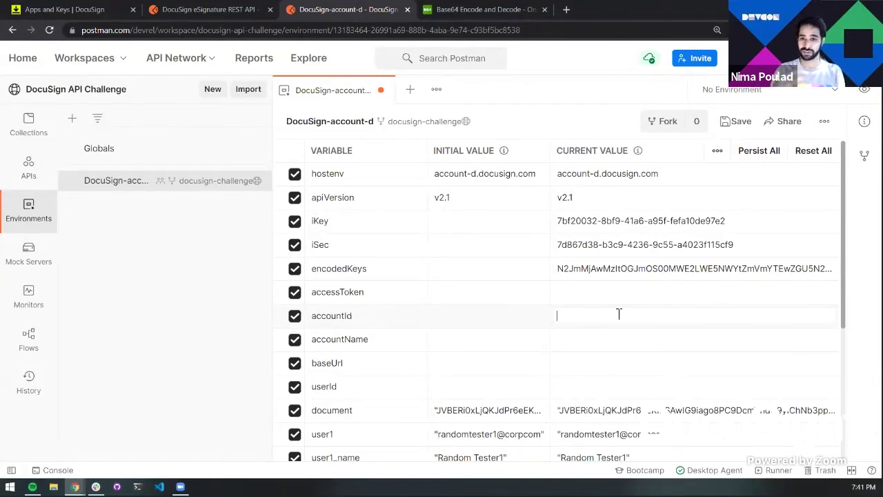
key(ctrl+s)
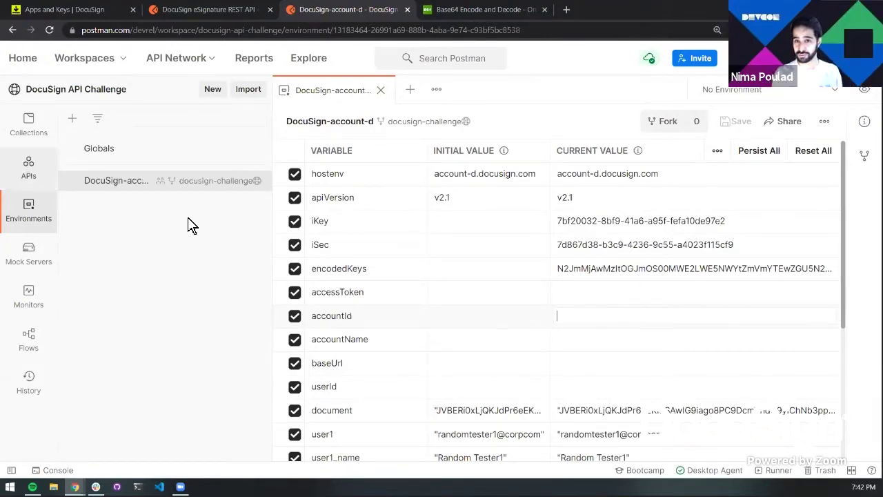
Open DocuSign eSignature > Authentication > 01 Authorize Code Grant Access from Collections
click(43, 136)
click(110, 144)
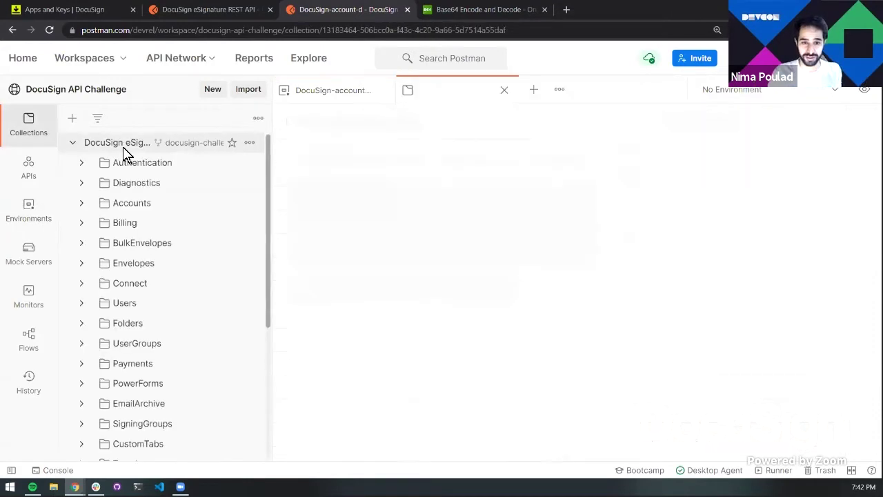
click(270, 9)
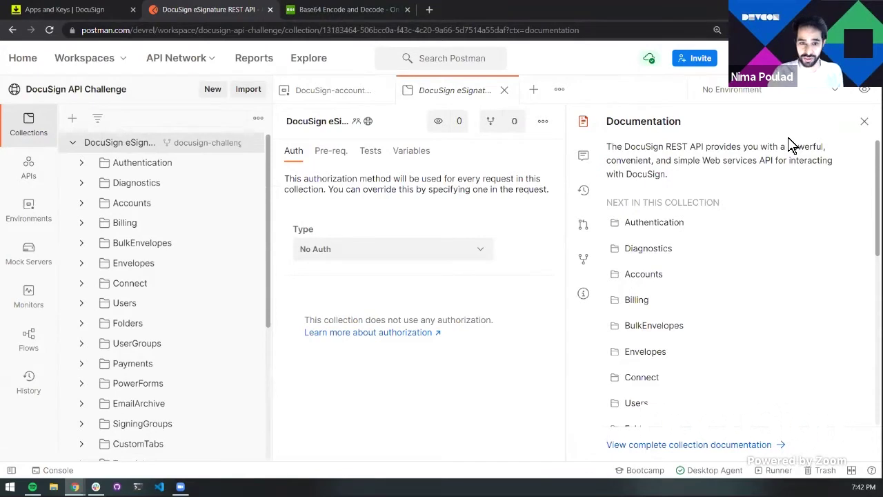
click(89, 168)
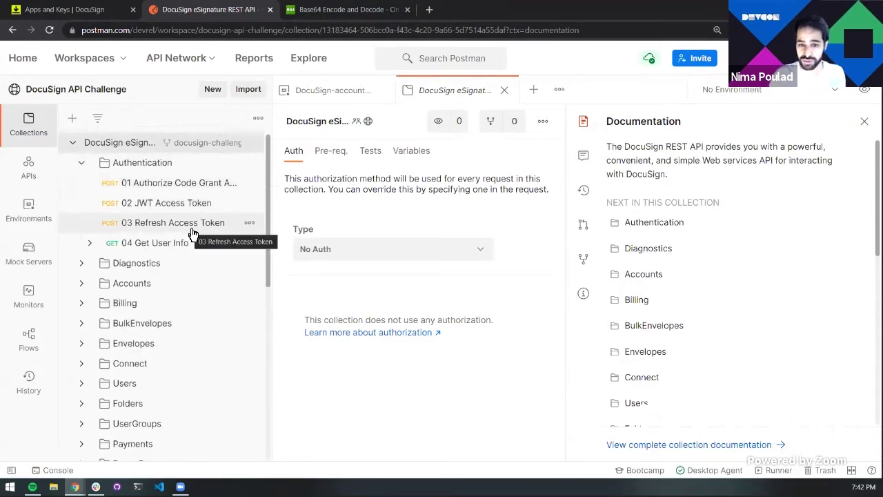
key(Up)
key(Up)
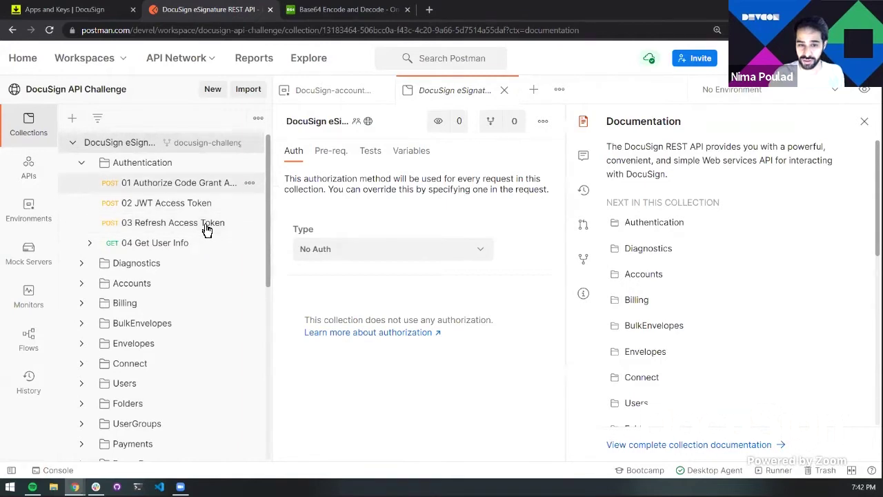
key(Return)
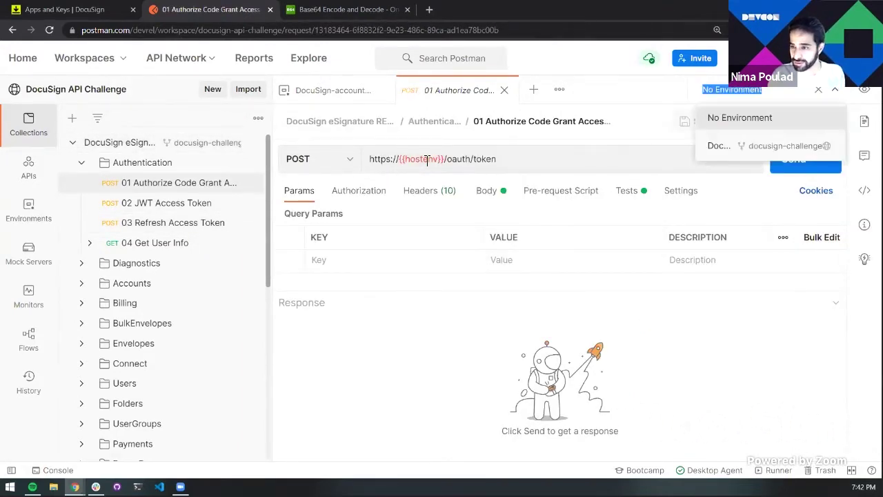
Select the DocuSign-account-d environment and show the request's form-encoded body parameters
click(776, 145)
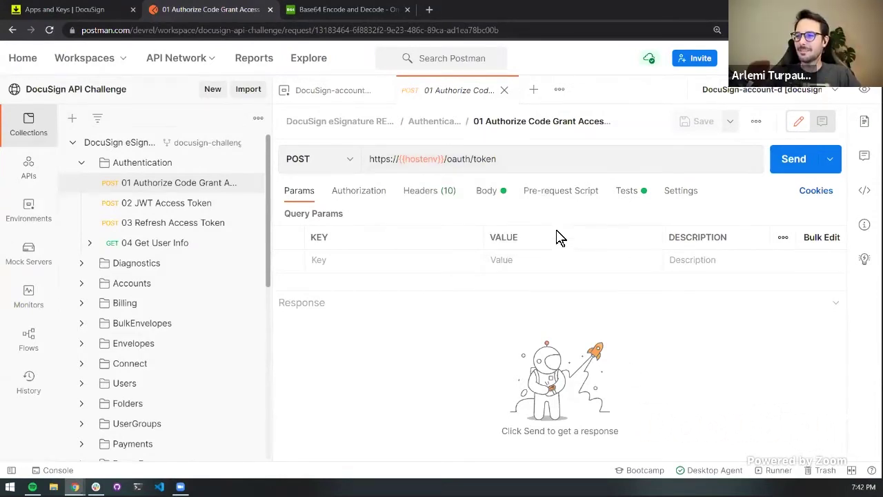
click(487, 190)
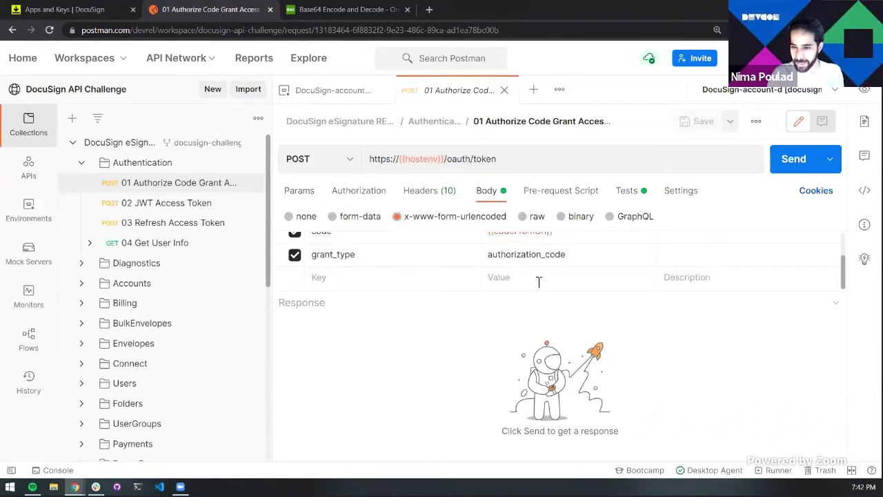
scroll(539, 282, up, 2)
mouse_move(547, 265)
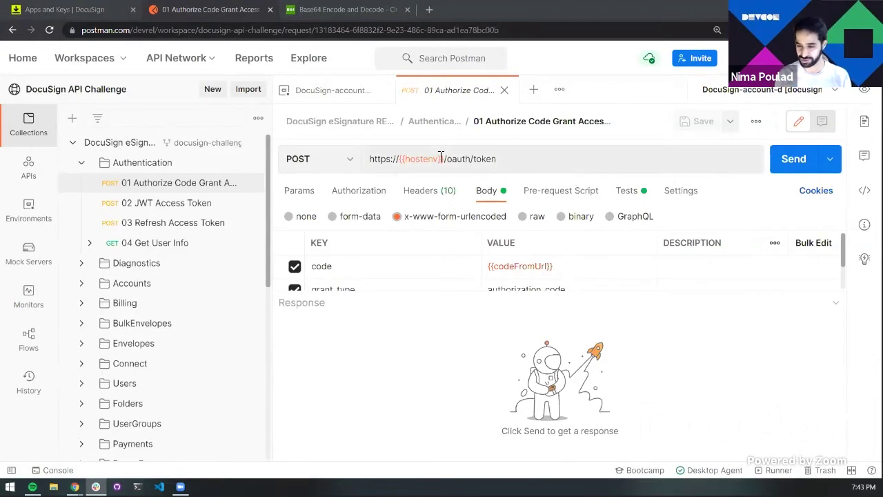
mouse_move(434, 159)
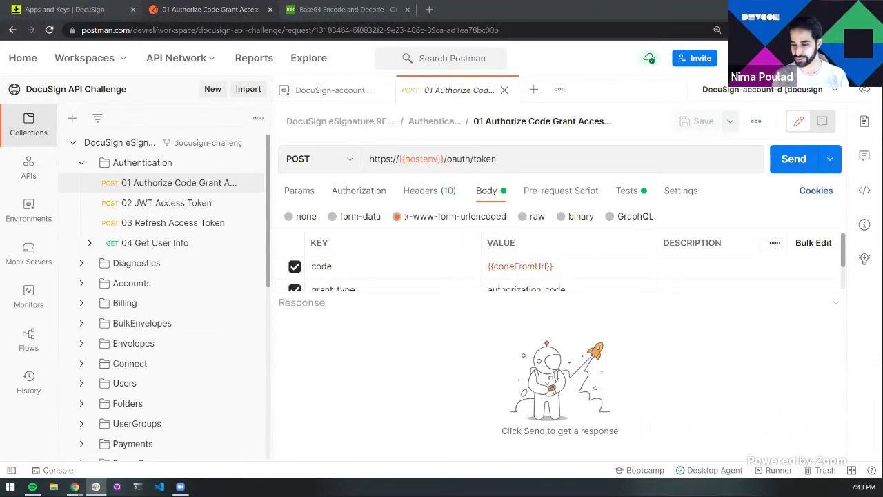
Paste the DocuSign OAuth authorization URL into a new browser tab
click(97, 11)
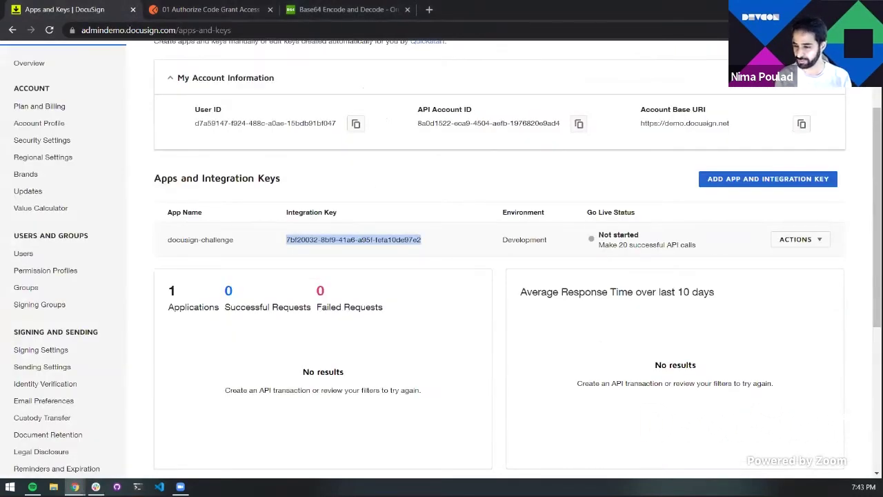
click(429, 9)
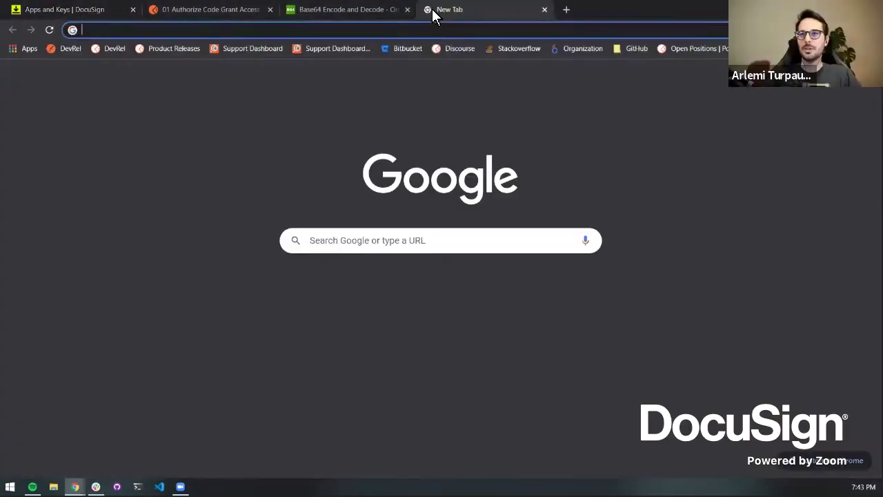
text(https://account-d.docusign.com/oauth/auth?response_type=code&scope=signature&client_id=c[...]b-48c1-8603-f419ae58d2ab&redirect_uri=https://example.com)
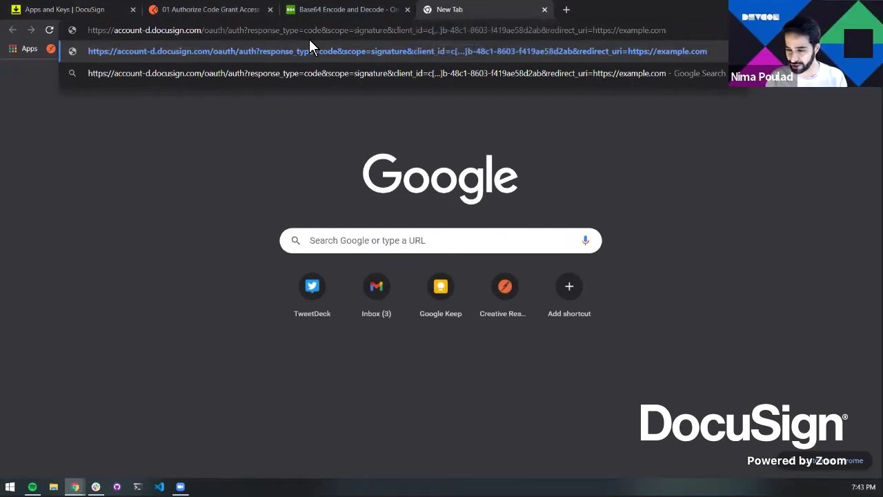
key(alt+Tab)
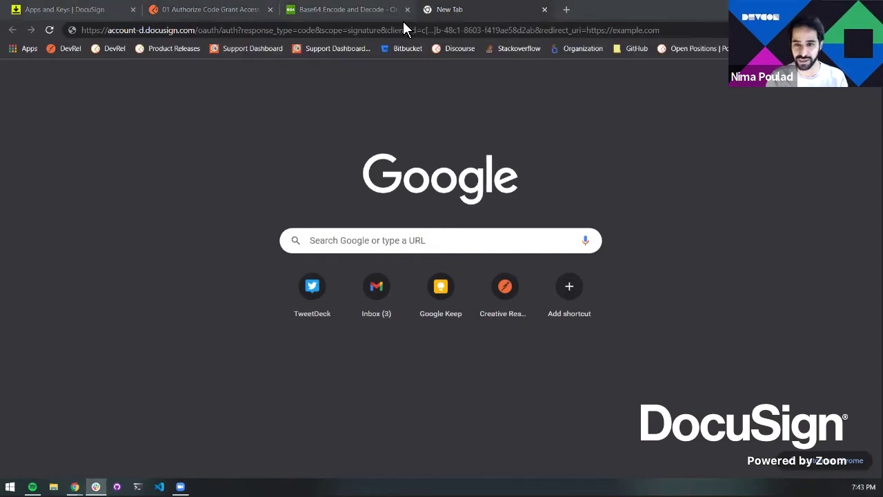
key(alt+Tab)
text(https://account-d.docusign.com/oauth/auth?response_type=code&scope=signature&client_id=c38db571-537b-48c1-8603-f419ae58d2ab&redirect_uri=https://example.com)
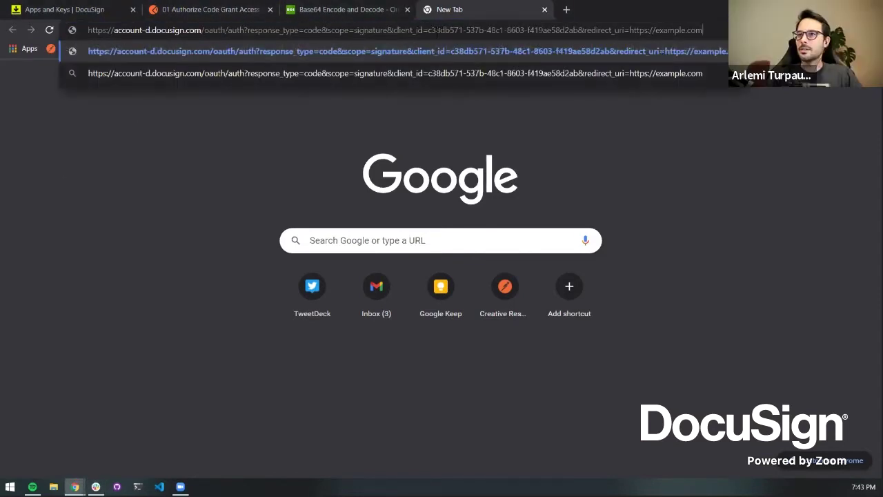
Set the URL's client_id to the integration key, append /redirect to redirect_uri, and load it
click(77, 14)
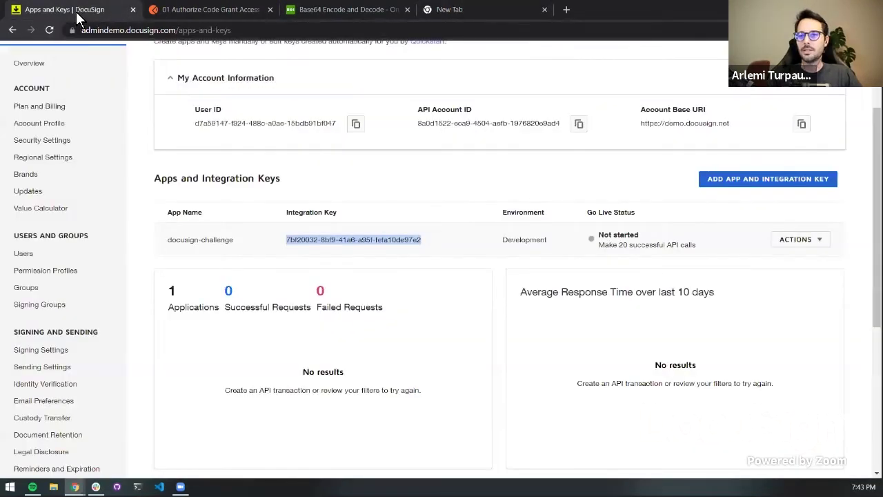
key(ctrl+Tab)
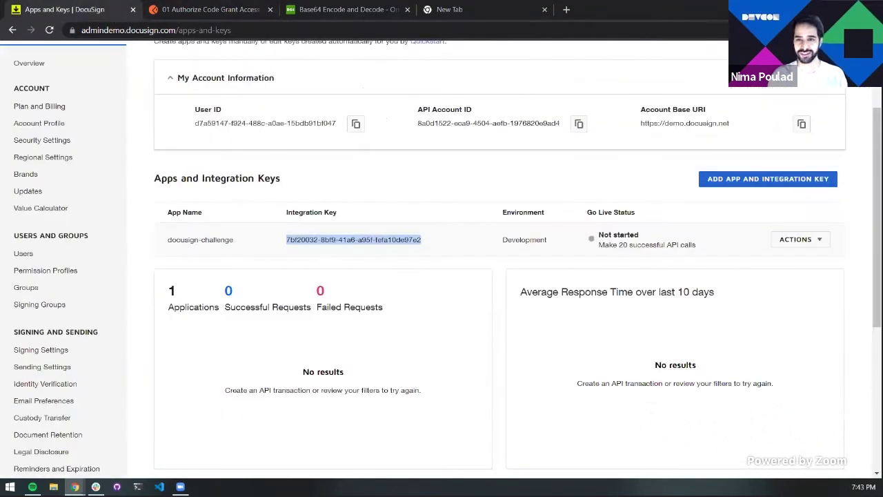
key(ctrl+shift+Tab)
click(455, 11)
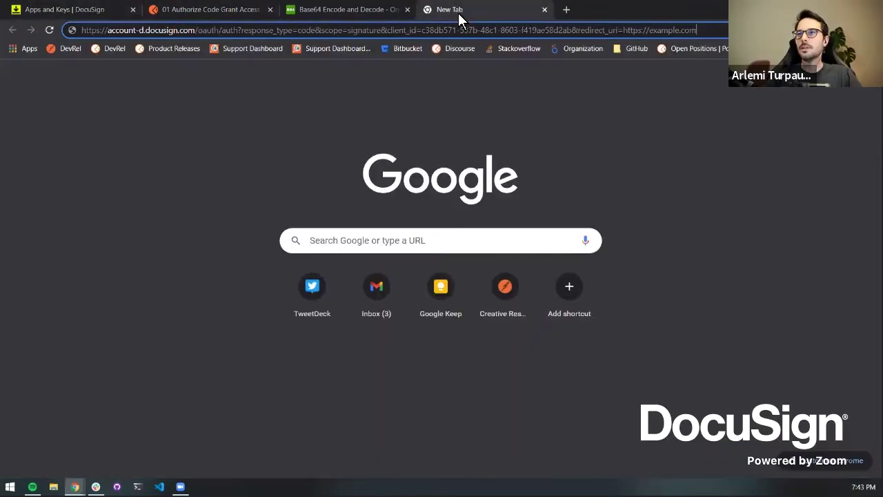
drag(421, 31, 572, 30)
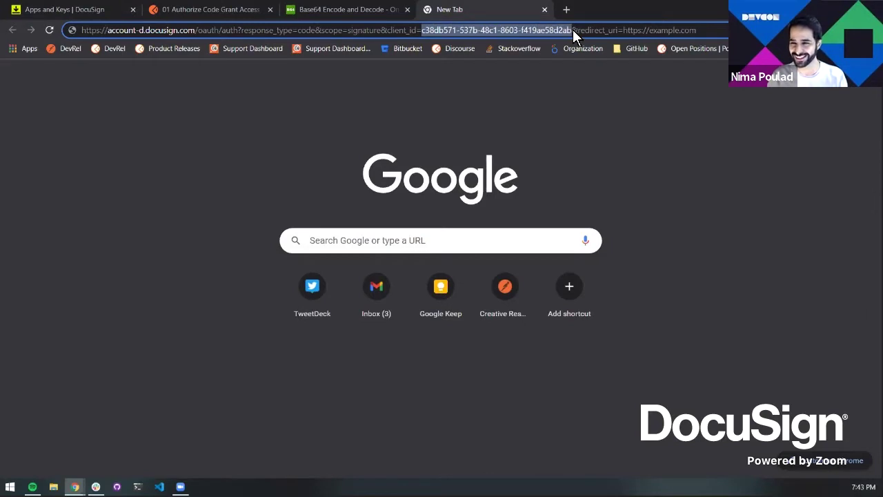
text(7bf20032-8bf9-41a6-a95f-fefa10de97e2)
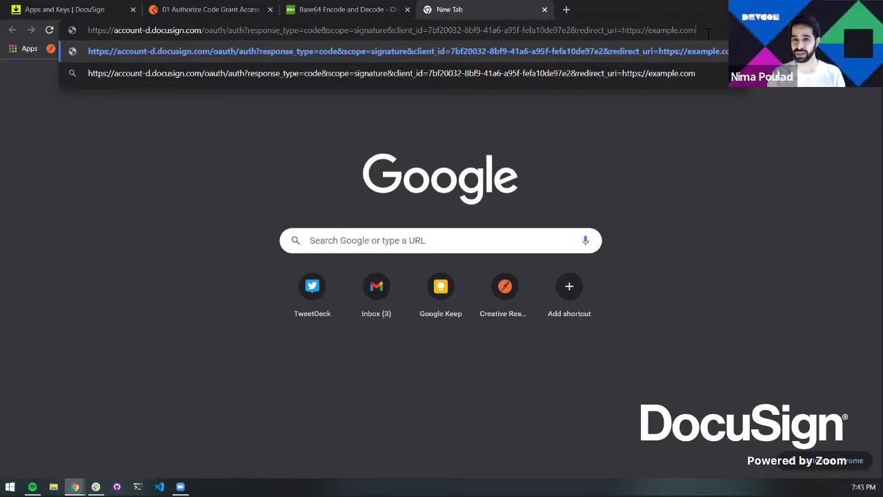
text(/redirect)
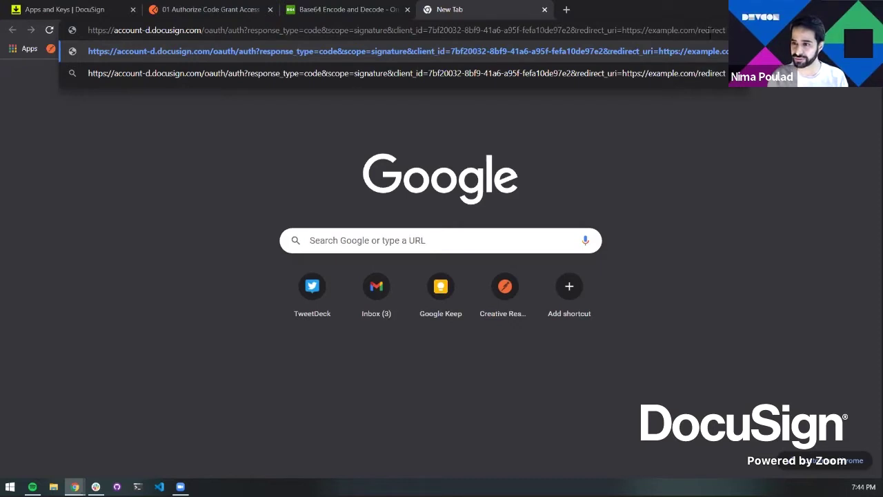
key(Return)
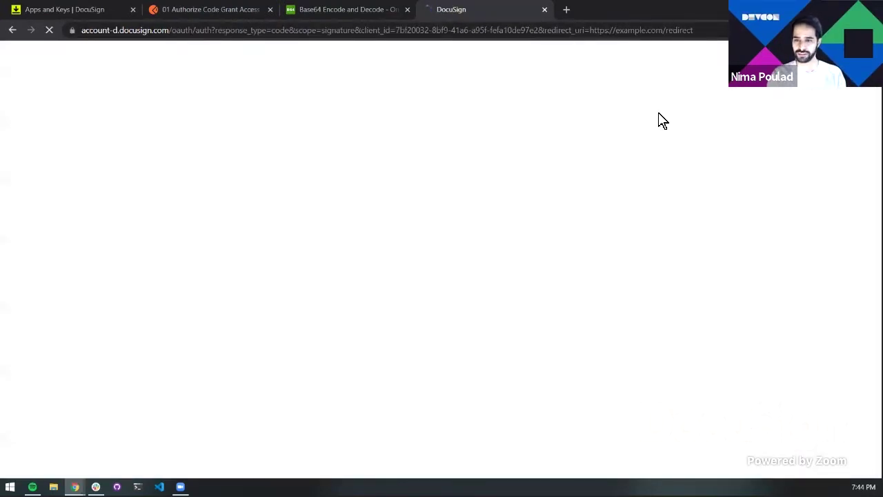
click(397, 31)
click(454, 32)
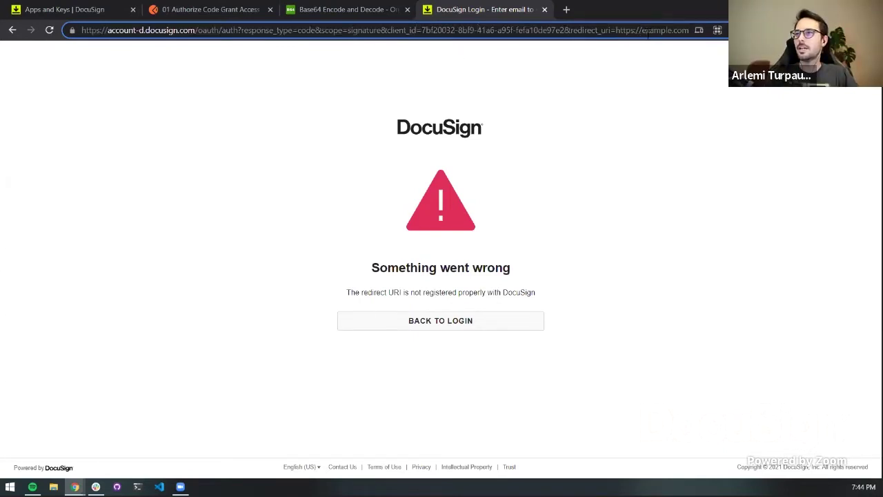
click(62, 9)
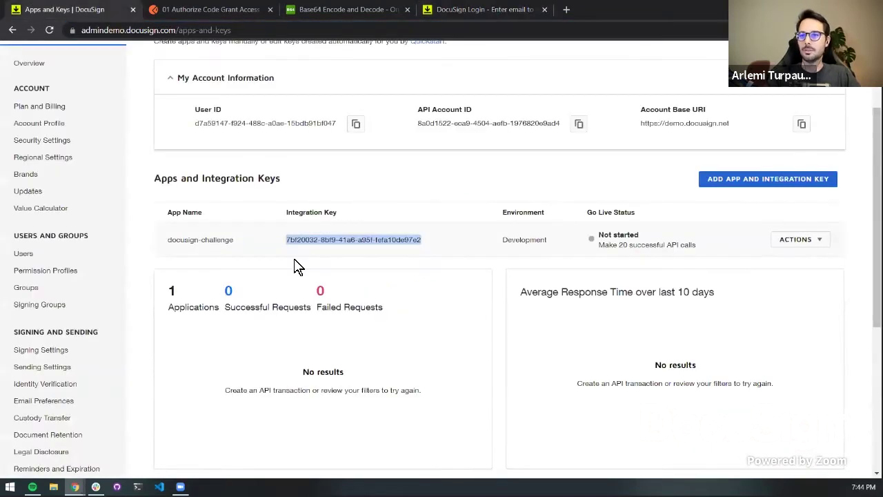
click(799, 239)
click(759, 261)
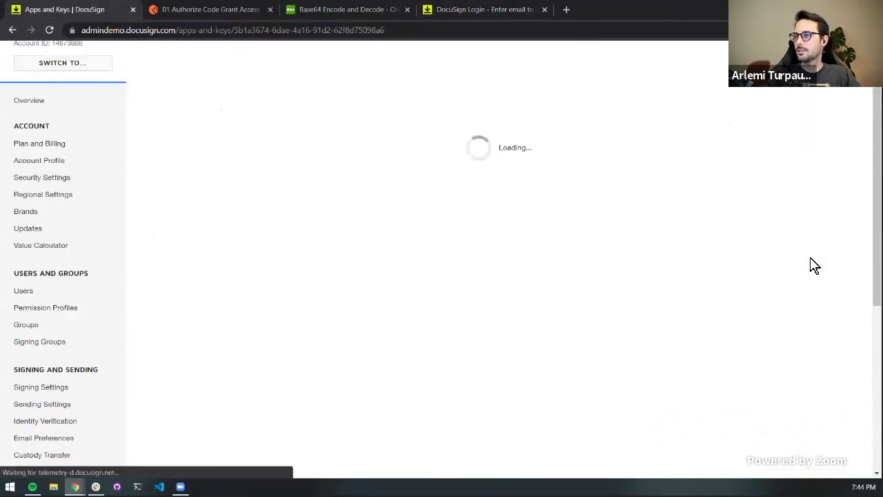
scroll(525, 262, down, 6)
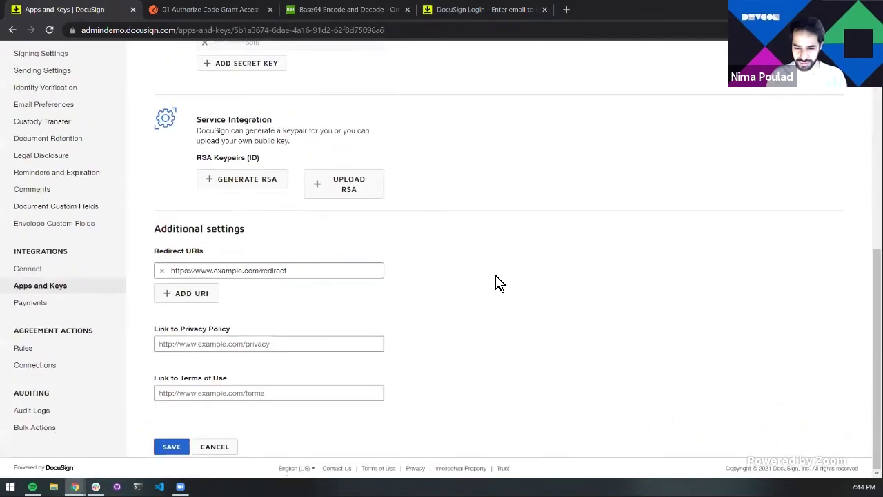
click(309, 274)
key(BackSpace)
key(BackSpace)
key(BackSpace)
key(BackSpace)
key(BackSpace)
key(BackSpace)
key(BackSpace)
key(BackSpace)
key(BackSpace)
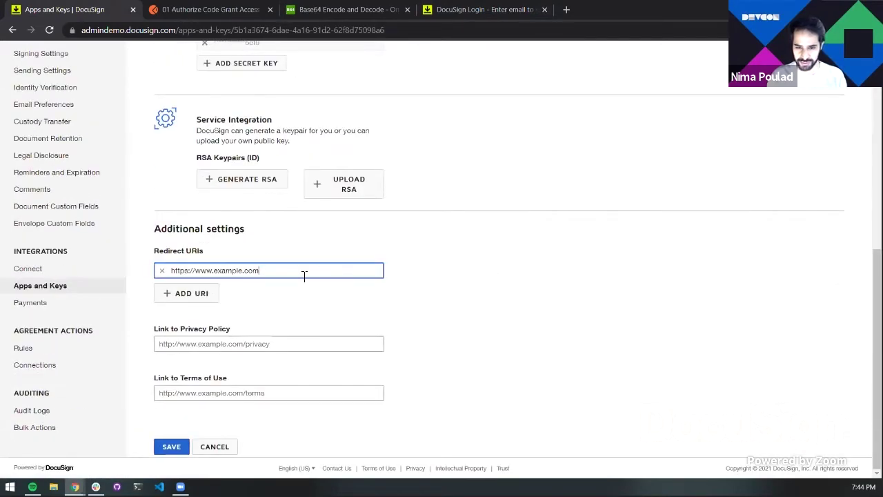
click(169, 447)
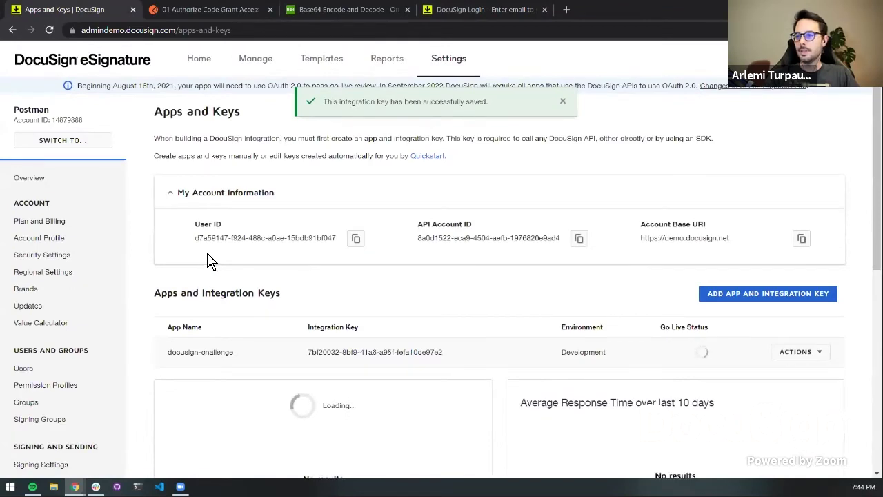
Copy the app's integration key and return to the DocuSign login error tab
triple_click(357, 354)
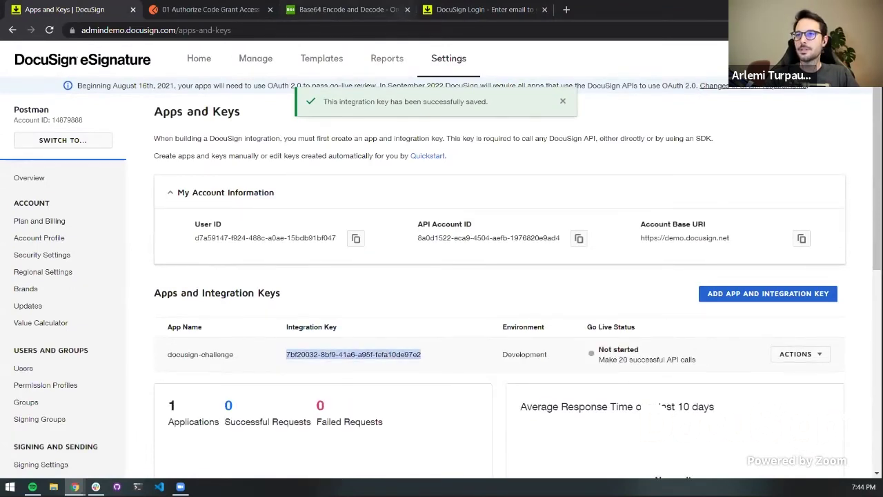
click(384, 16)
click(467, 13)
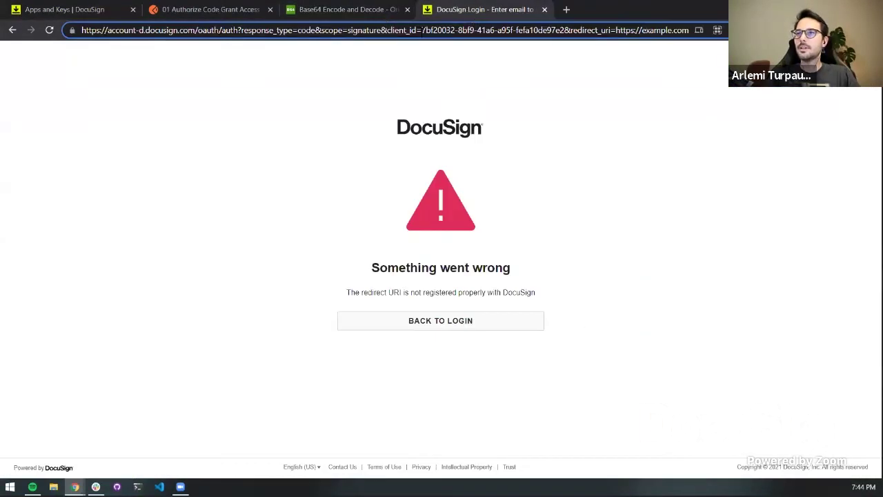
Paste the integration key as client_id, drop /redirect from redirect_uri, and load the URL
drag(423, 30, 565, 29)
key(ctrl+c)
key(BackSpace)
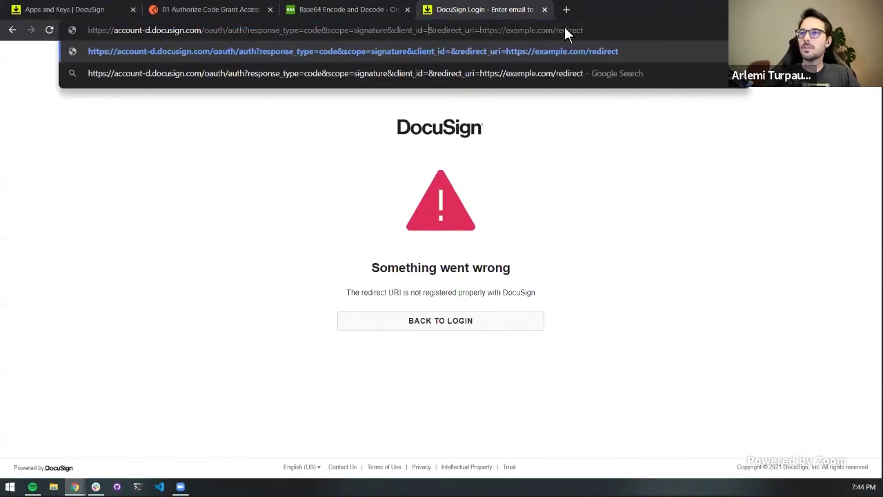
key(ctrl+v)
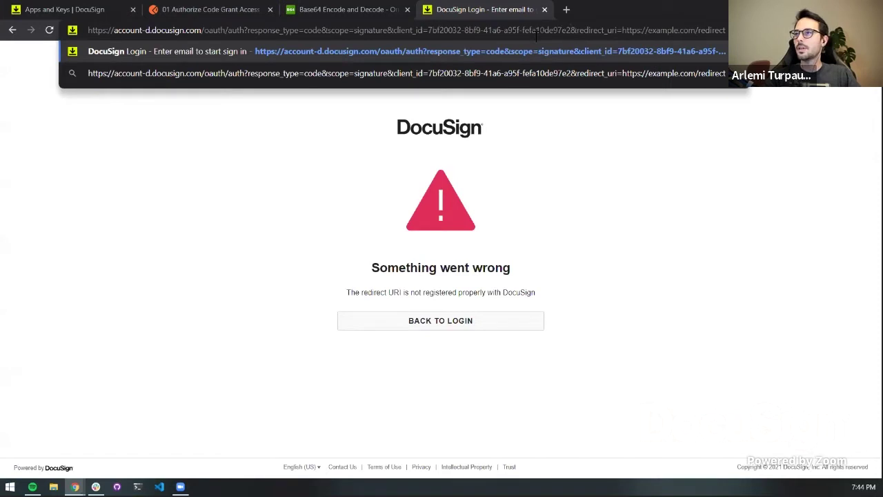
key(BackSpace)
key(BackSpace)
key(BackSpace)
key(BackSpace)
key(BackSpace)
key(BackSpace)
key(BackSpace)
key(BackSpace)
key(BackSpace)
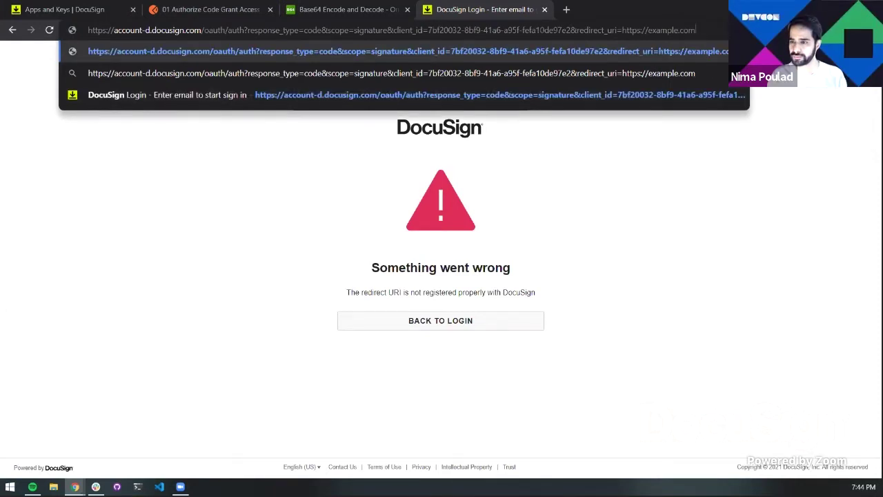
key(Return)
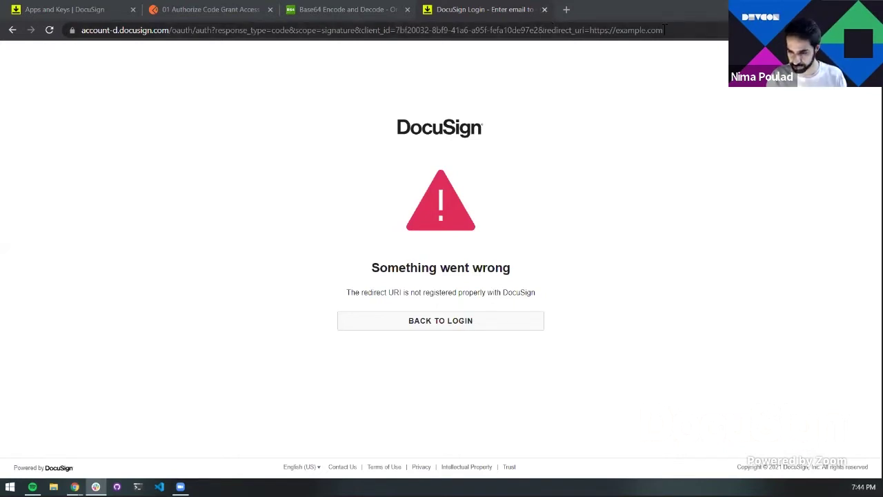
click(619, 30)
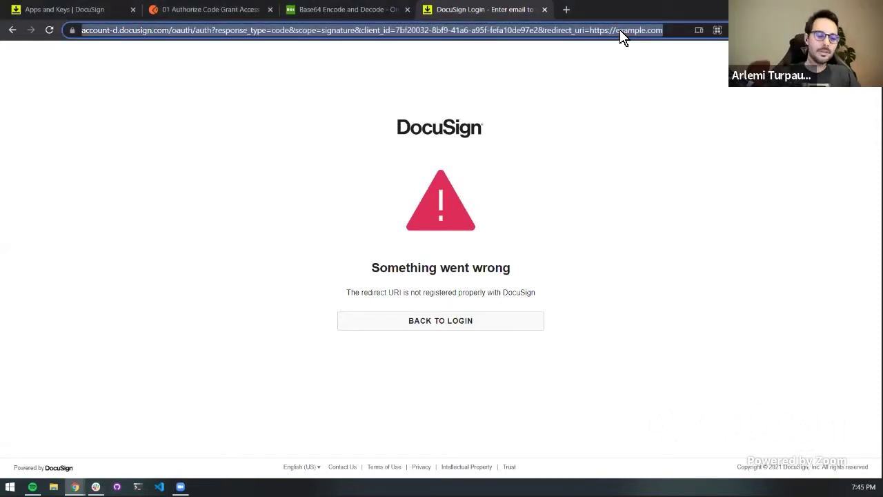
click(620, 30)
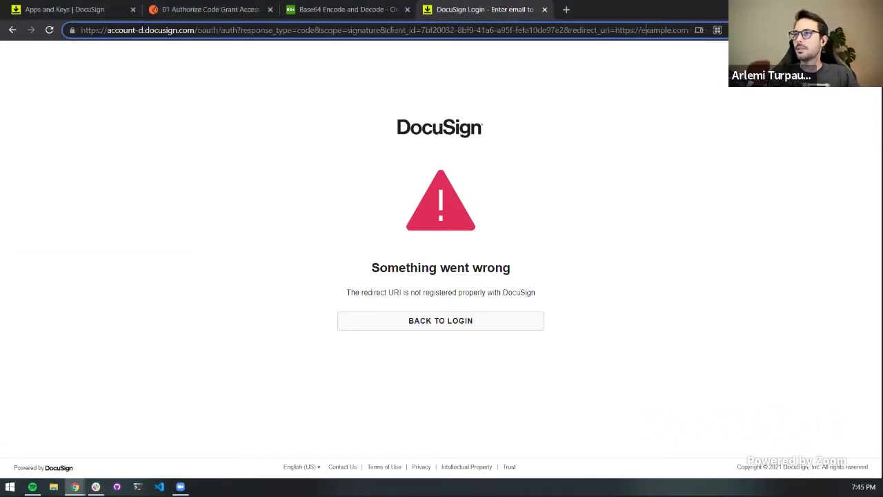
text(www.)
key(Return)
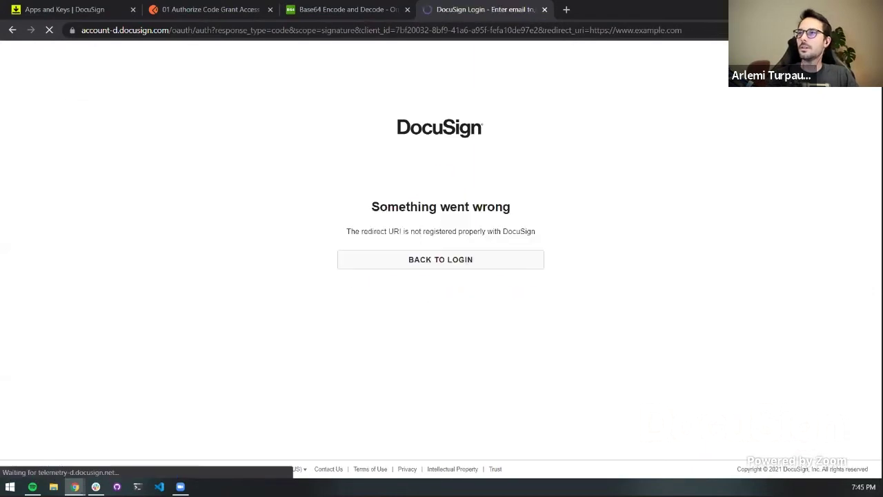
click(99, 14)
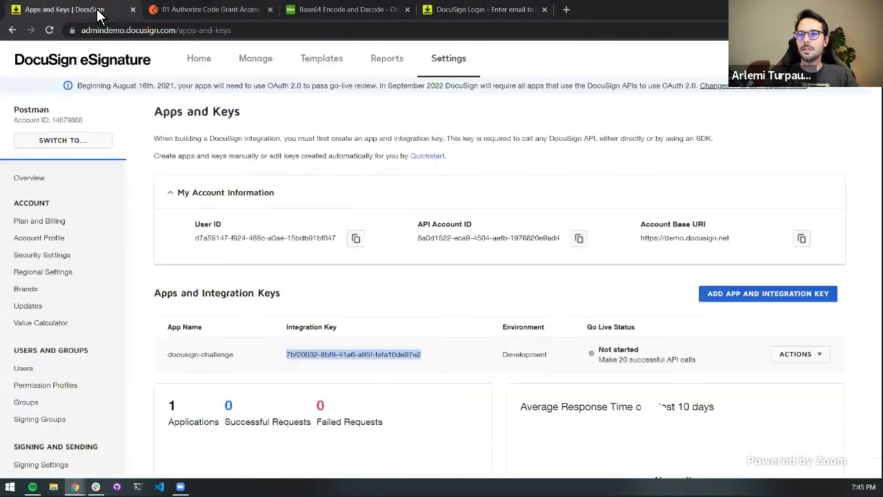
click(821, 355)
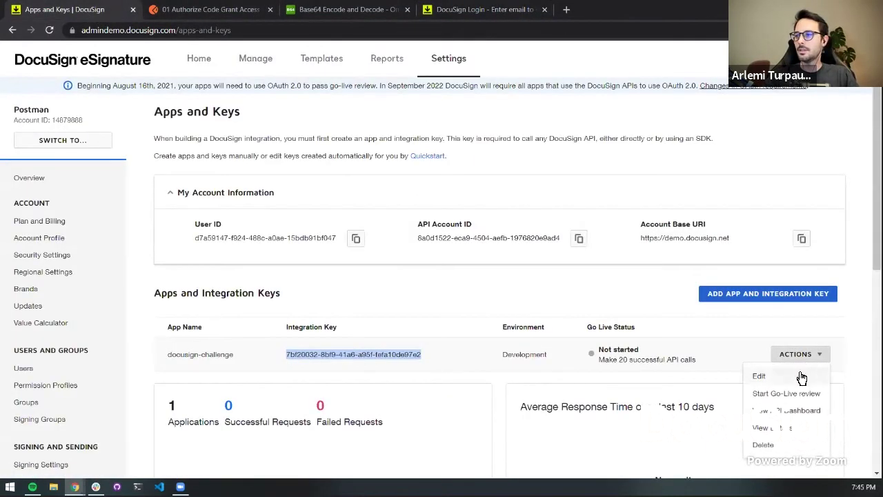
click(800, 375)
scroll(341, 334, down, 6)
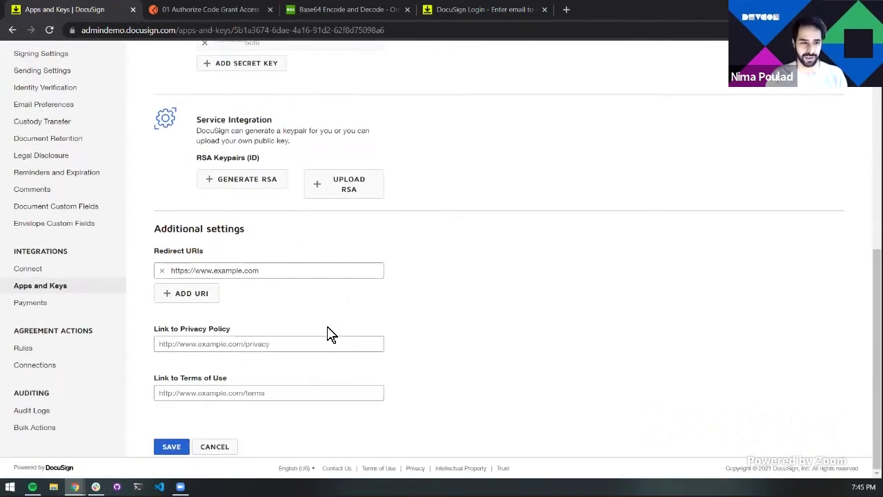
double_click(208, 270)
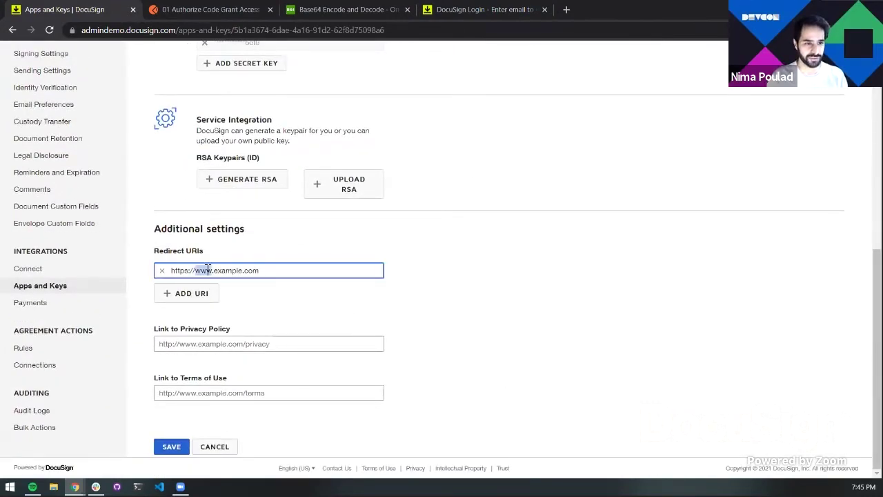
key(BackSpace)
key(Delete)
click(165, 450)
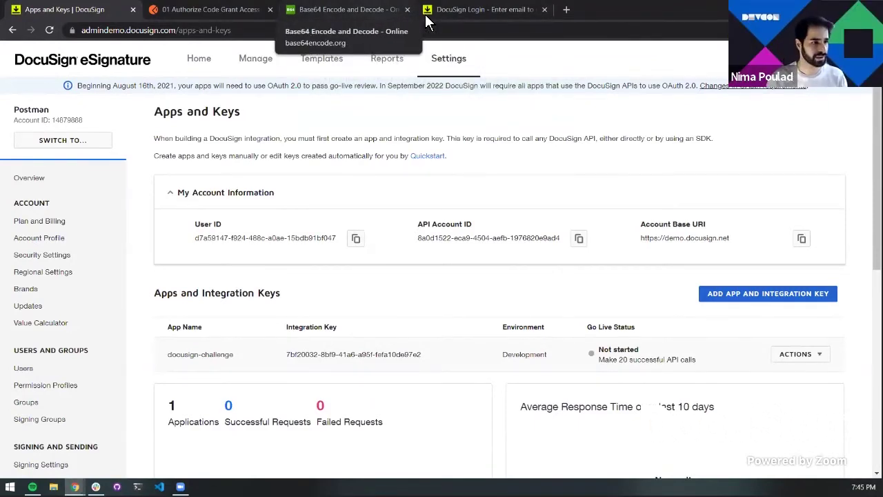
click(456, 19)
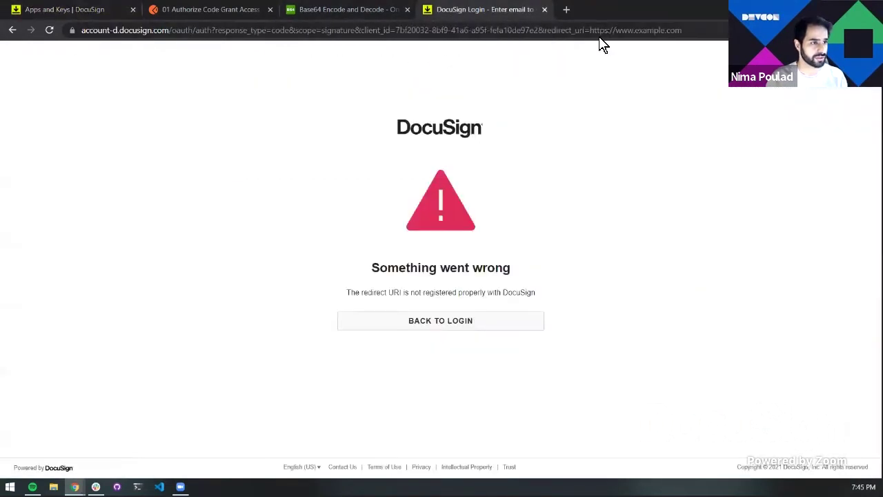
click(628, 30)
double_click(644, 30)
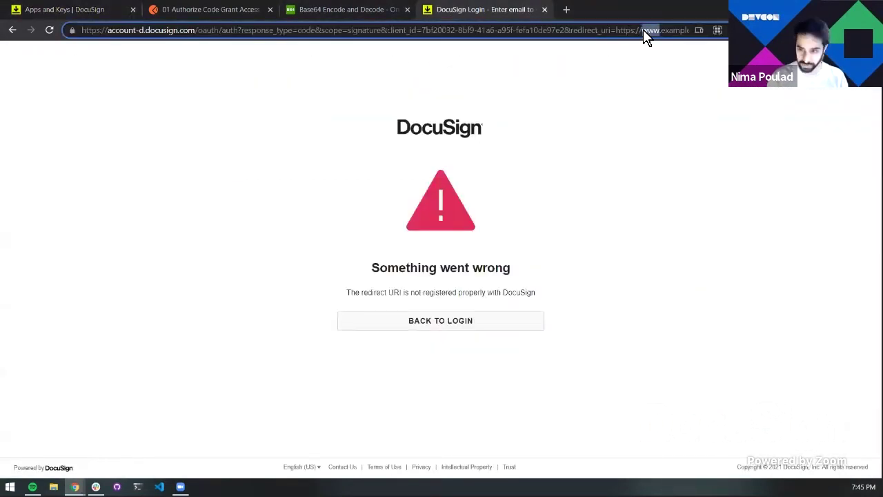
key(Delete)
key(Delete)
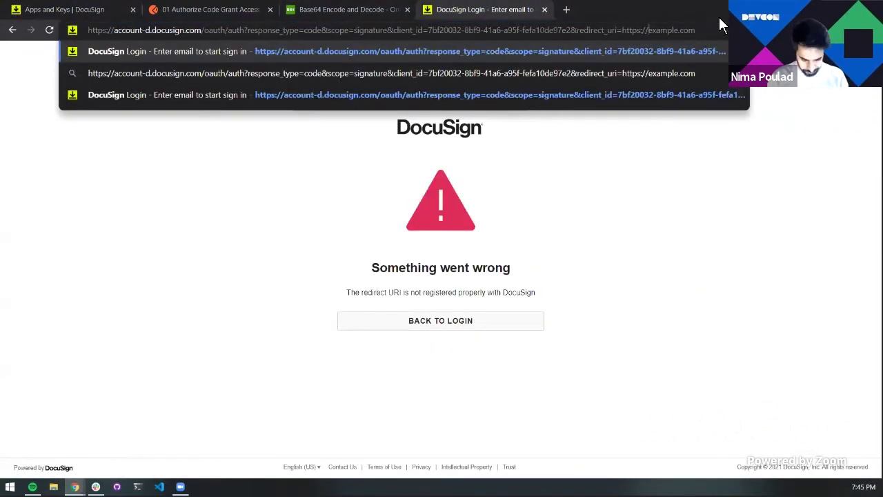
key(Return)
Reload the login URL and allow docusign-challenge the requested permission on the consent page
click(653, 31)
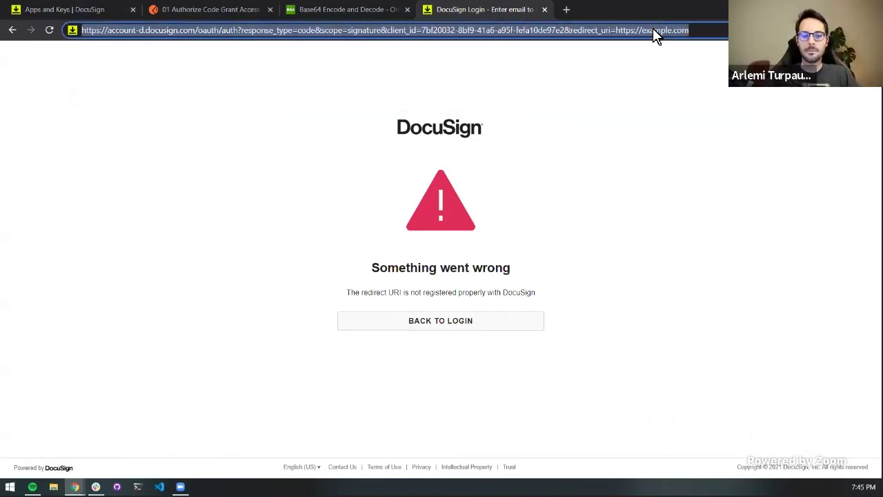
key(Return)
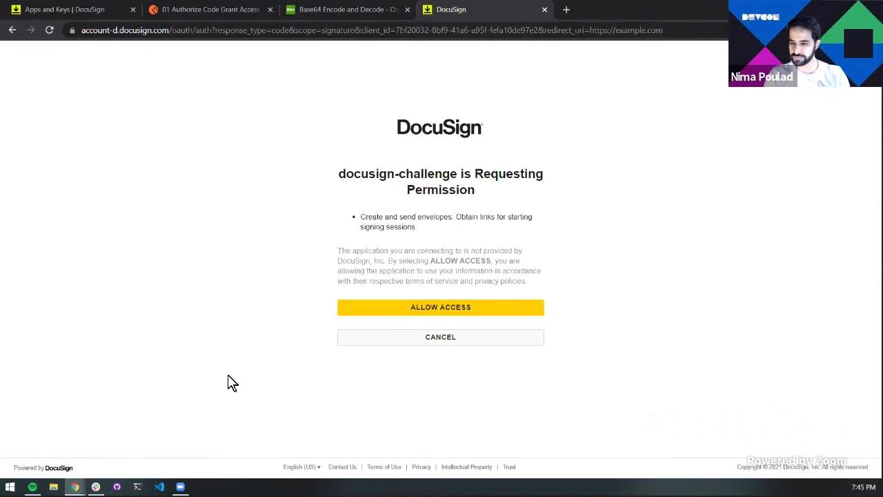
click(453, 310)
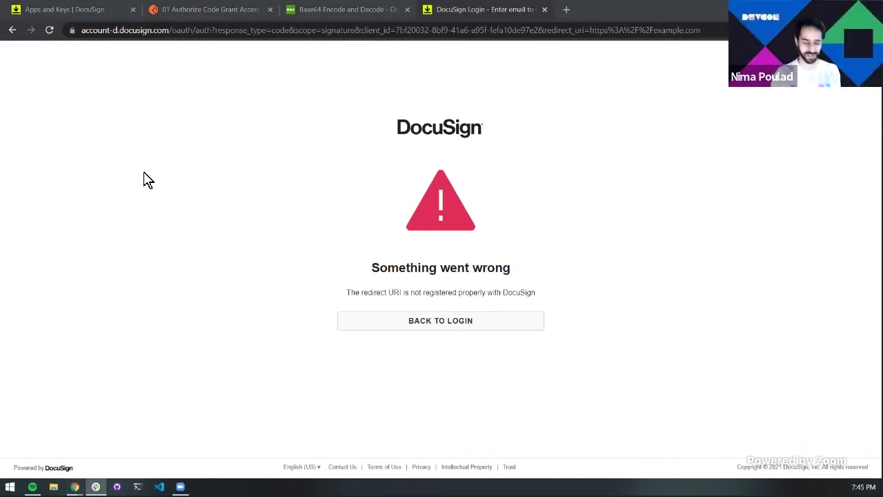
click(175, 15)
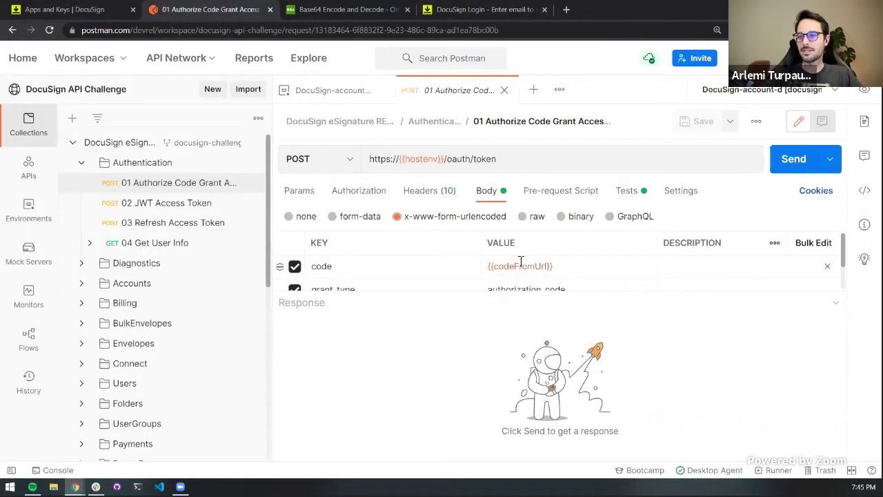
Paste the authorization code into codeFromUrl's current value in DocuSign-account-d
click(35, 210)
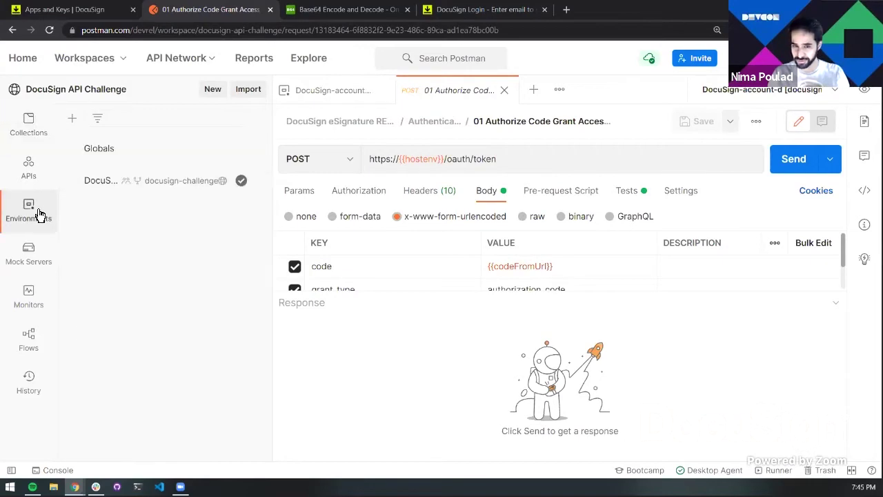
click(136, 188)
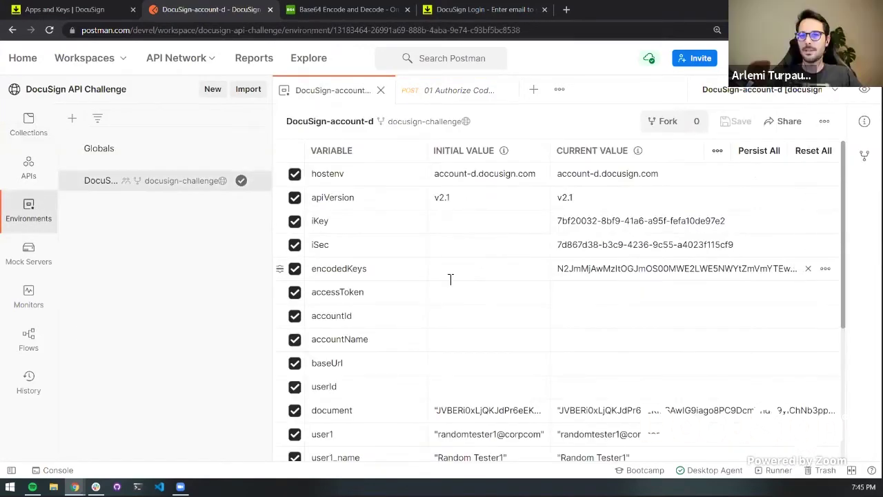
scroll(449, 278, down, 3)
click(604, 260)
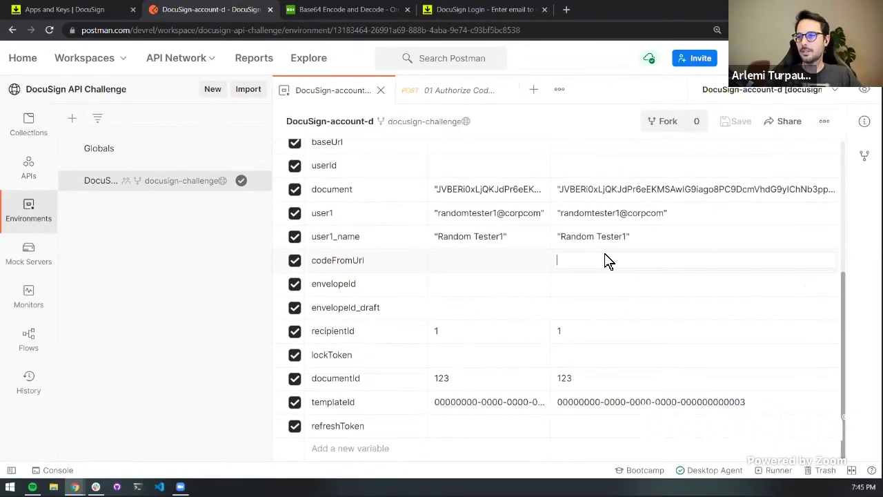
key(ctrl+v)
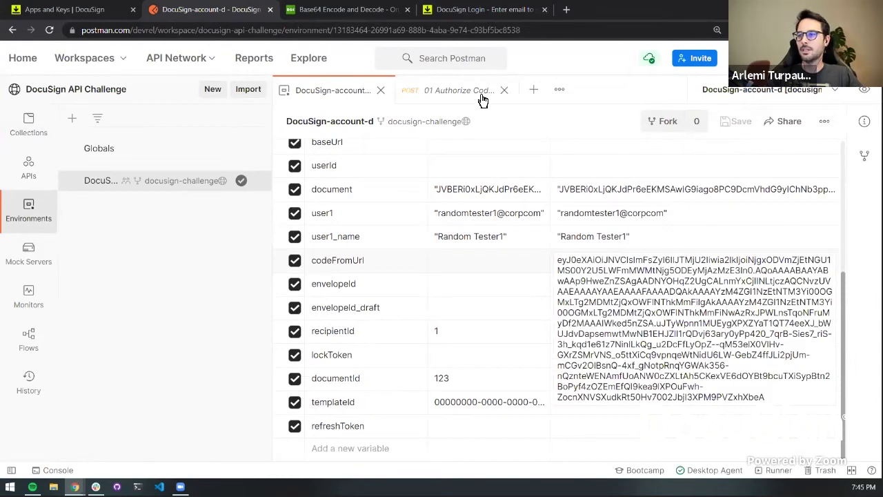
Send the 01 Authorize Code Grant Access request, which returns 400 Bad Request (invalid_grant, unauthorized_client)
click(514, 270)
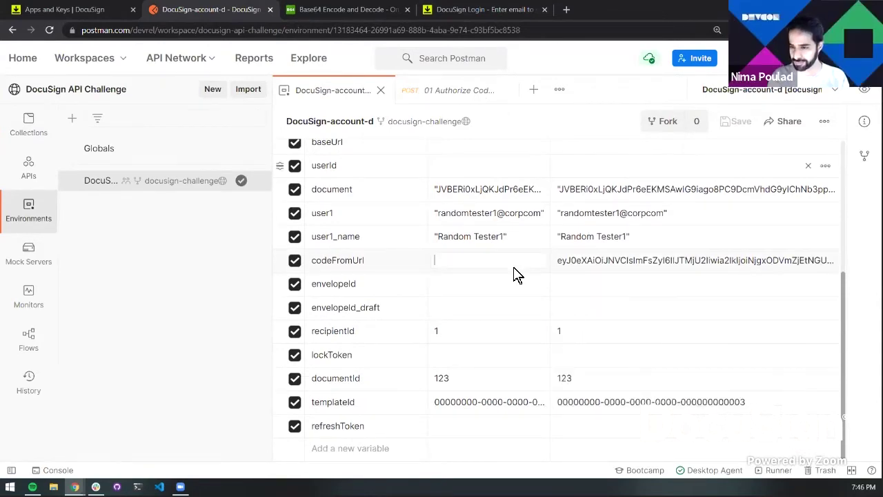
click(459, 88)
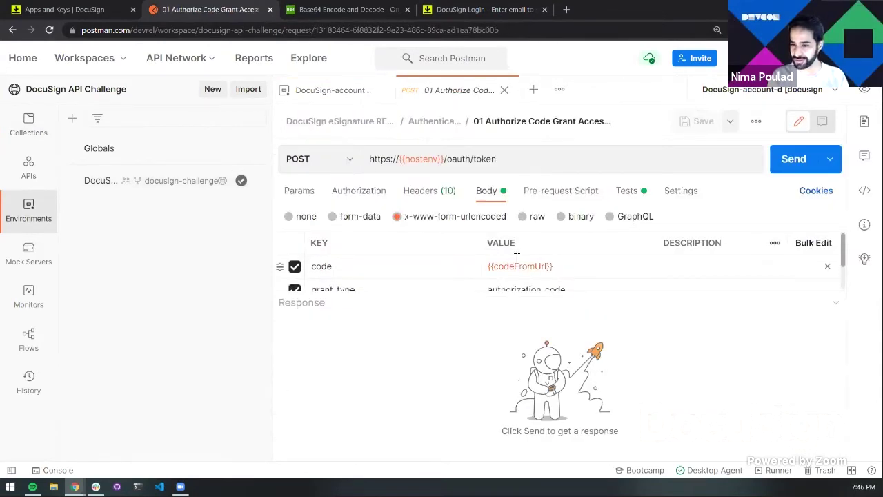
click(785, 169)
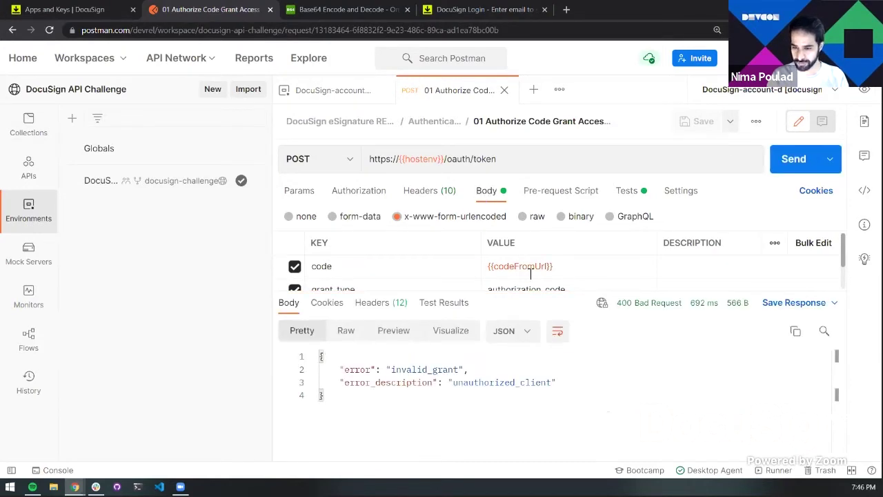
drag(562, 295, 586, 336)
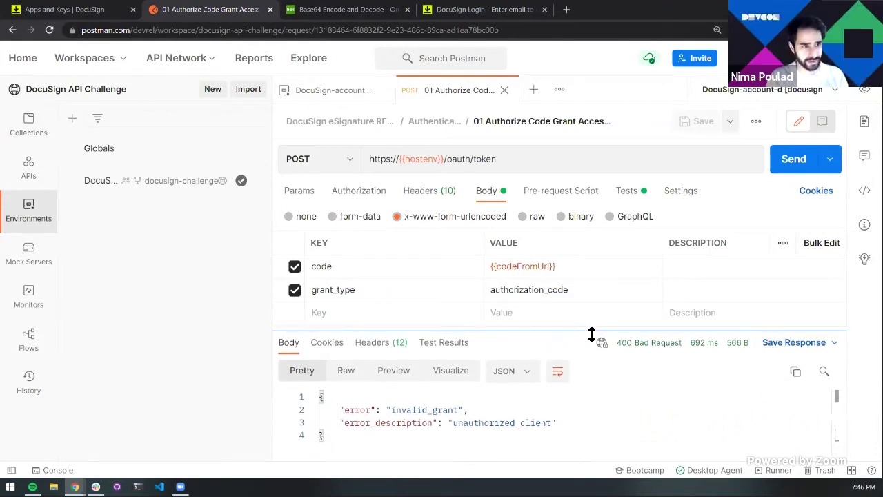
click(506, 21)
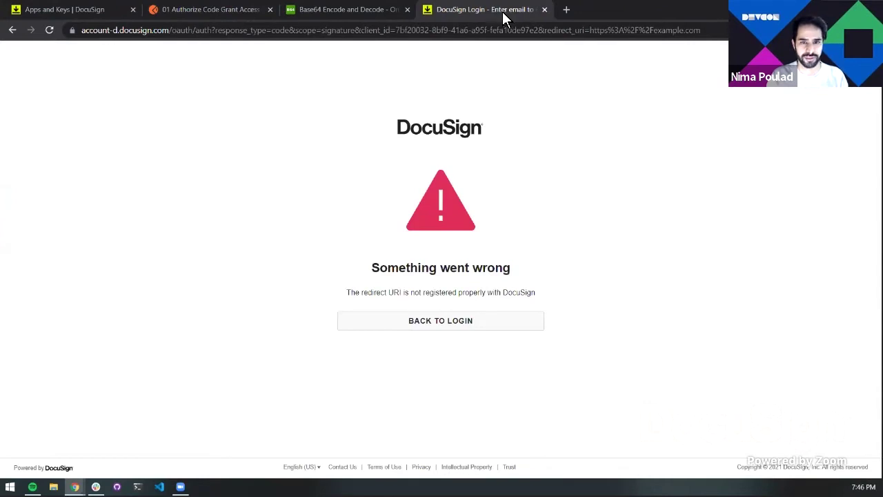
Reload the DocuSign authorization page and select its address for editing
click(506, 30)
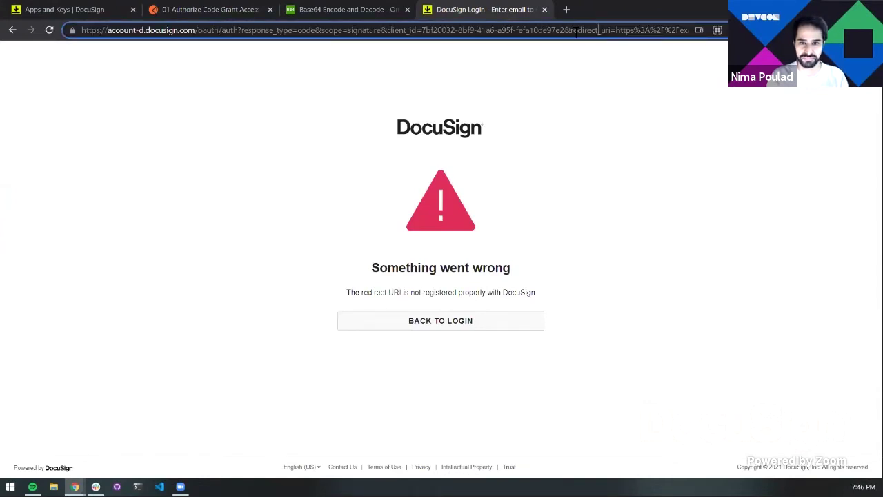
key(Return)
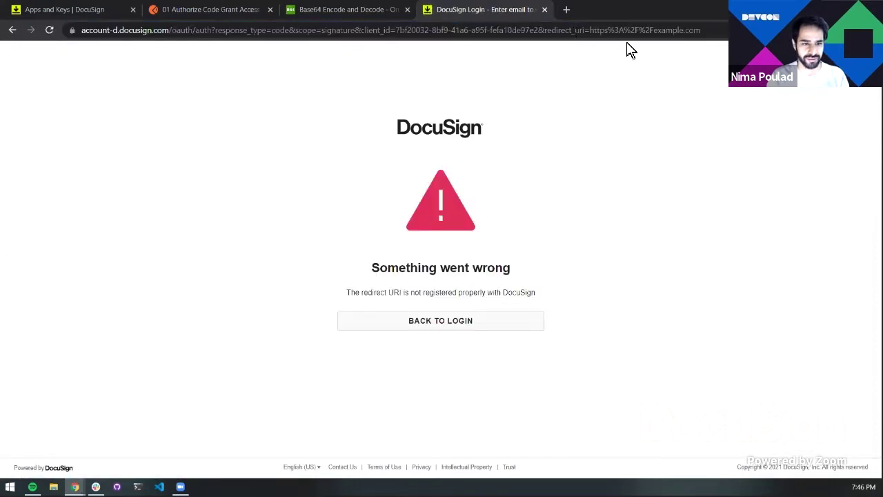
click(336, 36)
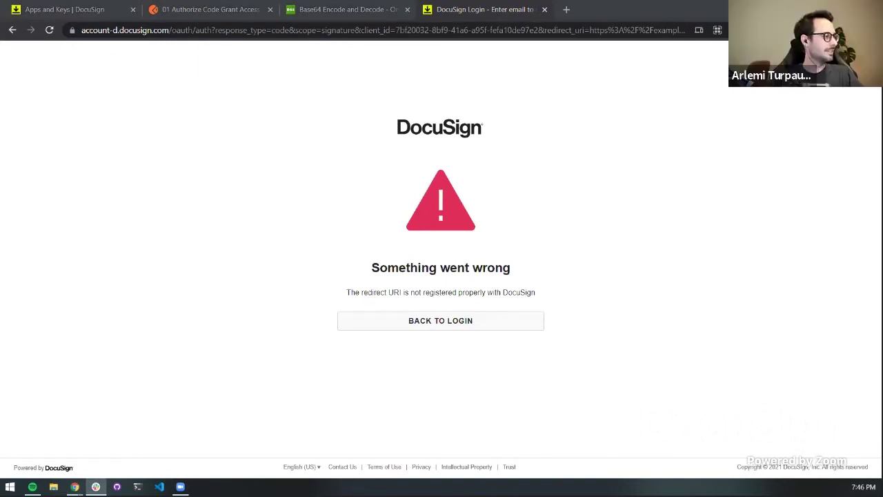
click(351, 30)
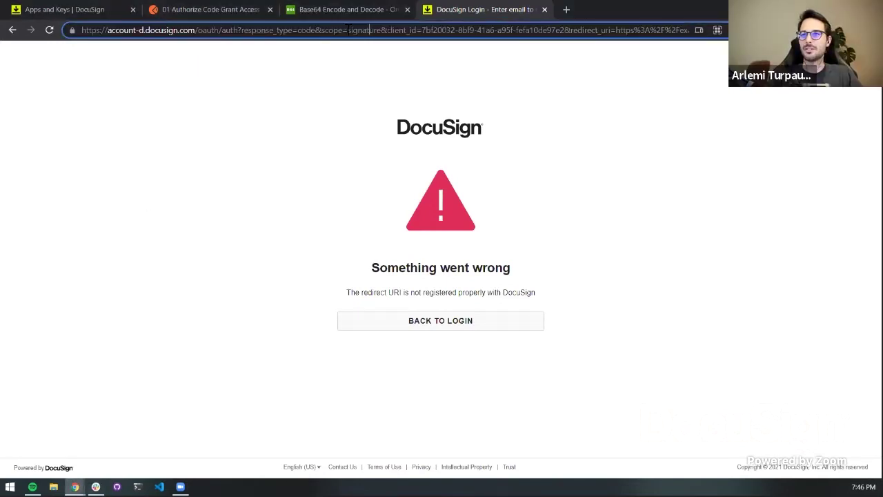
text(https://account-d.docusign.com/oauth/auth?response_type=code&scope=signature&client_id=c38db571-537b-48c1-8603-f419ae58d2ab&redirect_uri=https://example.com)
Replace client_id in the sign-in URL with the app's integration key from Apps and Keys
click(64, 9)
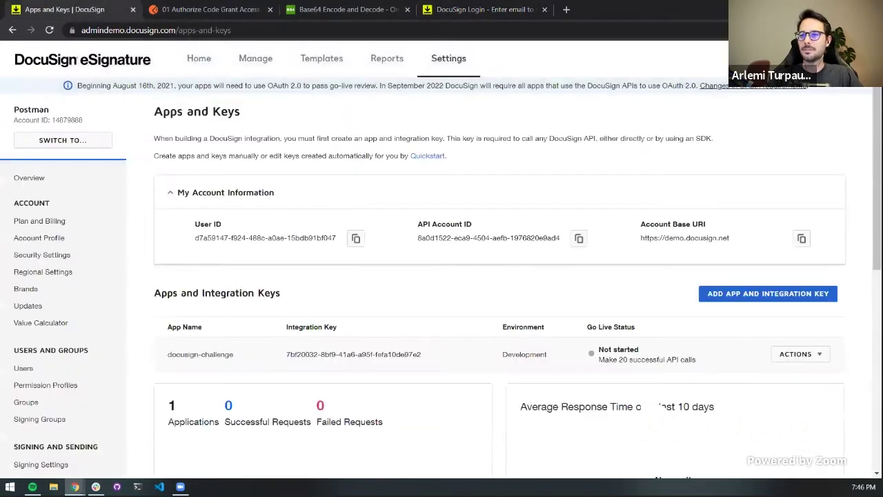
triple_click(358, 354)
key(ctrl+c)
click(509, 9)
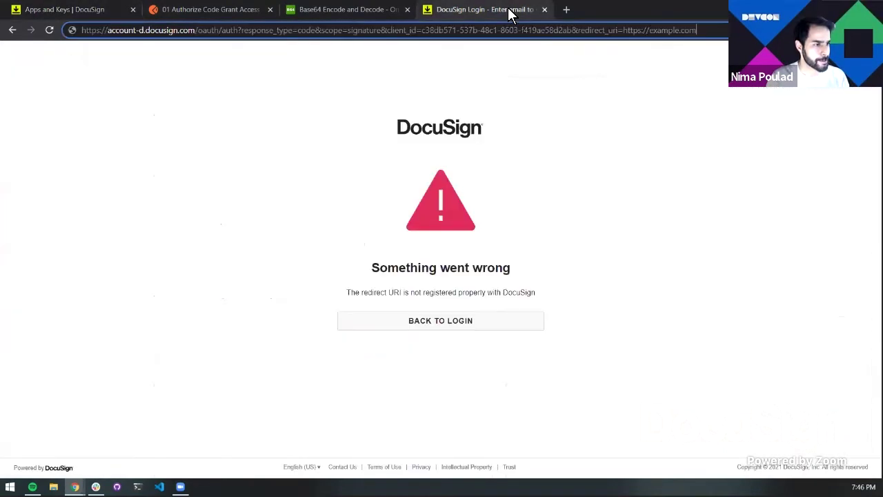
drag(422, 30, 572, 30)
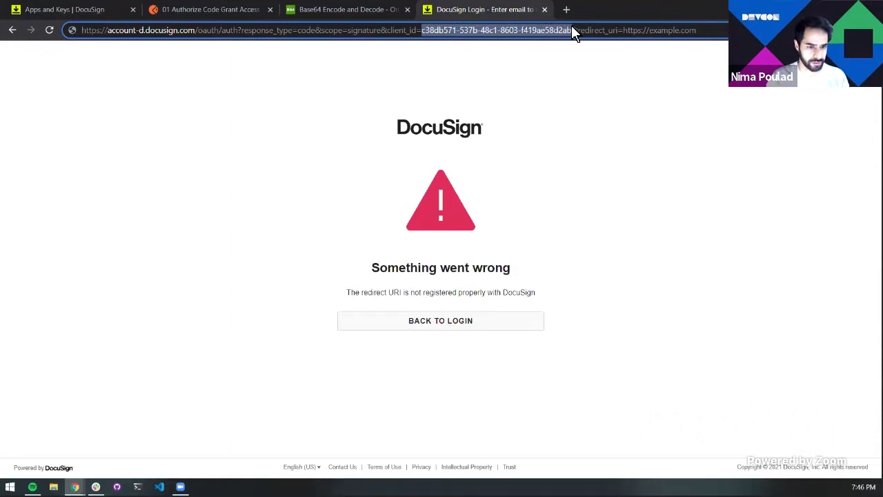
key(ctrl+v)
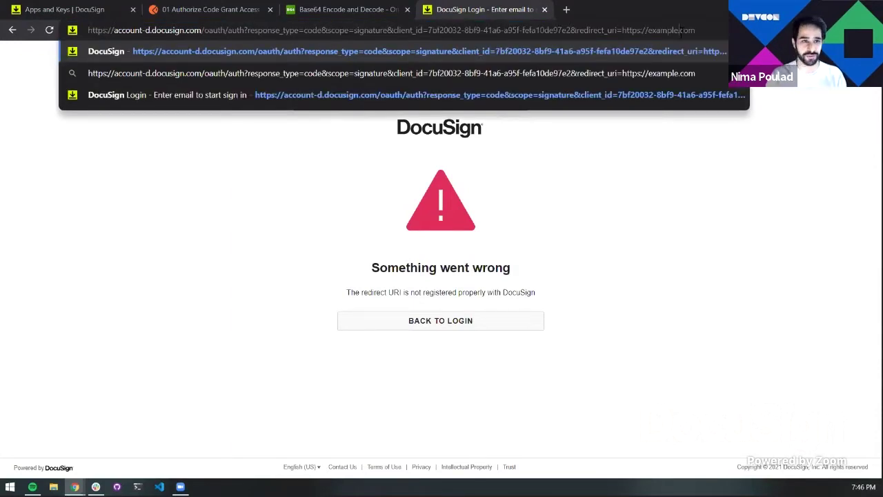
key(Return)
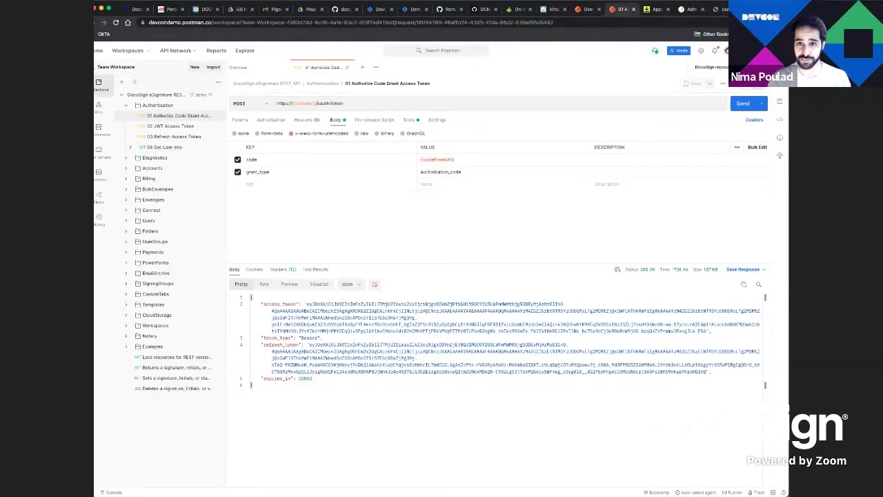
Review the current environment's variables in the quick-look overview
click(723, 83)
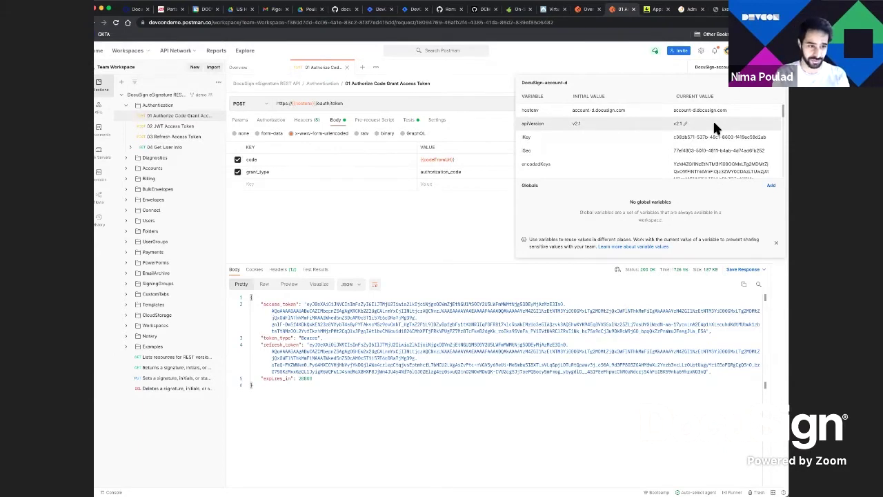
scroll(714, 128, down, 1)
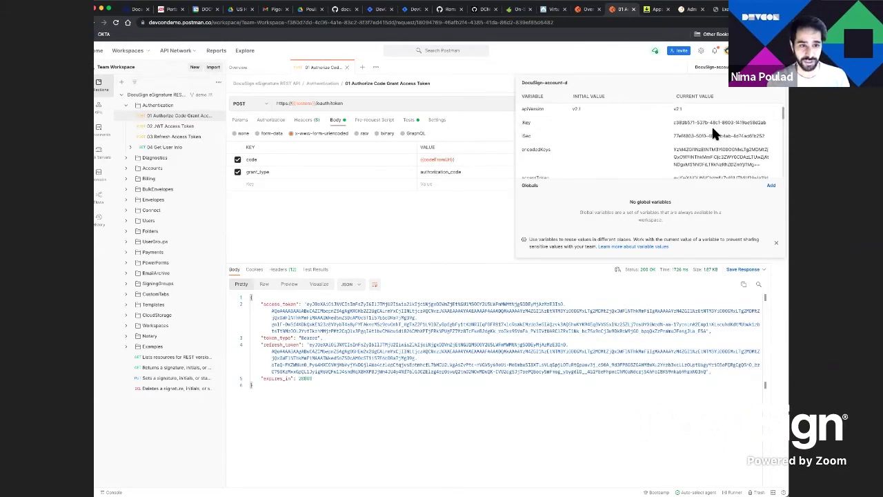
scroll(714, 130, down, 5)
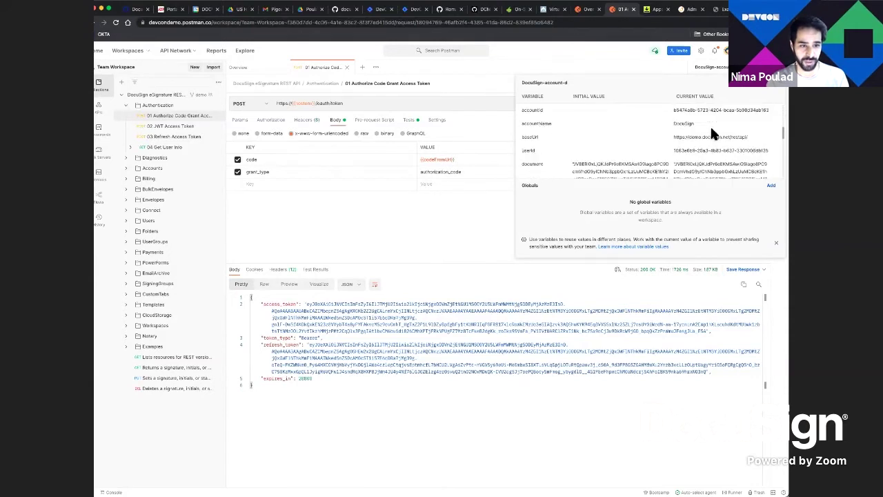
scroll(711, 128, down, 5)
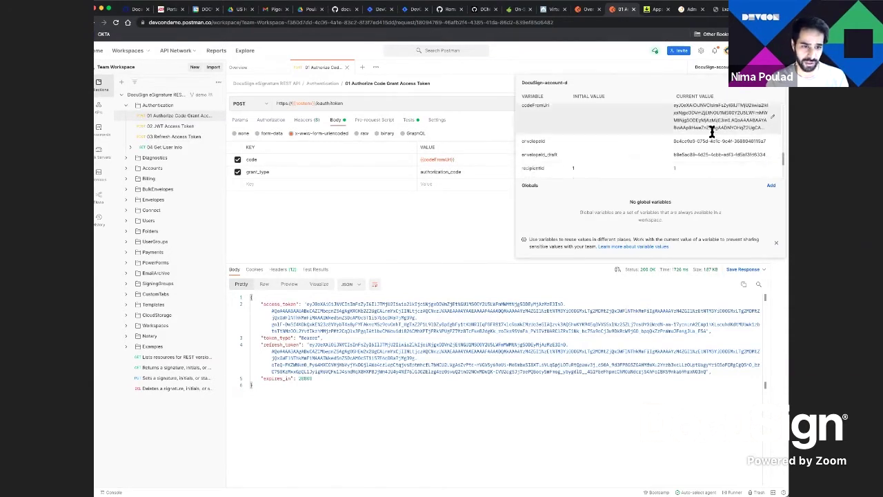
scroll(712, 132, up, 10)
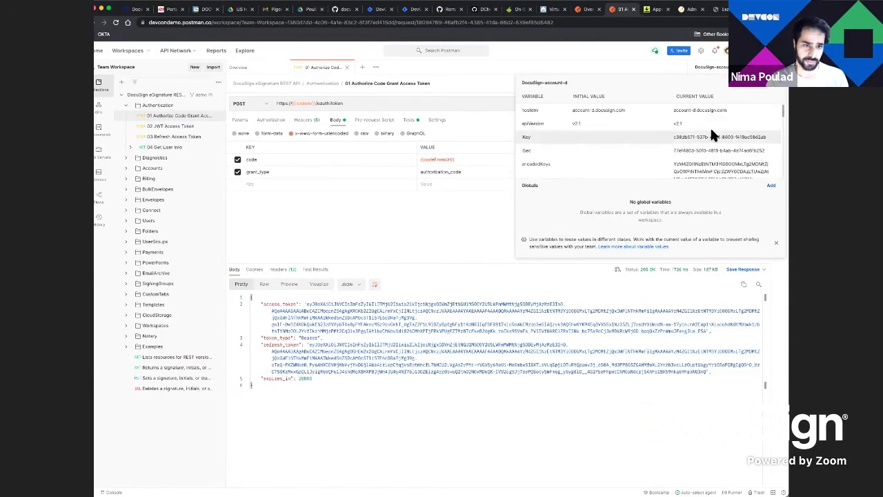
scroll(712, 131, down, 8)
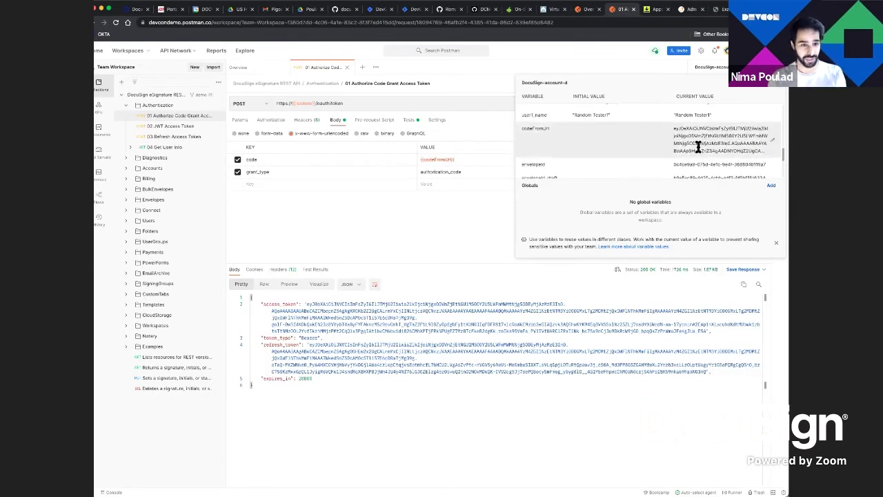
click(371, 238)
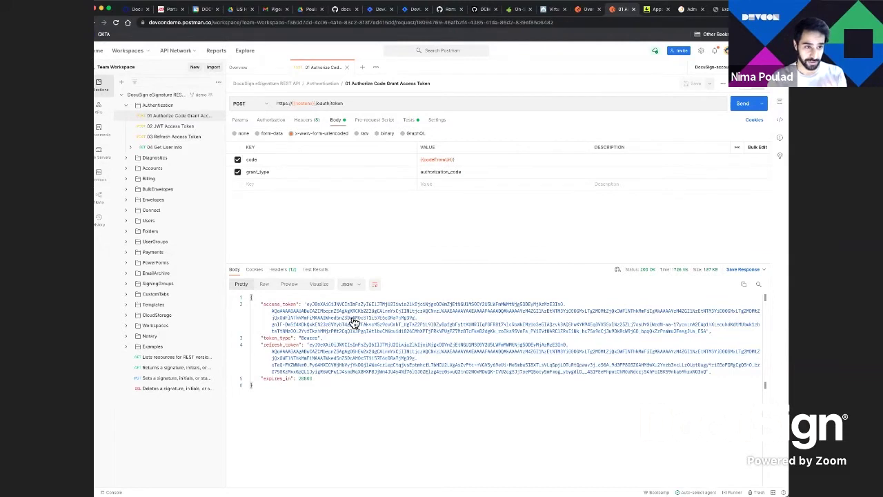
Inspect the test script that saves accessToken, then show the query parameters
click(409, 120)
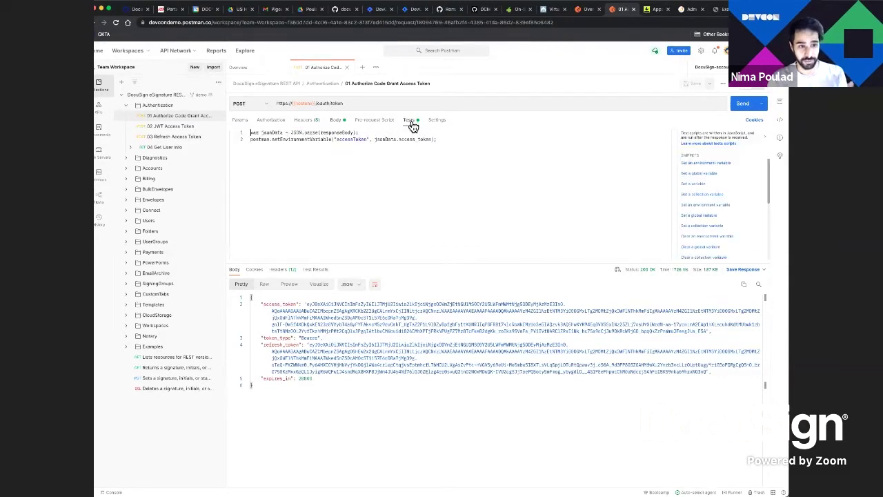
double_click(351, 139)
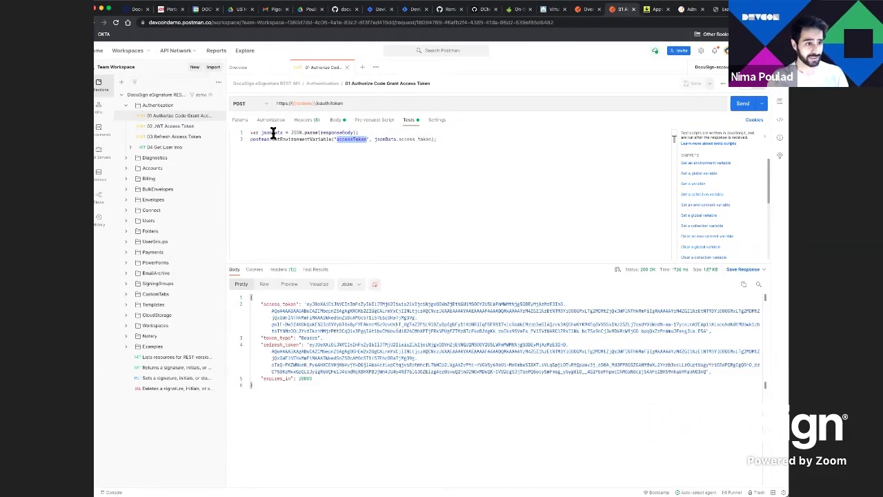
click(238, 120)
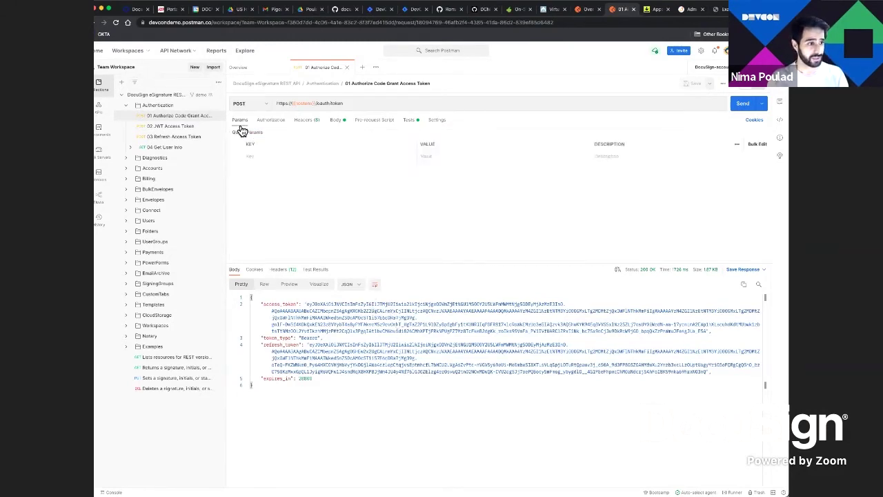
Open 04 Get User Info and review its test script storing accountId
click(174, 151)
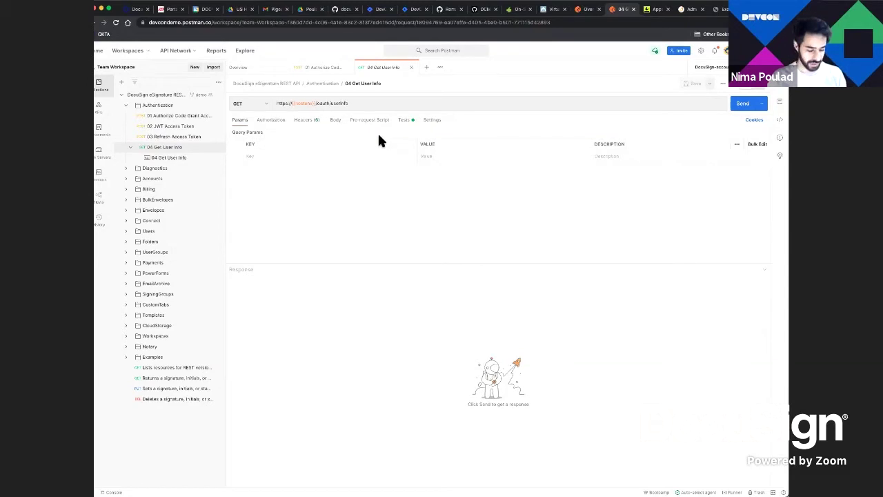
click(403, 120)
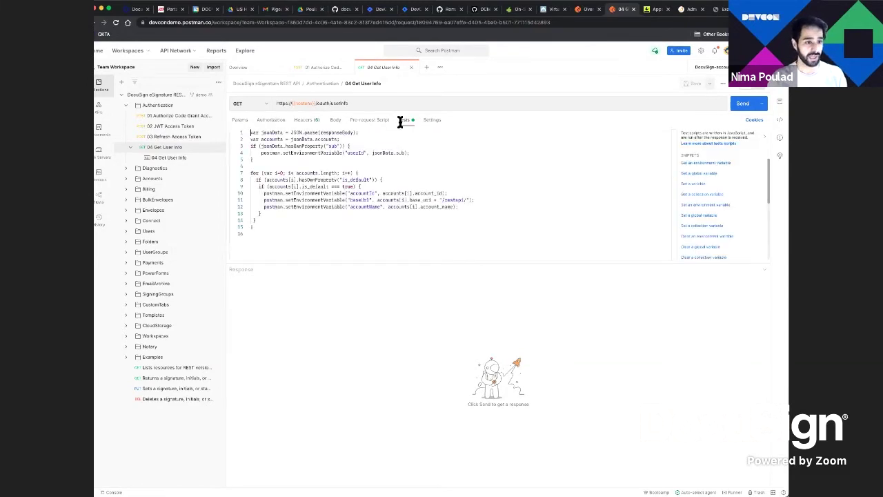
double_click(361, 193)
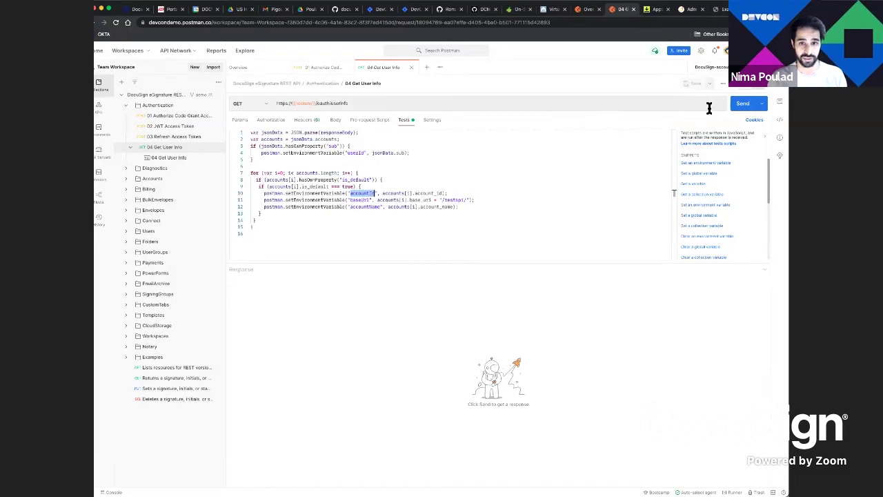
Send Get User Info and check the 200 OK account list, base_uri and accountName
click(749, 104)
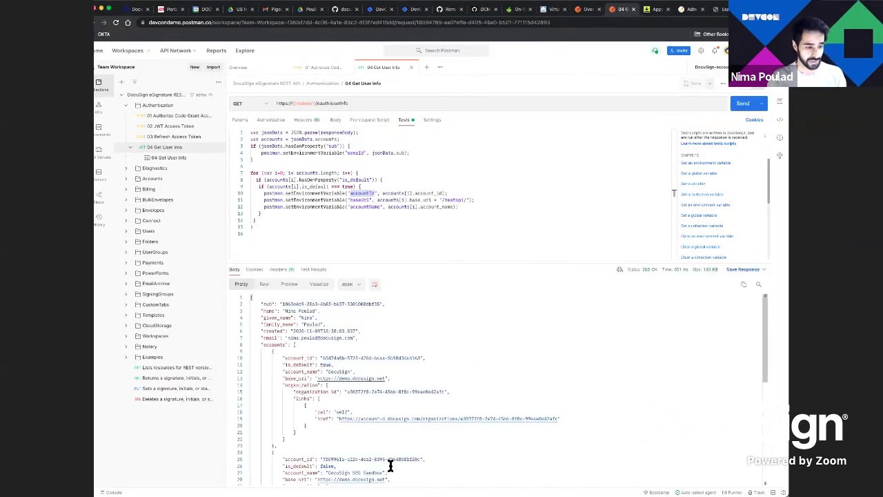
scroll(390, 461, down, 1)
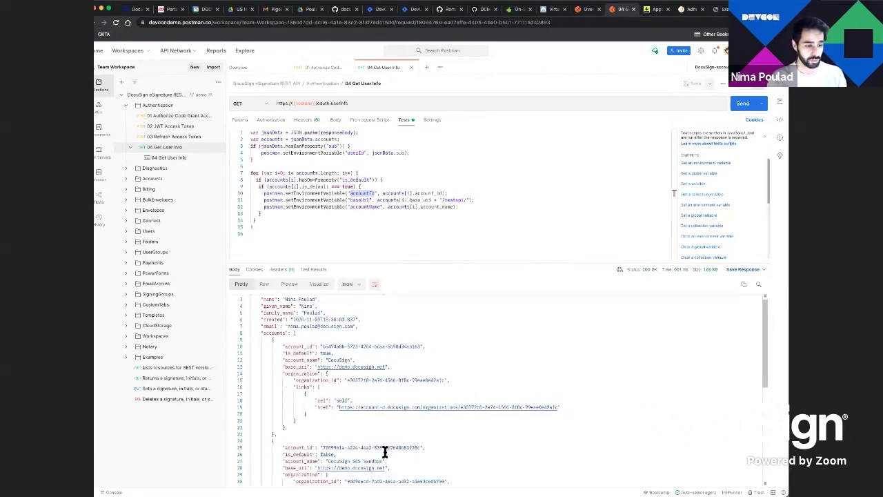
double_click(298, 367)
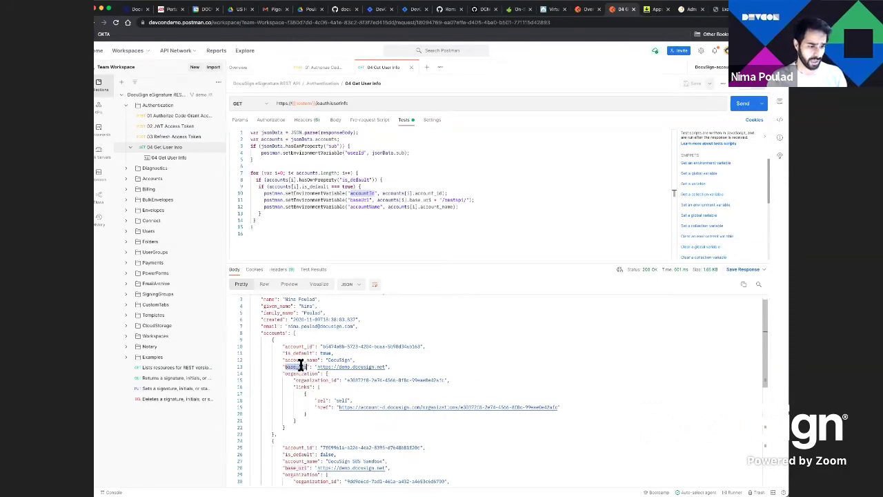
scroll(298, 372, down, 5)
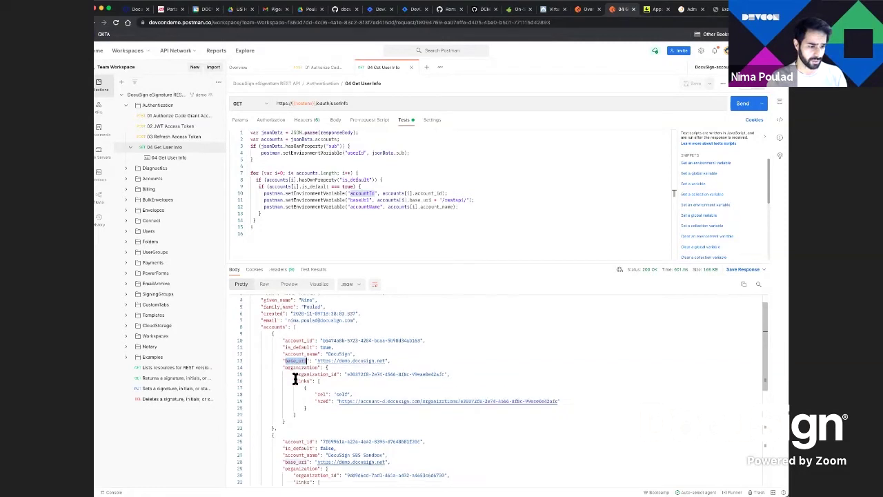
double_click(376, 207)
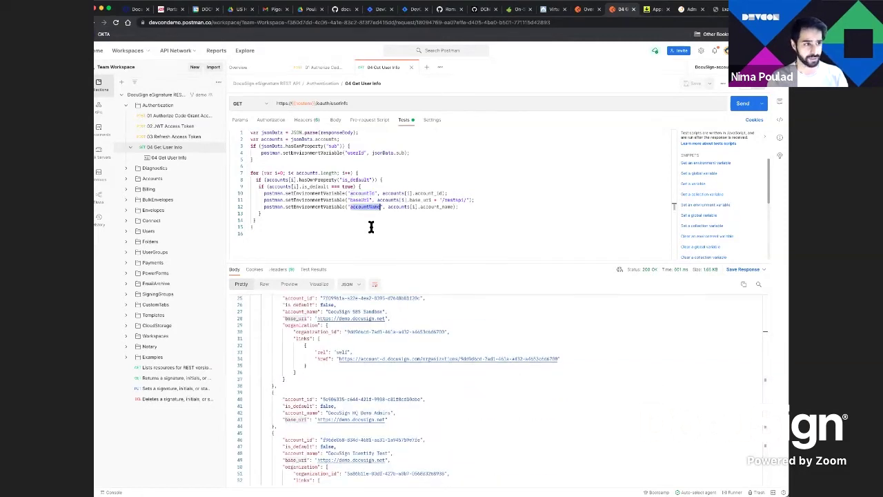
click(127, 111)
Open the Envelopes folder's 'Creates an envelope' request, widening the request list
click(130, 109)
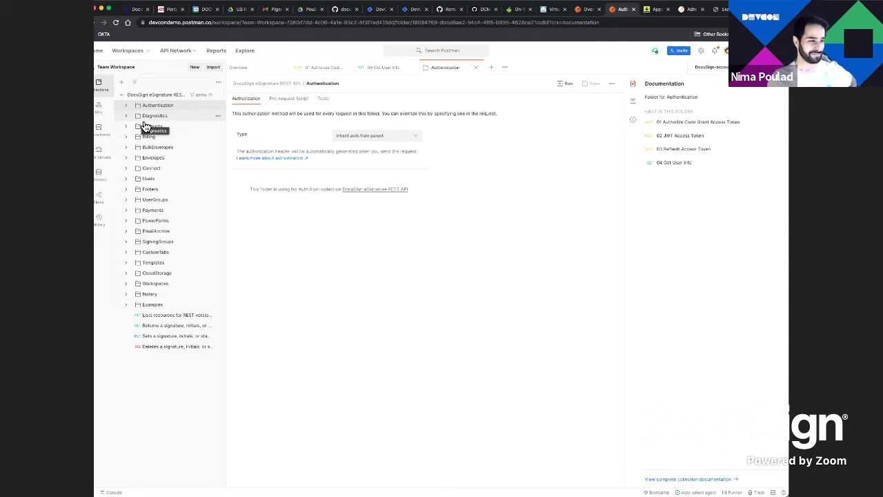
click(127, 159)
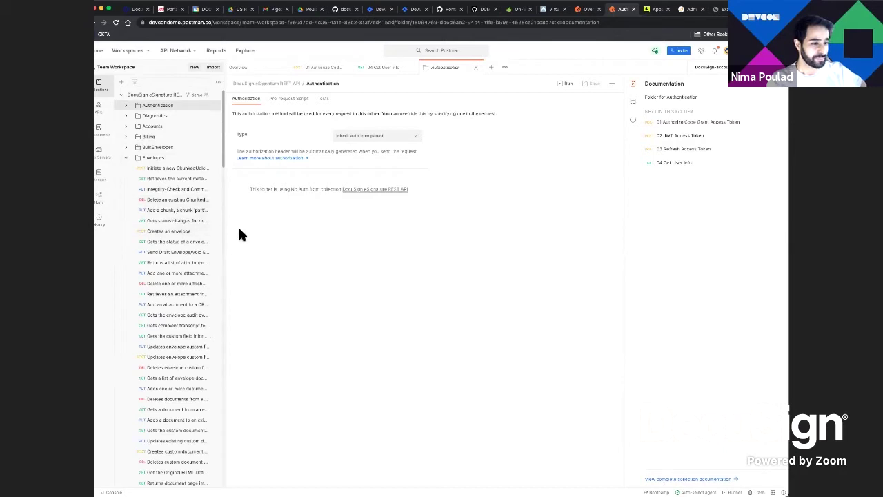
drag(226, 237, 276, 251)
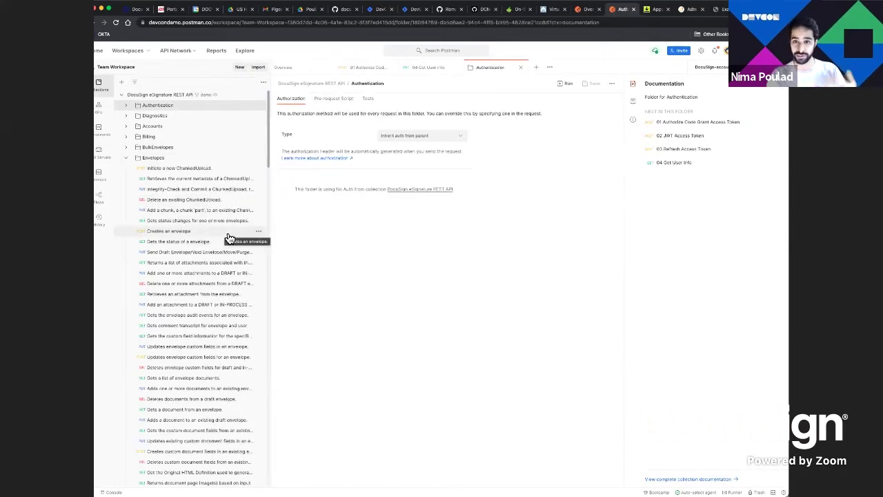
click(166, 233)
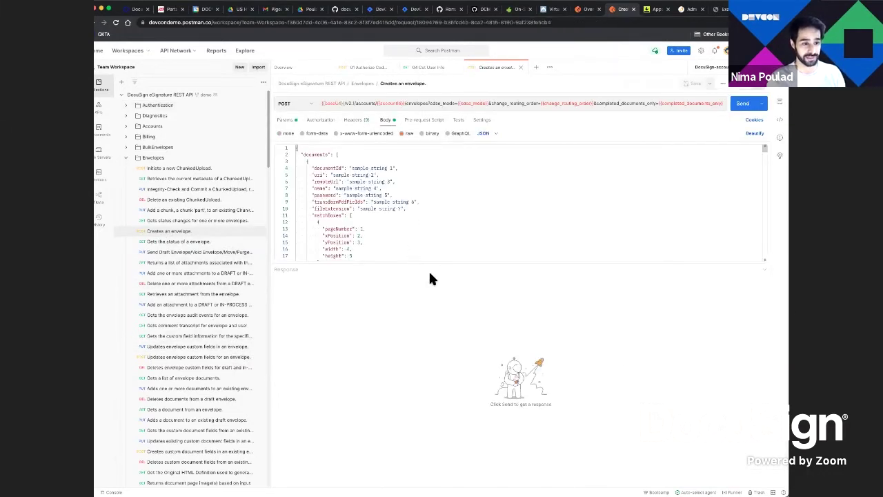
Enlarge the body editor and scroll through the sample JSON body
drag(429, 264, 437, 452)
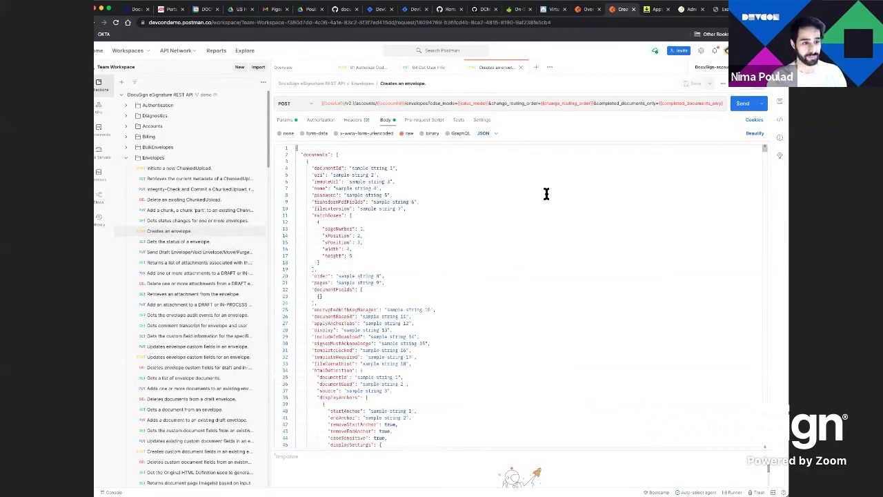
scroll(546, 194, down, 10)
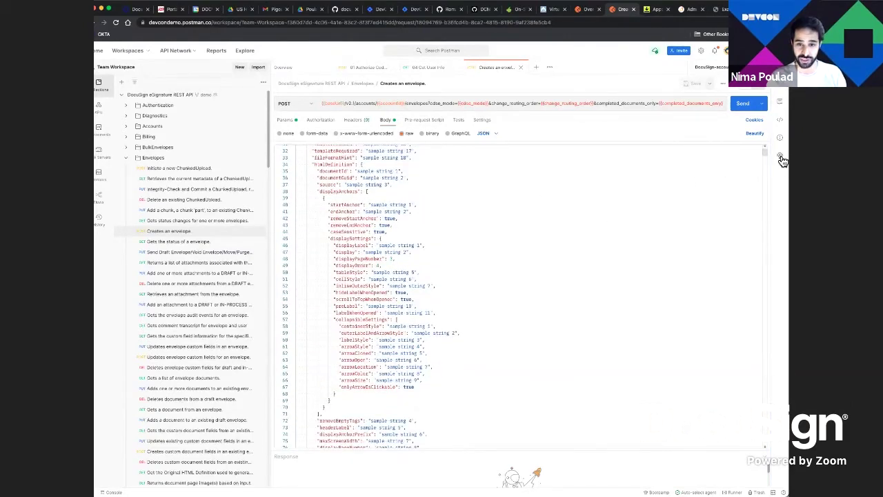
scroll(700, 205, down, 20)
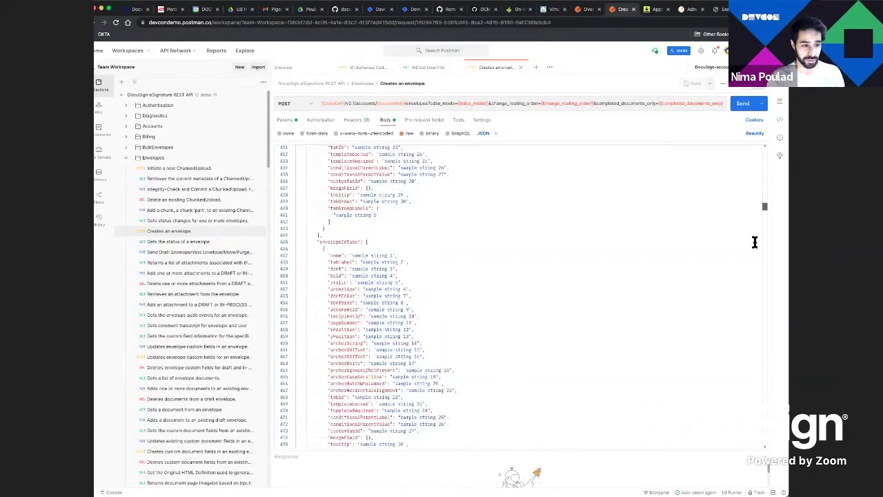
scroll(755, 241, down, 20)
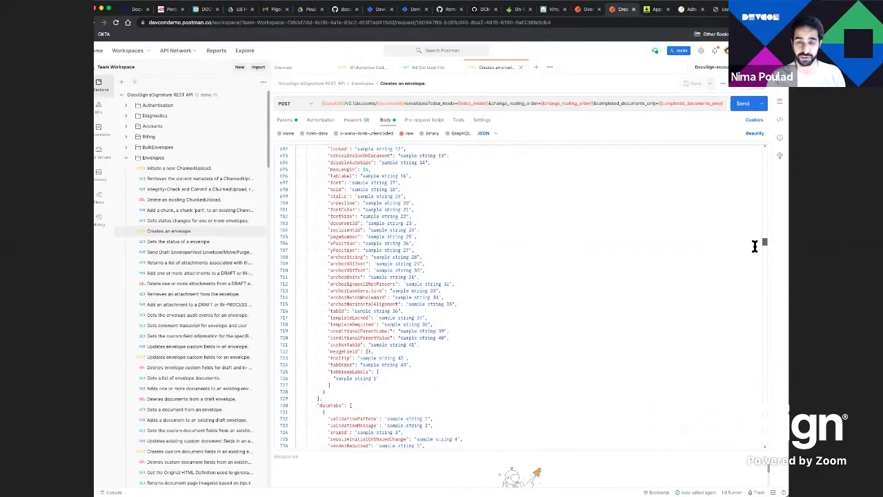
scroll(755, 246, down, 20)
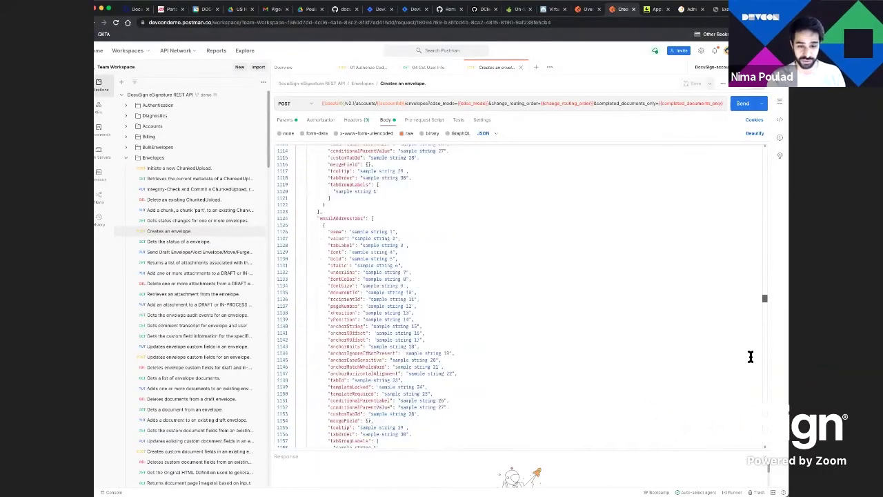
scroll(751, 357, down, 20)
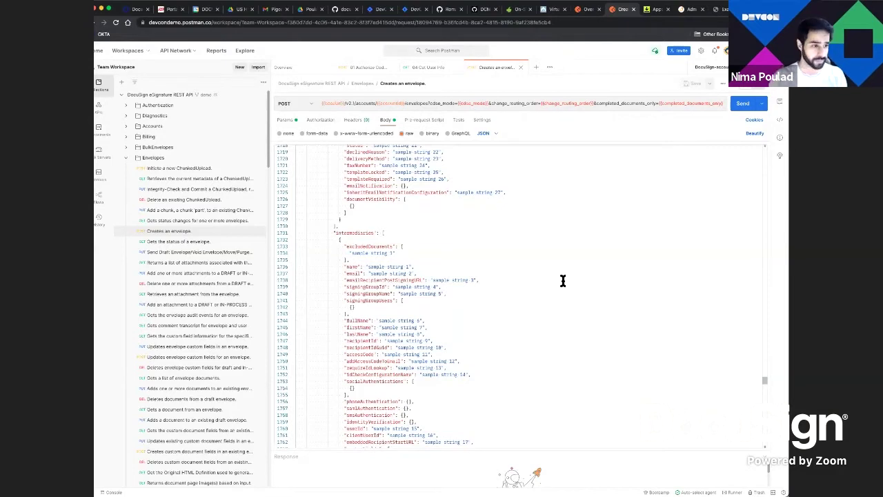
Send the Examples '1. Create Envelope' request, getting 201 Created with status 'sent'
click(126, 158)
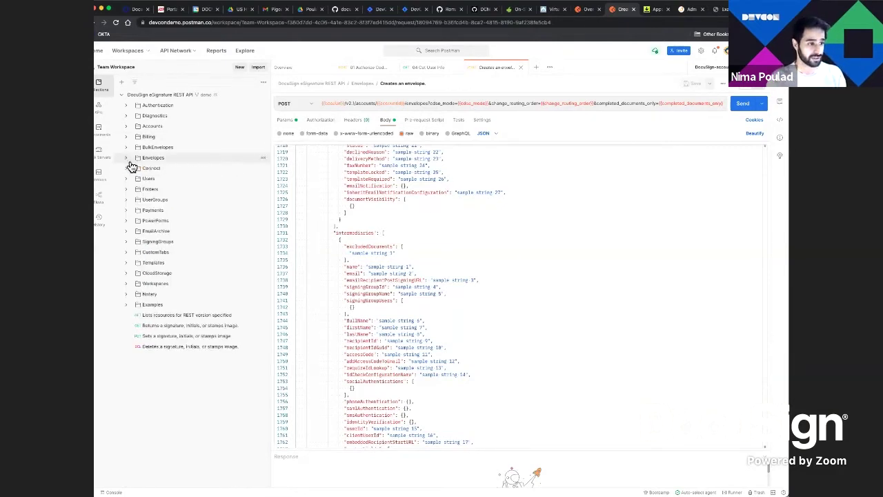
click(127, 306)
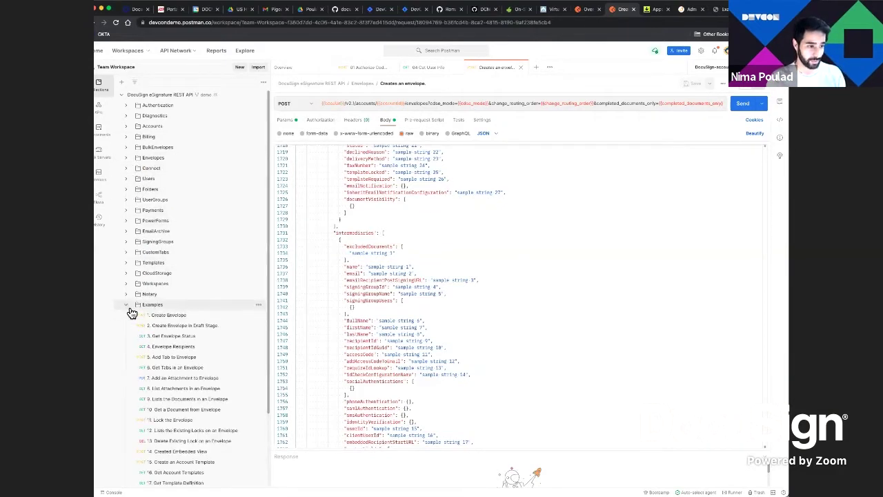
click(183, 317)
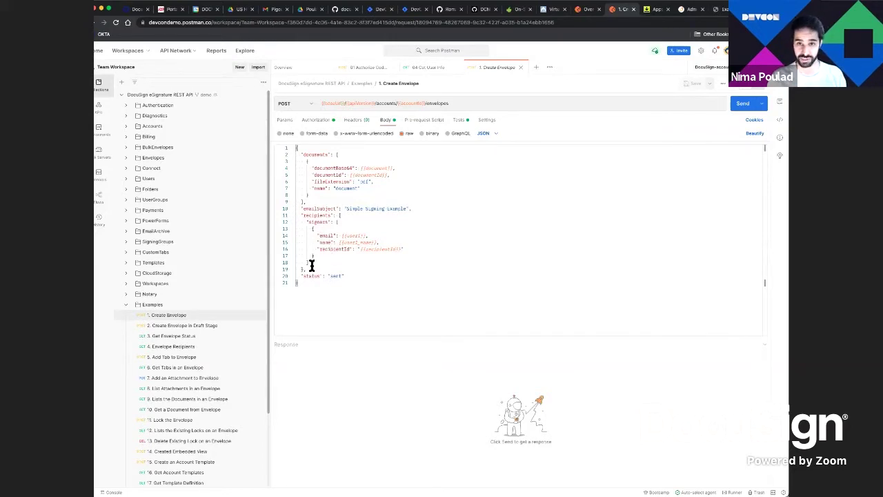
click(746, 105)
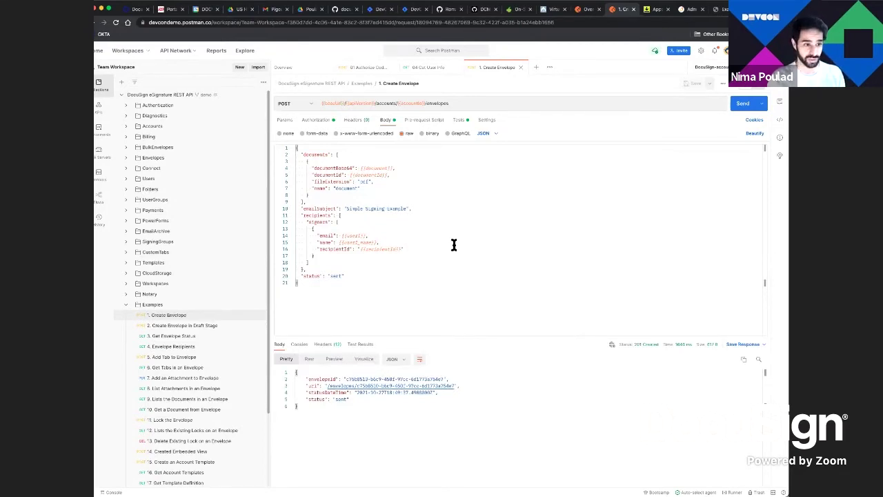
click(352, 237)
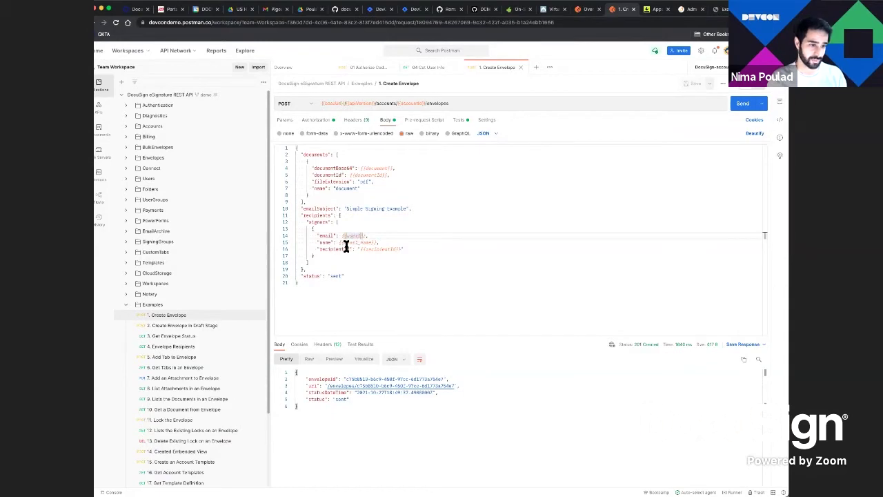
double_click(356, 238)
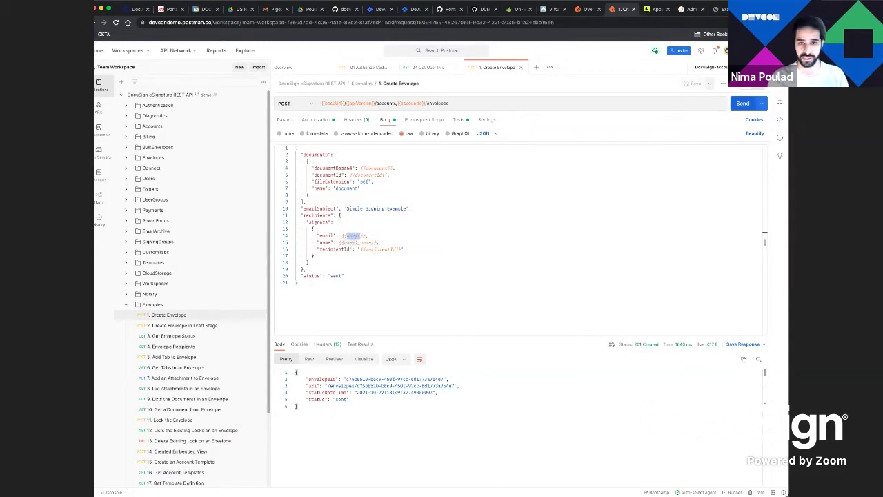
Switch to the DocuSign-account-d environment and review its variables
click(711, 67)
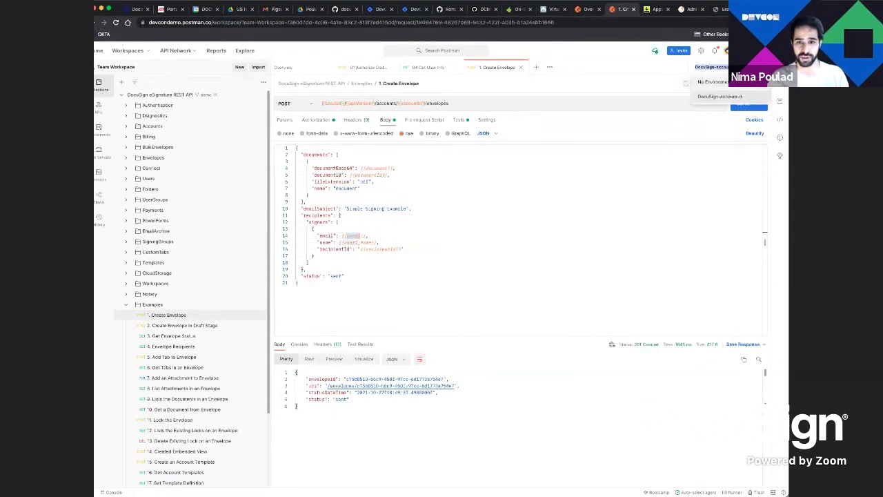
click(759, 96)
click(767, 66)
scroll(695, 135, down, 5)
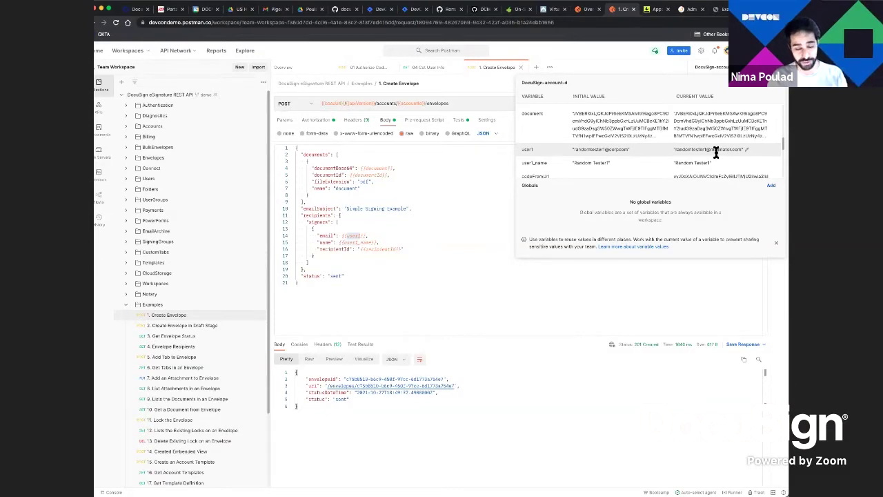
click(401, 228)
scroll(228, 252, down, 5)
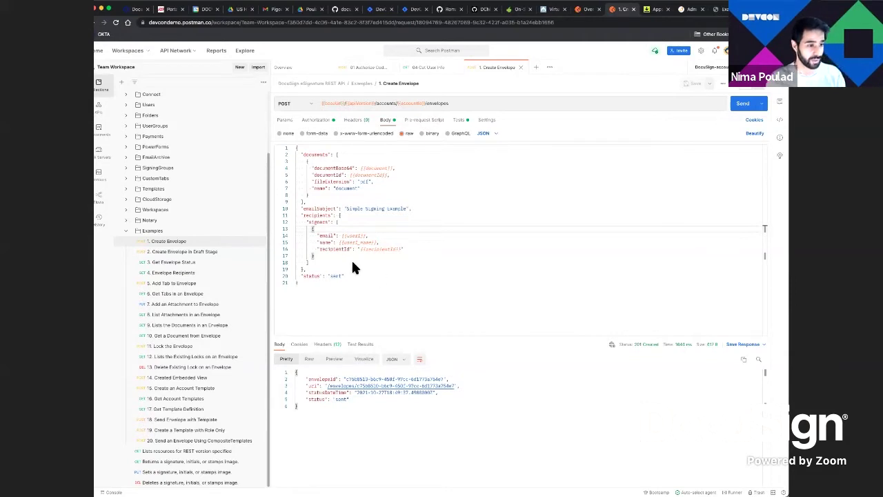
Send 2. Create Envelope in Draft Stage, then 3. Get Envelope Status, which reports 'sent'
click(181, 253)
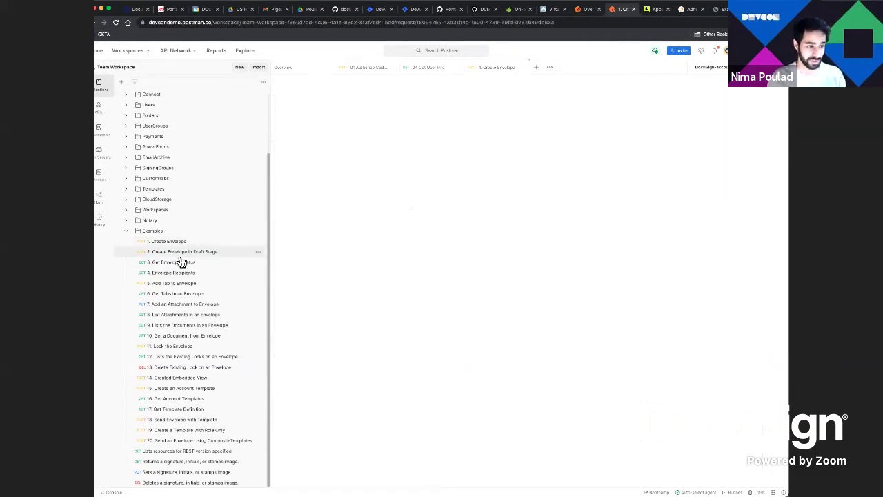
click(736, 107)
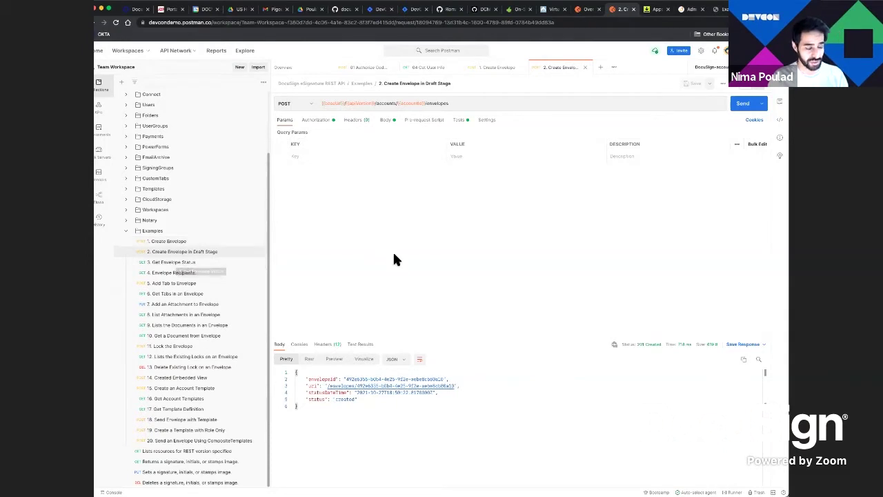
click(219, 263)
click(748, 109)
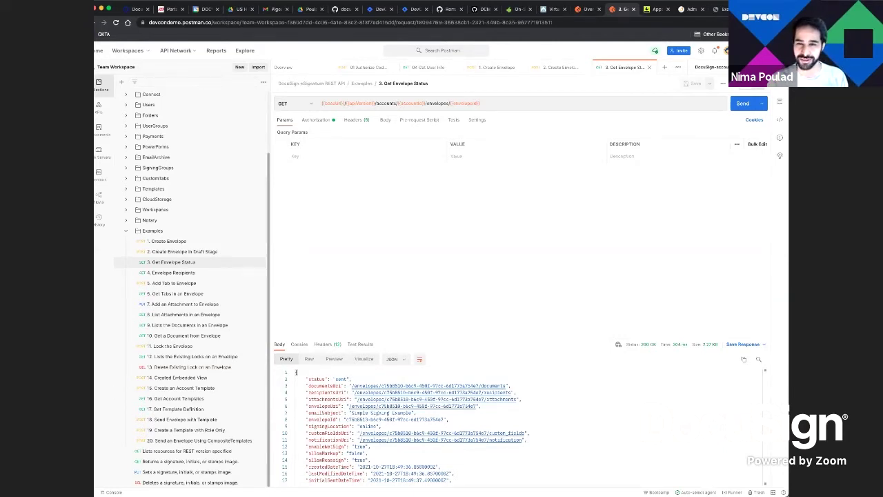
click(778, 67)
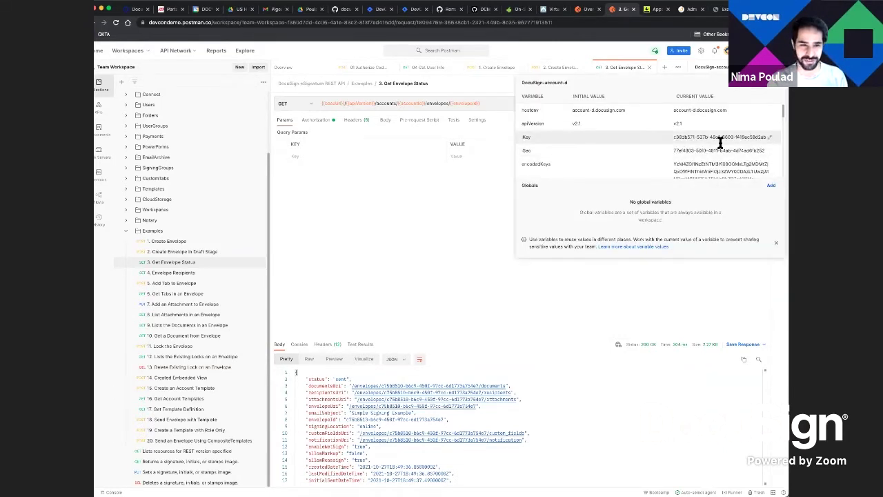
scroll(762, 171, down, 1)
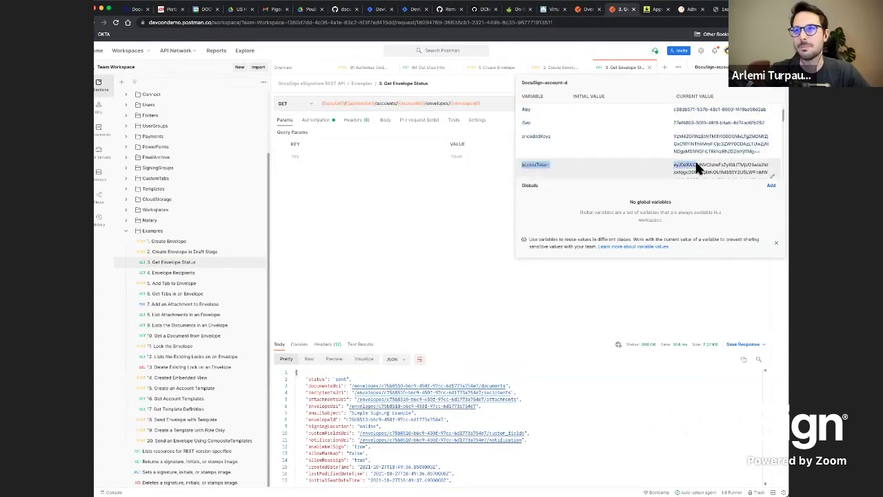
triple_click(696, 148)
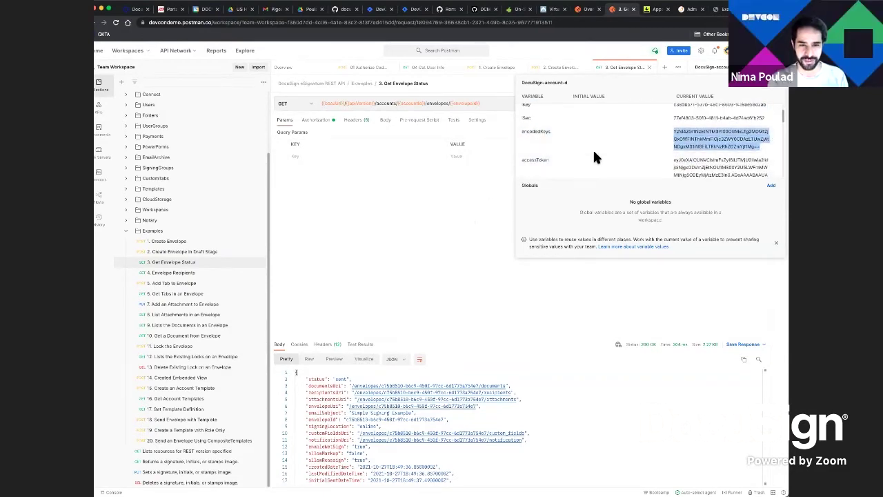
scroll(595, 148, up, 3)
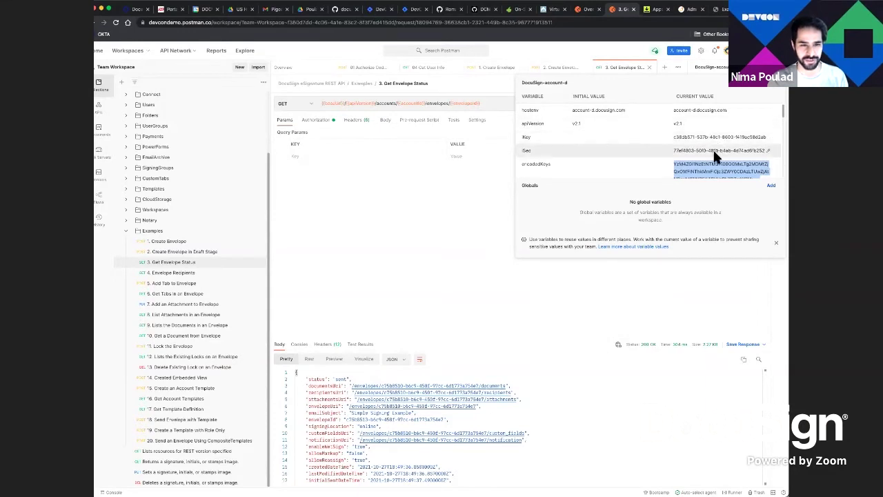
scroll(716, 157, down, 2)
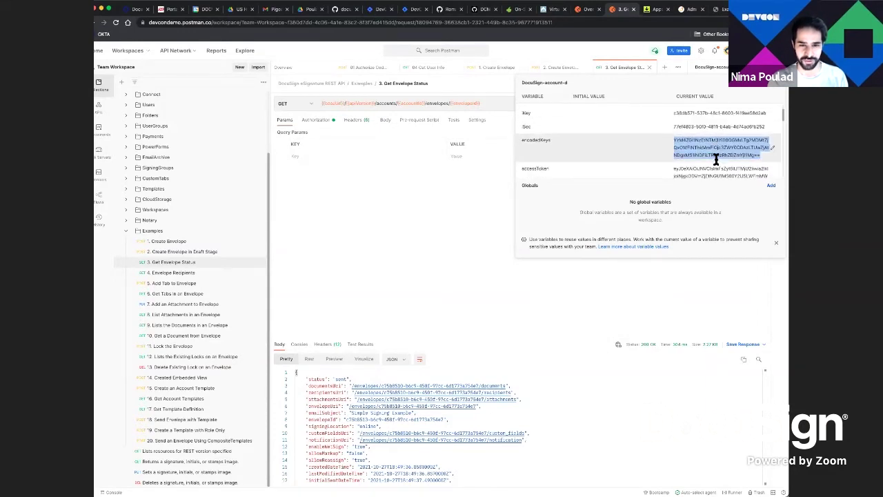
scroll(718, 159, down, 2)
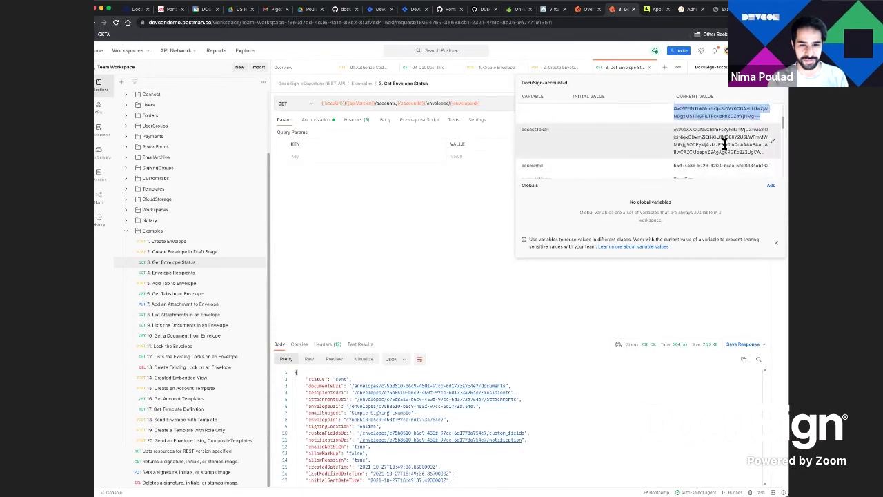
scroll(725, 147, down, 2)
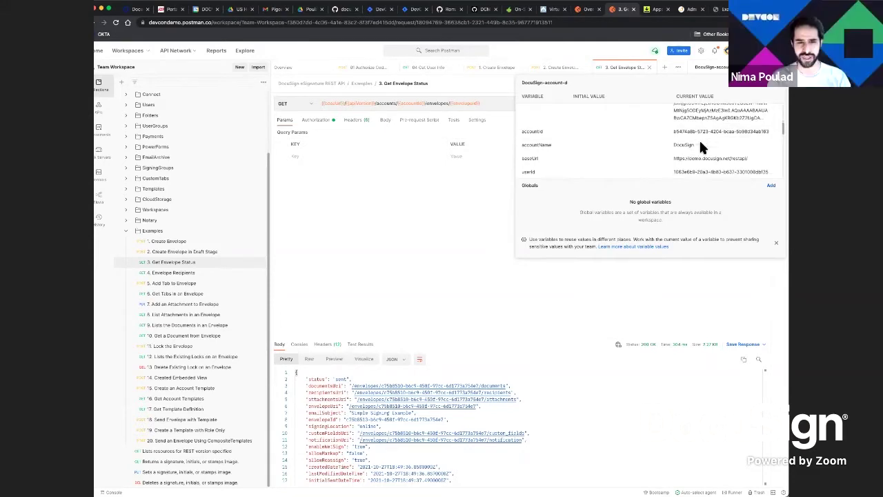
scroll(700, 145, down, 2)
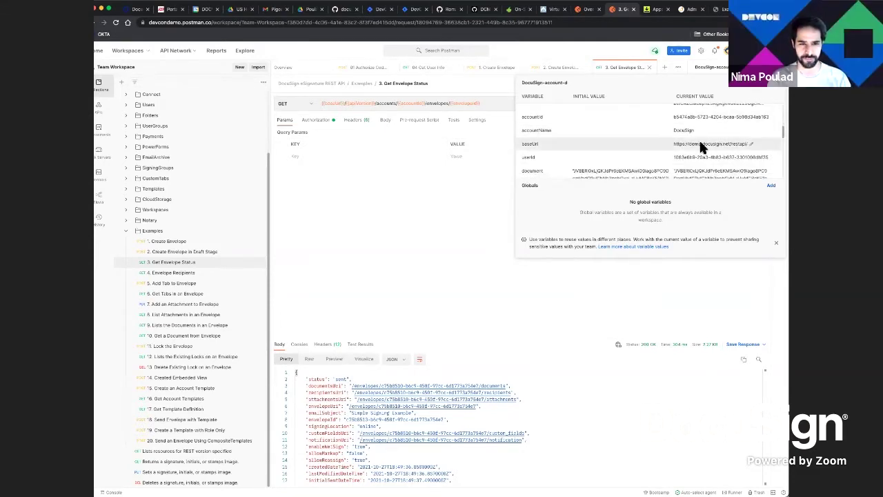
scroll(701, 145, down, 3)
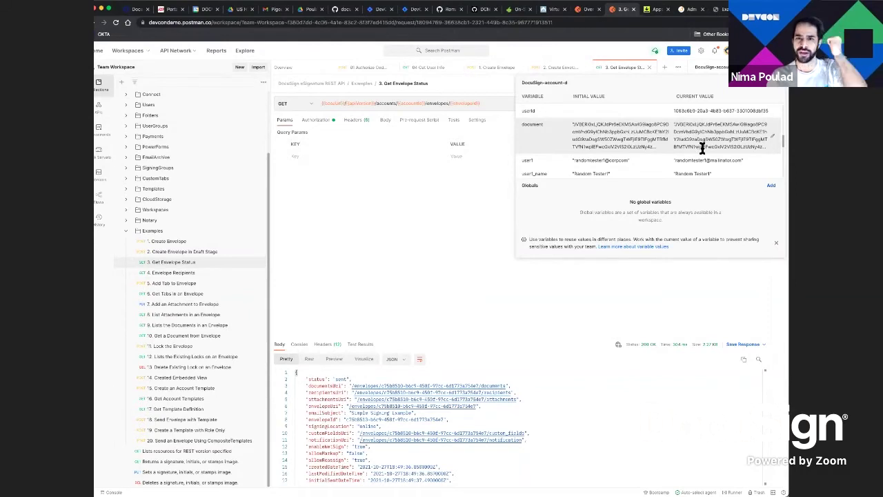
click(464, 262)
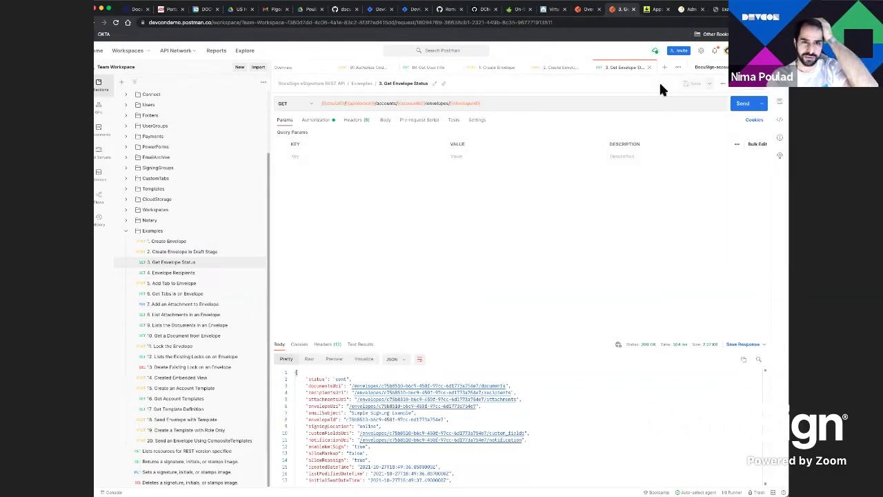
Inspect the 'external' app's redirect URI in Apps and Keys, then cancel without saving
click(660, 9)
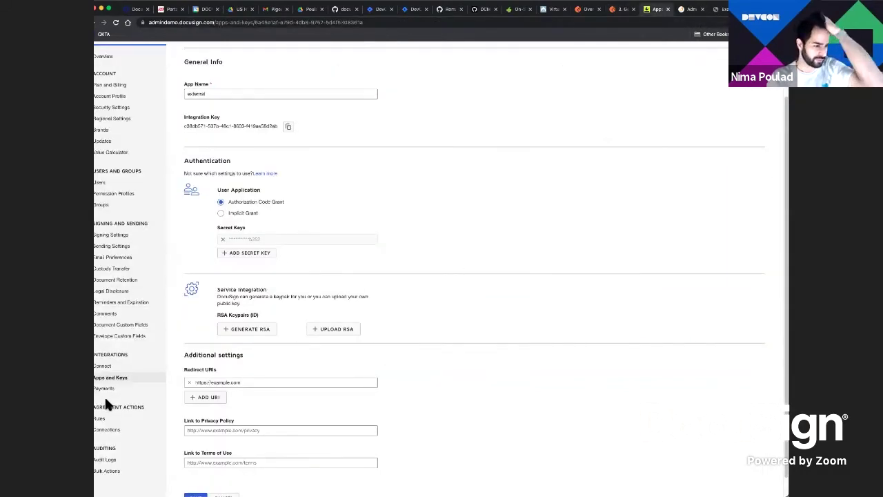
click(122, 379)
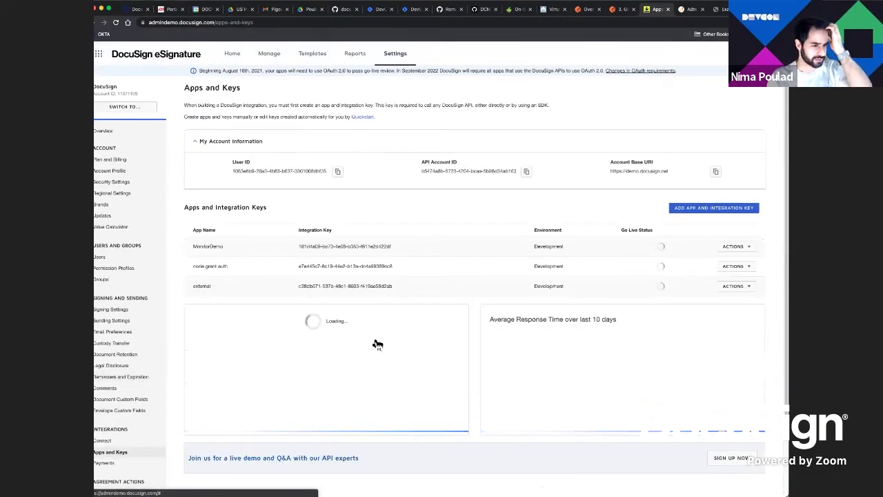
click(734, 287)
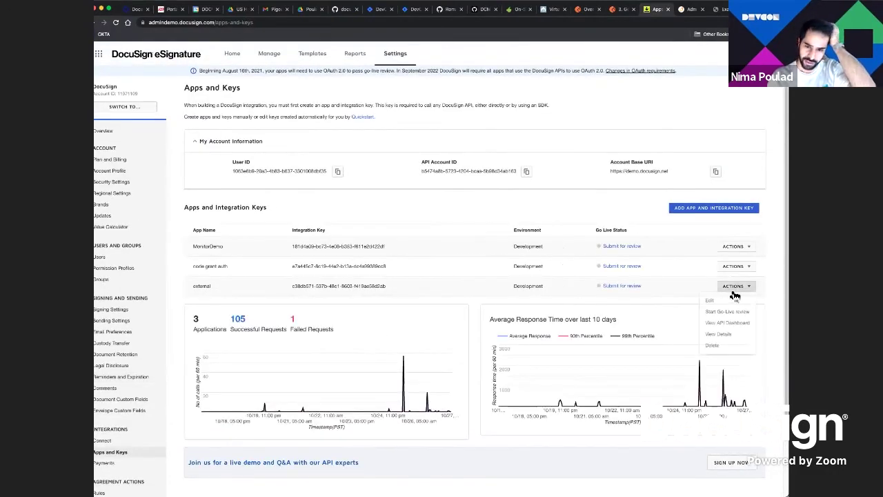
click(733, 304)
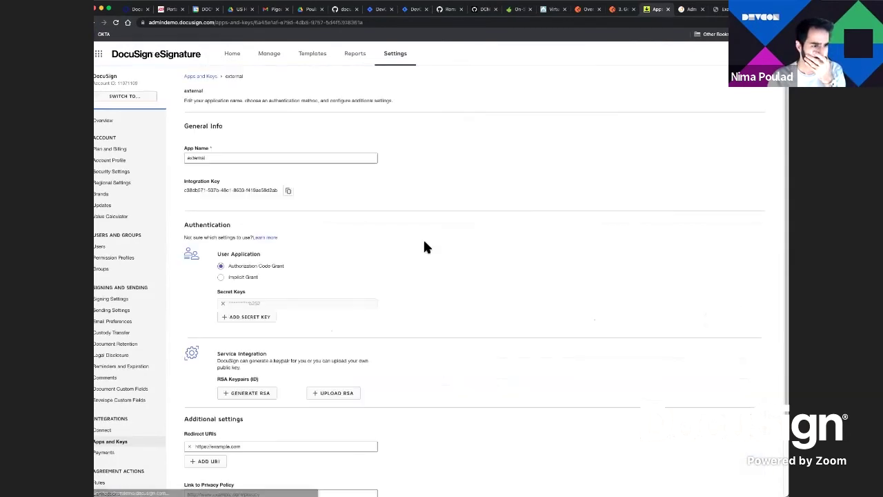
scroll(279, 273, down, 1)
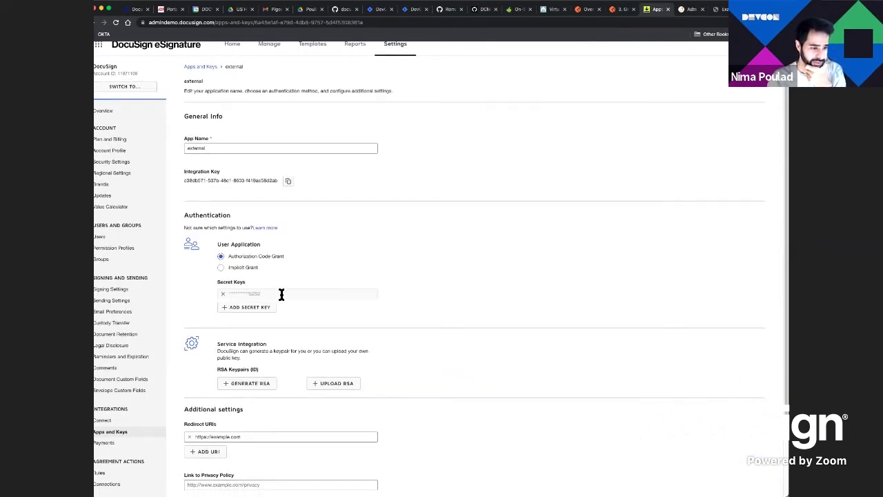
scroll(281, 294, down, 5)
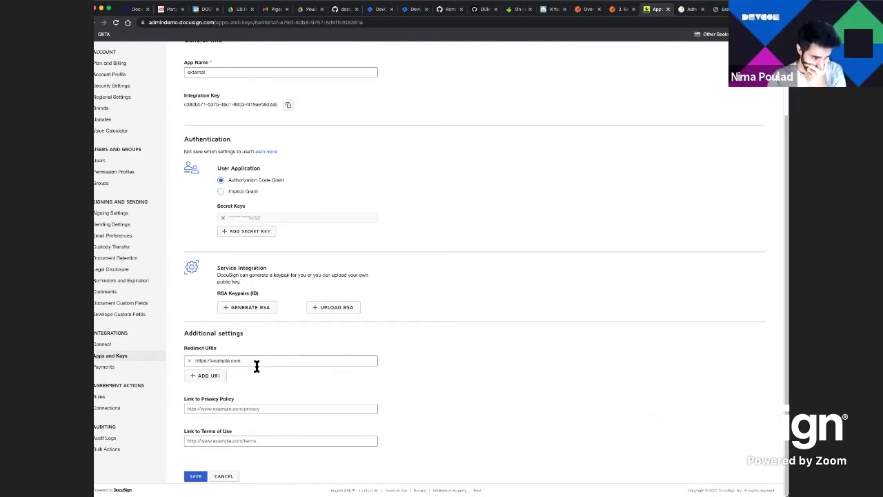
drag(255, 366, 191, 366)
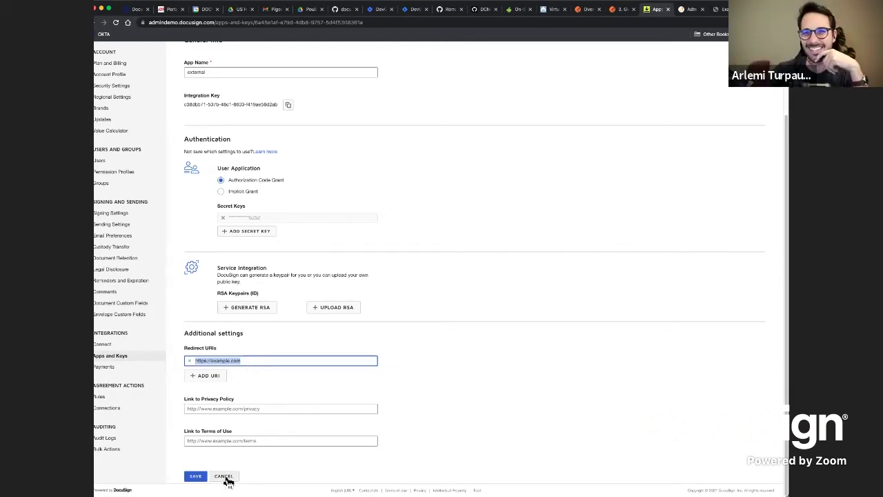
click(224, 476)
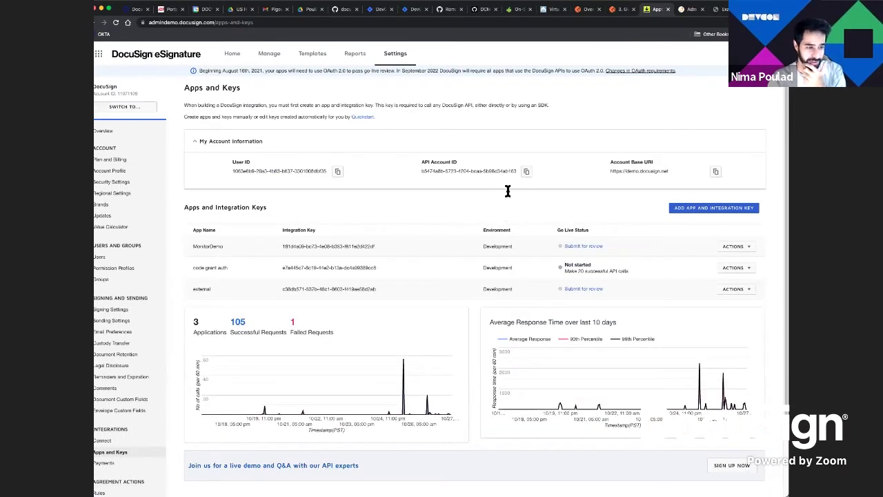
Check the Example Domain page and the pending Pigeonhole questions, then return to Postman
click(724, 9)
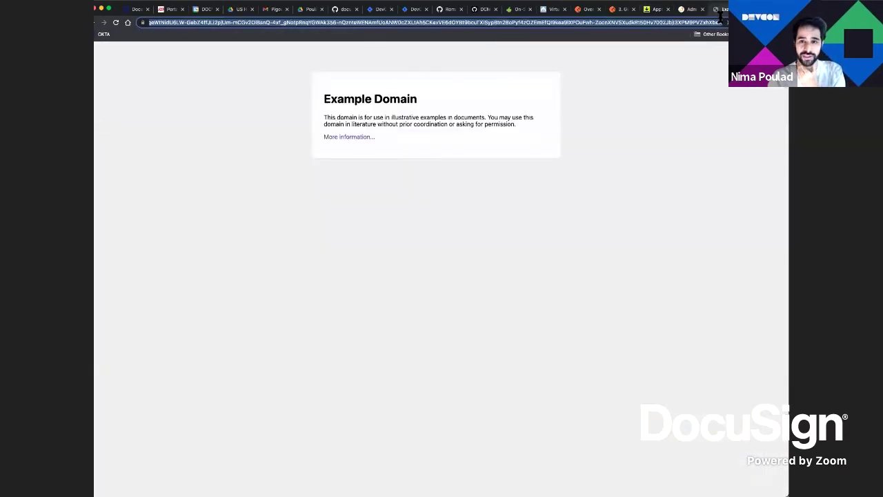
click(690, 9)
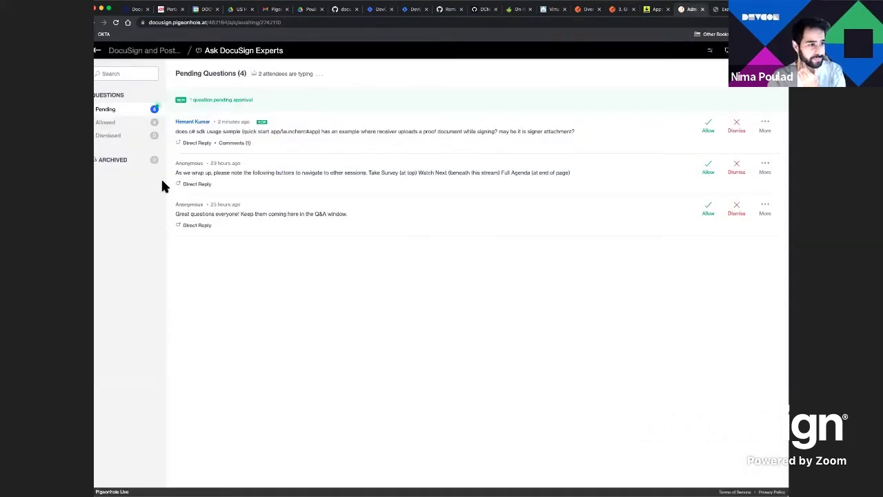
click(616, 9)
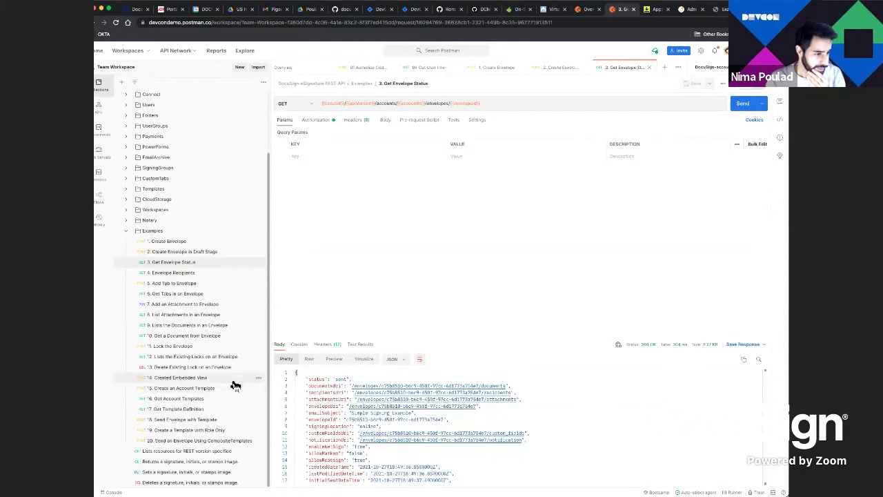
Send '10. Get a Document from Envelope' and enlarge the response to preview the downloaded document
click(212, 336)
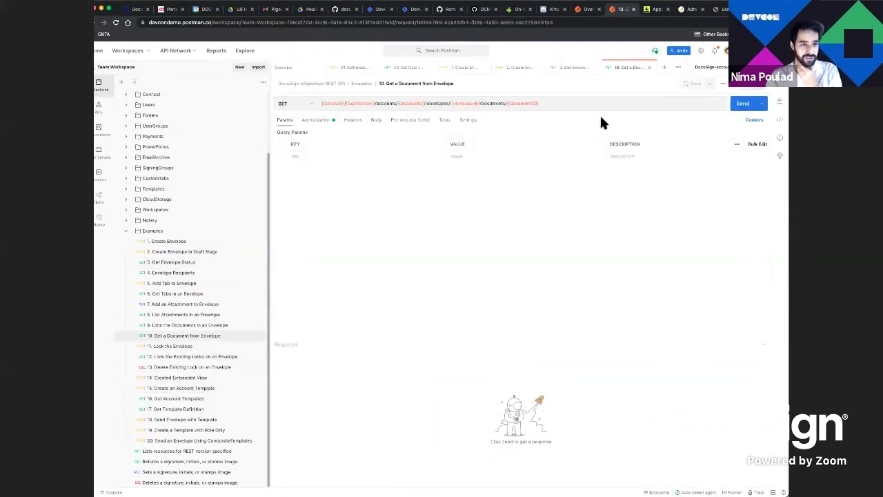
click(745, 106)
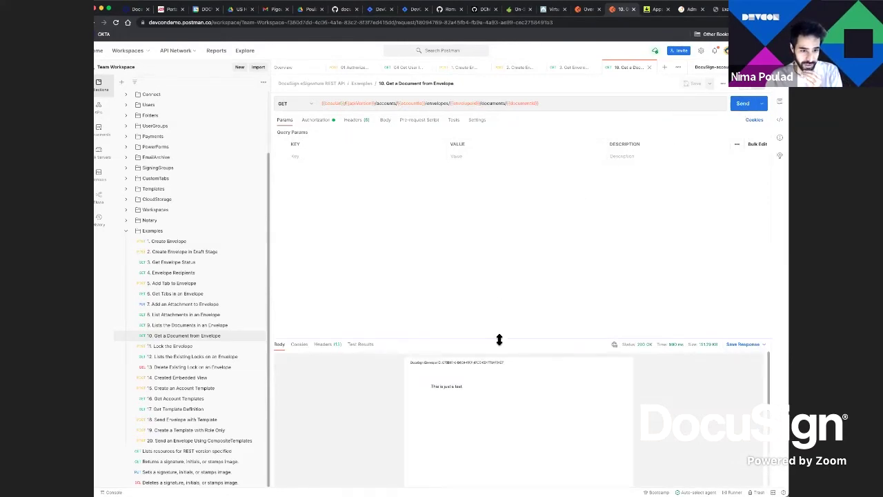
drag(500, 339, 519, 175)
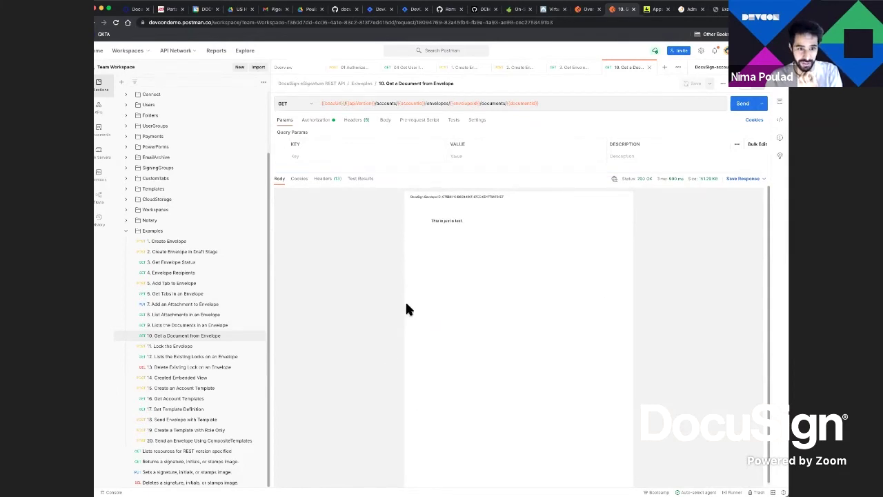
drag(522, 175, 526, 213)
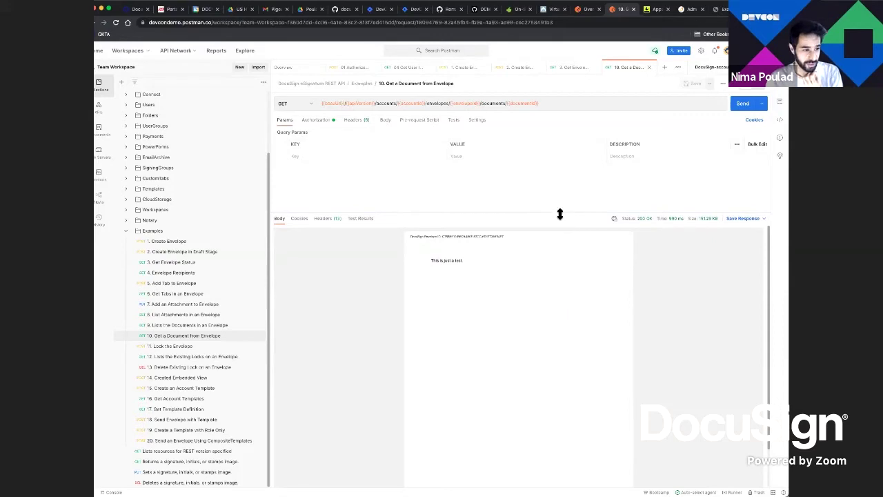
Send '9. Lists the Documents in an Envelope' and select the document's uri in the JSON response
click(213, 325)
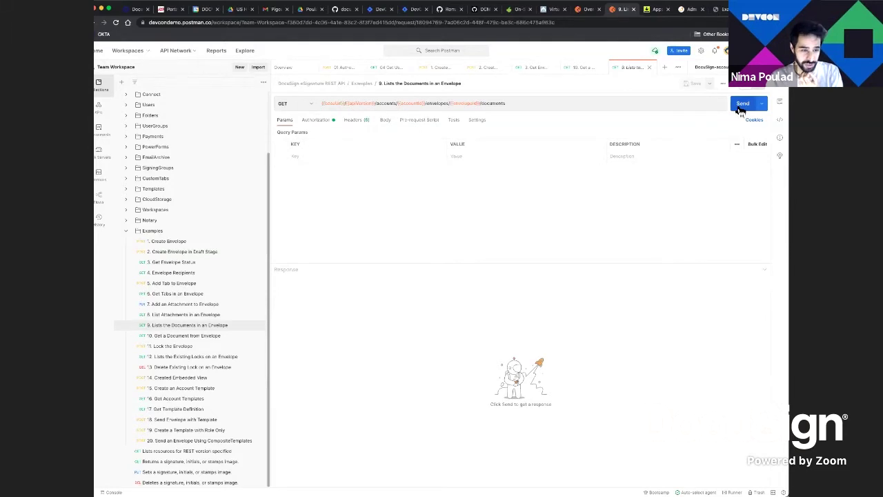
click(740, 108)
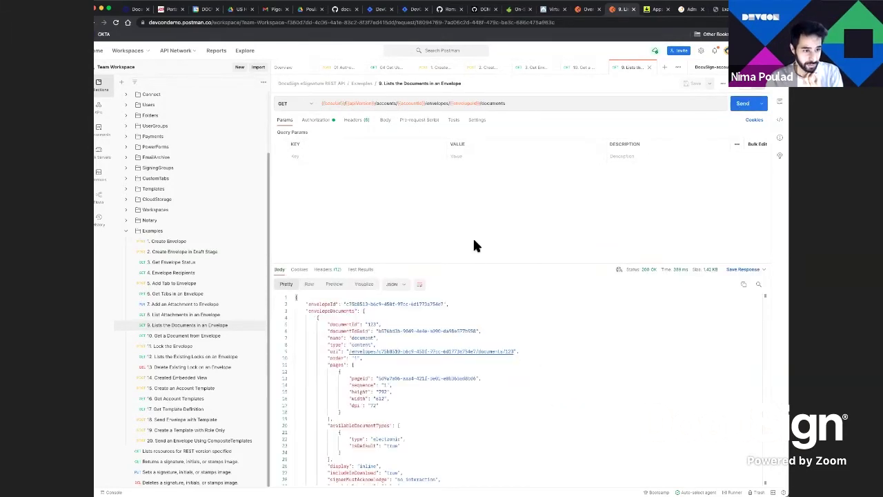
drag(477, 265, 493, 187)
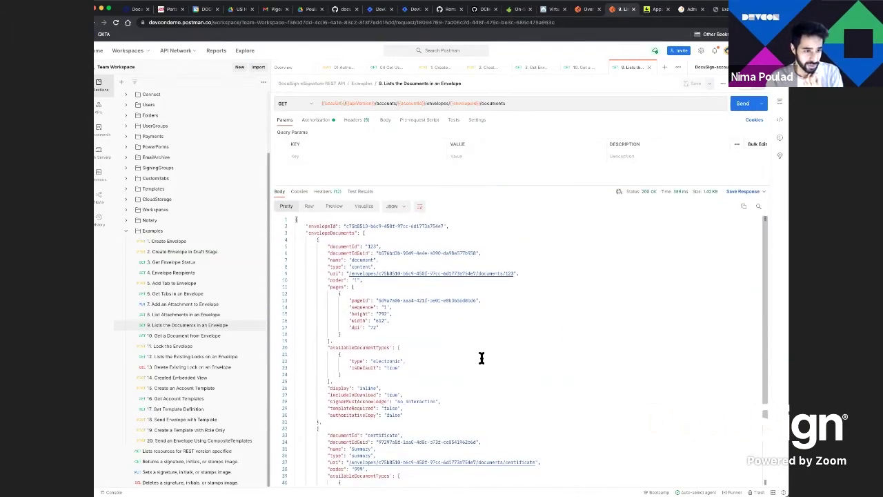
drag(530, 279, 350, 276)
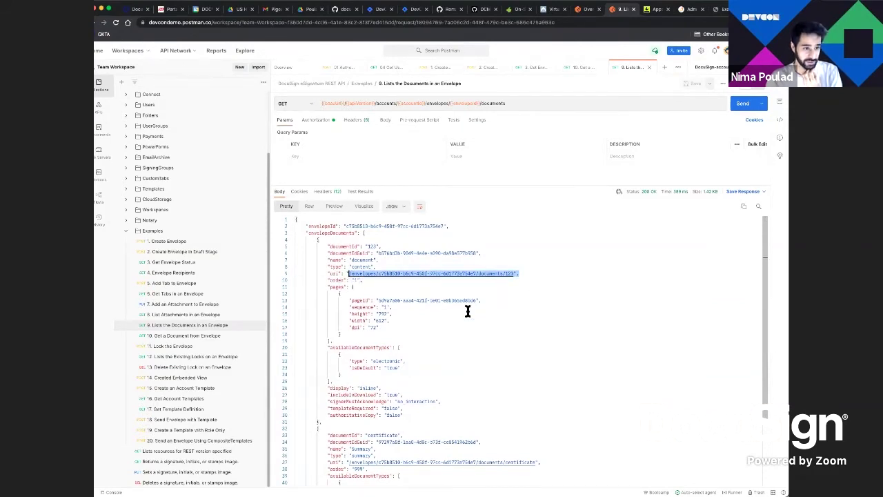
scroll(466, 333, down, 3)
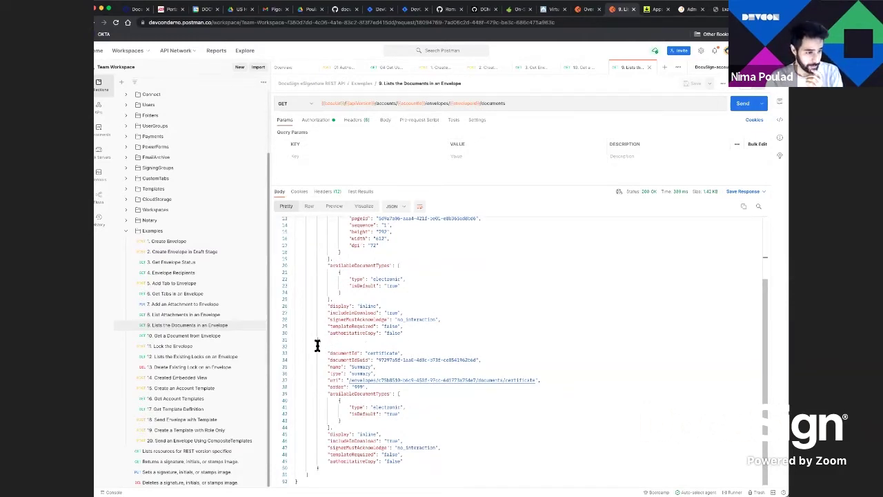
click(195, 411)
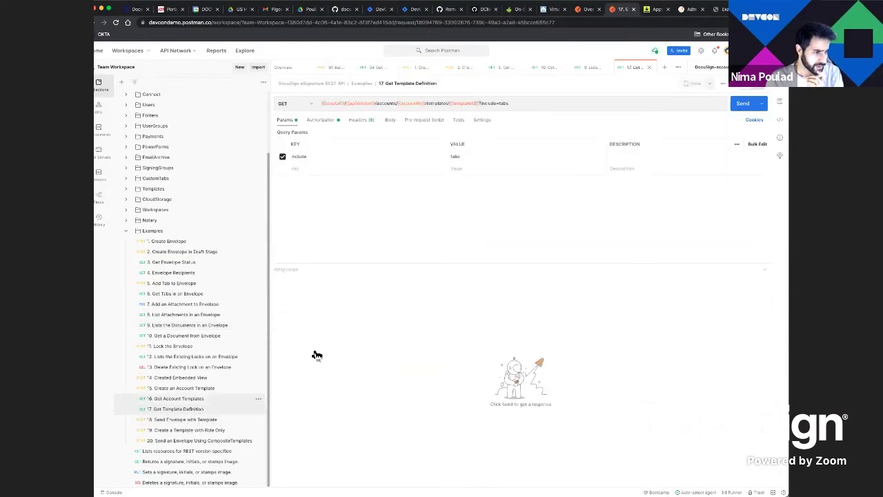
Send '17. Get Template Definition' to fetch the template with its tabs and enlarge the response
click(737, 109)
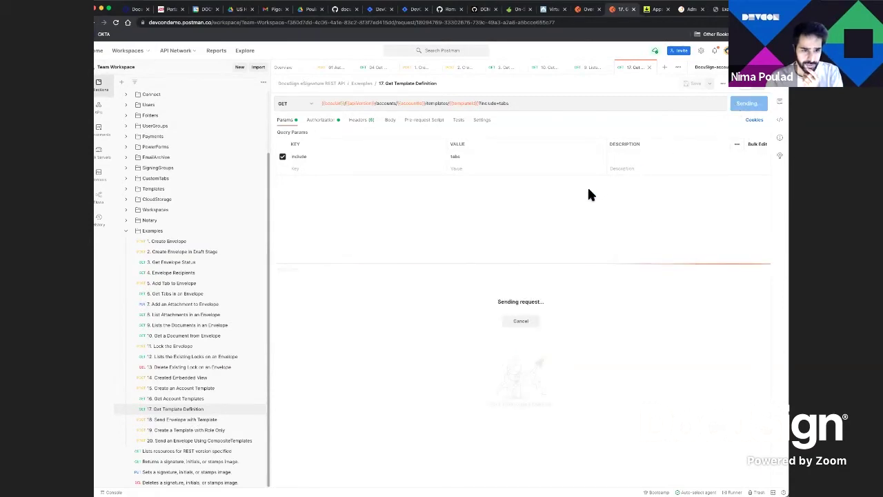
drag(496, 264, 509, 205)
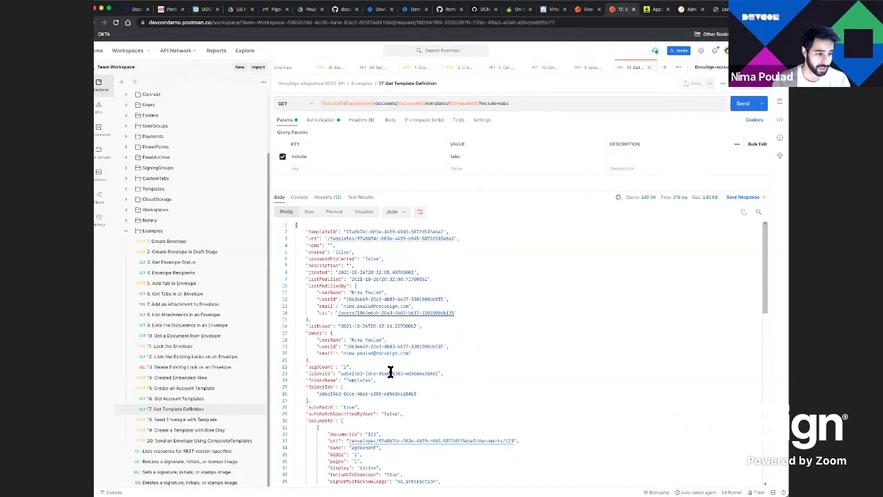
click(223, 389)
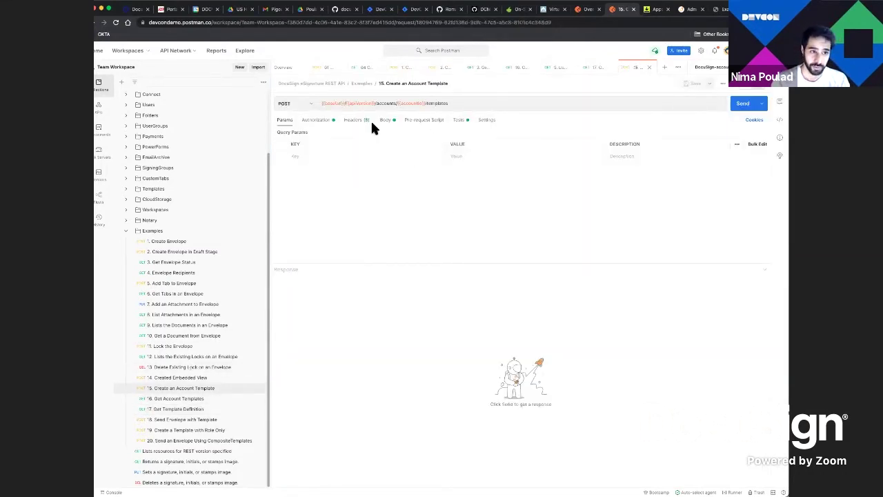
Send '15. Create an Account Template' with its JSON body, getting 201 Created and a templateId
click(385, 123)
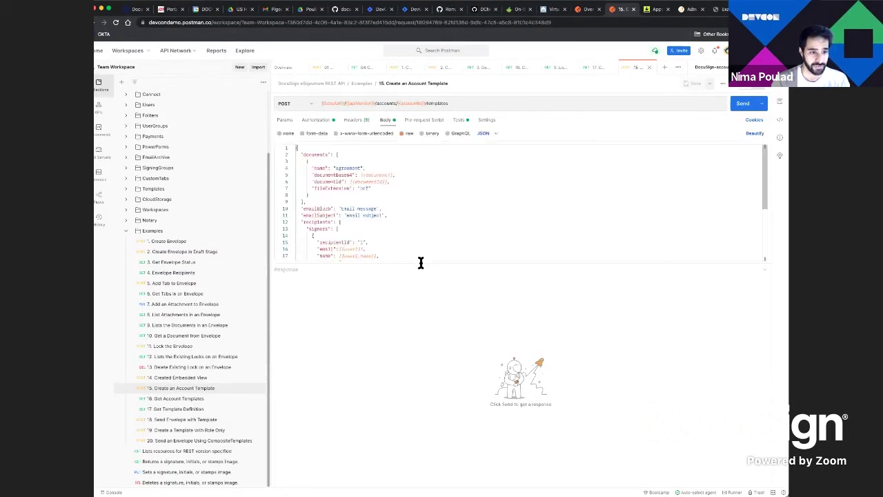
drag(423, 266, 406, 379)
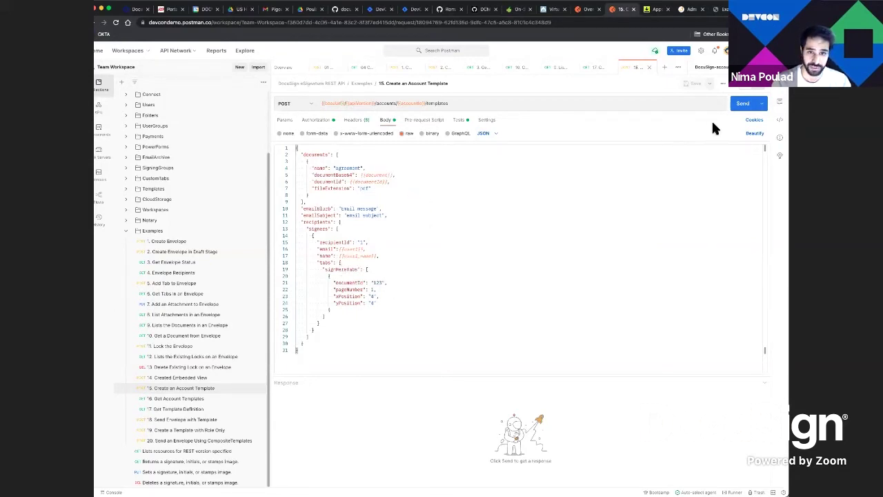
click(741, 105)
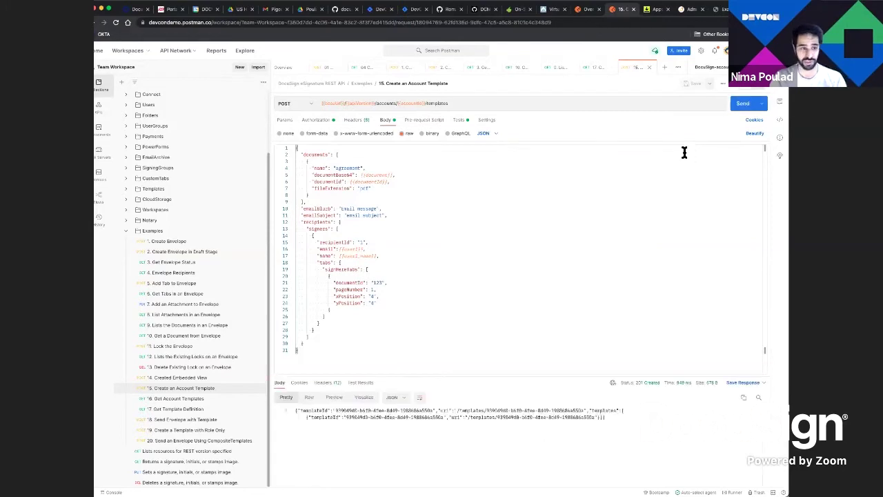
click(207, 420)
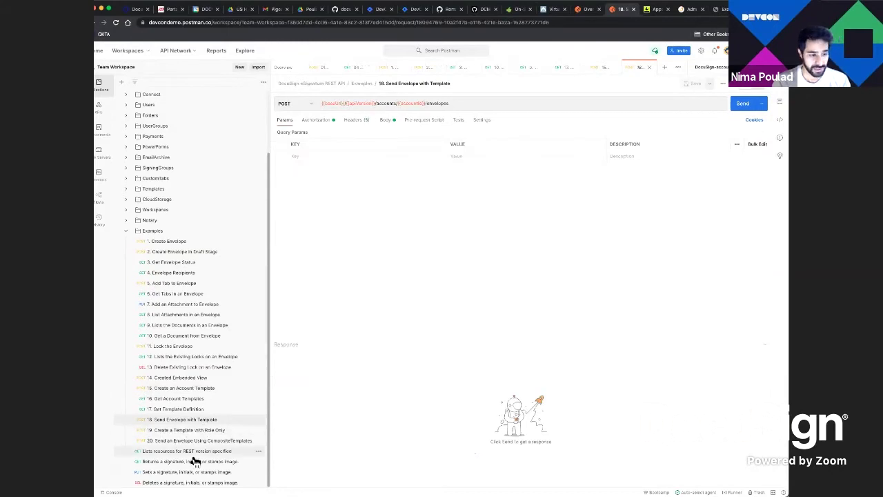
Send '18. Send Envelope with Template', whose body uses {{templateId}} and status 'sent'
click(386, 121)
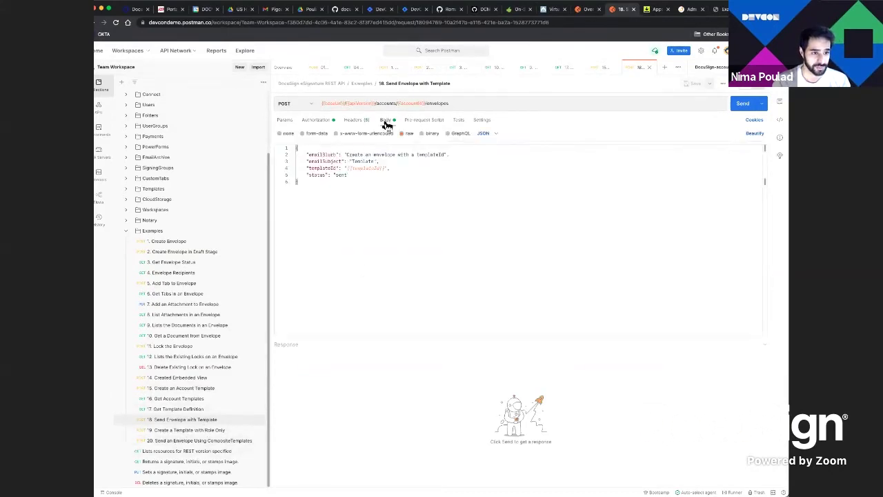
click(363, 169)
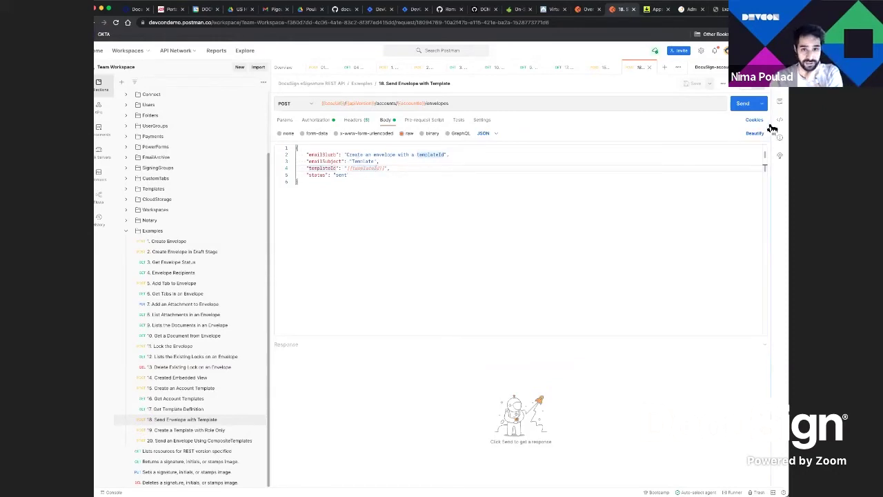
click(745, 107)
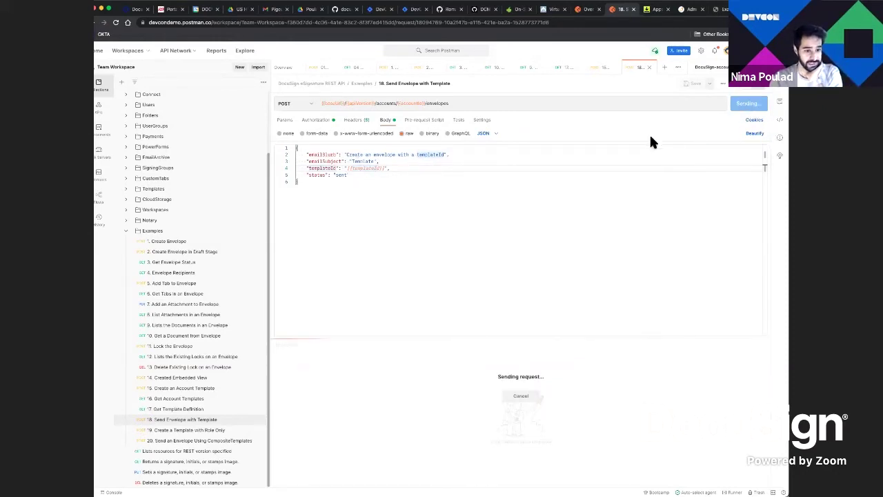
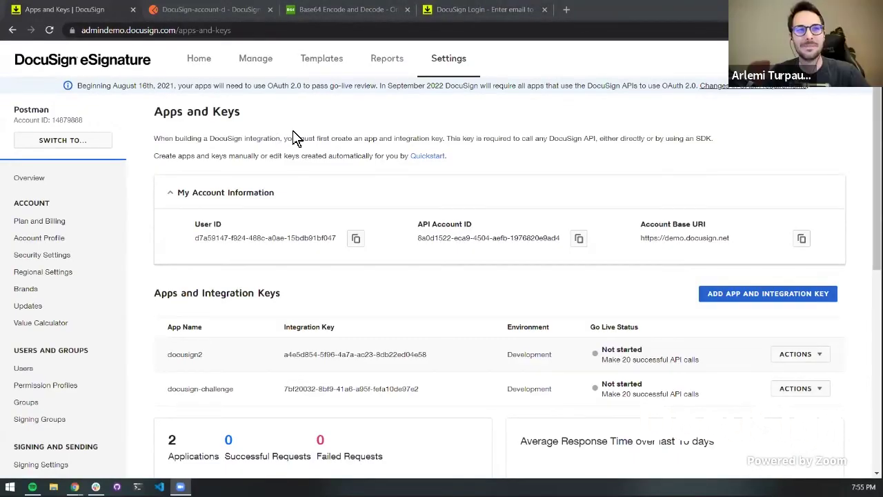
Review the accountId and accountName environment values, then close the DocuSign Login tab for Apps and Keys
scroll(294, 138, down, 1)
double_click(175, 297)
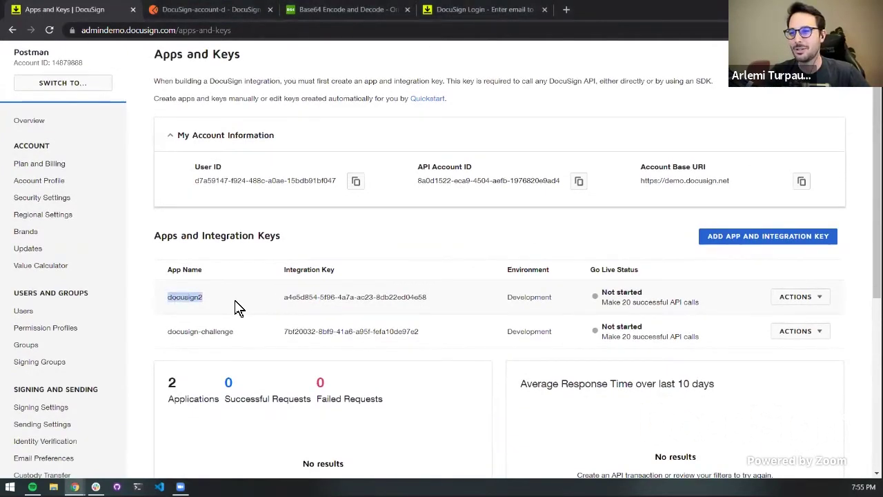
click(237, 308)
click(326, 18)
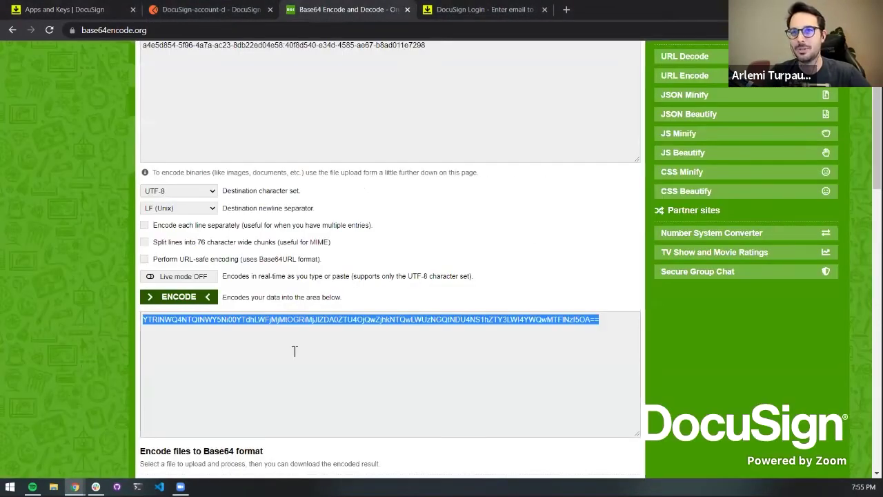
key(ctrl+shift+Tab)
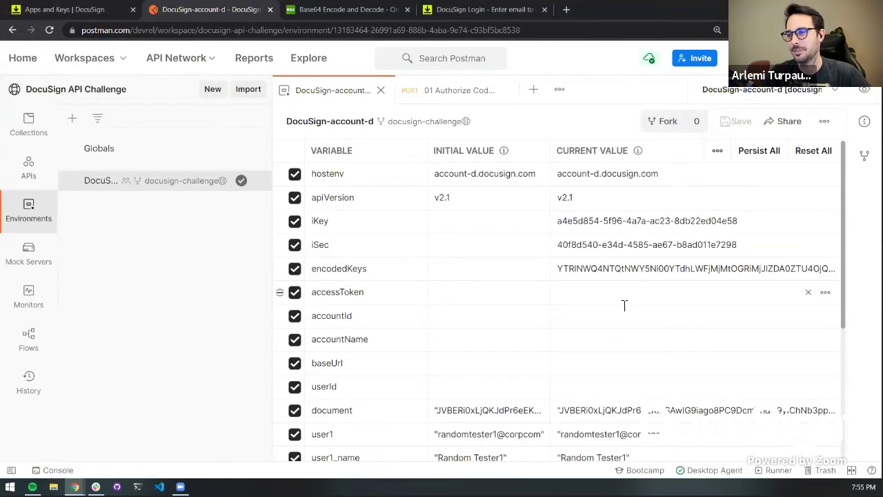
scroll(631, 296, down, 1)
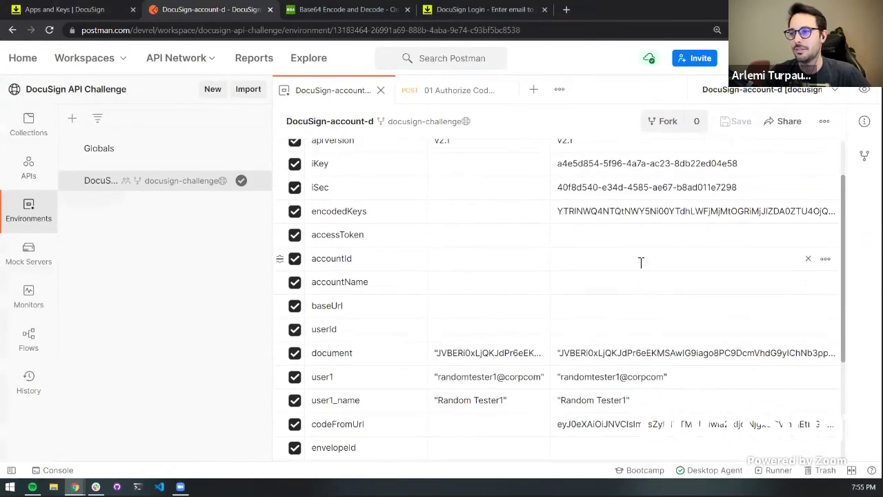
click(642, 260)
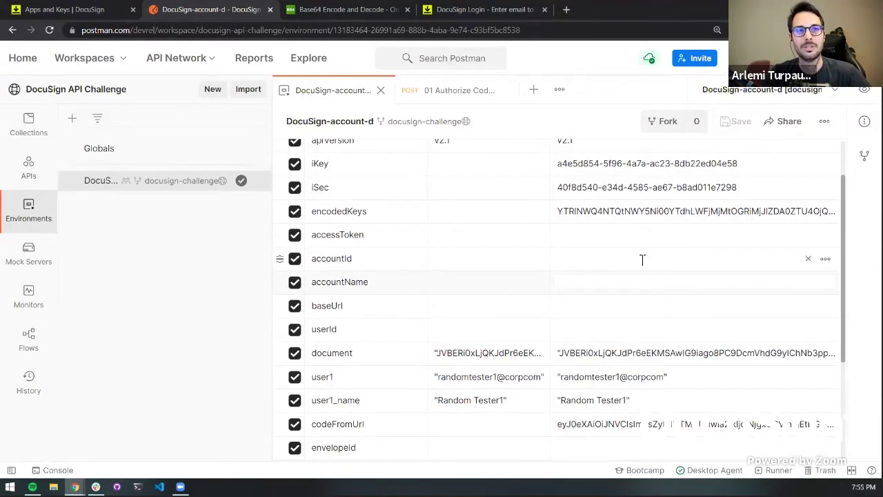
click(642, 260)
click(642, 282)
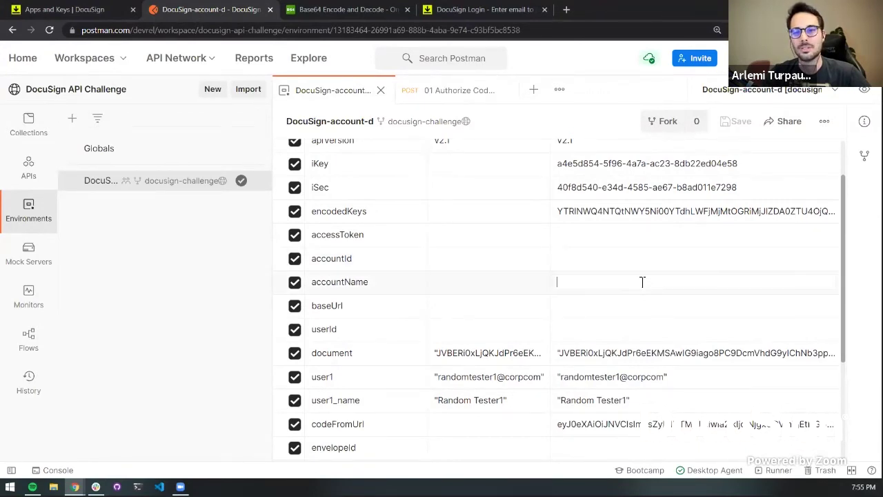
click(643, 256)
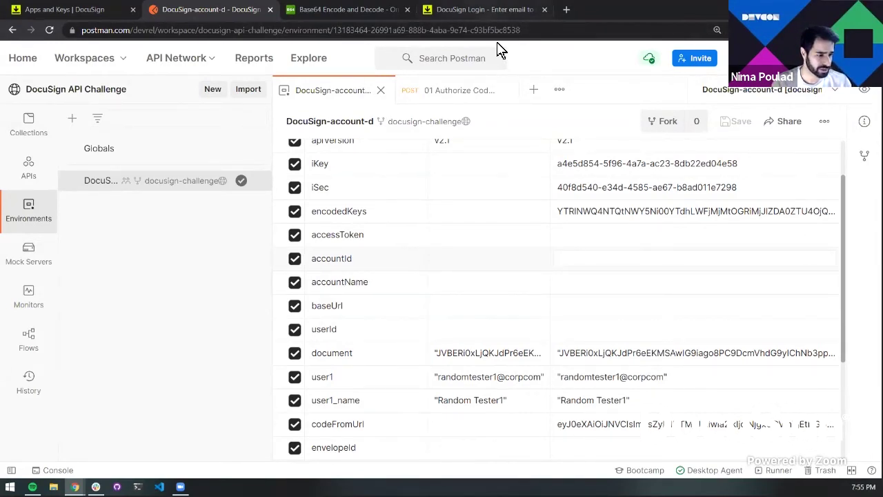
click(545, 9)
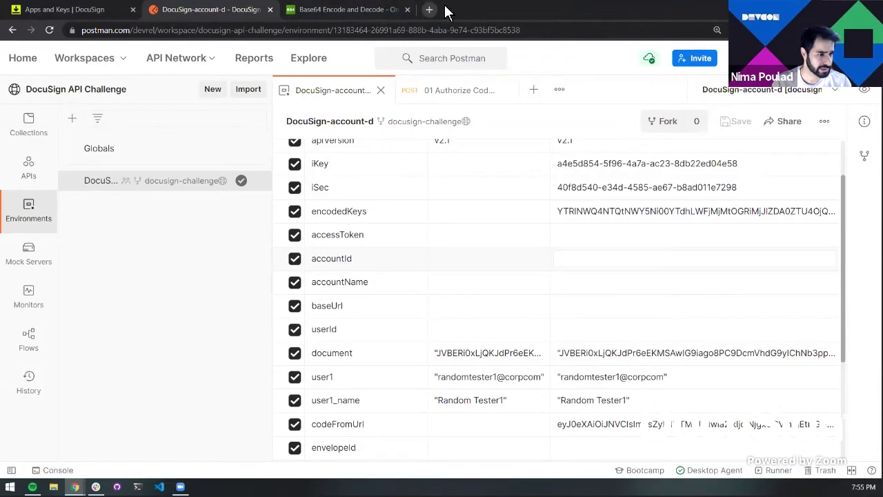
click(91, 14)
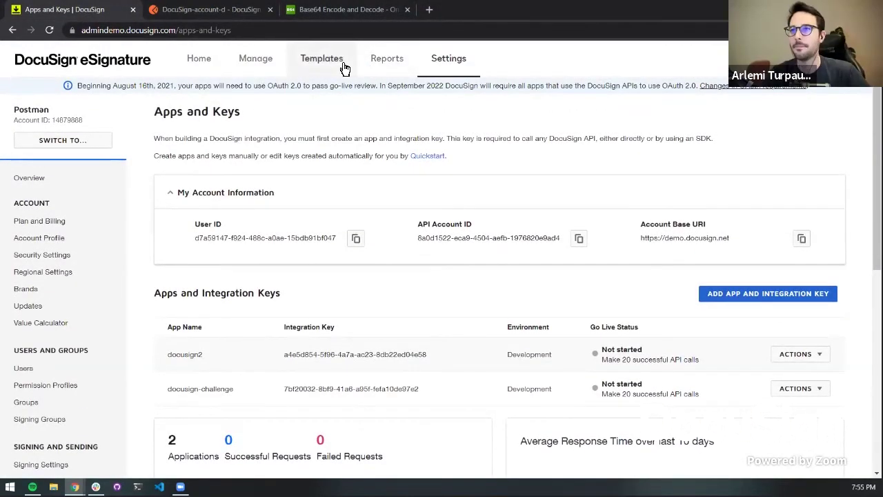
Load the docusign.github.io/postman-collections page in a new browser tab
scroll(59, 349, down, 2)
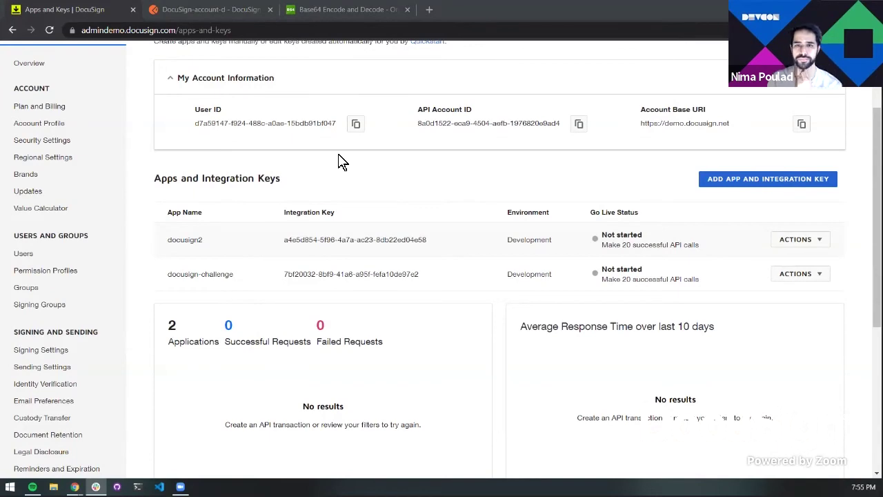
click(429, 9)
text(https://docusign.github.io/postman-collections/)
key(Return)
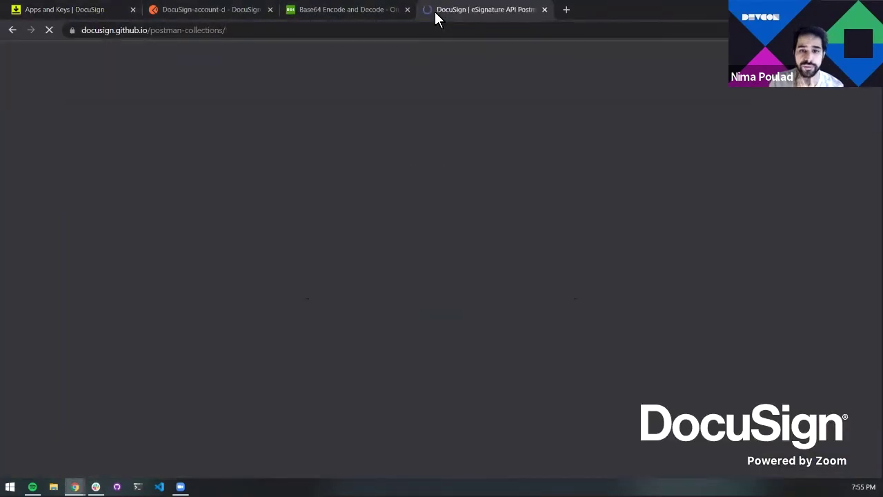
Open the environment setup form and paste the docusign2 integration key from Apps and Keys
scroll(488, 323, down, 5)
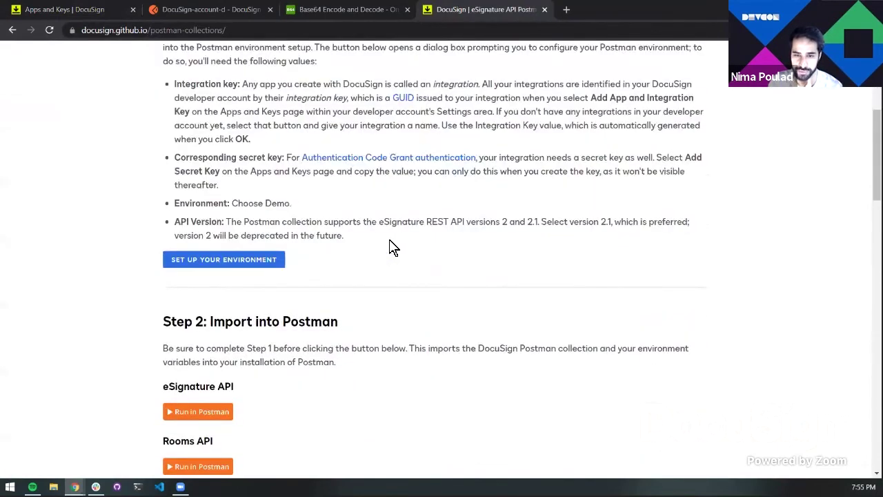
scroll(390, 246, down, 2)
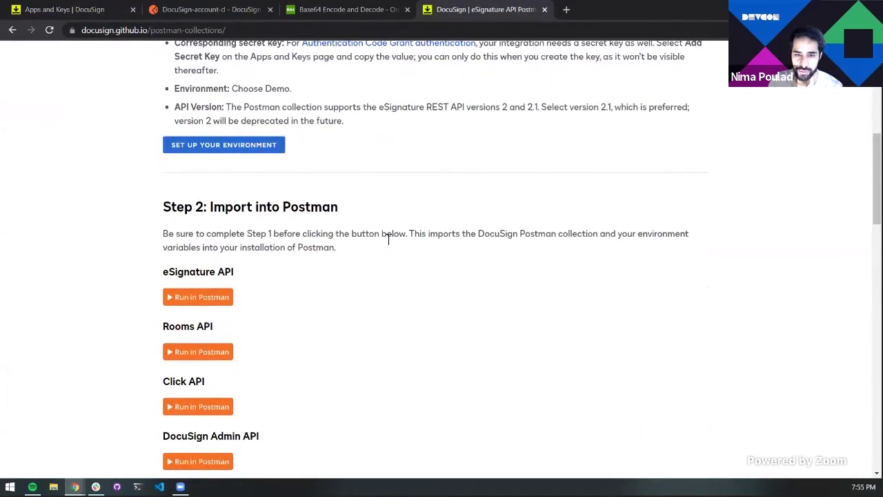
click(245, 144)
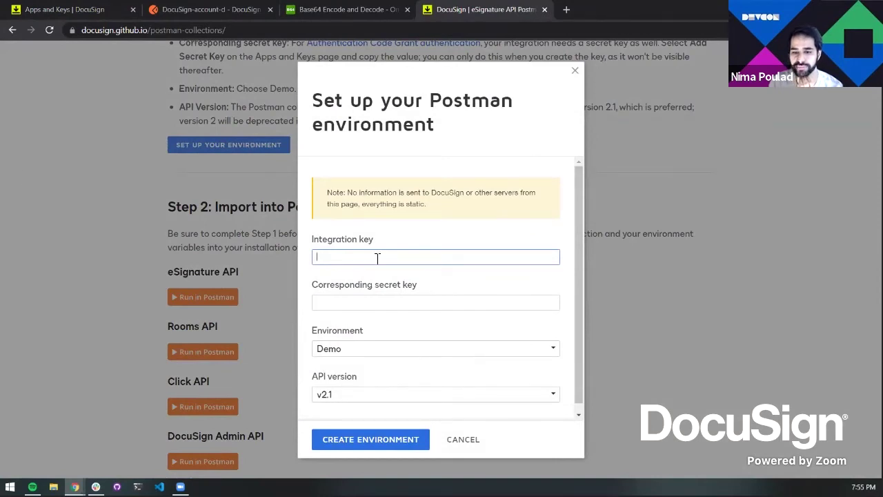
click(62, 8)
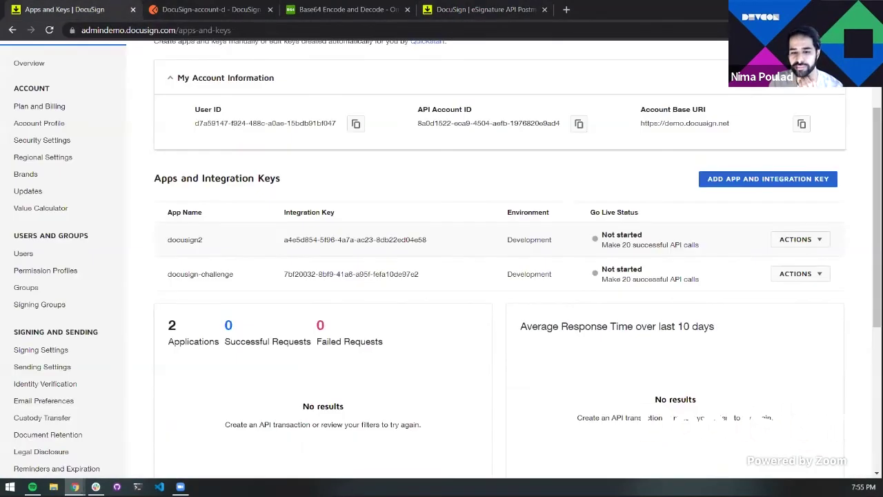
triple_click(362, 240)
key(ctrl+c)
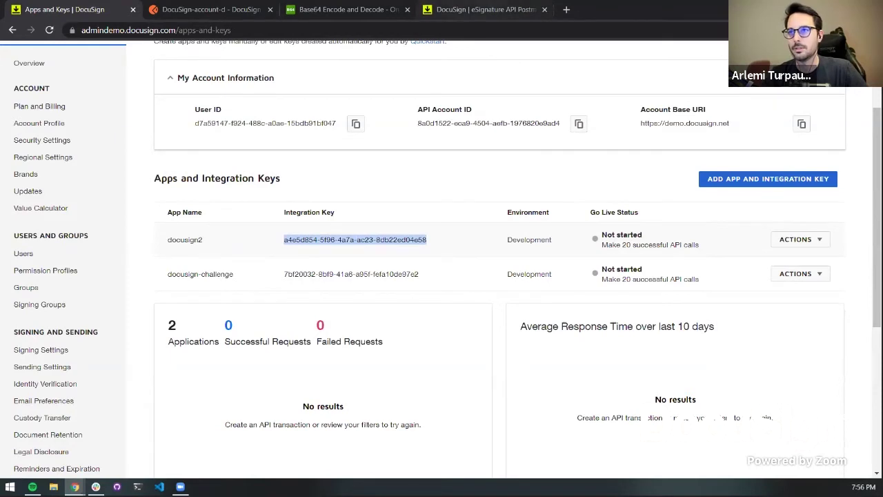
click(467, 9)
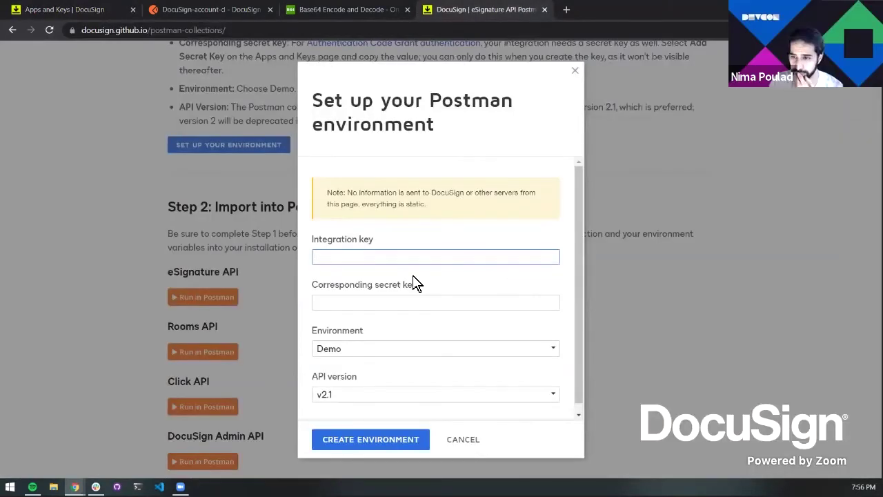
click(406, 256)
key(ctrl+v)
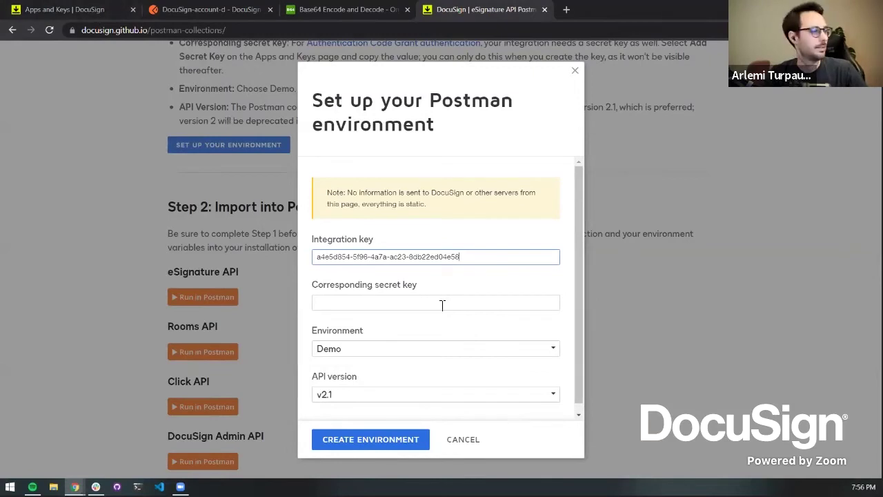
Paste the secret key, keep Demo and API version v2.1, and create the environment
key(alt+Tab)
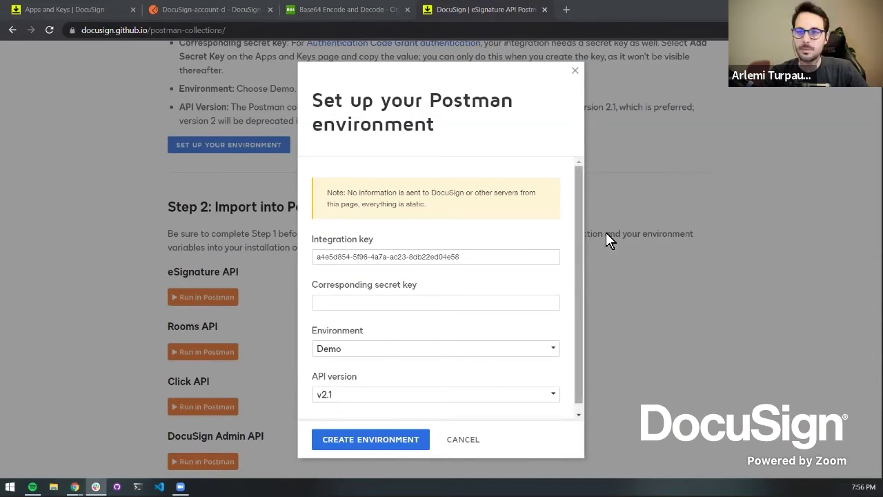
click(412, 308)
key(ctrl+v)
scroll(508, 276, down, 1)
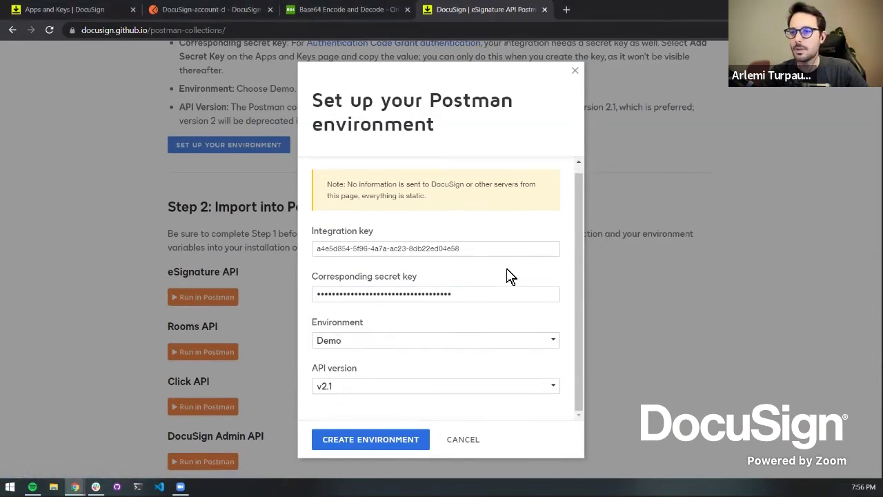
click(385, 345)
click(388, 348)
click(412, 386)
click(413, 389)
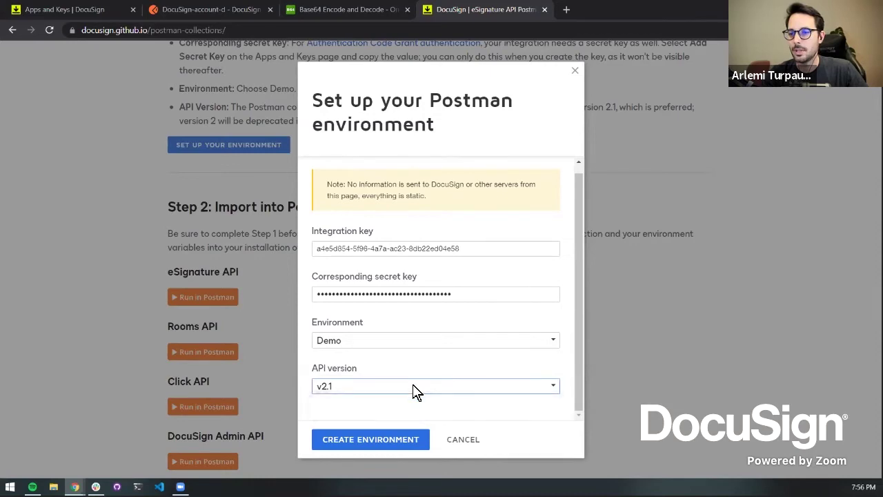
key(Return)
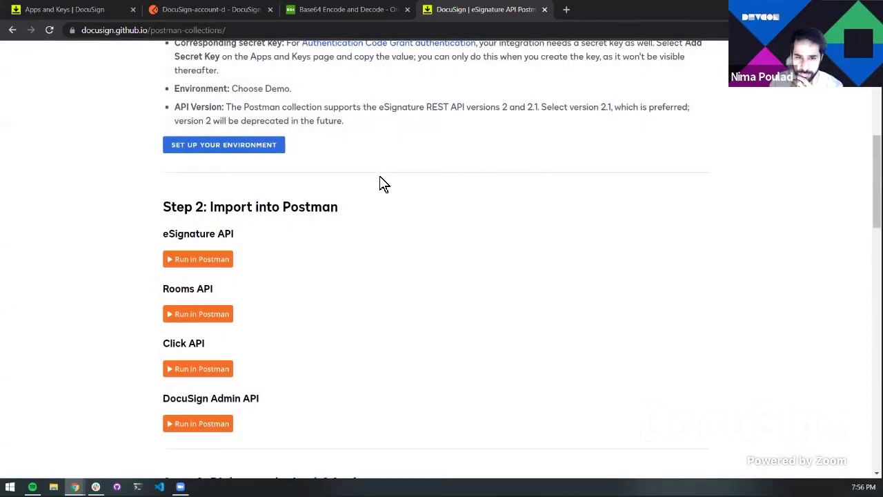
Fork the eSignature API collection into the DocuSign API Challenge workspace
click(206, 261)
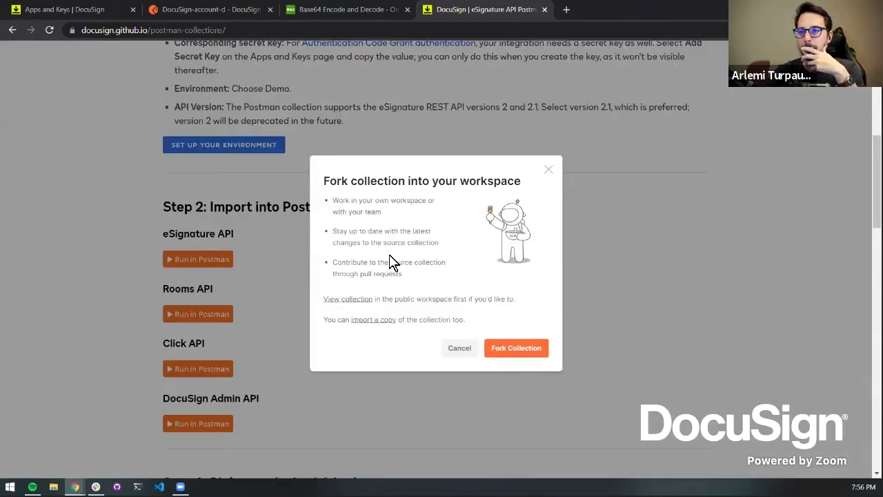
click(528, 353)
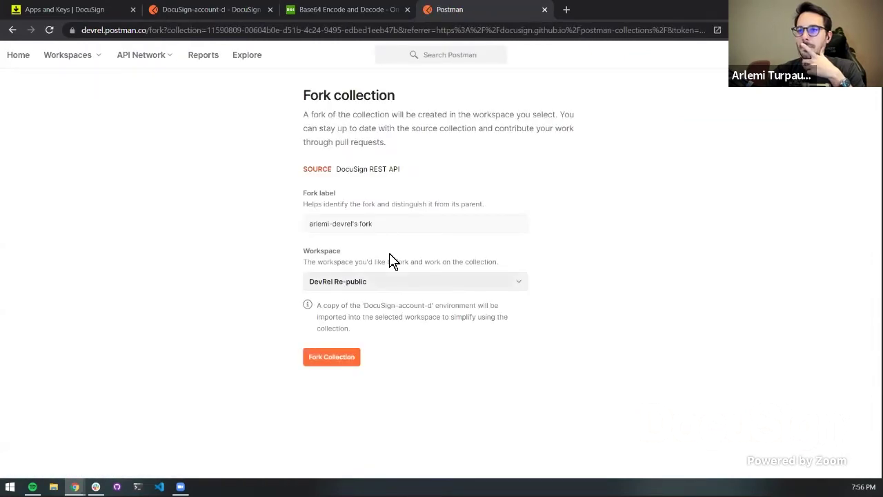
click(383, 285)
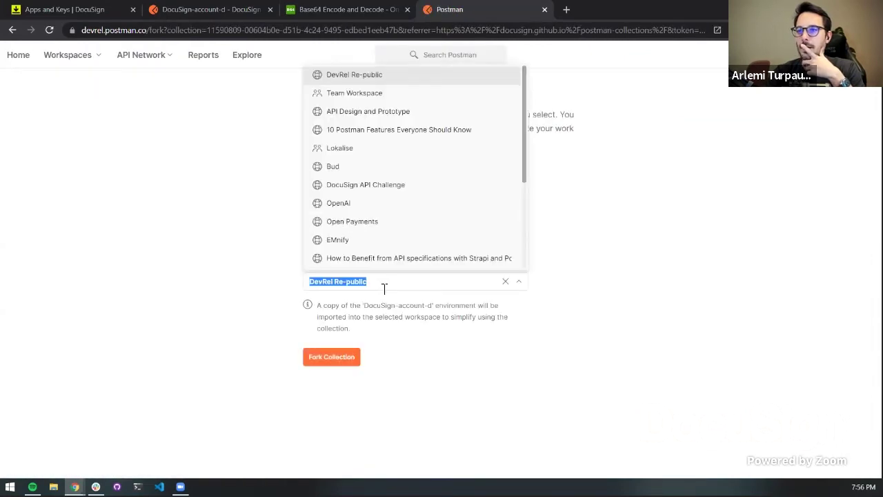
click(383, 187)
click(331, 356)
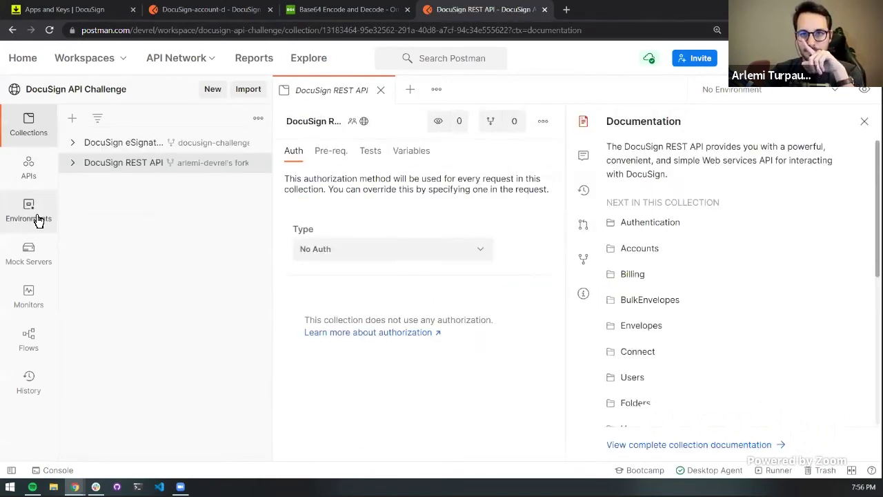
Delete the extra environment and make DocuSign-account-d the active environment
click(38, 219)
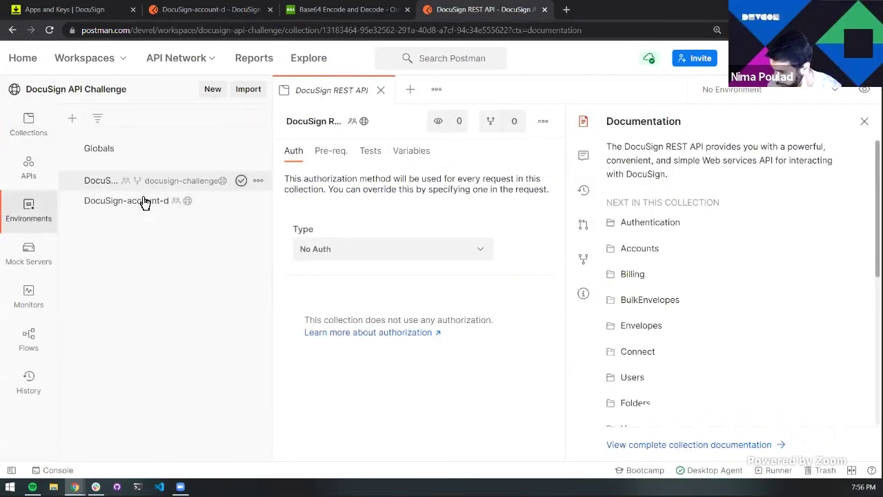
click(259, 182)
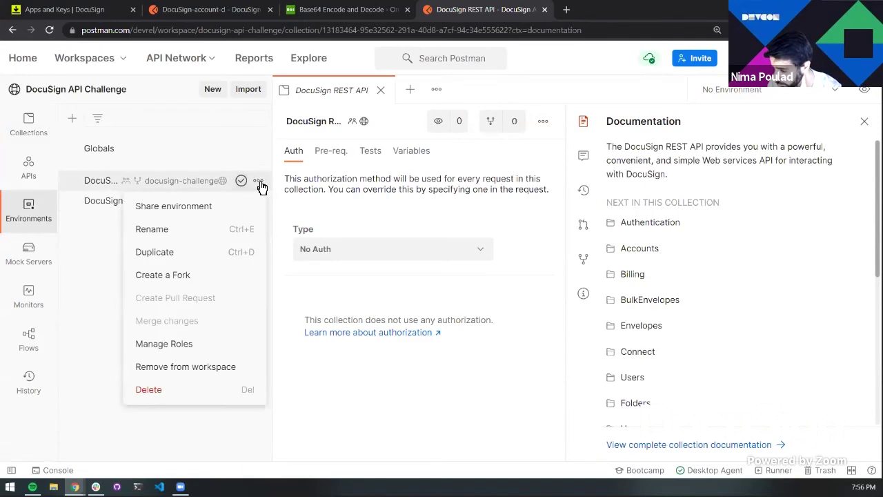
click(200, 399)
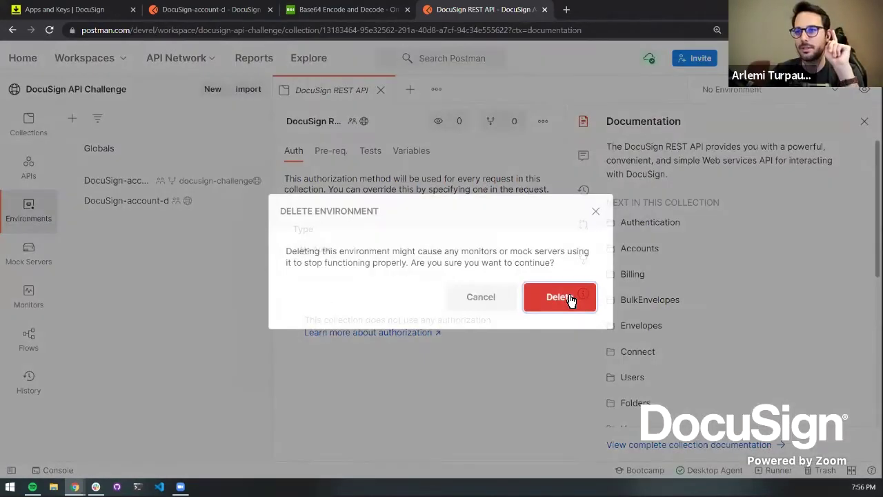
click(571, 298)
click(26, 124)
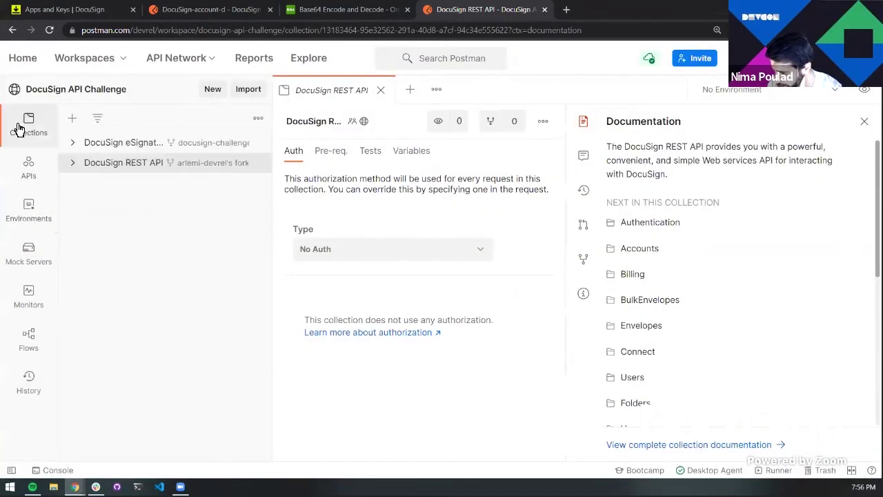
click(796, 89)
click(753, 146)
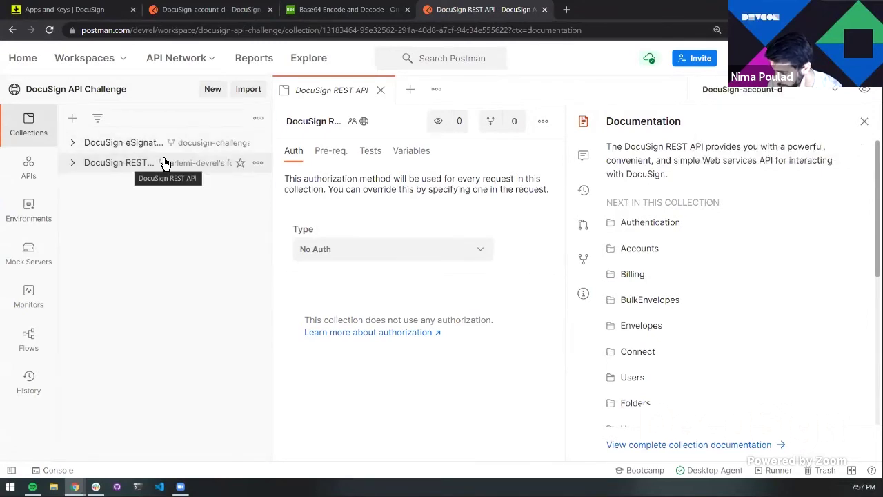
Delete the eSignature collection, keeping the forked DocuSign REST API collection
click(259, 143)
scroll(199, 414, down, 3)
click(511, 368)
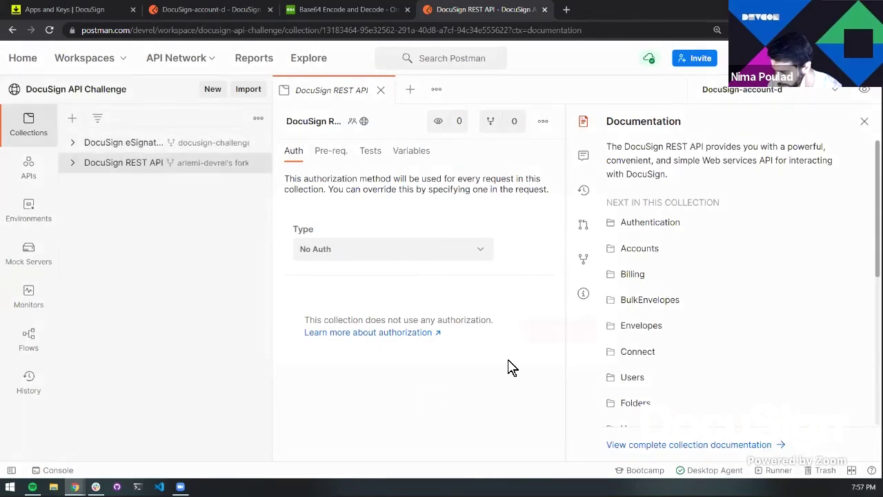
click(573, 327)
click(136, 154)
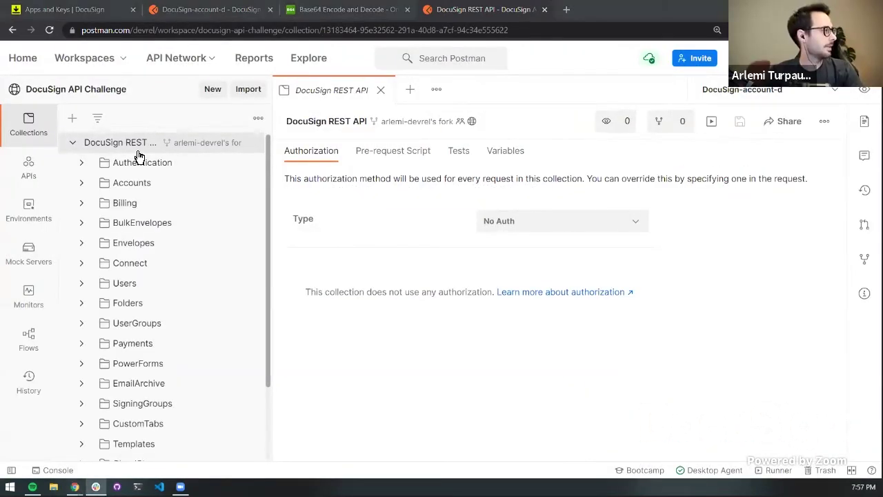
Replace the Base64 encoder's input with the DocuSign OAuth authorization URL
click(334, 18)
scroll(366, 251, up, 5)
click(367, 251)
key(ctrl+a)
text(https://account-d.docusign.com/oauth/auth?response_type=code&scope=signature&client_id=c38db571-537b-48c1-8603-f419ae58d2ab&redirect_uri=https://example.com)
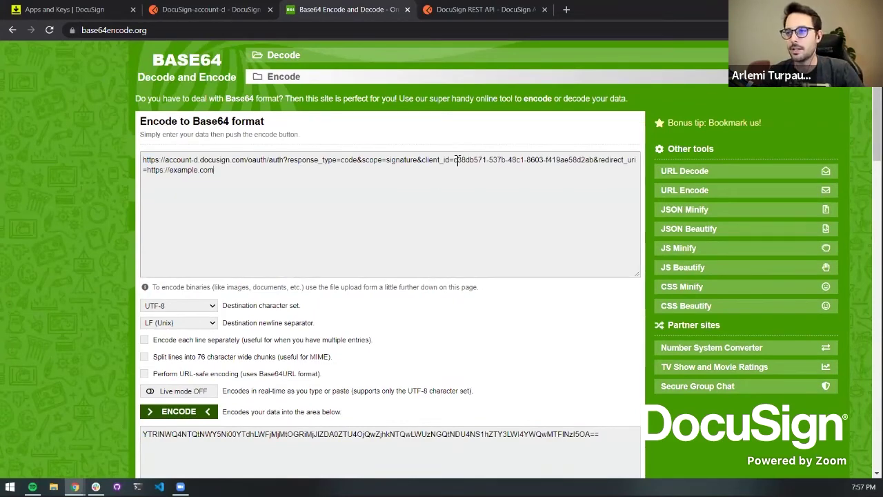
Replace the URL's client_id with the iKey value from the DocuSign-account-d environment
click(173, 9)
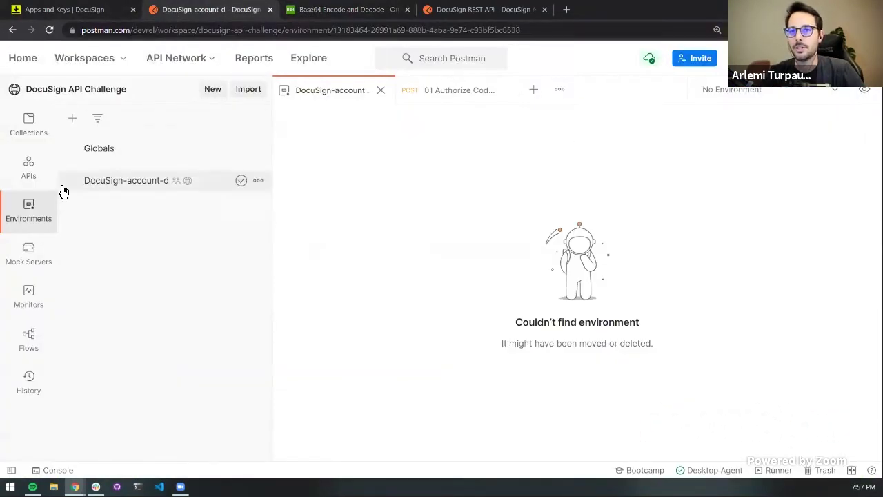
click(101, 187)
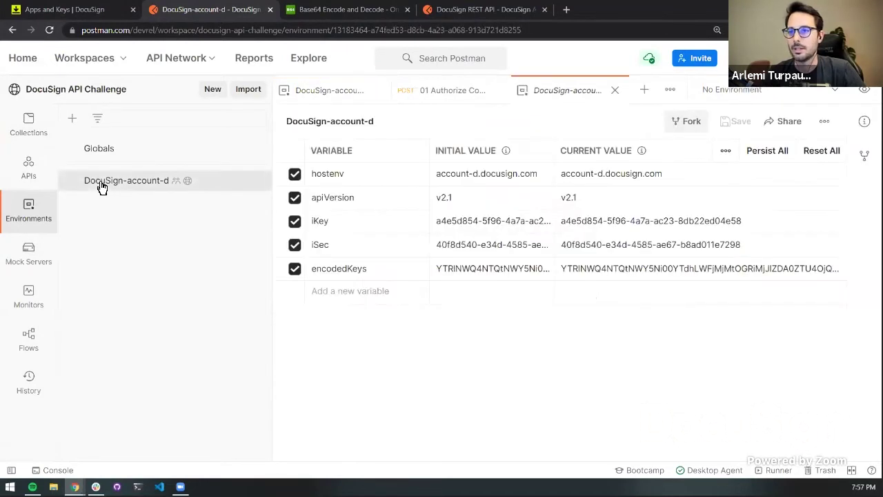
triple_click(624, 220)
key(ctrl+c)
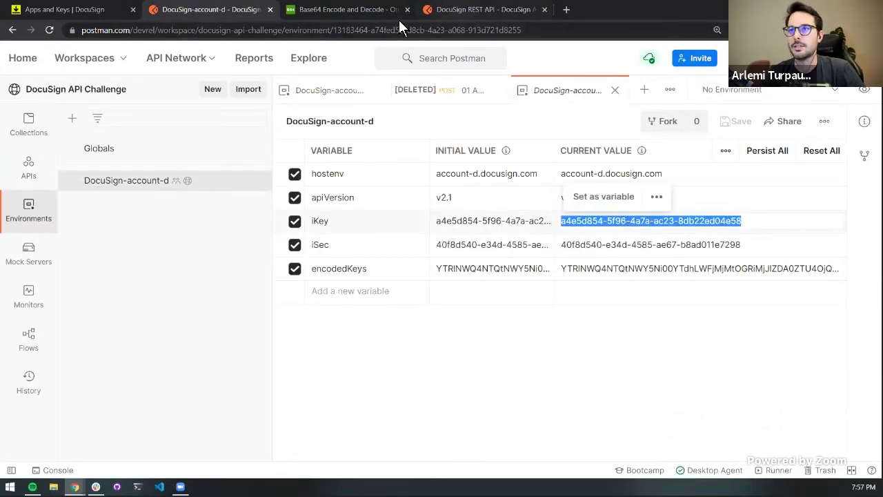
key(ctrl+Tab)
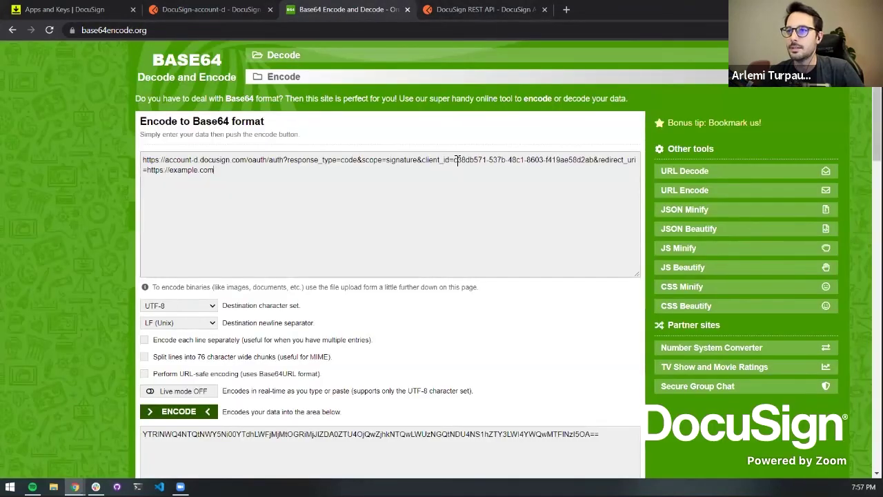
drag(454, 159, 592, 160)
key(ctrl+v)
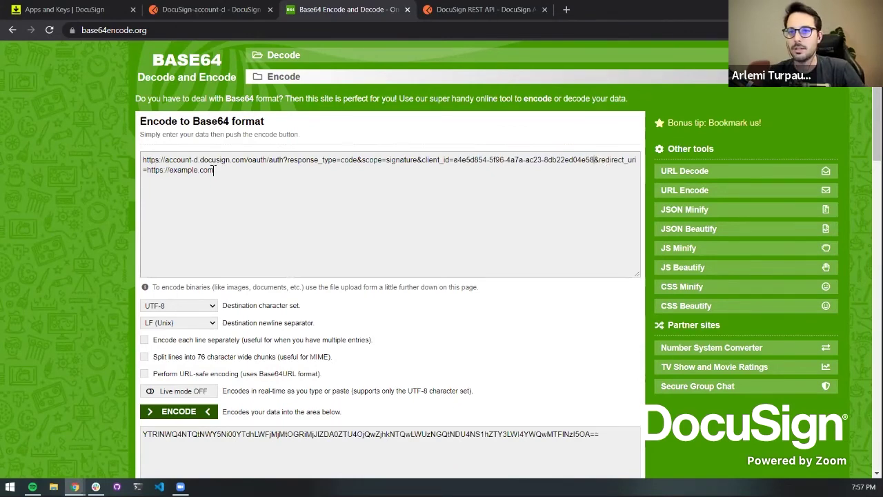
Load the edited OAuth authorize URL in the browser address bar
key(ctrl+a)
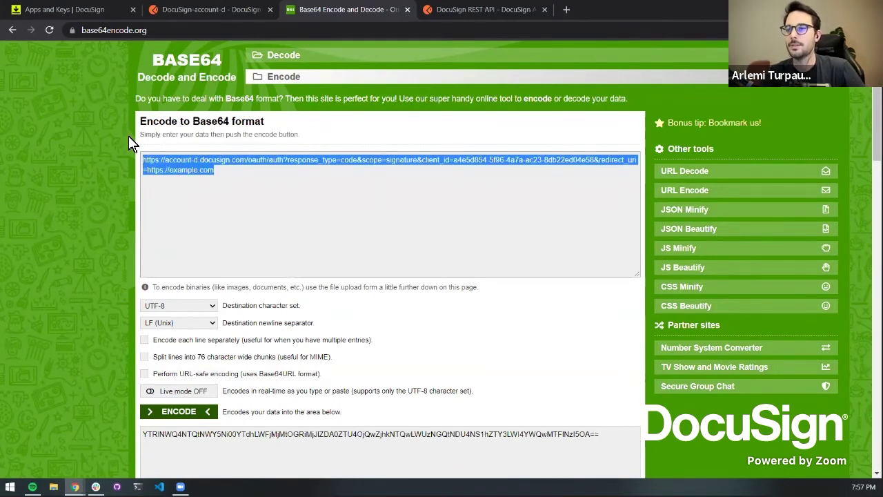
key(ctrl+c)
click(292, 30)
key(ctrl+v)
key(Return)
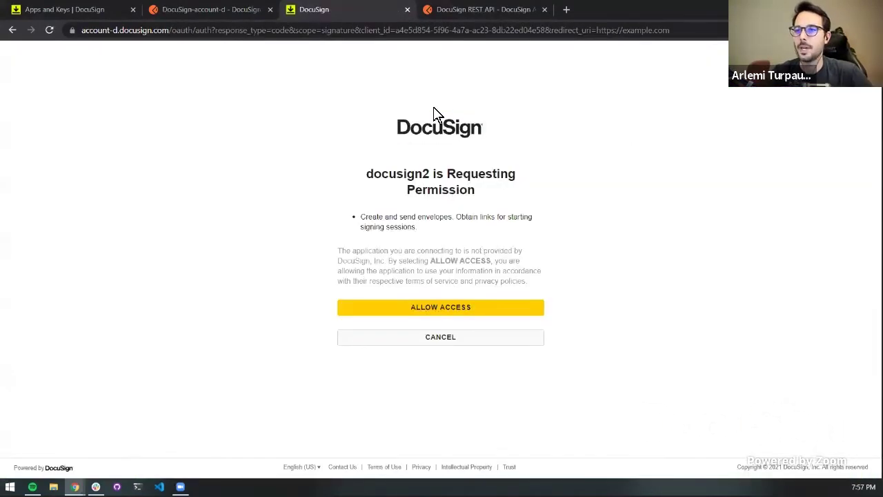
Allow the docusign2 app access and grab the authorization code from the example.com redirect URL
click(447, 312)
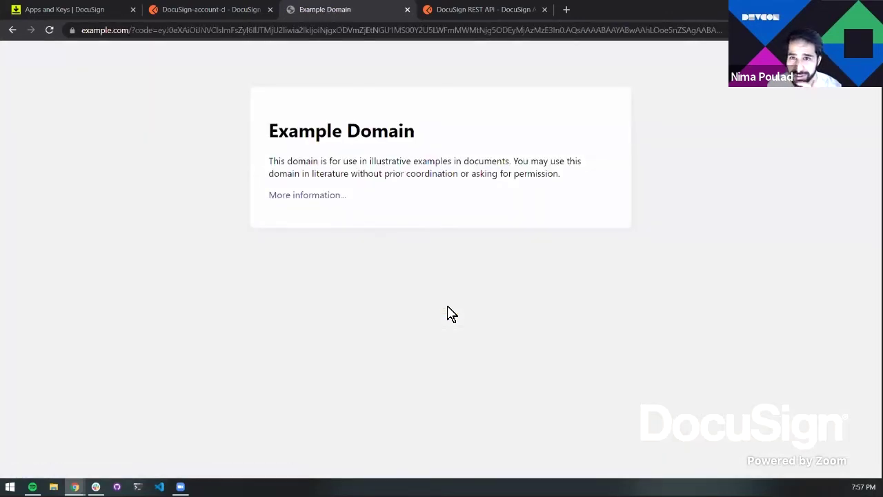
click(181, 27)
click(181, 29)
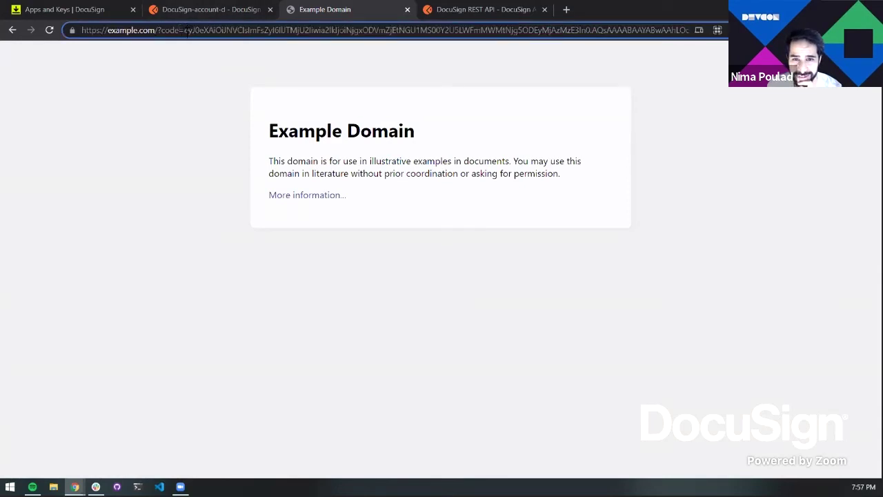
drag(186, 30, 721, 40)
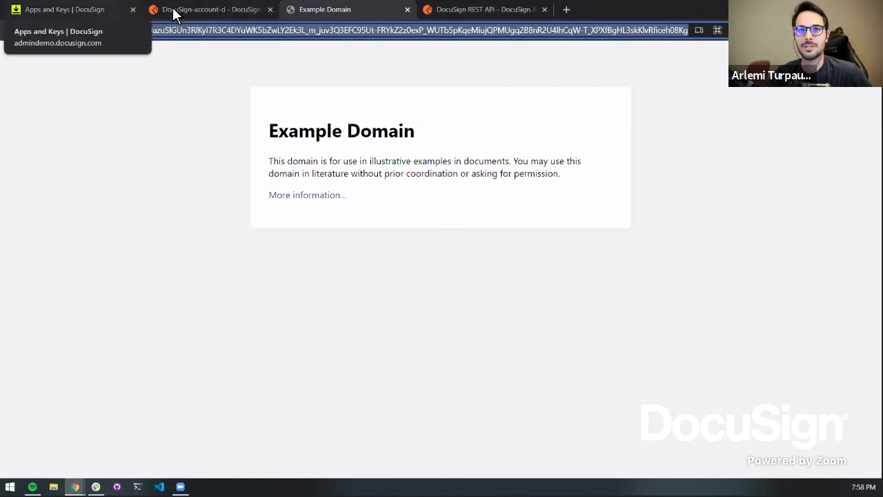
click(97, 11)
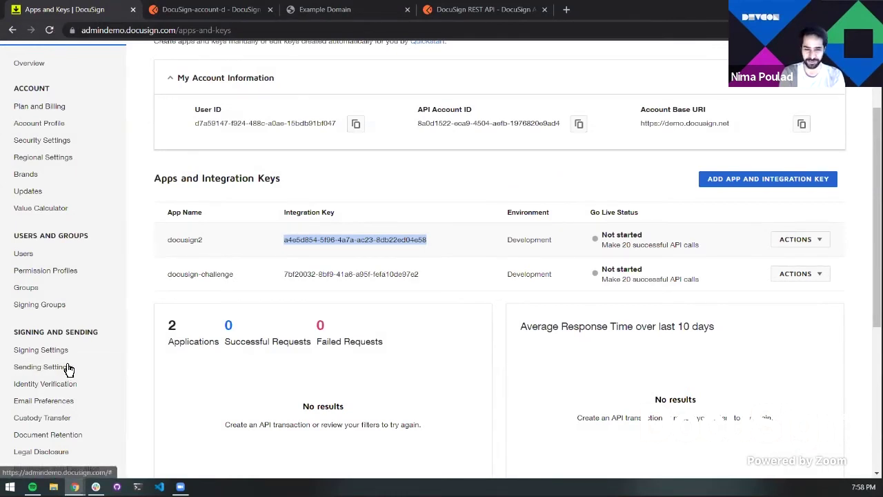
click(202, 17)
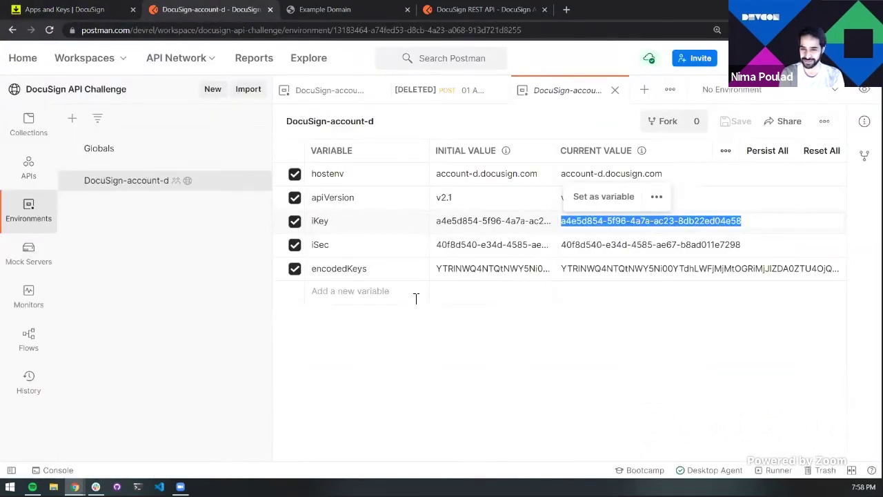
Add a codeFromUrl variable holding the authorization code to DocuSign-account-d and save it
click(386, 302)
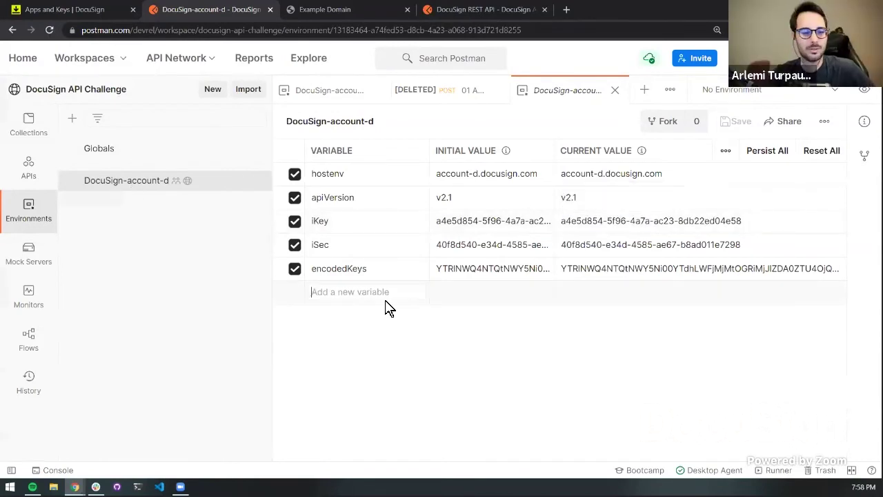
text(codeurl)
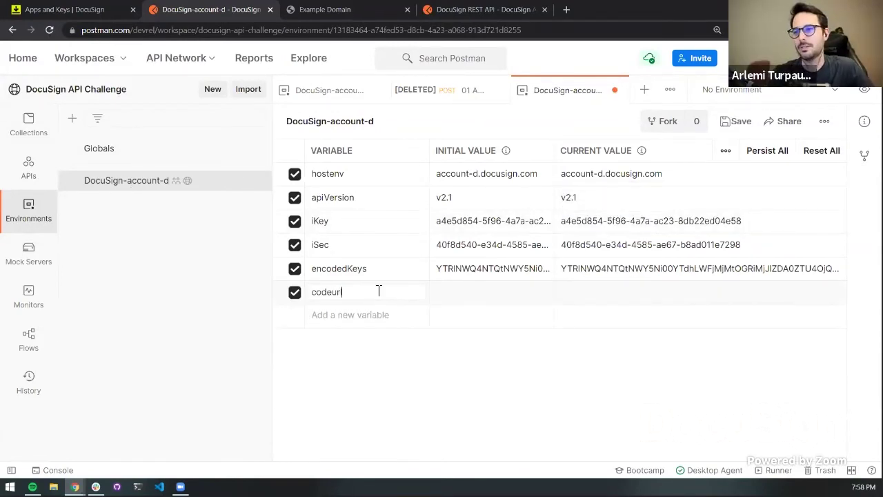
click(640, 295)
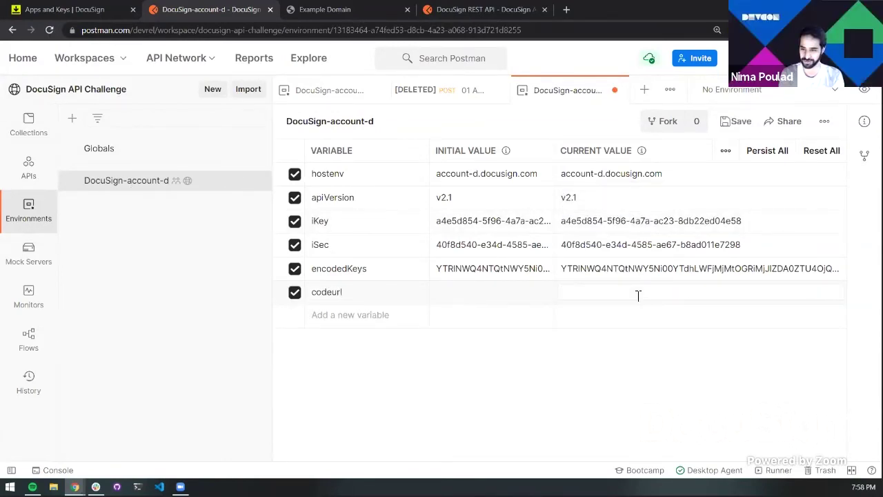
key(ctrl+v)
double_click(328, 293)
text(c)
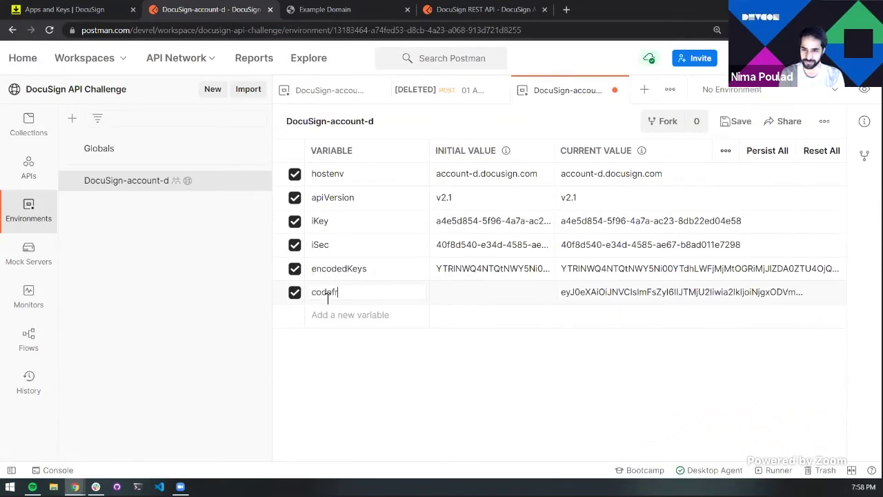
text(odefromurl)
key(ctrl+s)
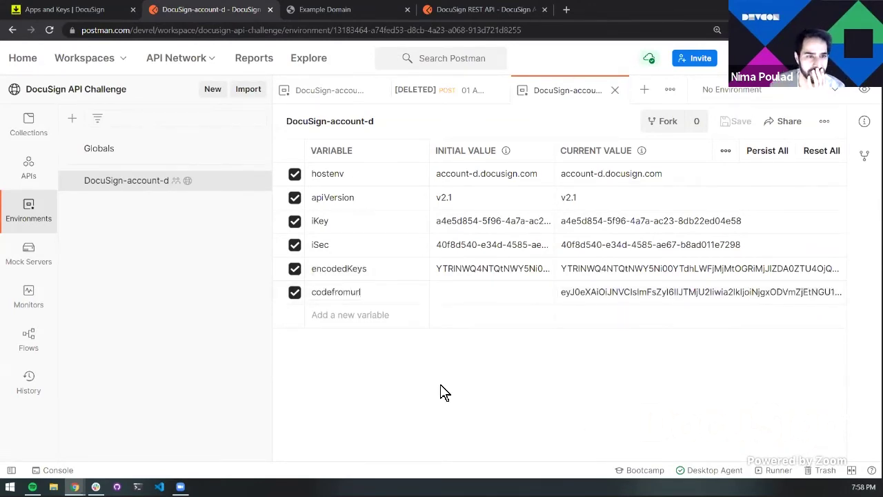
Open 01 Authorize Code Grant Access Token and check its body variable matches codeFromUrl
click(31, 127)
click(114, 142)
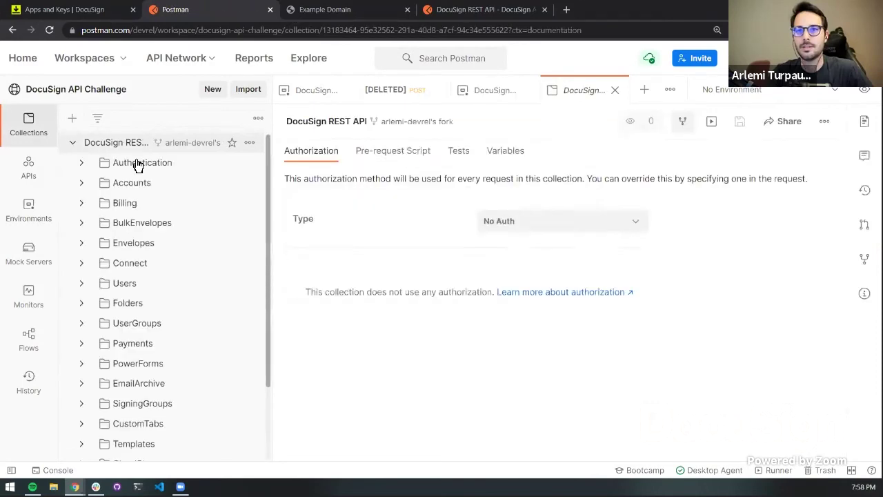
click(139, 164)
click(158, 187)
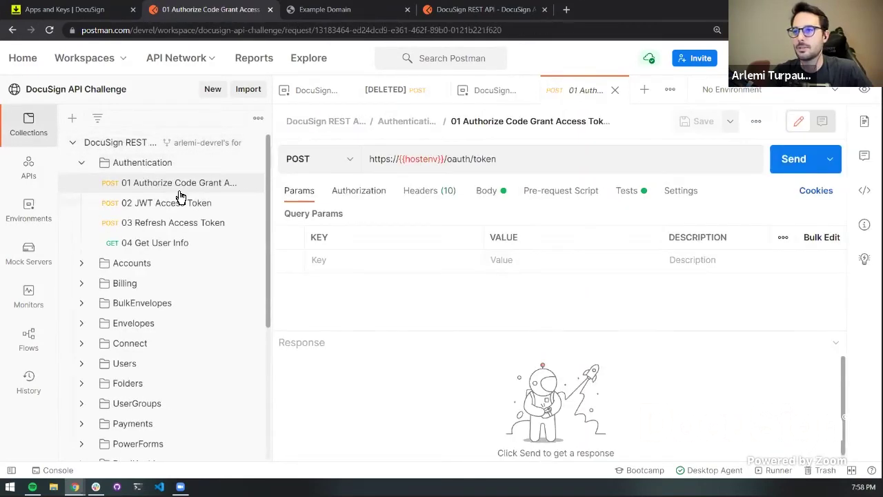
double_click(516, 268)
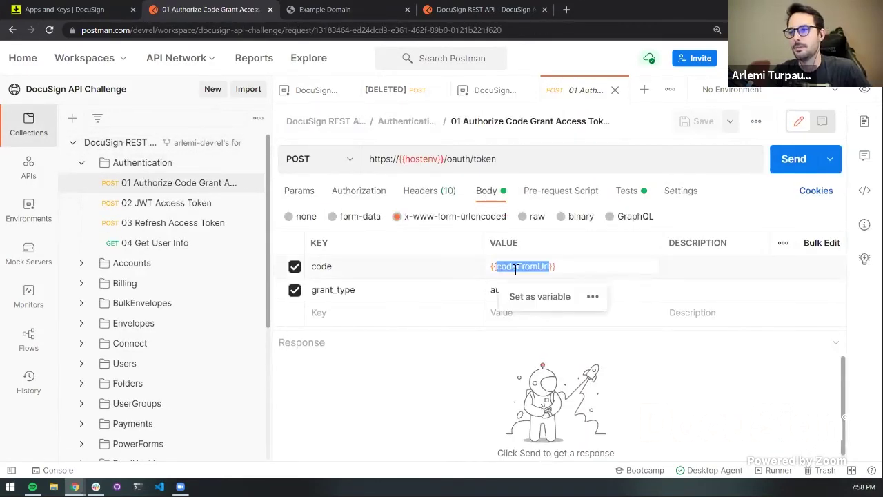
click(40, 206)
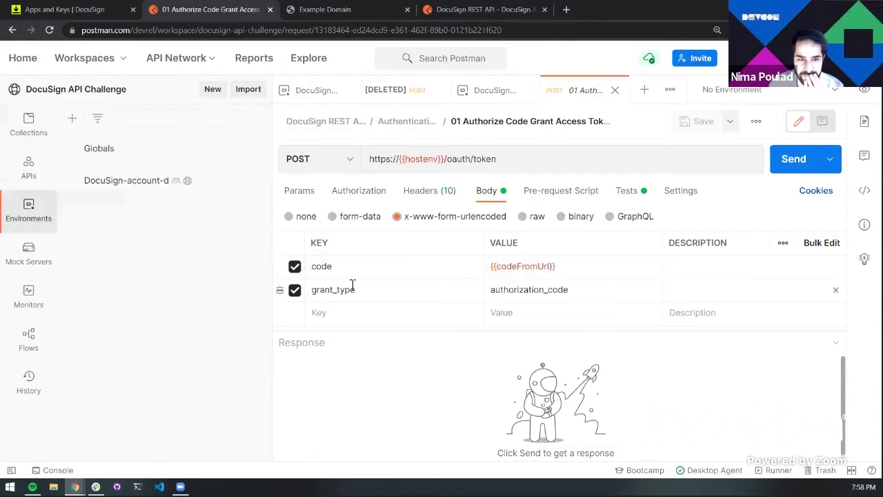
click(138, 181)
double_click(362, 292)
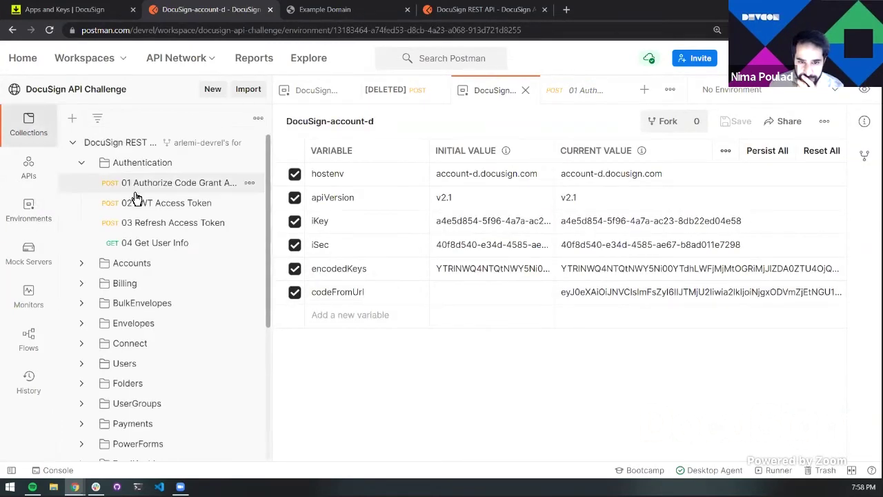
click(138, 194)
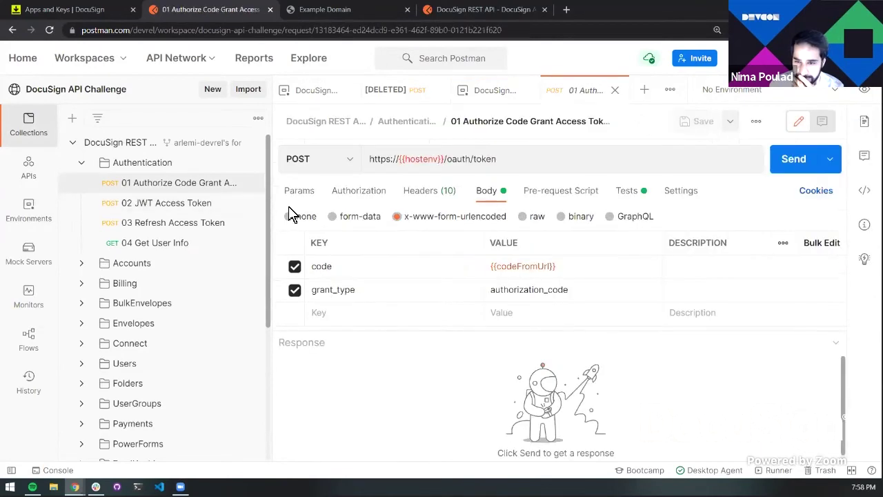
click(435, 91)
middle_click(435, 96)
Send the token request with DocuSign-account-d active, getting 200 OK with an access_token
click(788, 170)
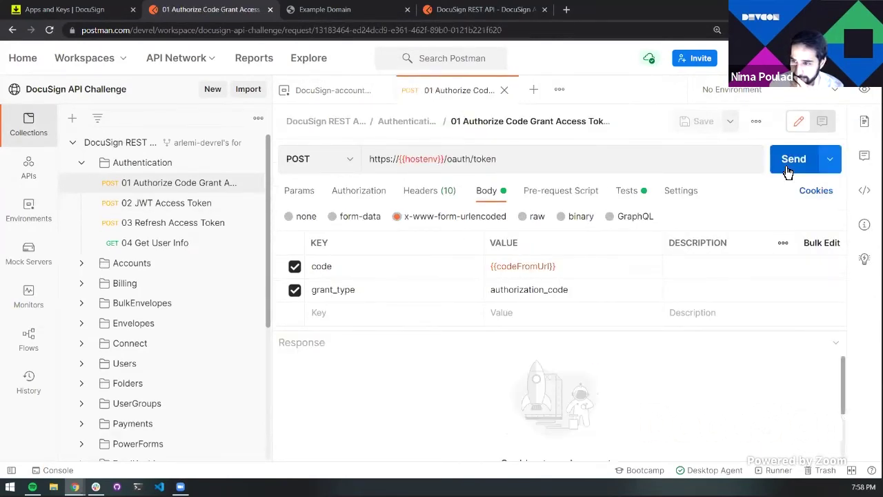
click(789, 160)
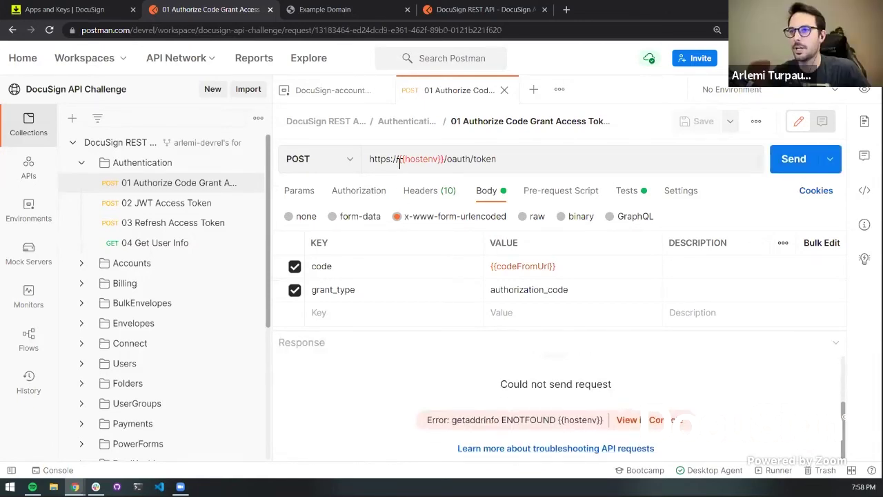
click(745, 90)
click(748, 145)
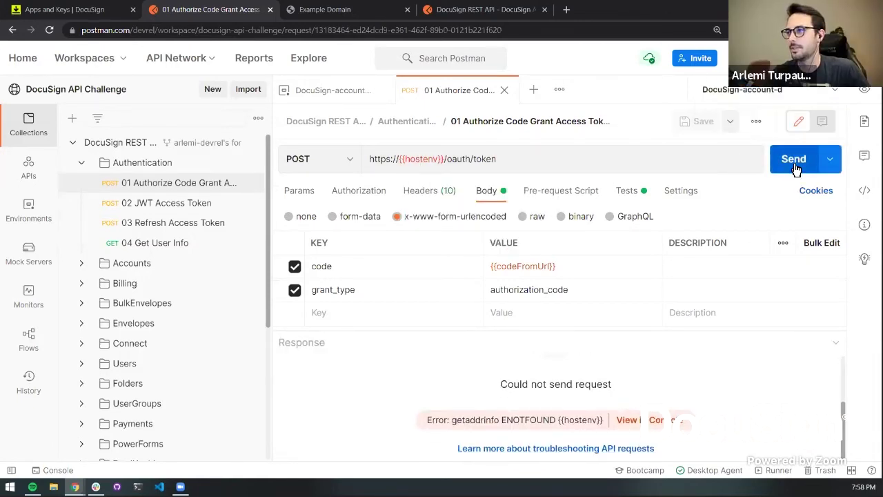
click(795, 163)
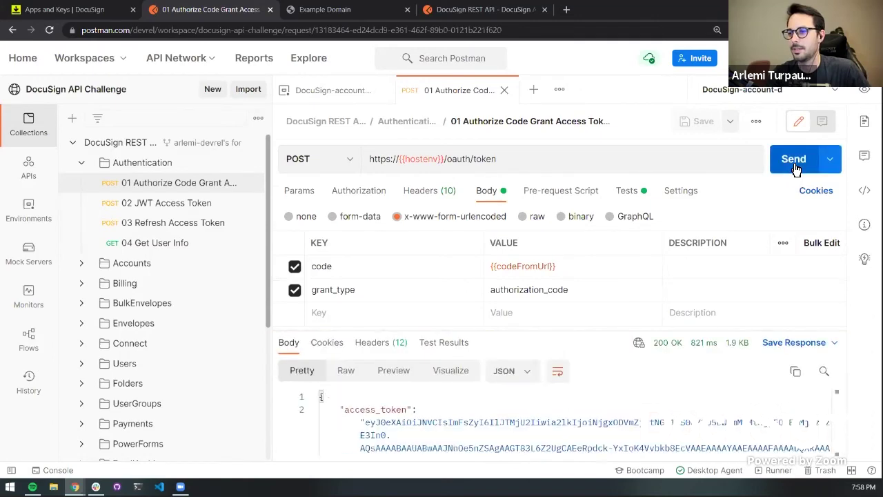
drag(608, 330, 618, 279)
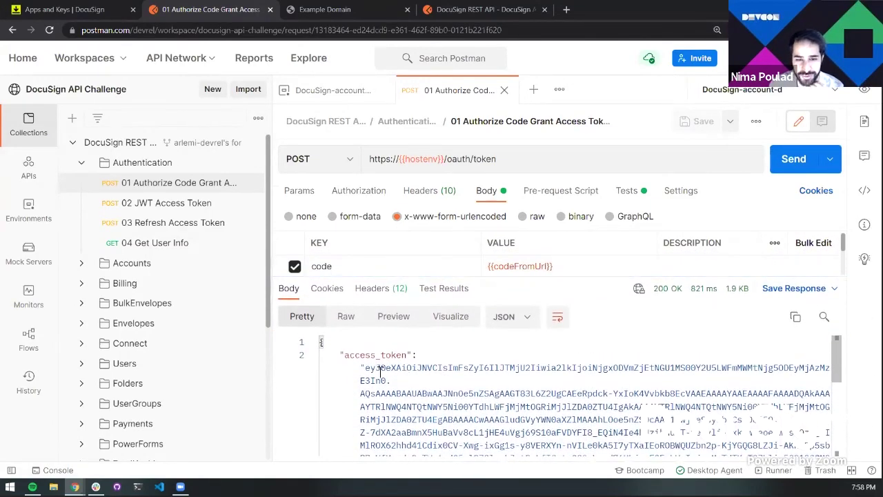
Send the 04 Get User Info request and review the user details in its 200 OK response
click(153, 245)
click(785, 161)
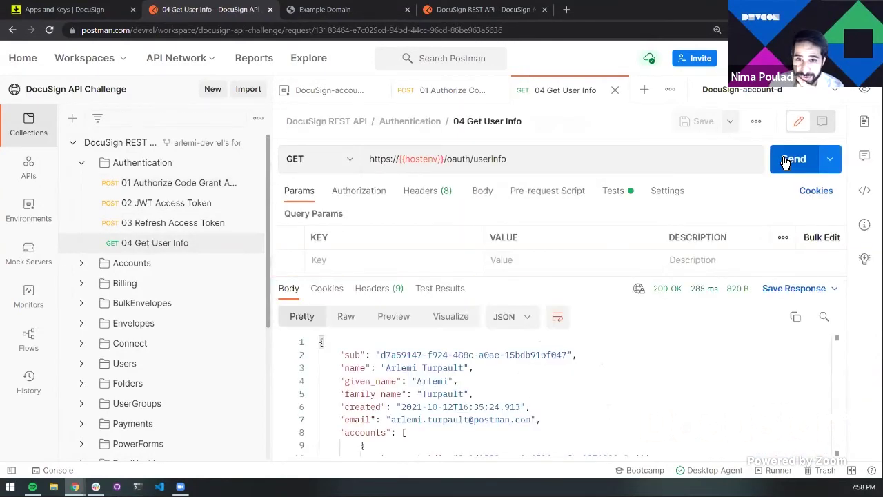
drag(476, 397, 322, 373)
click(521, 387)
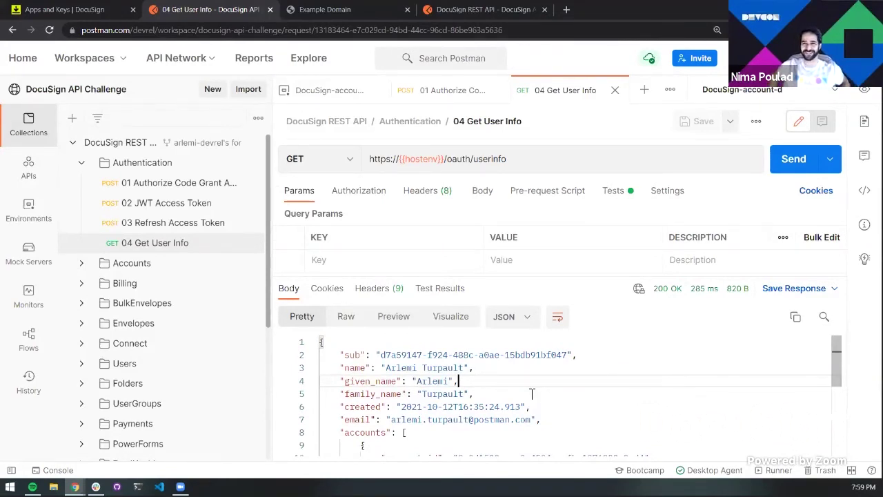
Collapse Authentication and Envelopes, expand Examples, and open '1. Create an Envelope'
click(82, 163)
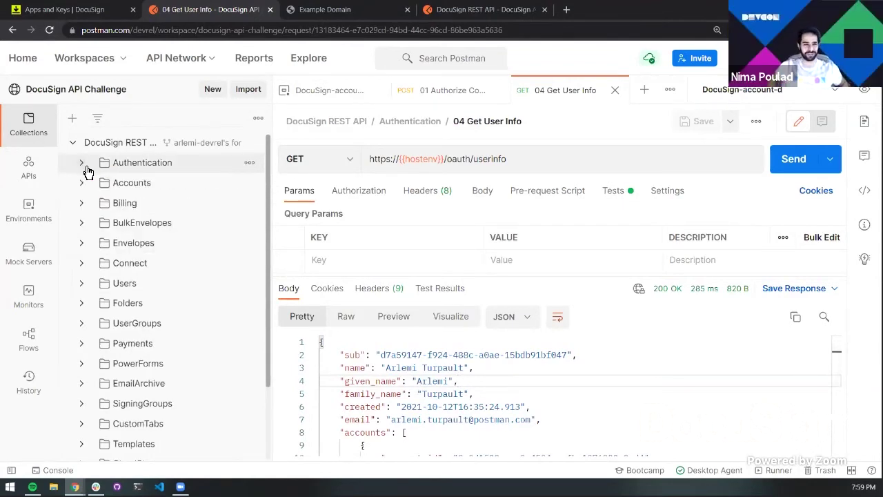
click(85, 251)
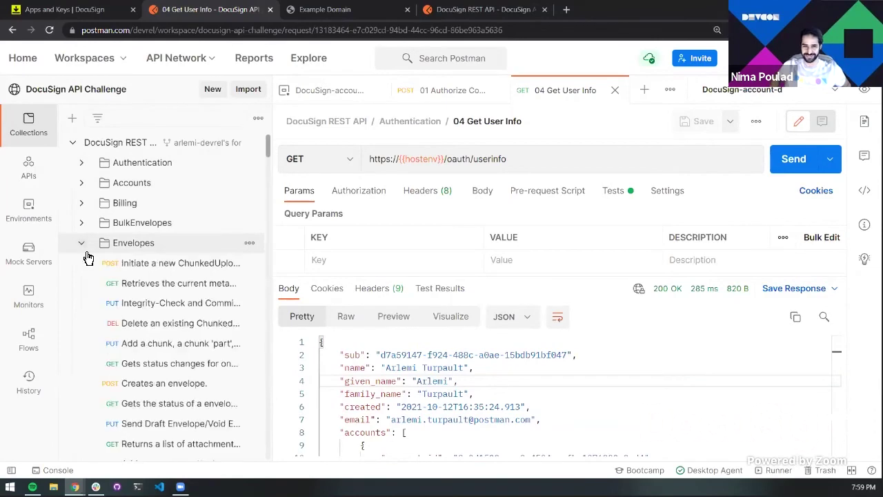
scroll(86, 254, down, 2)
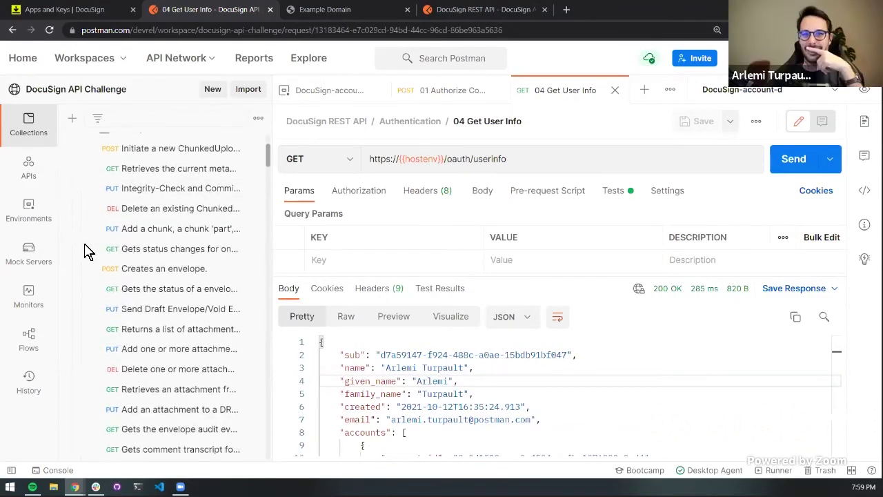
scroll(85, 220, up, 1)
click(82, 186)
scroll(84, 197, down, 1)
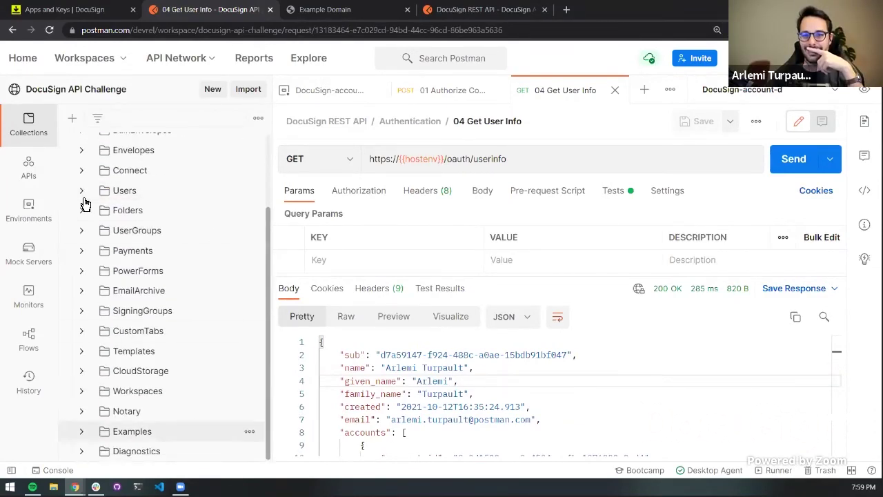
click(95, 432)
scroll(100, 351, down, 2)
click(100, 340)
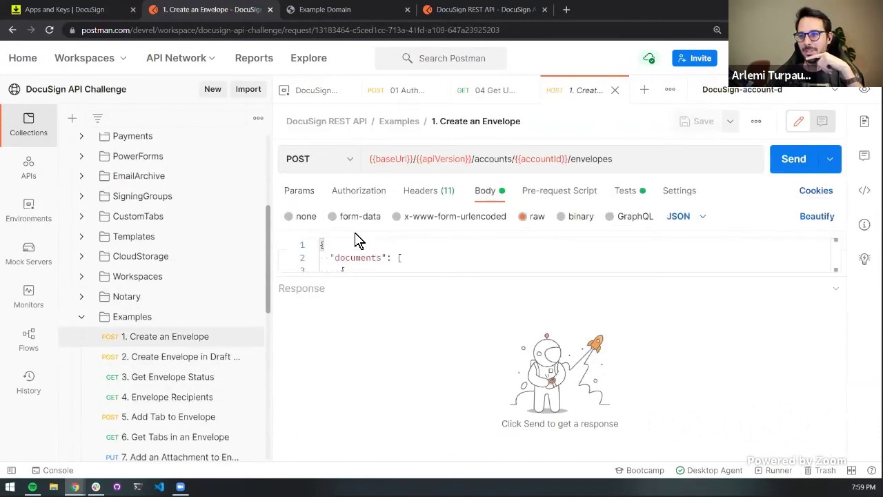
Look over the envelope's JSON body and send the Create an Envelope request
drag(452, 275, 467, 377)
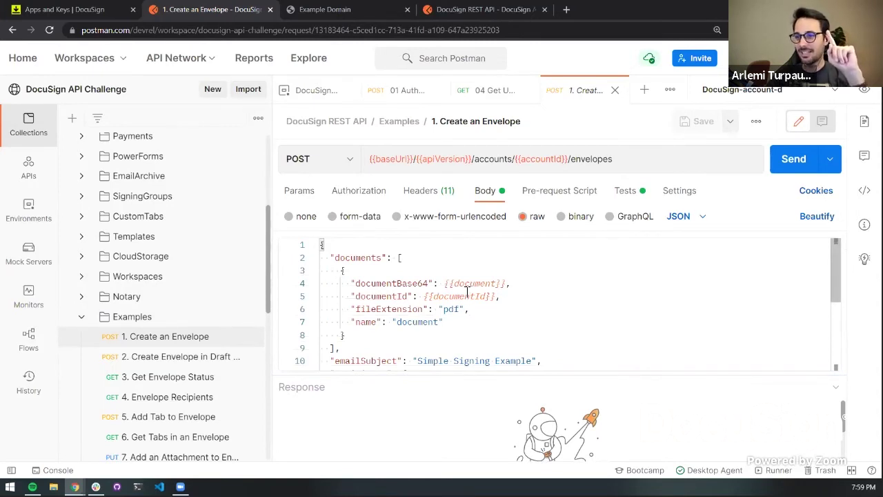
scroll(467, 293, down, 4)
scroll(467, 292, up, 4)
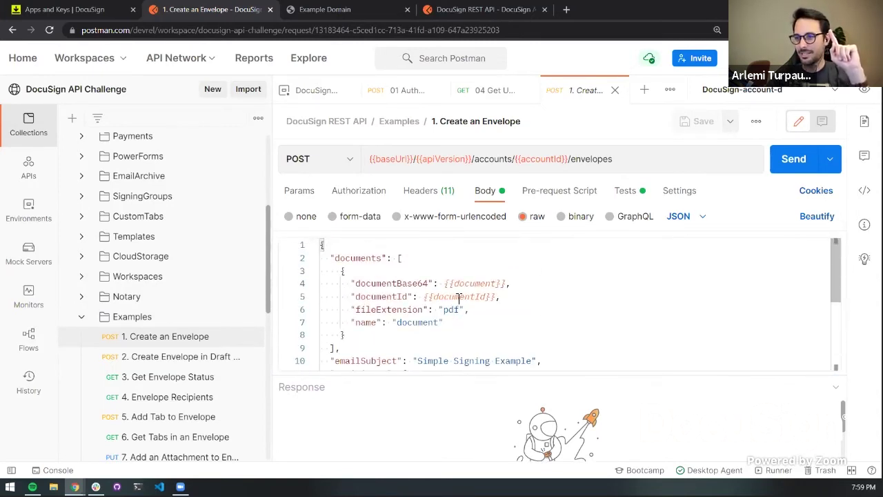
click(318, 193)
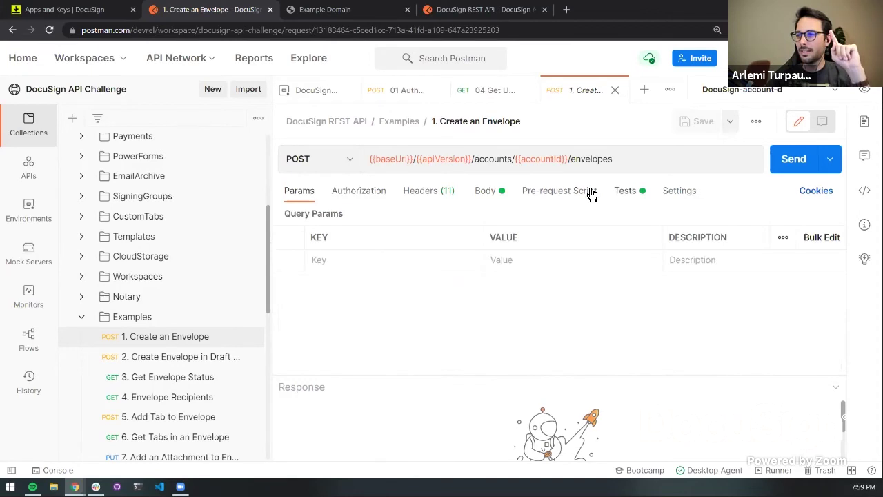
mouse_move(425, 169)
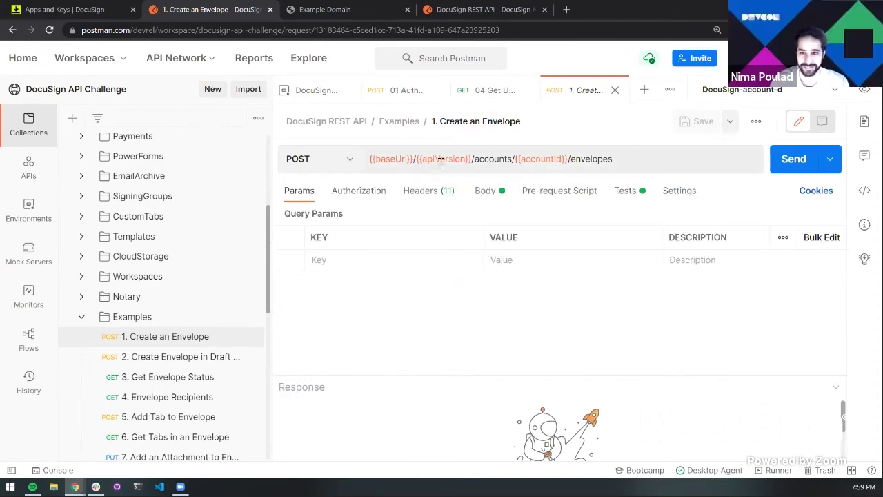
click(789, 160)
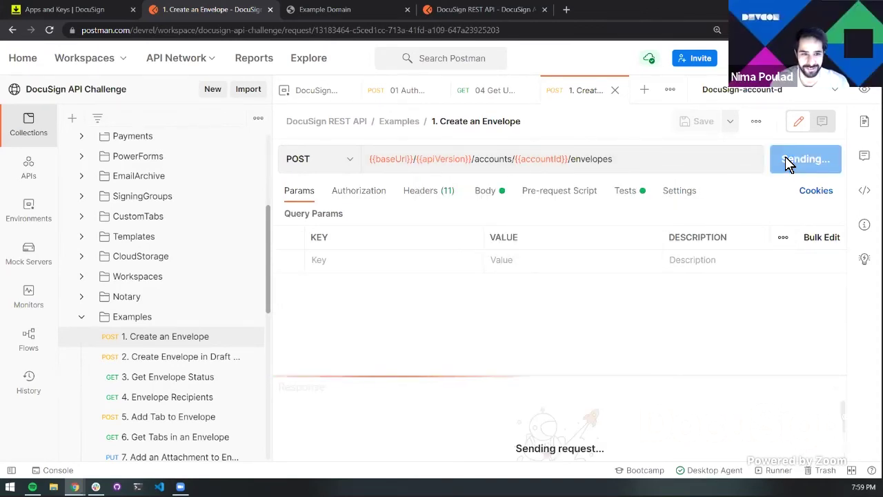
Enlarge the response to read the 400 INVALID_REQUEST_BODY error and recheck the raw JSON body
drag(603, 378, 623, 327)
click(492, 193)
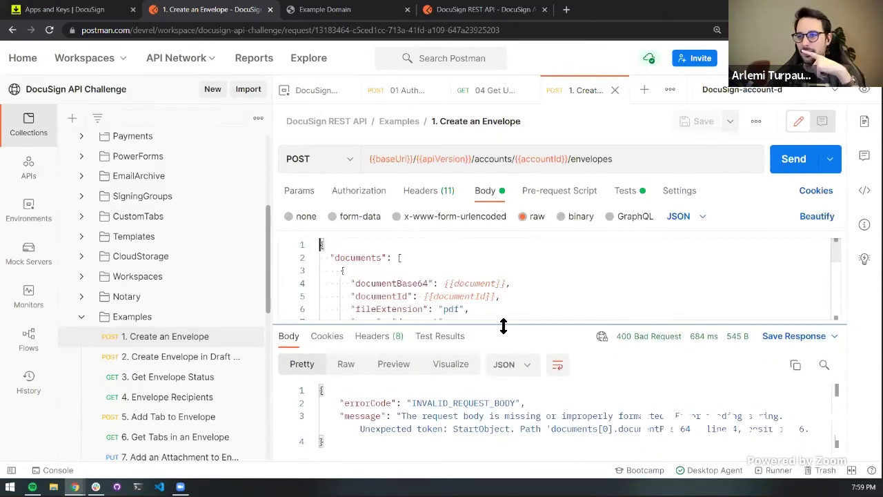
drag(505, 325, 509, 388)
scroll(510, 373, down, 3)
scroll(511, 373, down, 2)
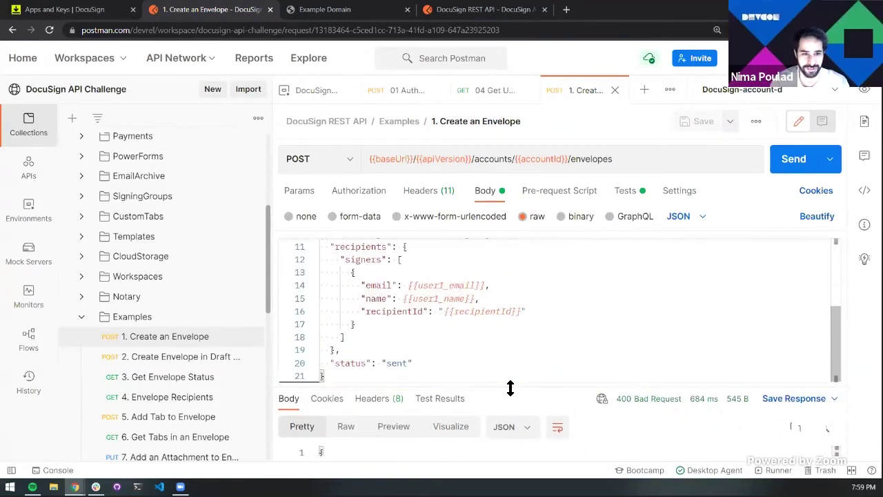
scroll(495, 337, up, 3)
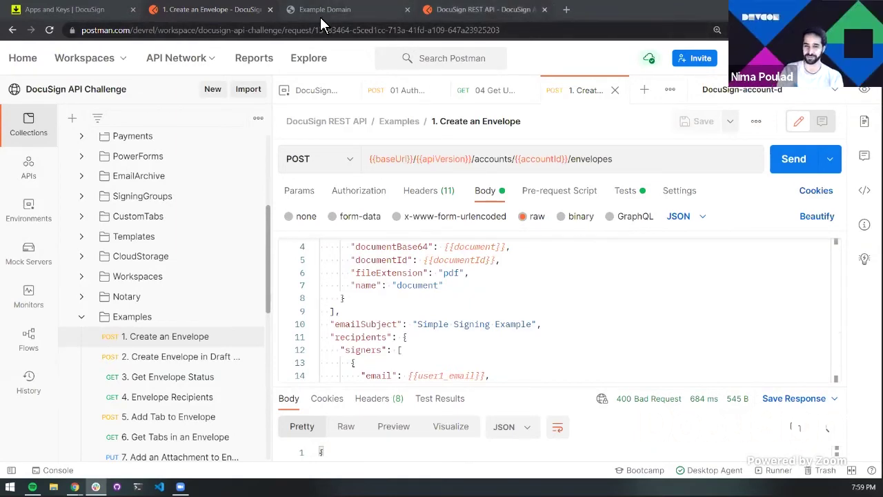
Search Postman for 'docusign' and open DocuSign's public eSignature REST API collection
click(507, 14)
click(418, 58)
text(doc)
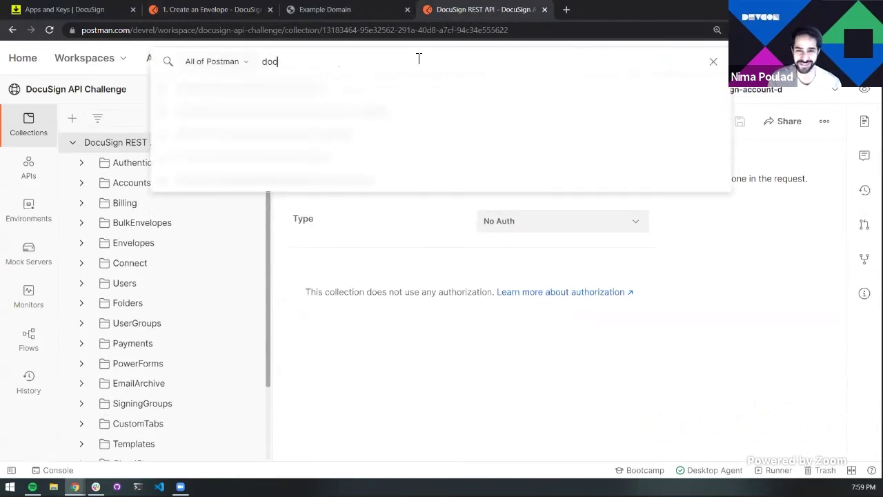
text(usign)
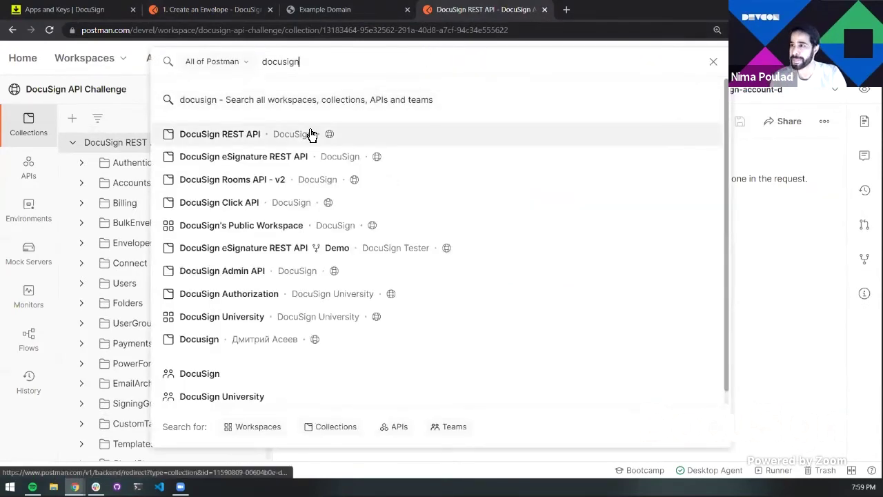
click(335, 147)
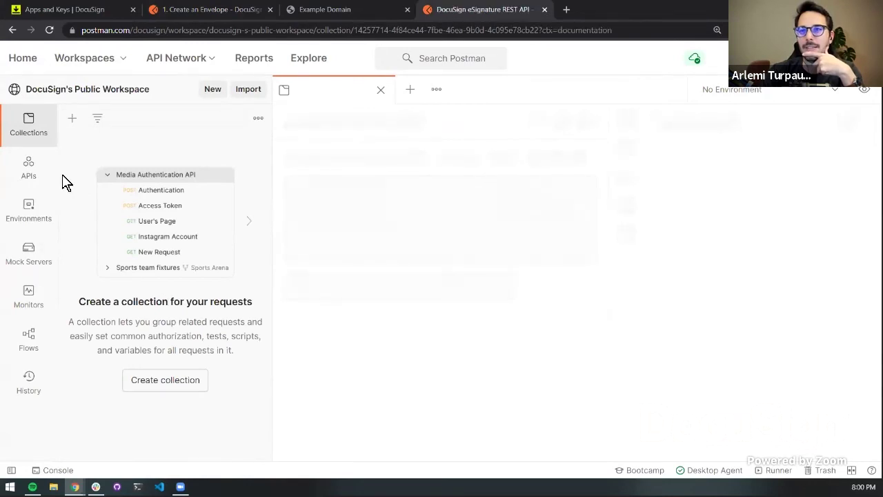
Open the public collection's Examples > 1. Create Envelope request and view its JSON body
click(73, 183)
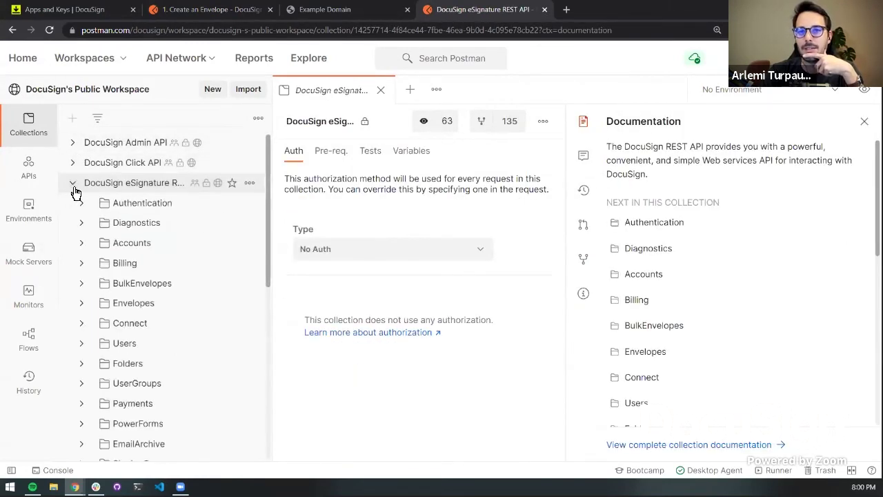
scroll(75, 192, down, 6)
click(90, 336)
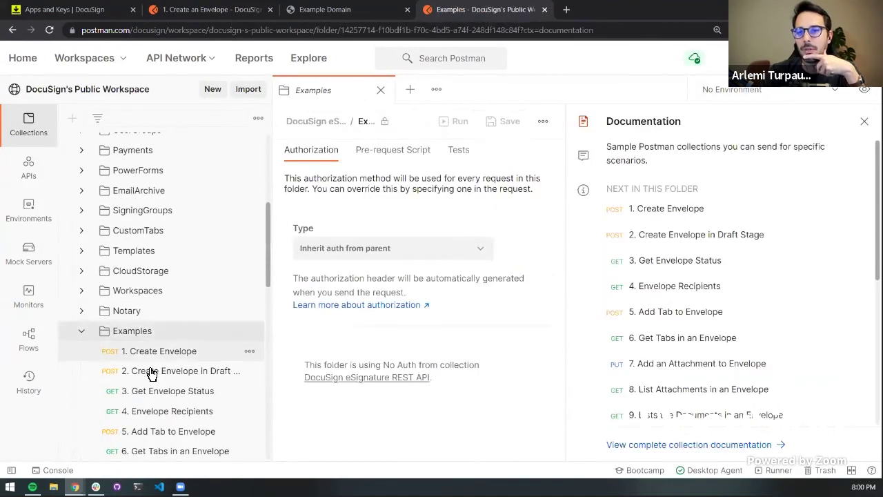
click(178, 358)
click(487, 193)
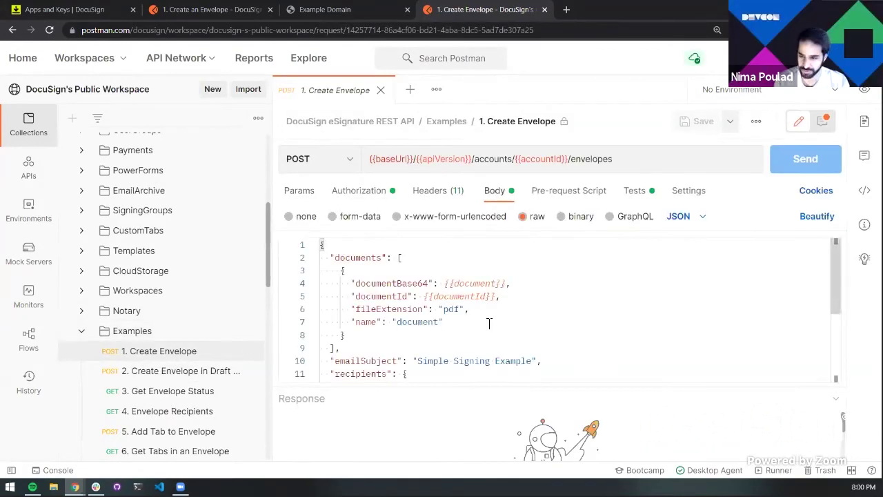
scroll(487, 318, down, 3)
Open the public DocuSign-account-d environment and select the document variable's current value
click(30, 219)
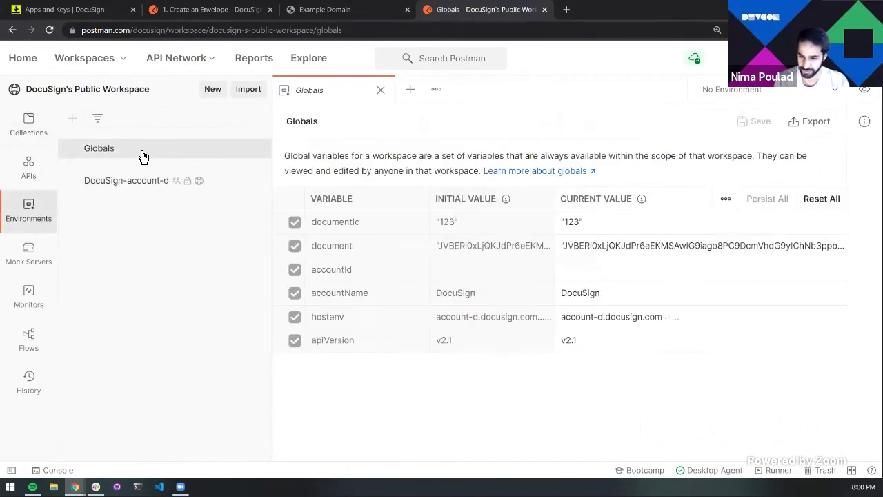
click(131, 183)
scroll(462, 222, down, 3)
scroll(462, 222, up, 3)
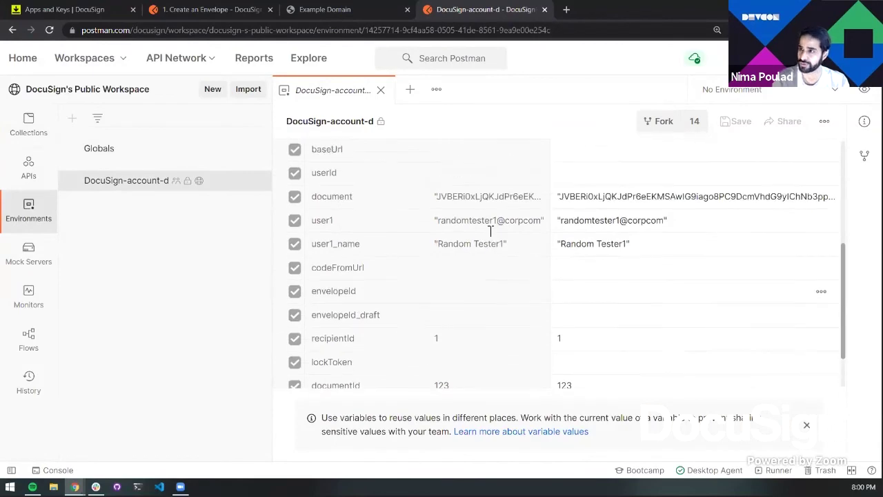
double_click(641, 255)
Select the full public base64 document value, then show the fork's DocuSign-account-d environment variables
key(ctrl+a)
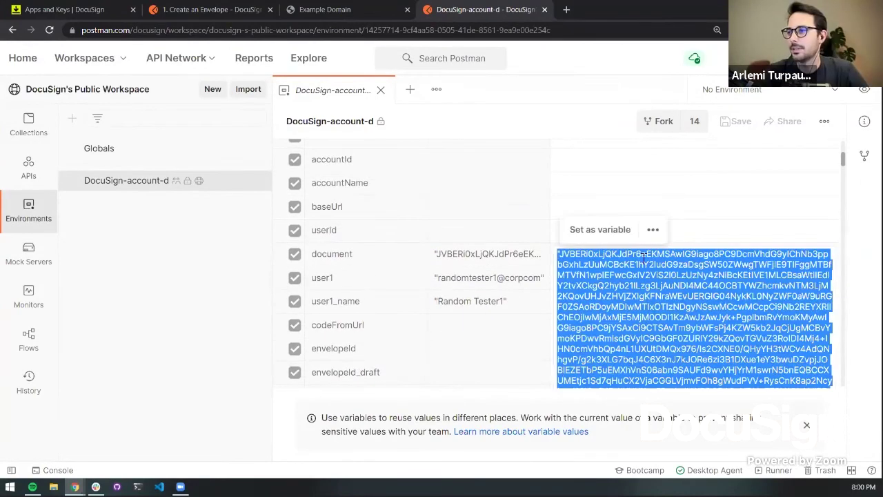
click(201, 13)
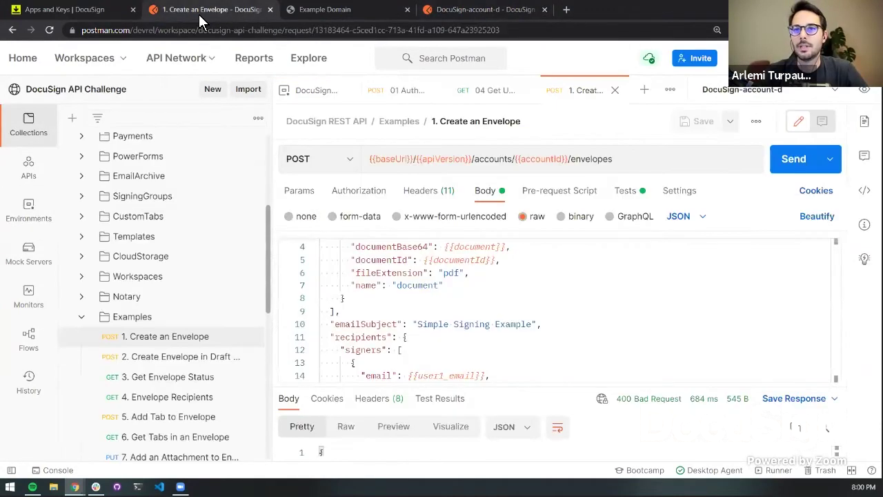
click(44, 210)
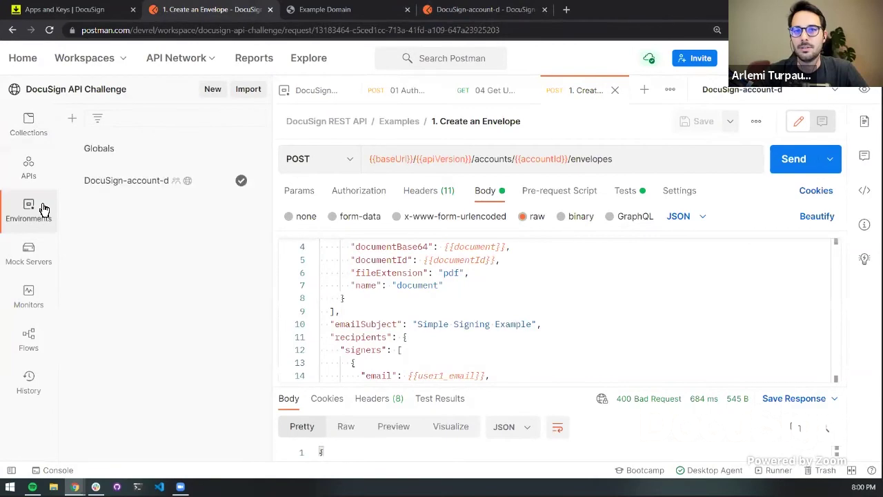
click(126, 180)
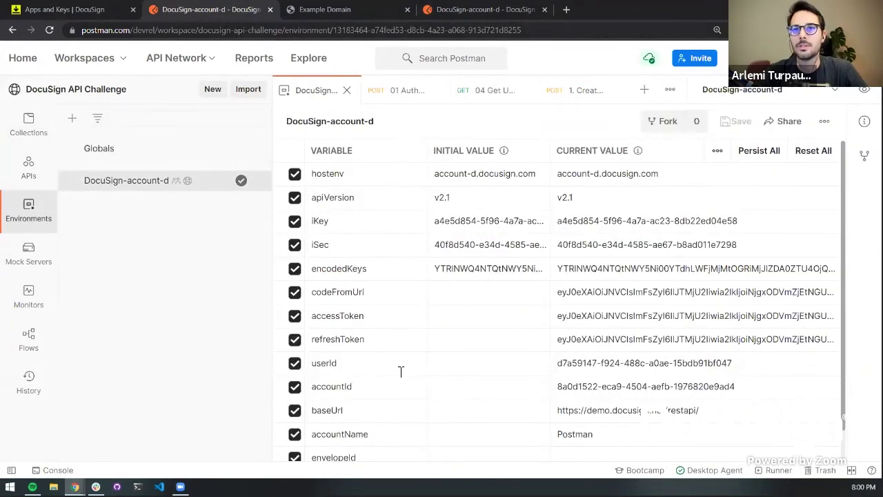
scroll(391, 366, down, 2)
scroll(372, 310, up, 2)
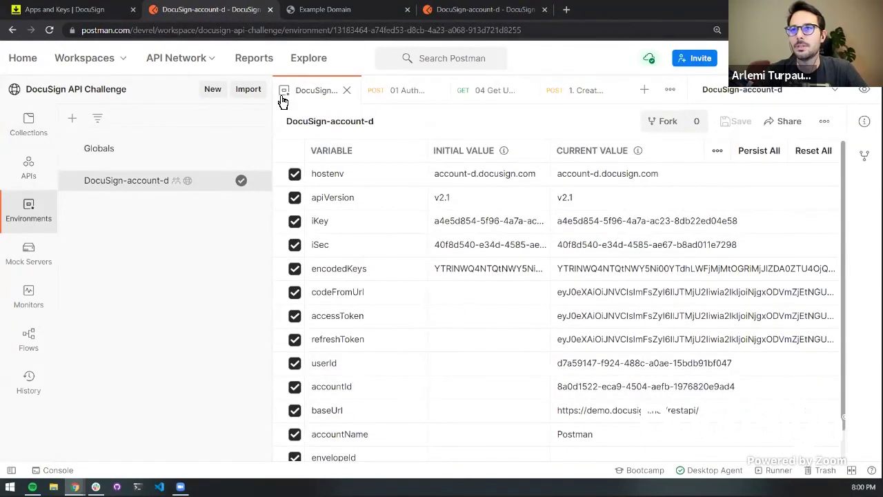
click(467, 10)
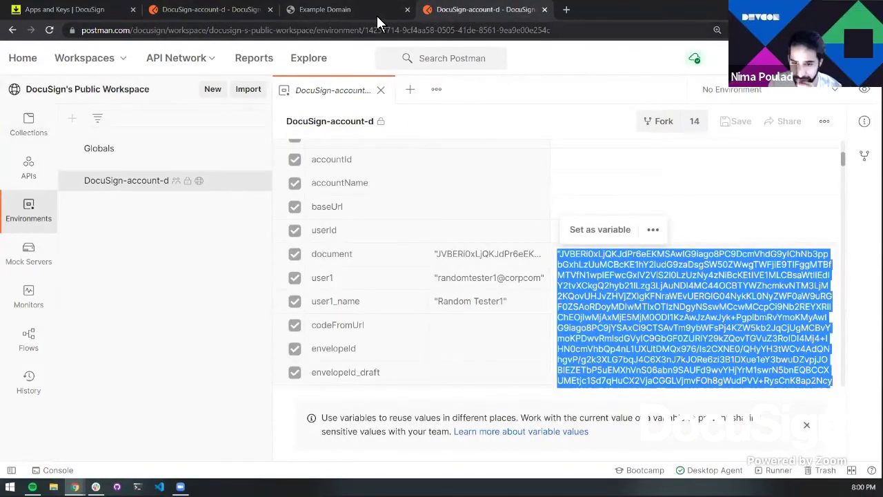
key(ctrl+2)
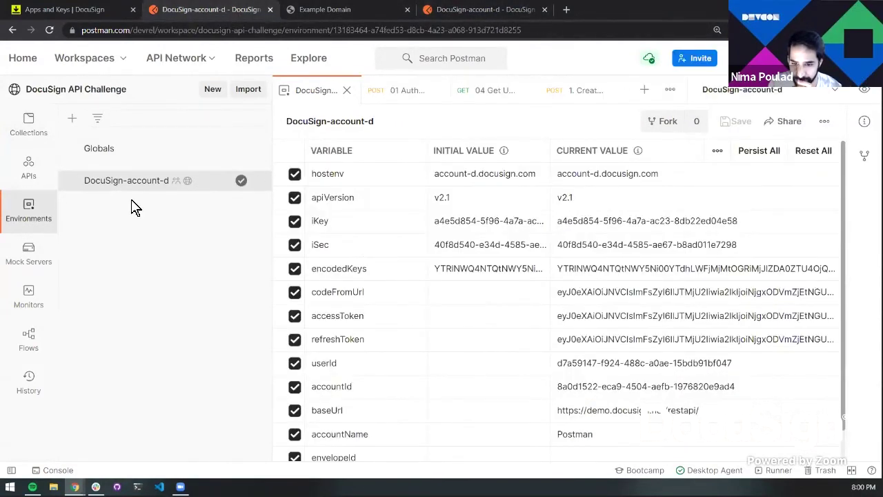
scroll(134, 205, down, 1)
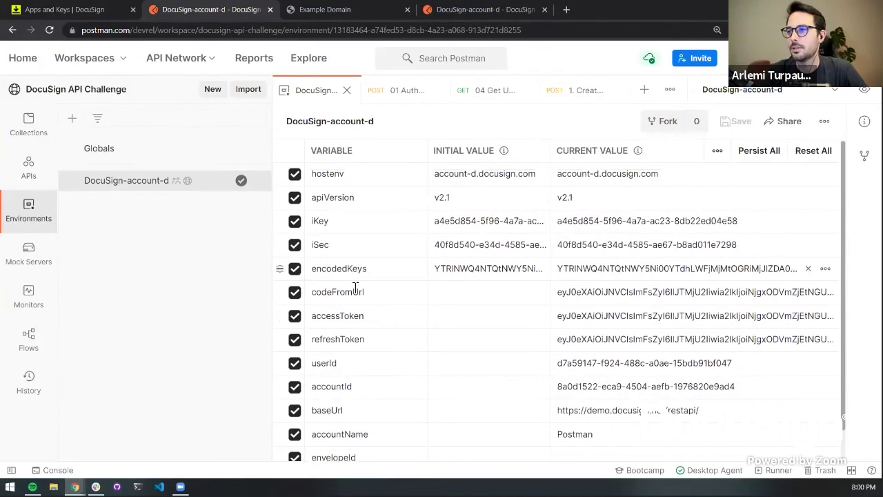
scroll(345, 276, down, 1)
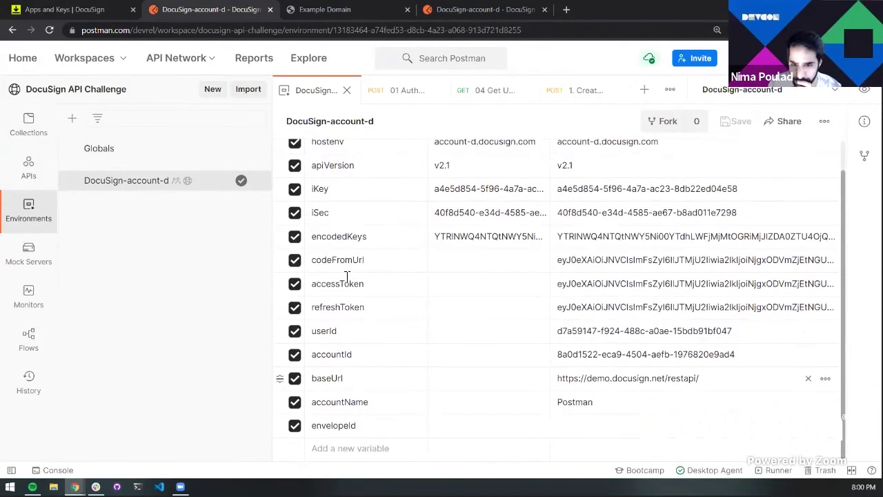
Add a 'document' environment variable holding the pasted base64 PDF string and save
click(376, 459)
text(document)
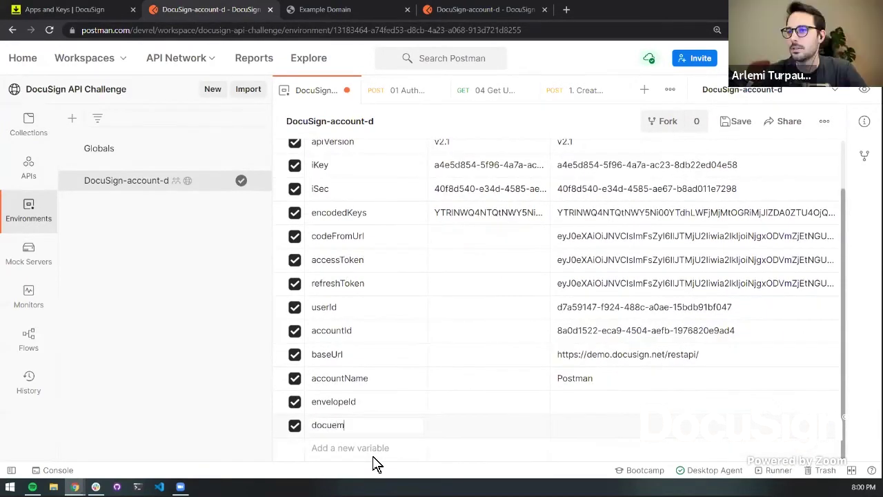
key(Tab)
key(ctrl+v)
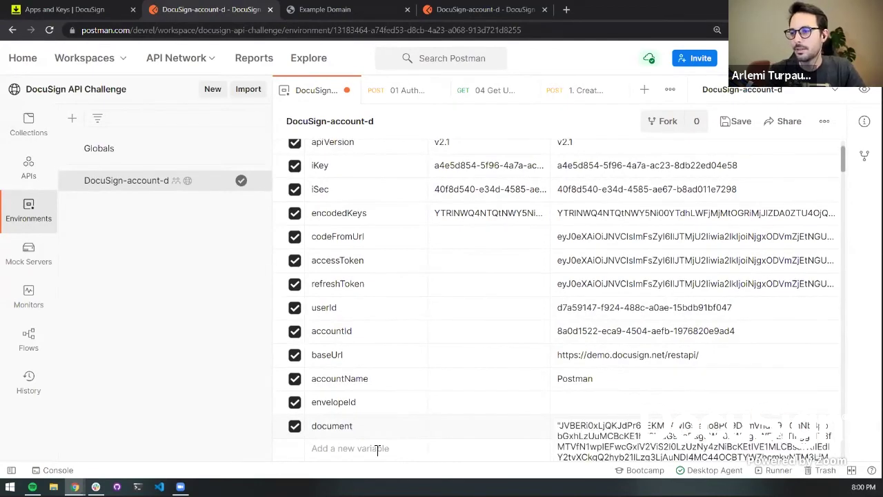
key(ctrl+s)
Send Create an Envelope and enlarge the pane to read the 400 Bad Request error
click(576, 91)
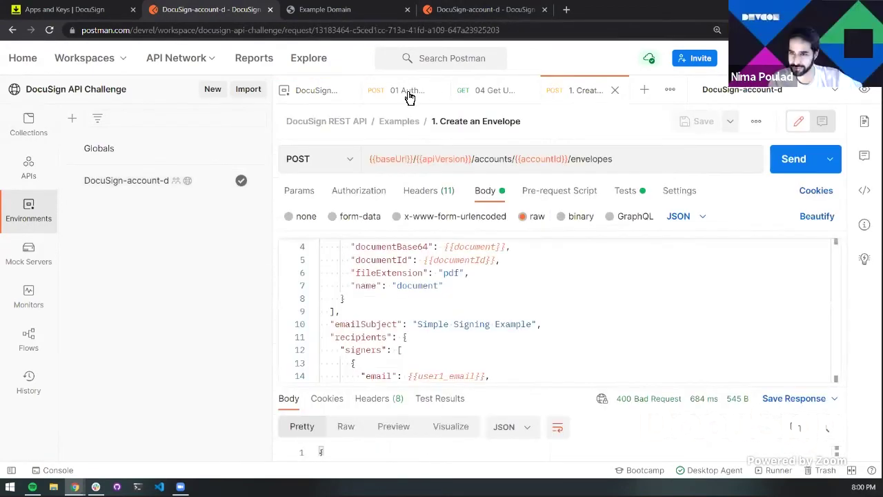
key(ctrl+Return)
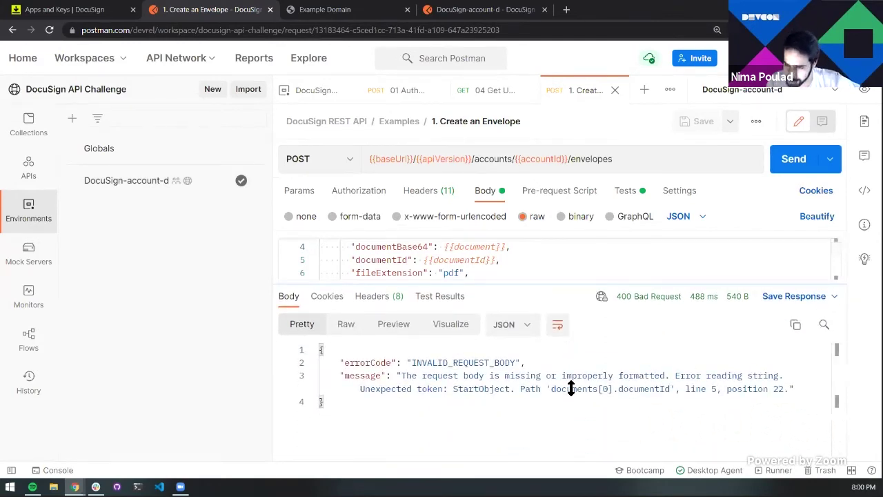
drag(581, 288, 581, 385)
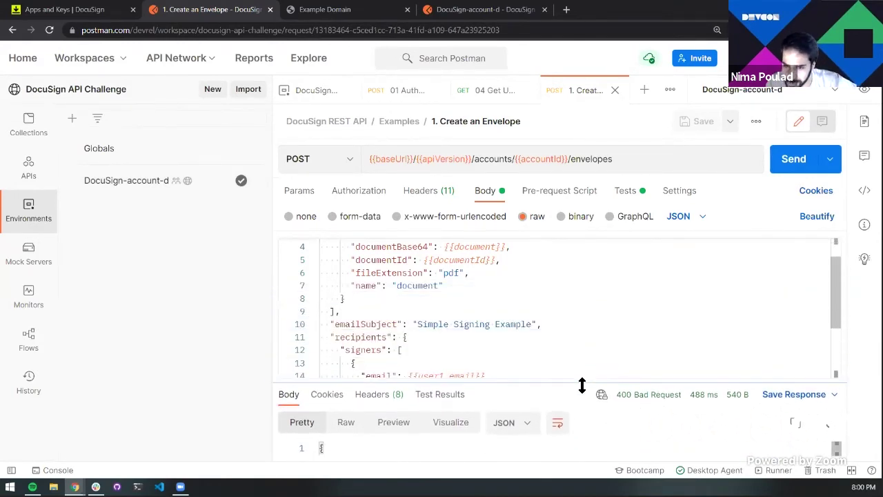
scroll(523, 354, down, 1)
scroll(524, 355, up, 2)
Check the {{document}} and {{documentId}} placeholders against the public DocuSign-account-d environment
double_click(484, 285)
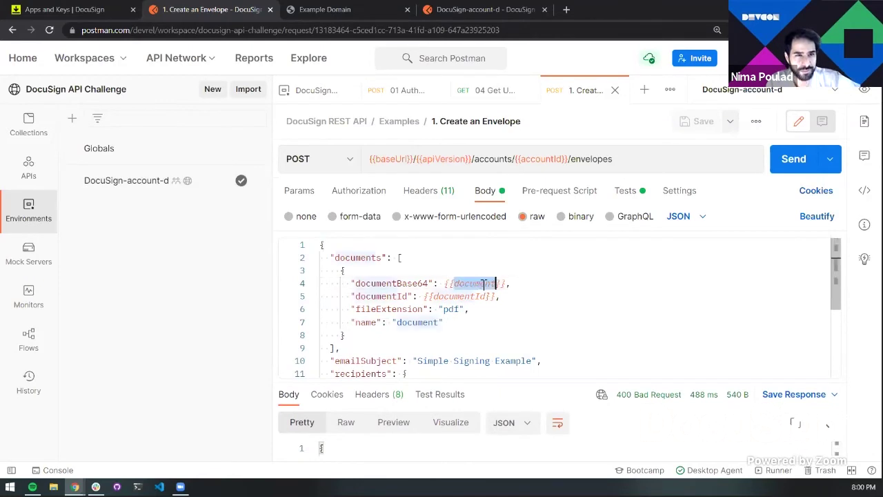
double_click(476, 297)
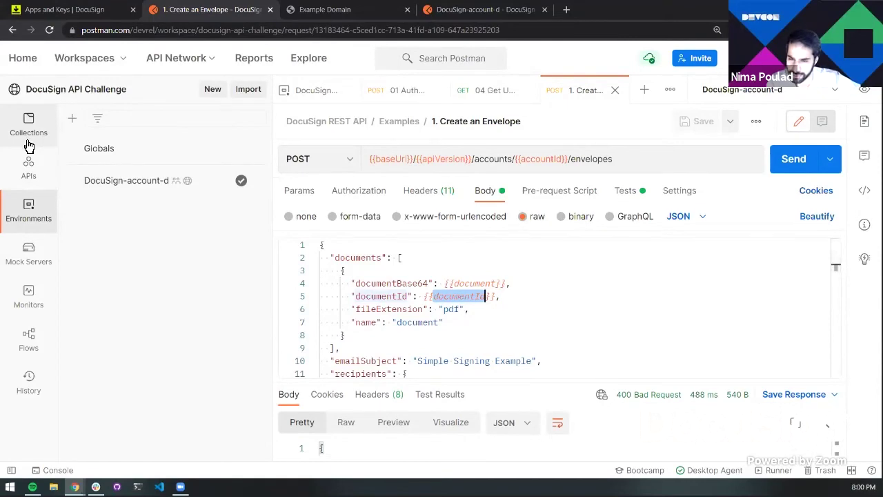
click(483, 15)
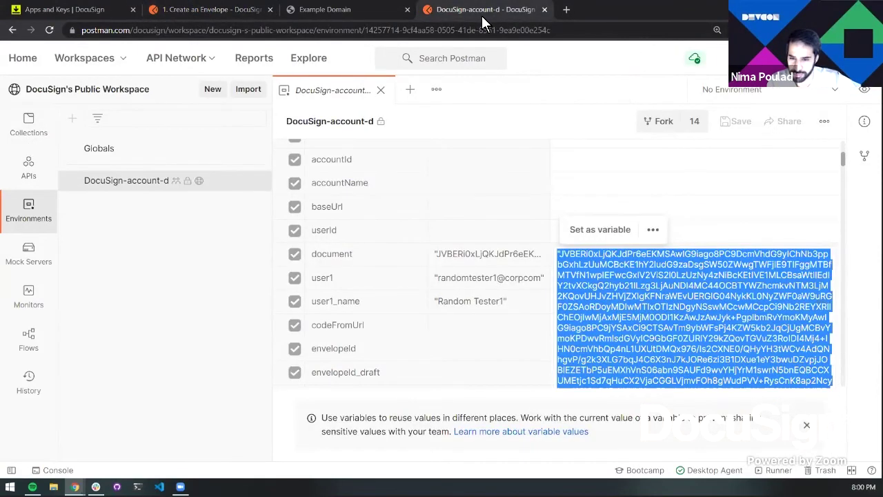
scroll(384, 280, up, 5)
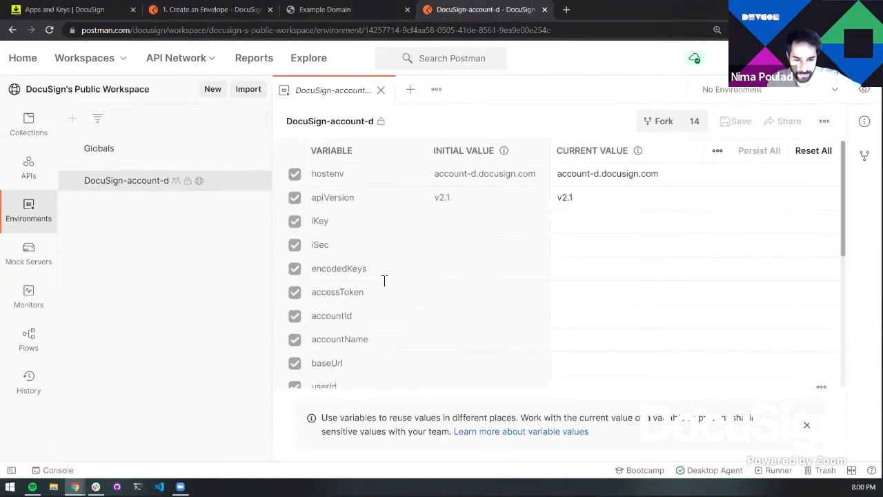
scroll(341, 245, down, 5)
click(304, 9)
key(ctrl+shift+Tab)
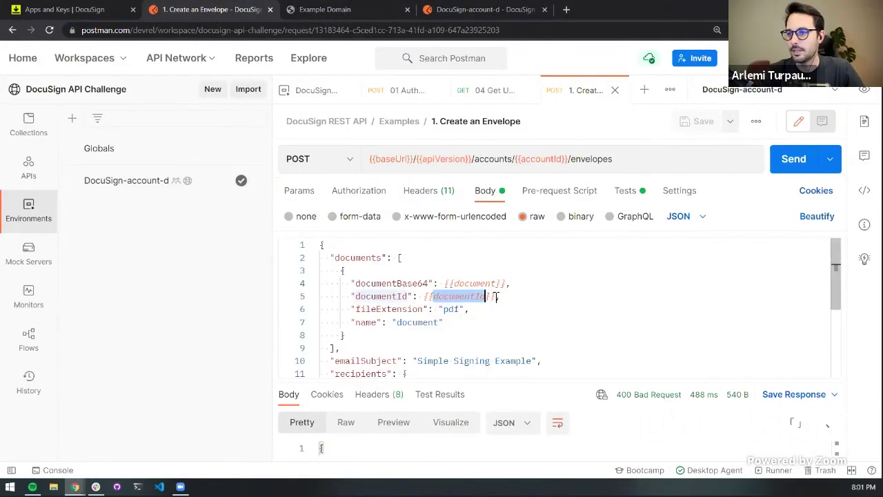
Replace the {{documentId}} placeholder on line 5 with 123 and save the request
scroll(497, 296, down, 4)
scroll(499, 295, up, 3)
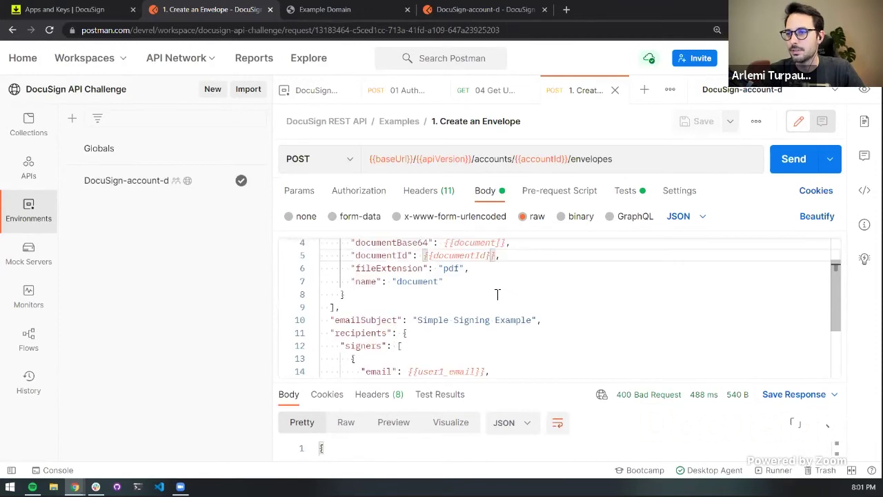
key(ctrl+BackSpace)
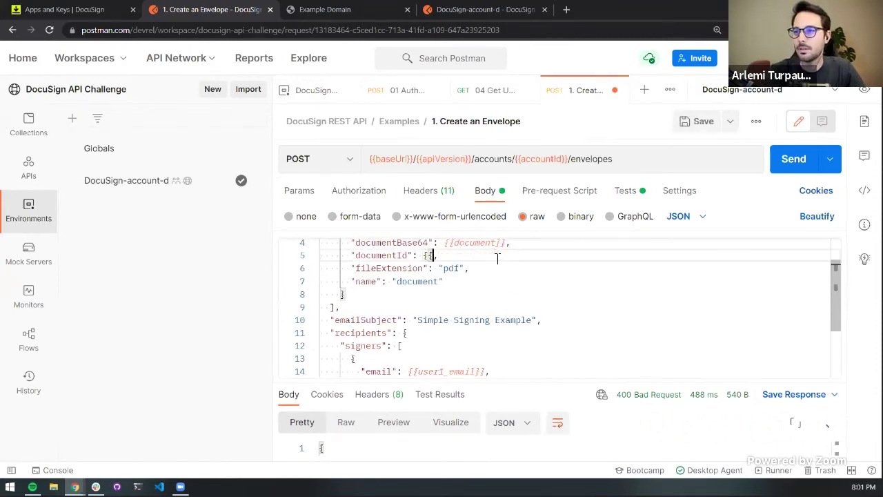
key(BackSpace)
key(BackSpace)
text(123)
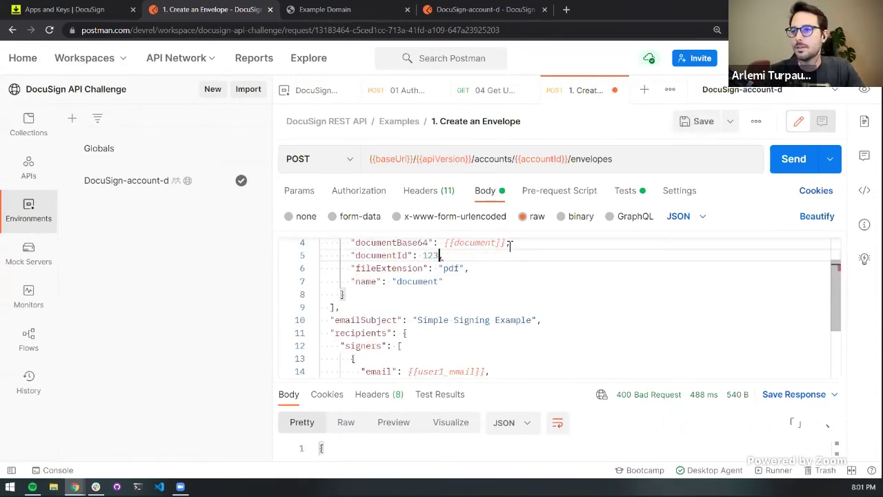
key(ctrl+s)
Resend and read the new 400 error flagging recipients.signers[0] on line 14
click(792, 162)
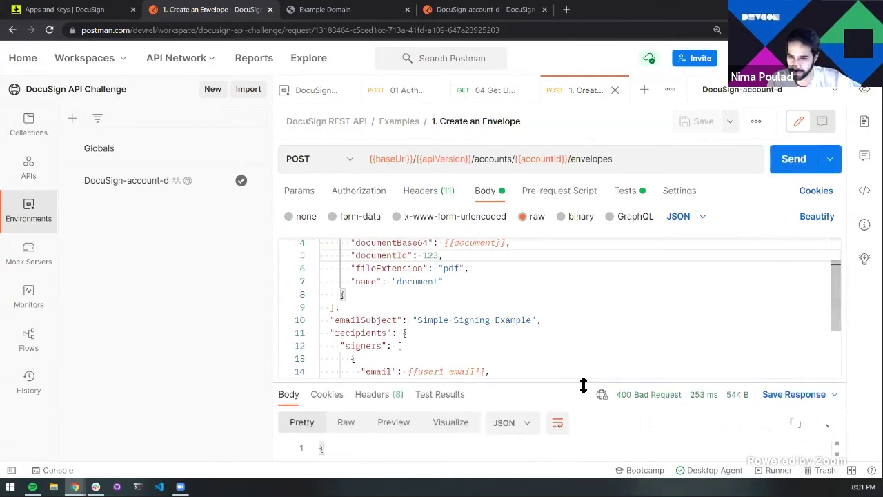
drag(584, 385, 592, 318)
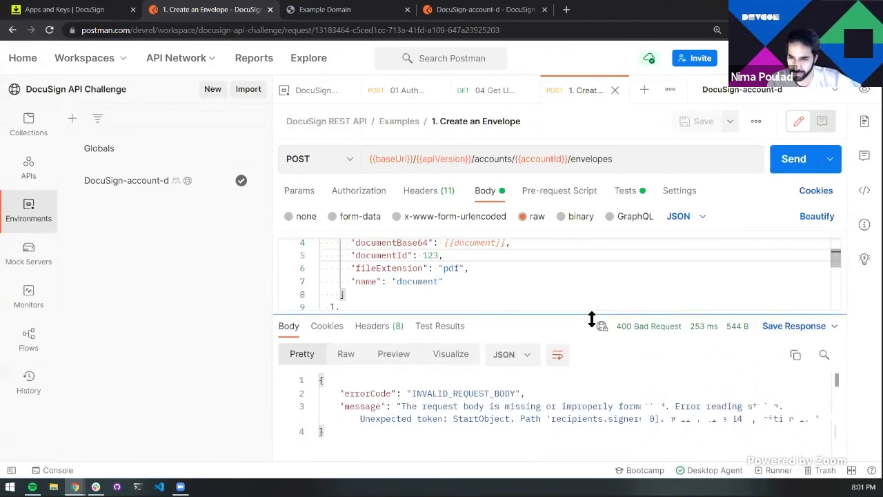
drag(450, 418, 659, 419)
click(645, 419)
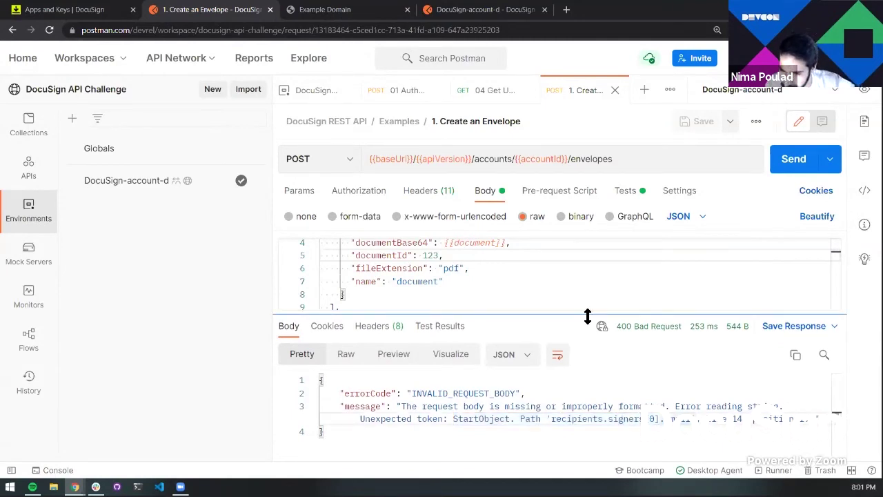
drag(588, 316, 588, 325)
scroll(588, 319, down, 3)
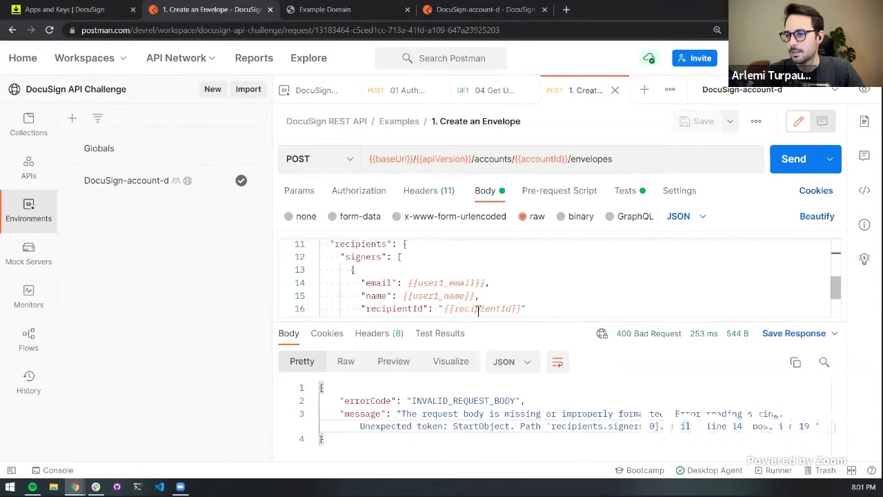
click(450, 283)
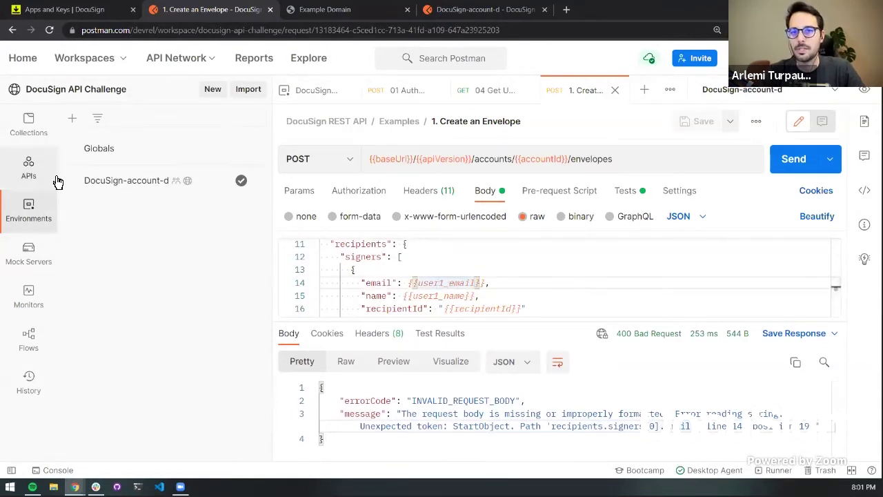
Back in Create an Envelope, replace the user1_email placeholder with {{$randomEmail}}
click(94, 184)
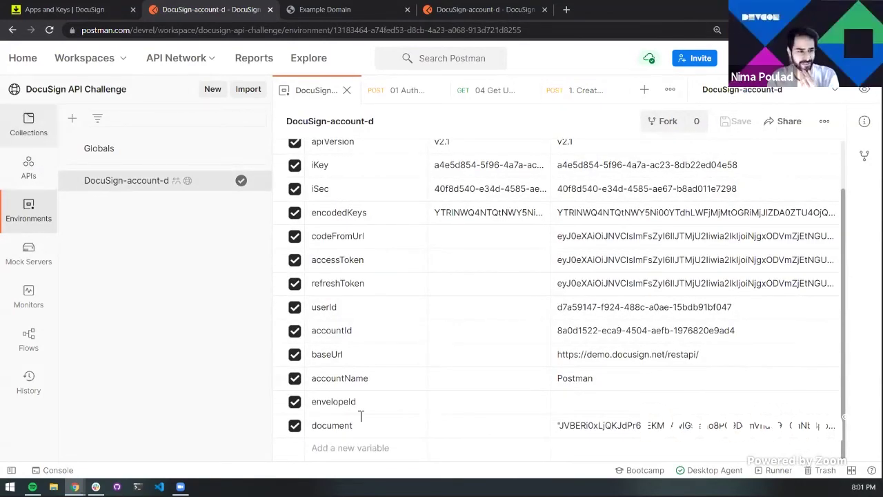
click(526, 89)
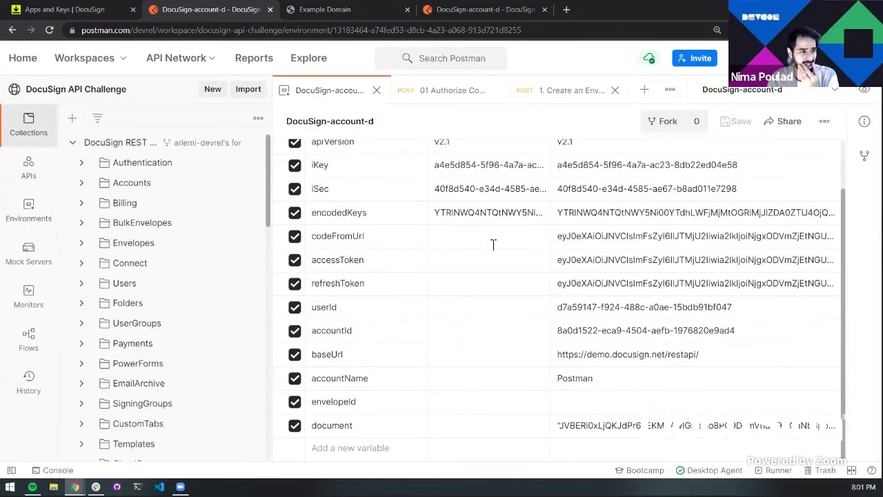
click(552, 102)
drag(485, 283, 434, 283)
double_click(434, 282)
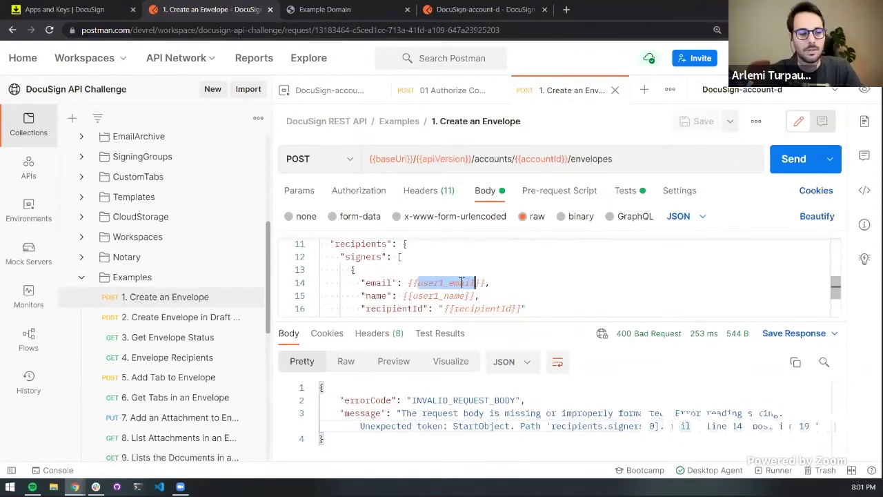
text($randomEmail)
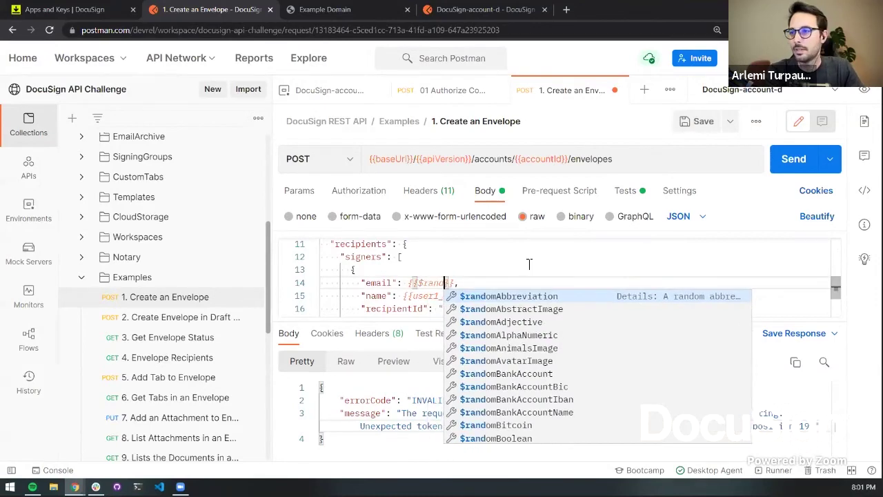
Replace the user1_name placeholder on line 15 with {{$randomLastName}}
key(Down)
key(ctrl+d)
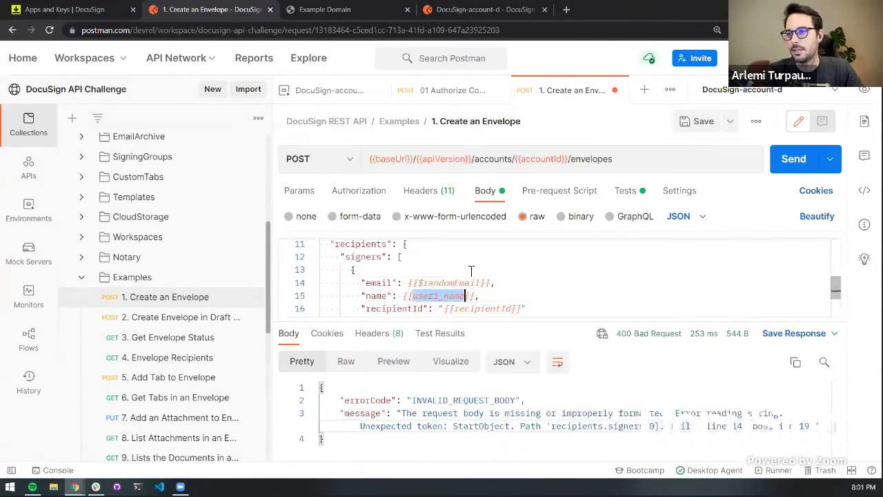
key(BackSpace)
text($randomNa)
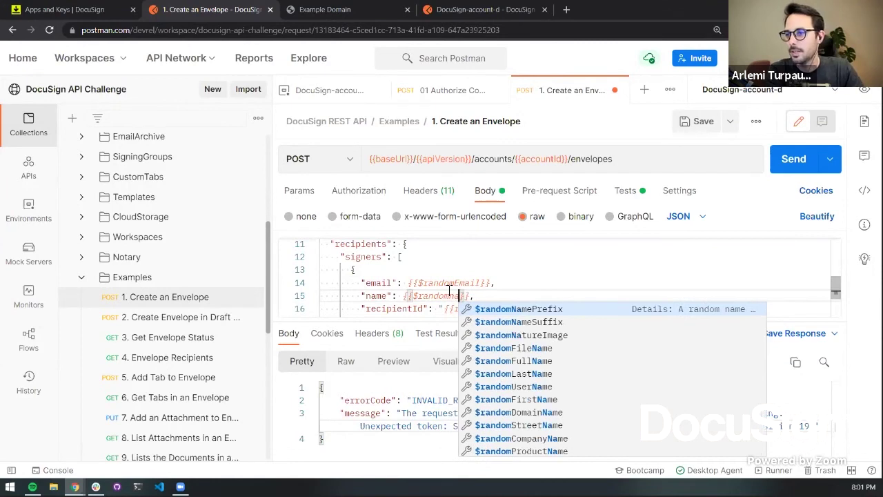
key(Down)
key(Down)
key(Down)
key(Down)
key(Down)
key(Return)
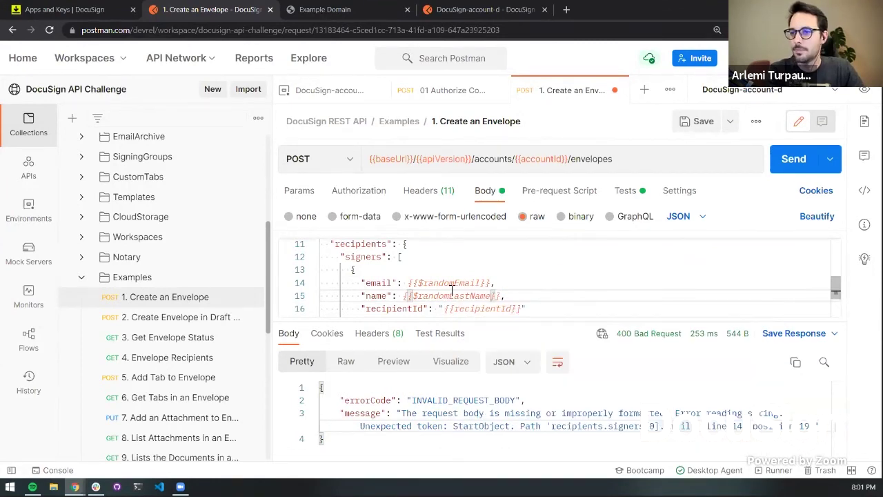
Replace the recipientId placeholder on line 16 with {{$randomBs}} and save
scroll(455, 292, down, 1)
double_click(510, 264)
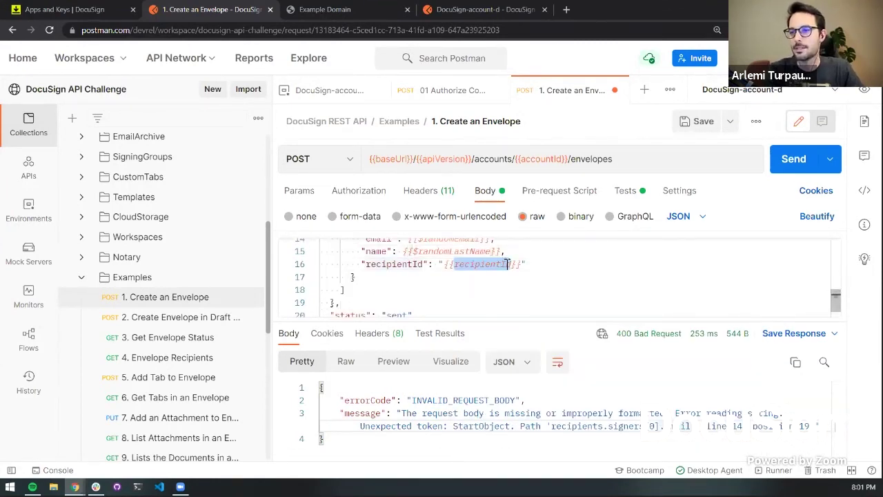
key(BackSpace)
text($random)
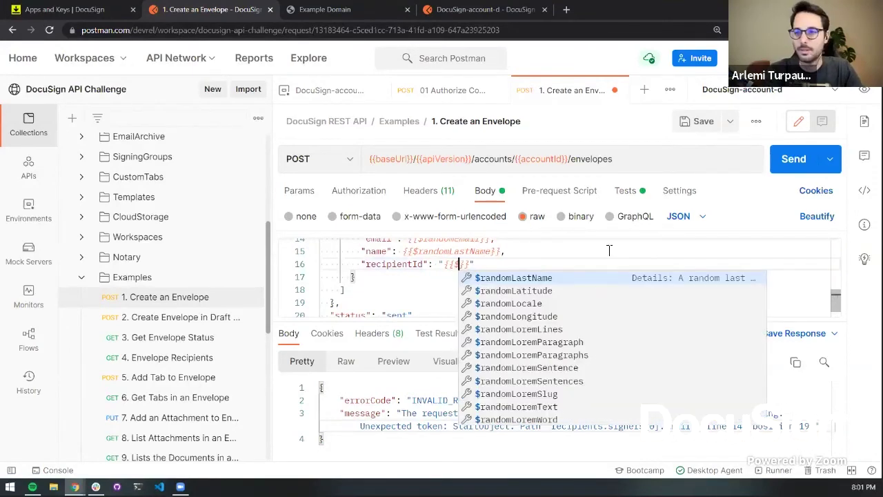
text(bs)
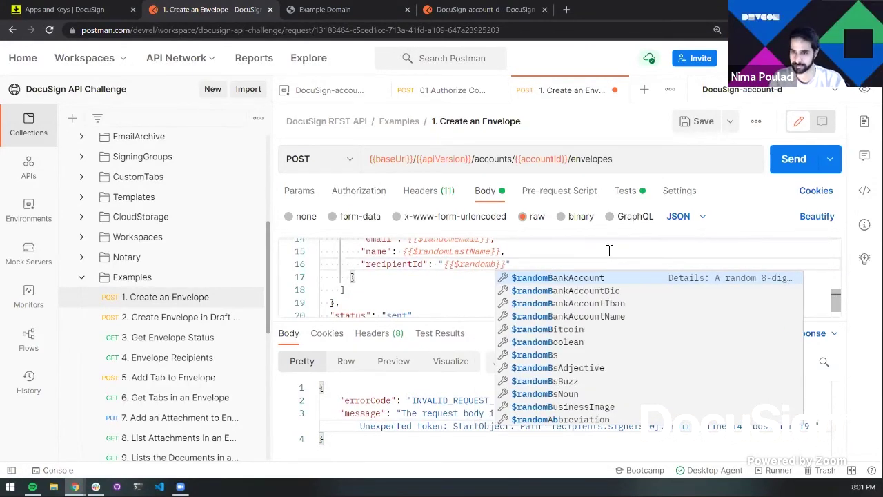
key(Return)
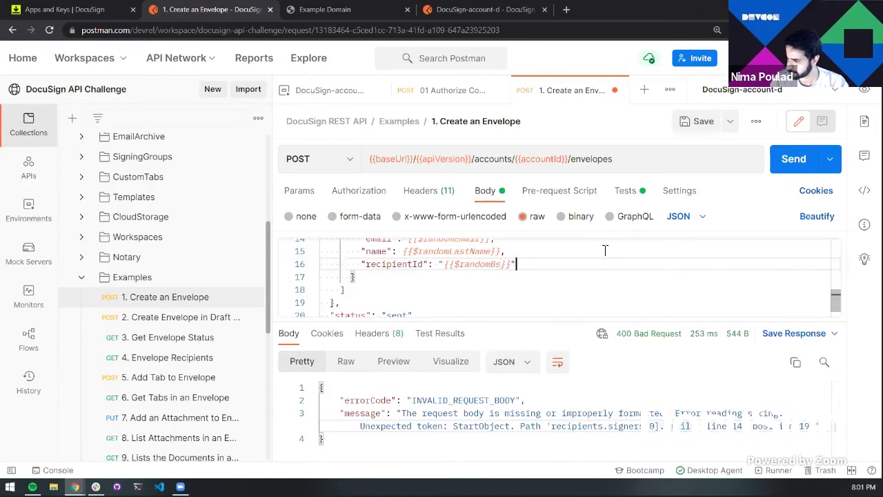
scroll(599, 261, down, 1)
scroll(599, 262, up, 2)
key(ctrl+s)
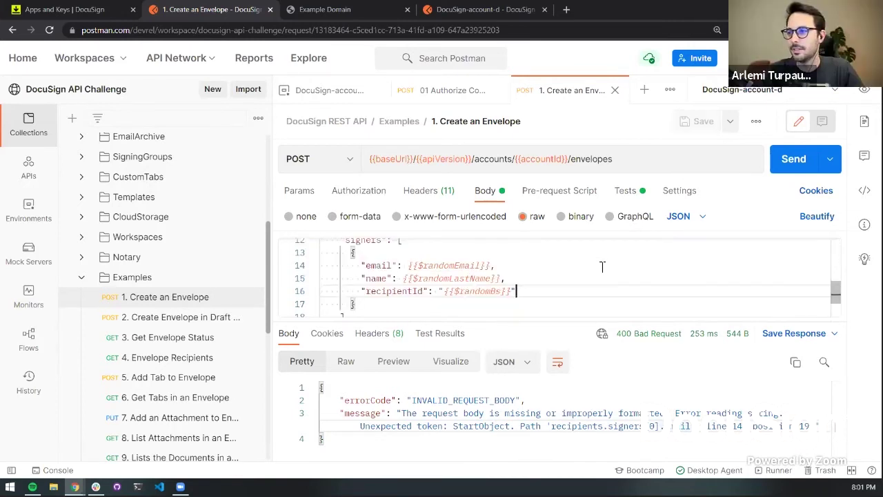
Send the request with random signer values, which still returns 400
click(791, 158)
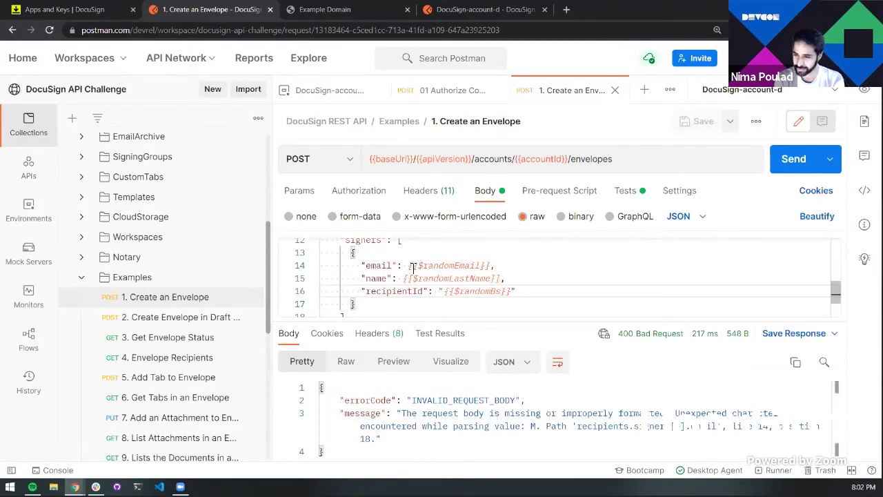
double_click(483, 292)
click(458, 292)
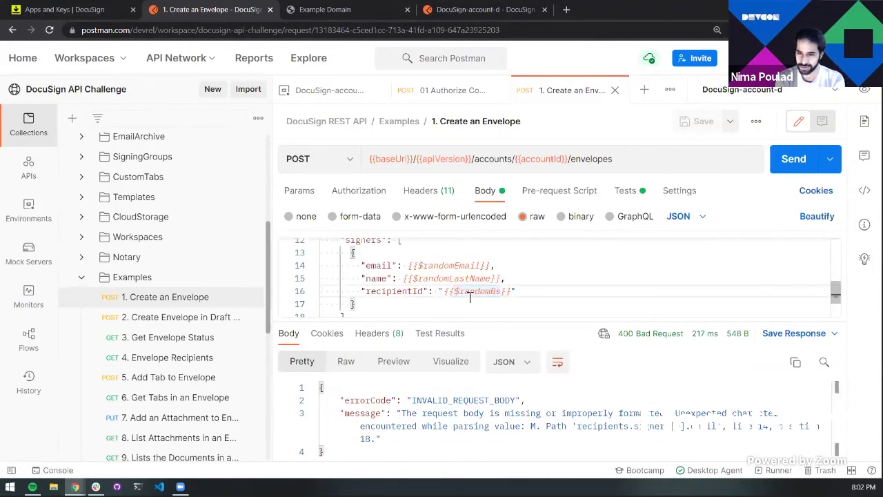
double_click(435, 265)
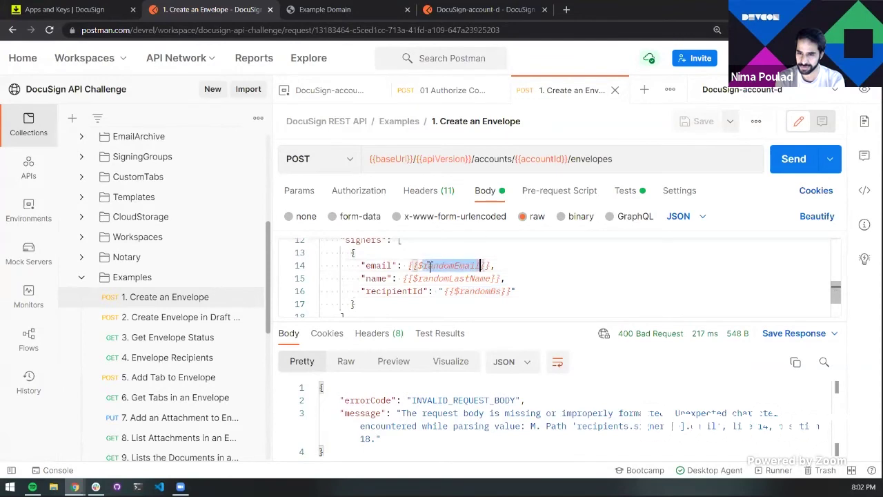
click(408, 266)
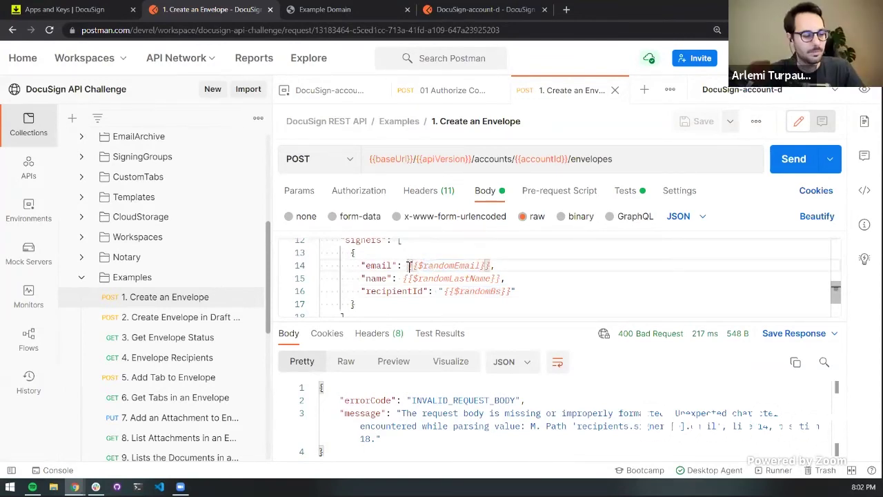
Replace {{$randomEmail}} with a real signer email address ending in postman.com
drag(491, 266, 411, 265)
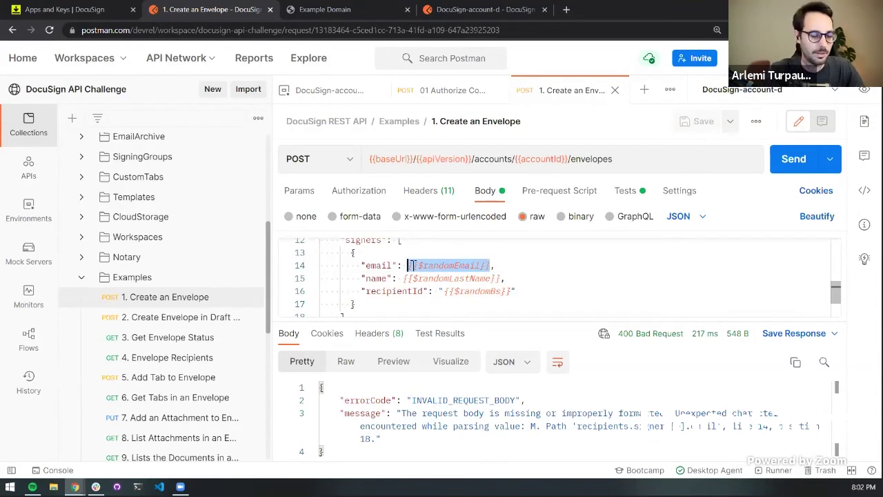
text(")
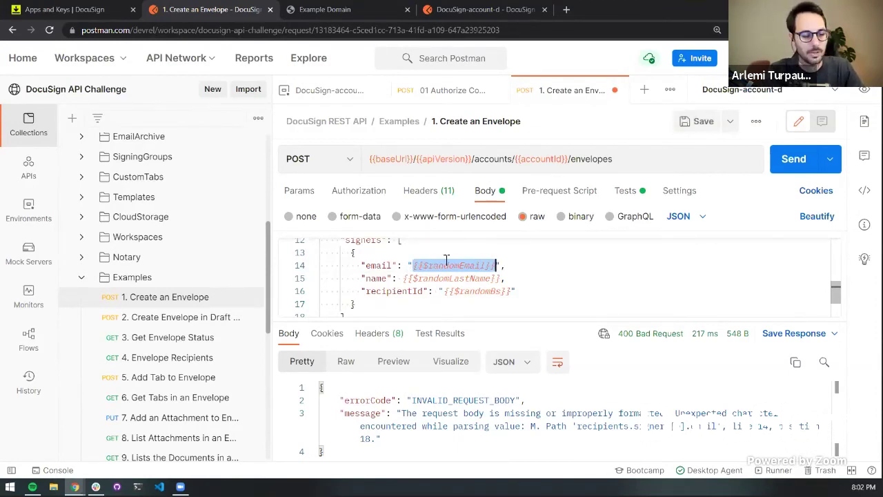
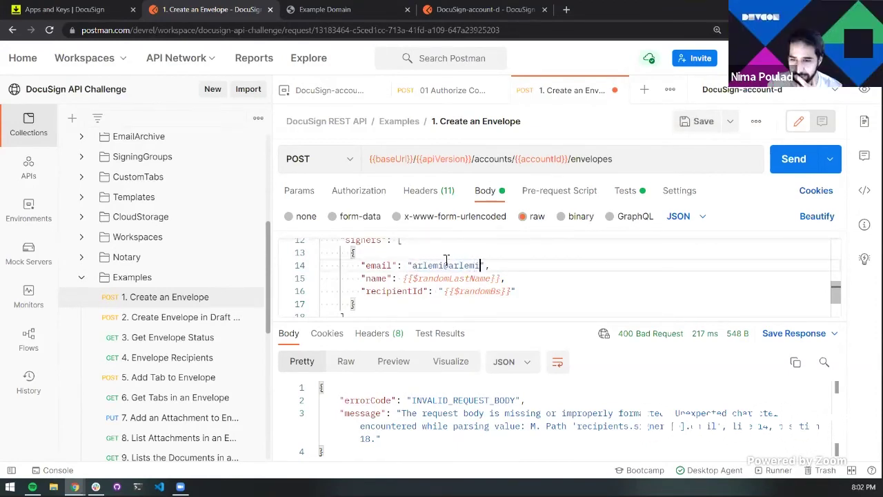
key(Down)
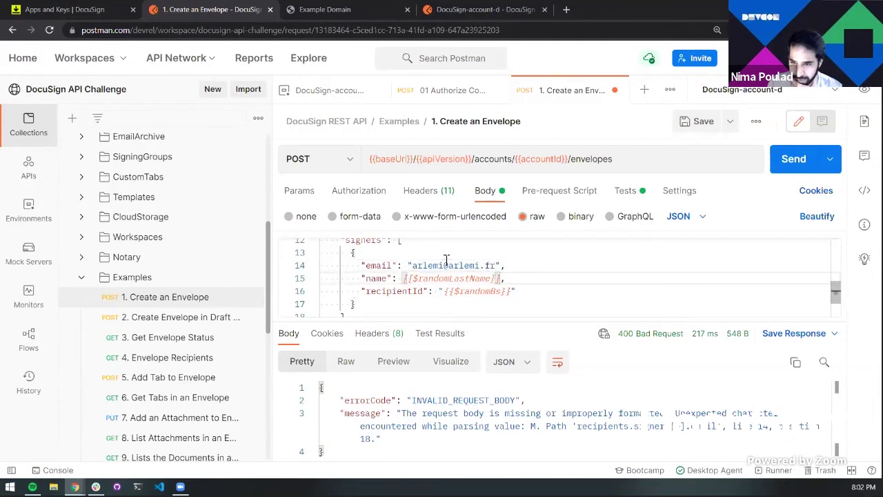
double_click(463, 265)
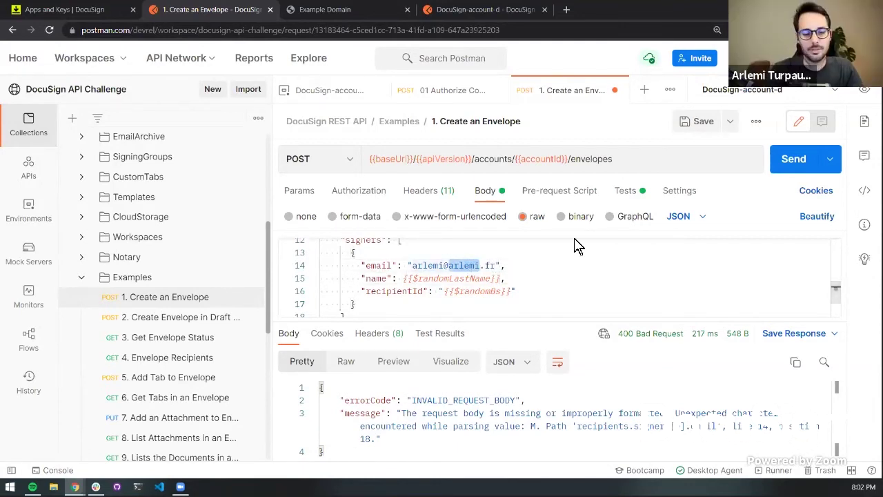
key(BackSpace)
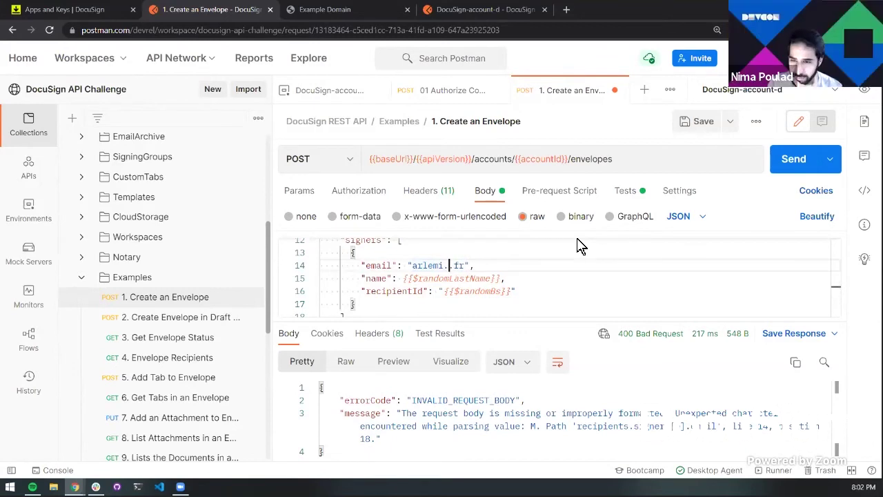
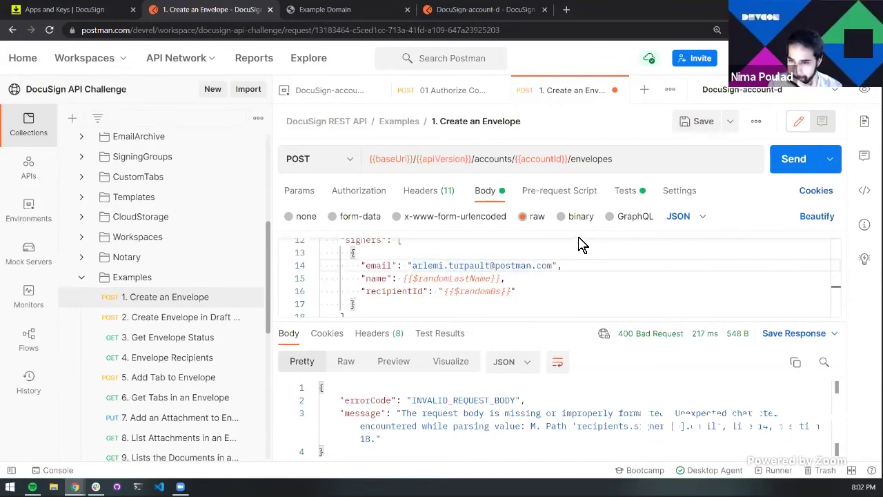
Set recipientId to 'Lorem Ipsum', save and resend the request
double_click(486, 290)
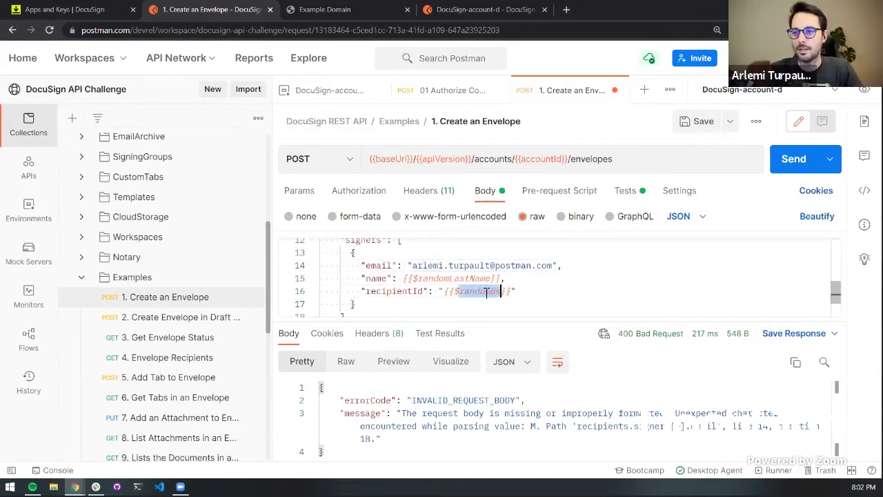
key(BackSpace)
key(BackSpace)
key(BackSpace)
key(BackSpace)
text(Lo)
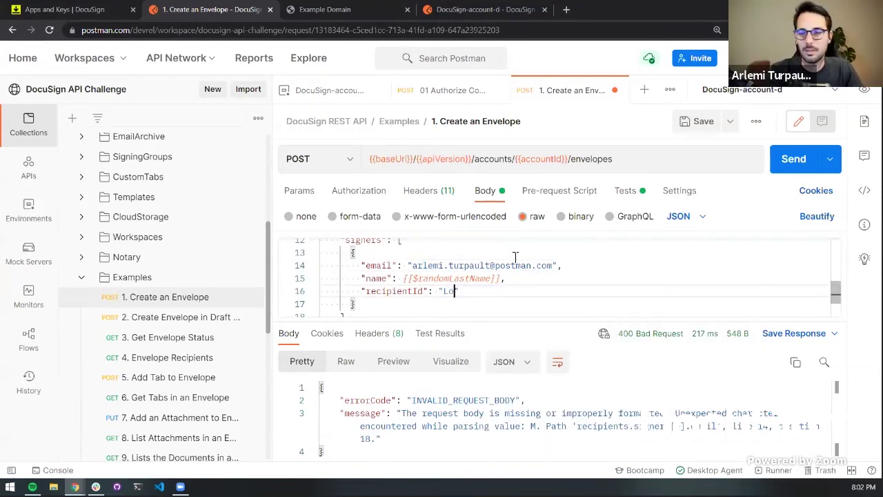
text(rem Ipsum)
key(ctrl+s)
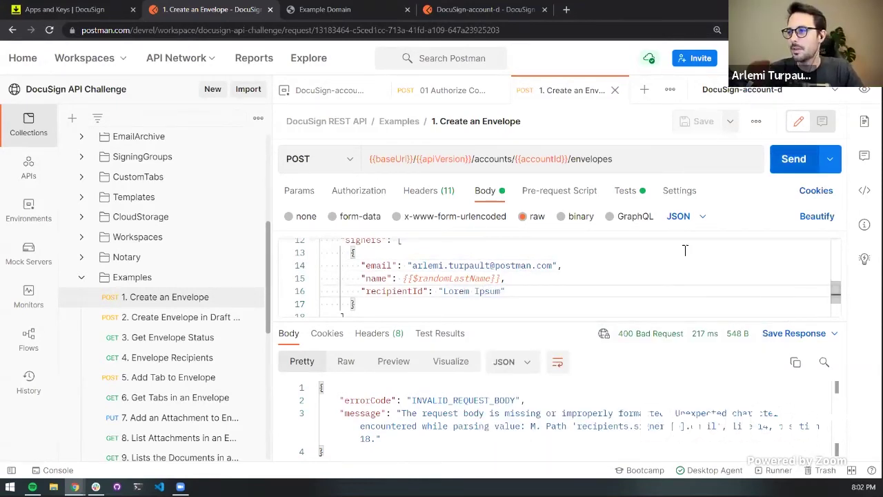
click(785, 166)
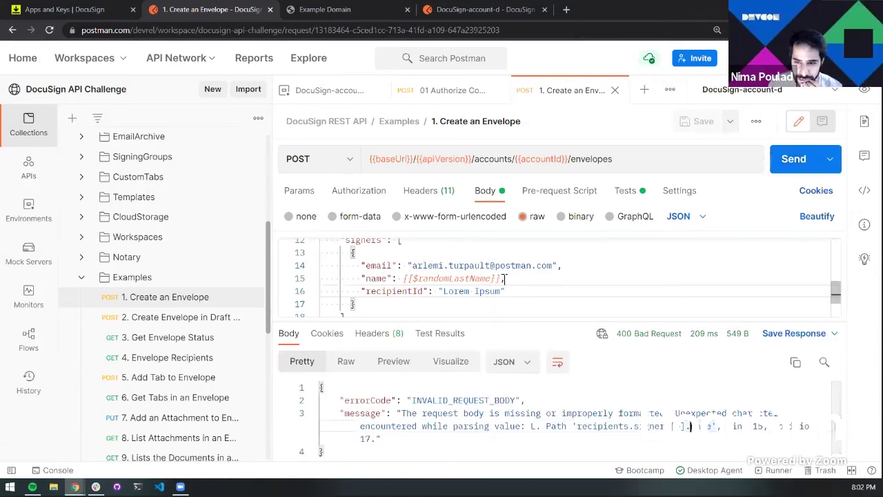
Wrap the {{$randomLastName}} name value in quotes, save and resend
click(504, 278)
text(")
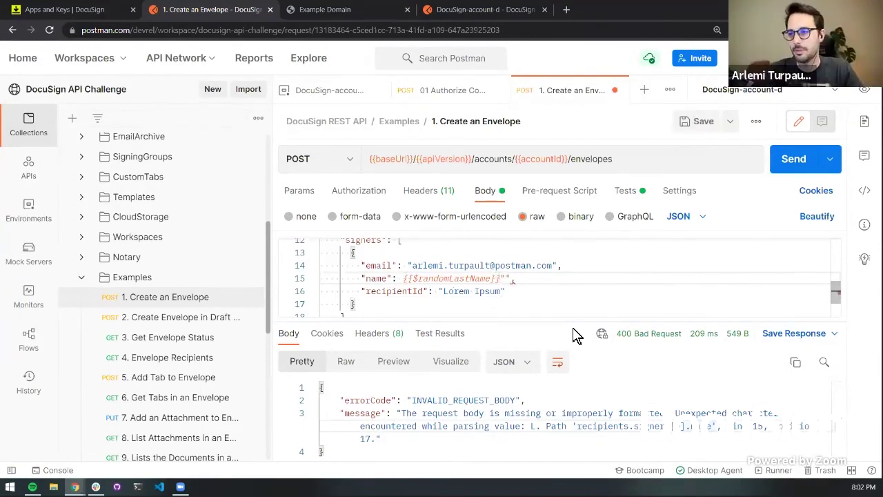
key(BackSpace)
key(ctrl+Left)
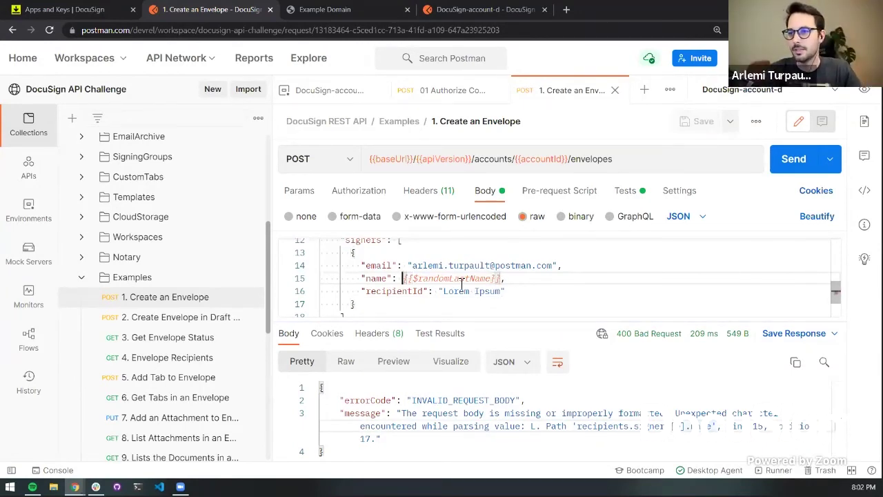
text(")
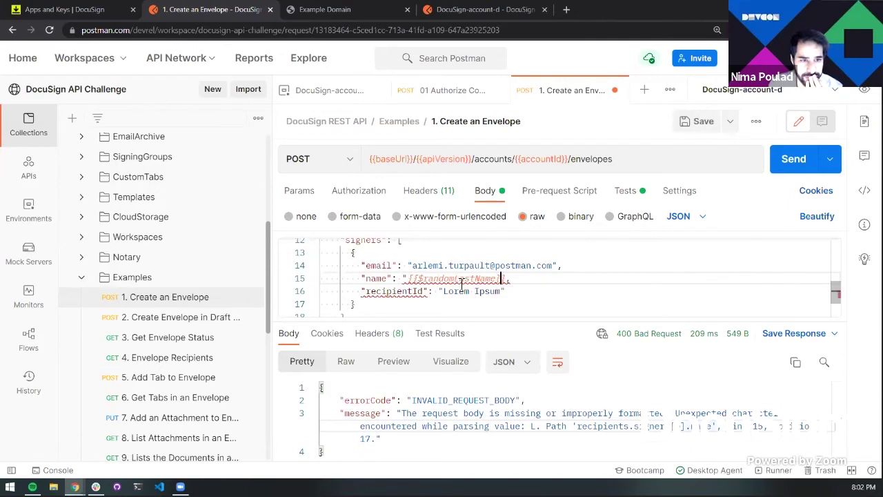
text(",)
key(ctrl+s)
click(795, 160)
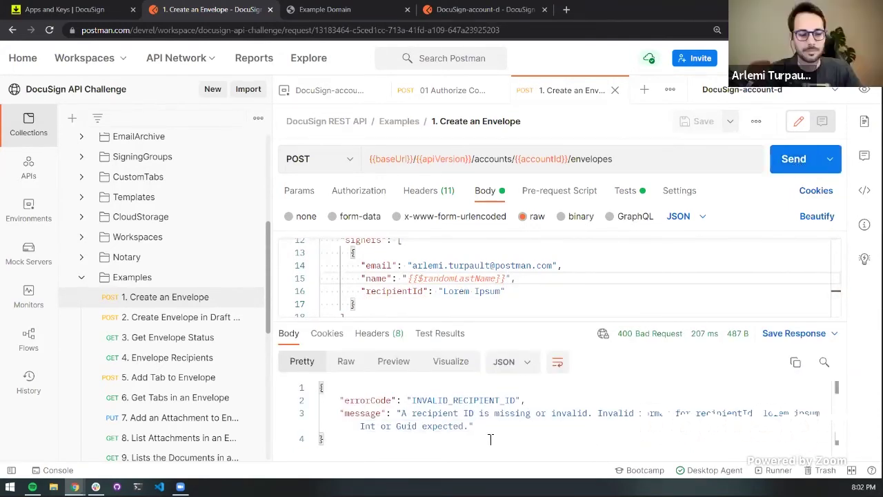
Read the INVALID_RECIPIENT_ID error and delete the 'Lorem Ipsum' recipientId value
drag(475, 426, 399, 413)
click(395, 413)
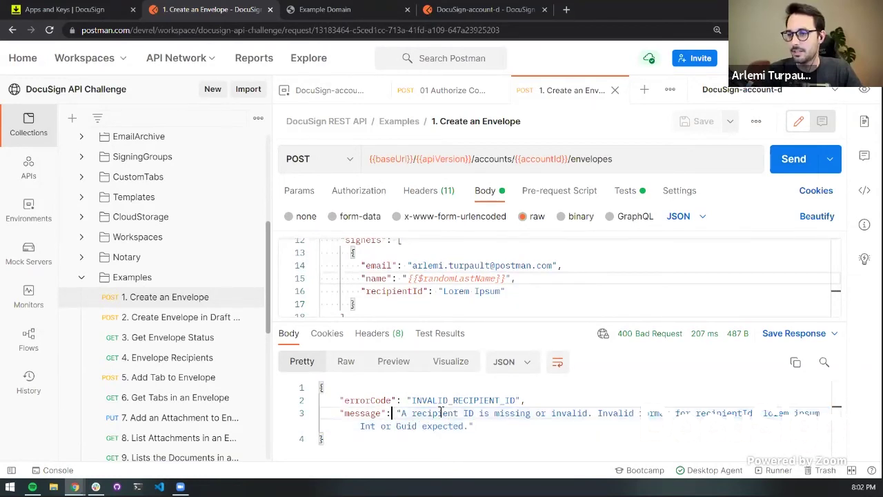
click(450, 290)
drag(444, 291, 506, 291)
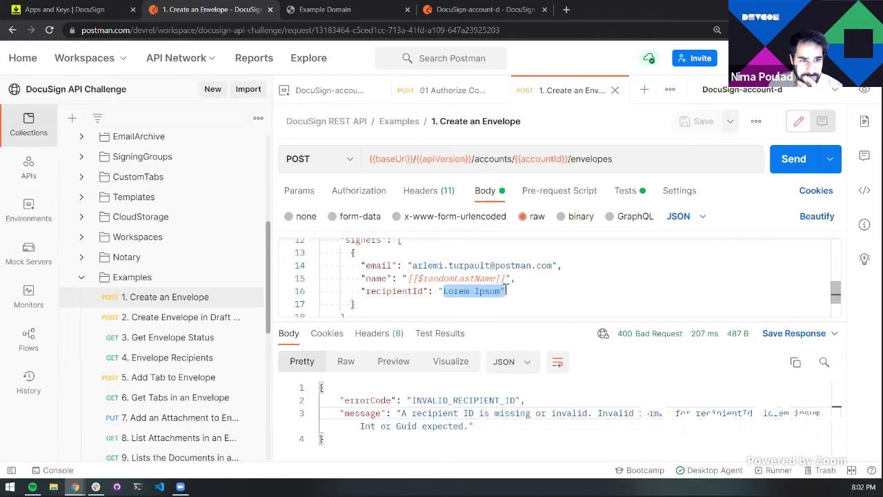
key(BackSpace)
key(BackSpace)
Set recipientId to 1234 and resend, getting 201 Created with an envelopeId and status 'sent'
text(1234)
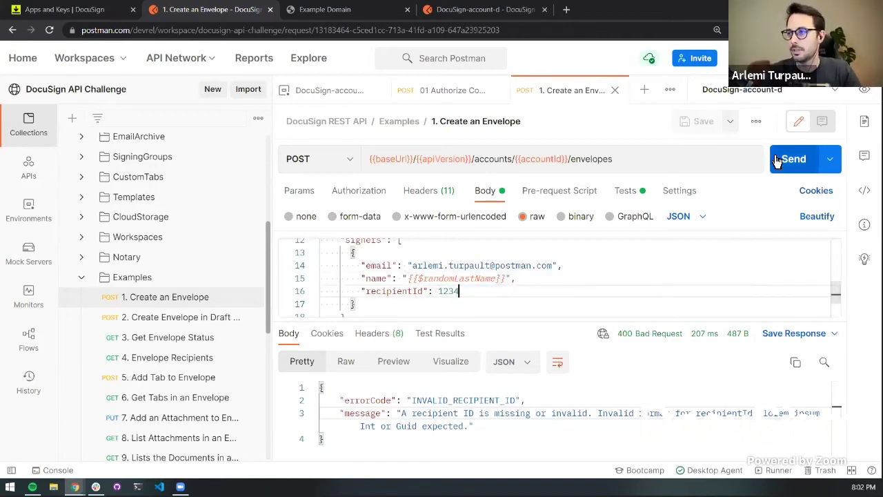
click(787, 160)
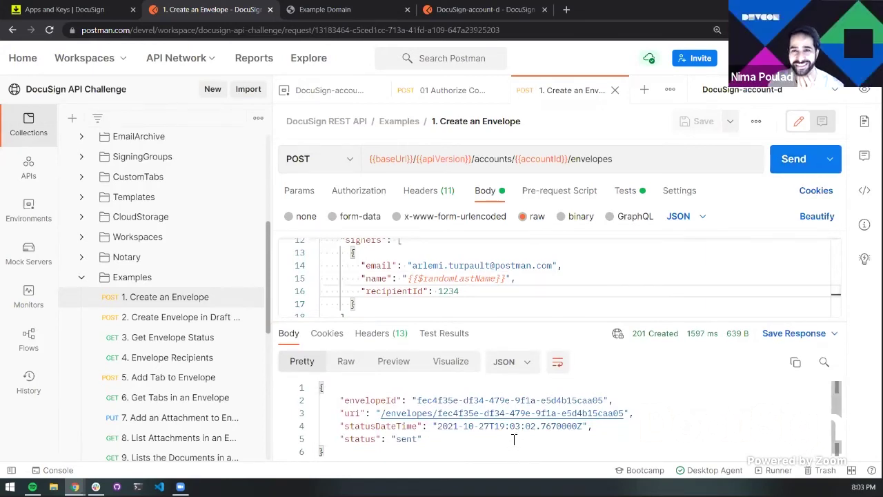
scroll(489, 443, down, 1)
double_click(487, 444)
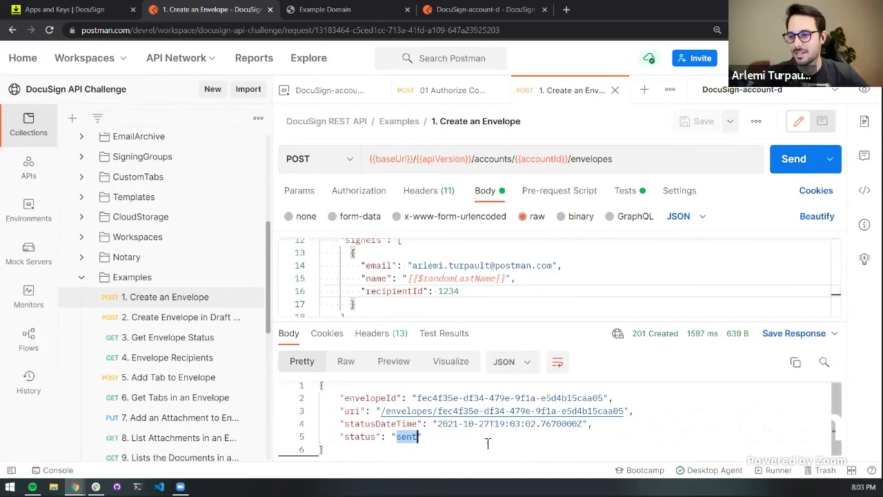
click(424, 437)
scroll(414, 427, up, 1)
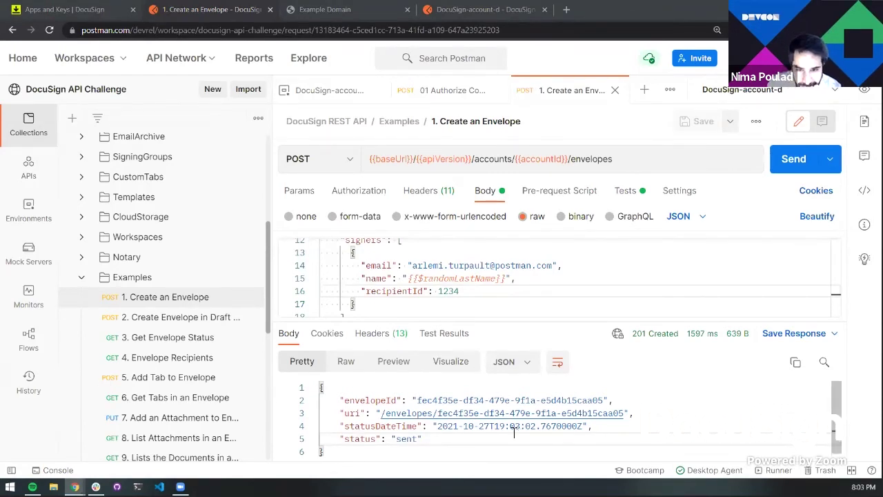
mouse_move(517, 324)
mouse_down()
mouse_move(516, 339)
mouse_move(521, 325)
mouse_up()
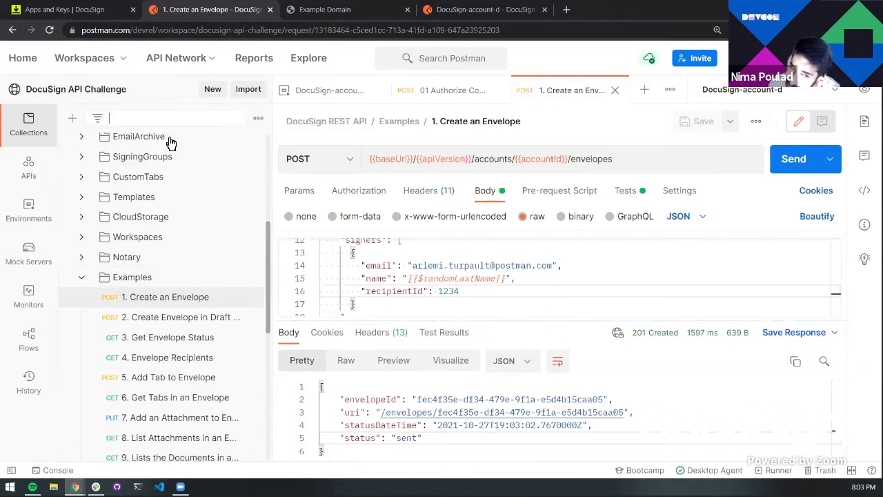
Filter by 'documents', open 9. Lists the Documents in an Envelope, and review its Headers, Body, Params
text(doc)
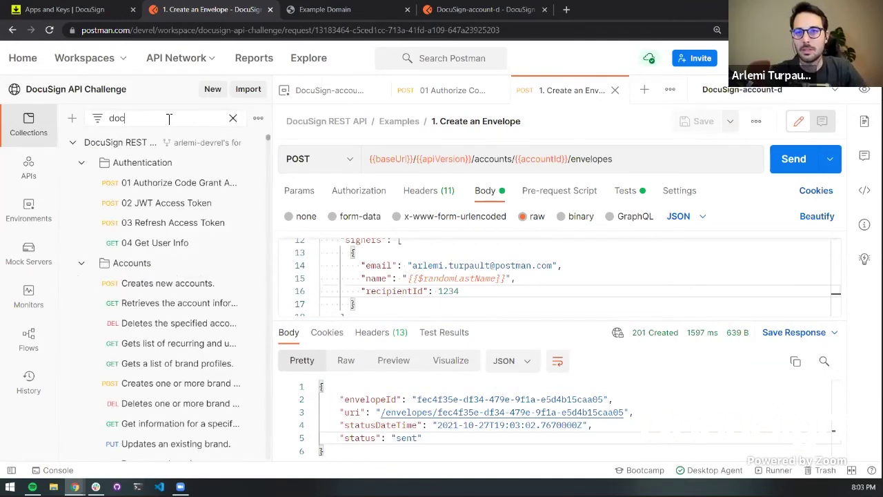
text(uments)
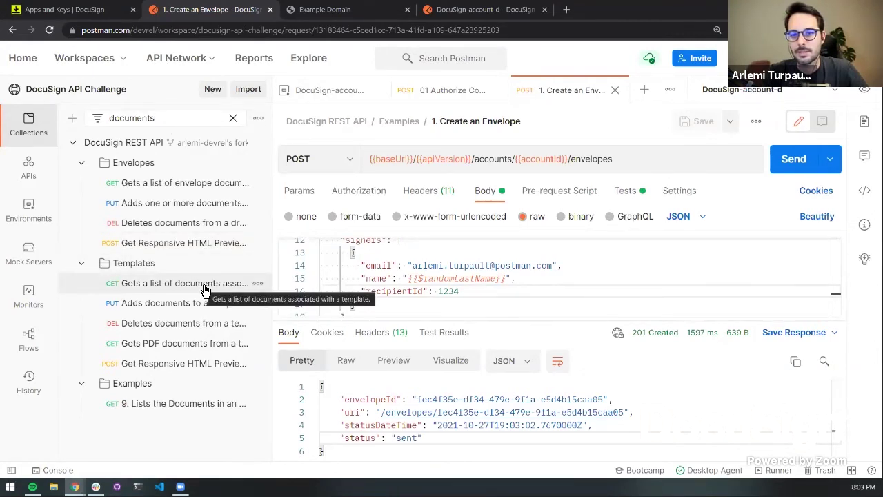
click(183, 410)
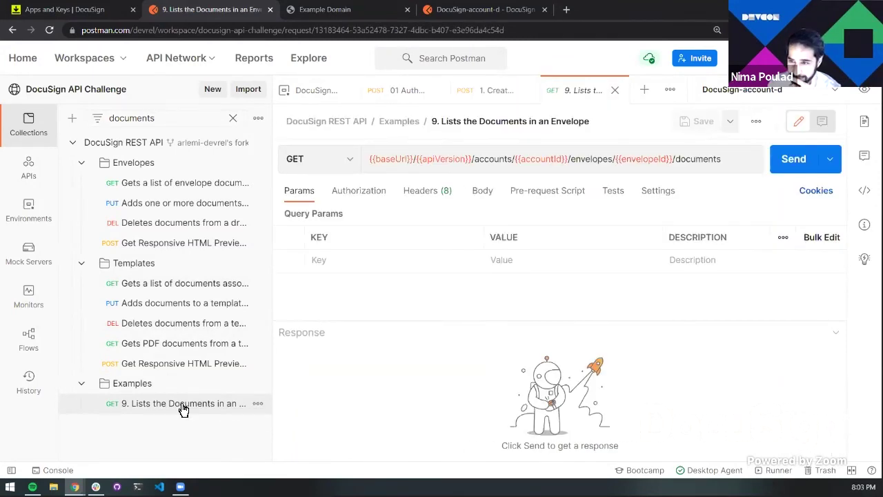
mouse_move(402, 153)
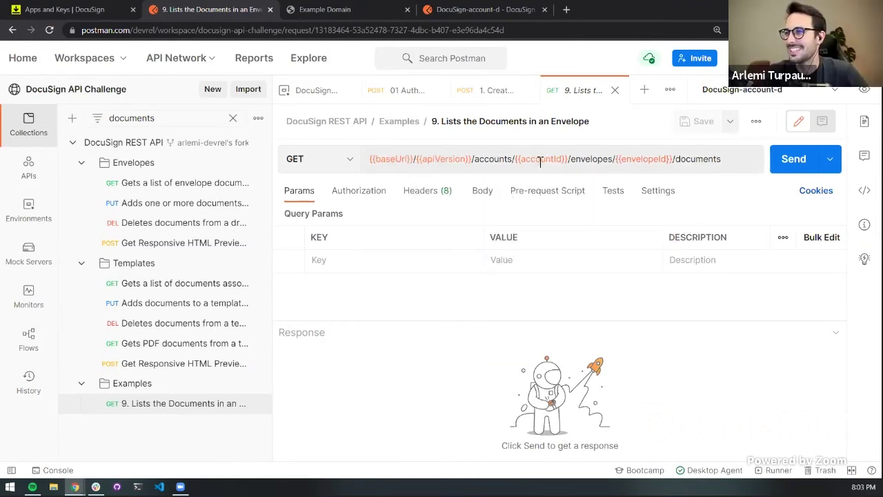
mouse_move(646, 166)
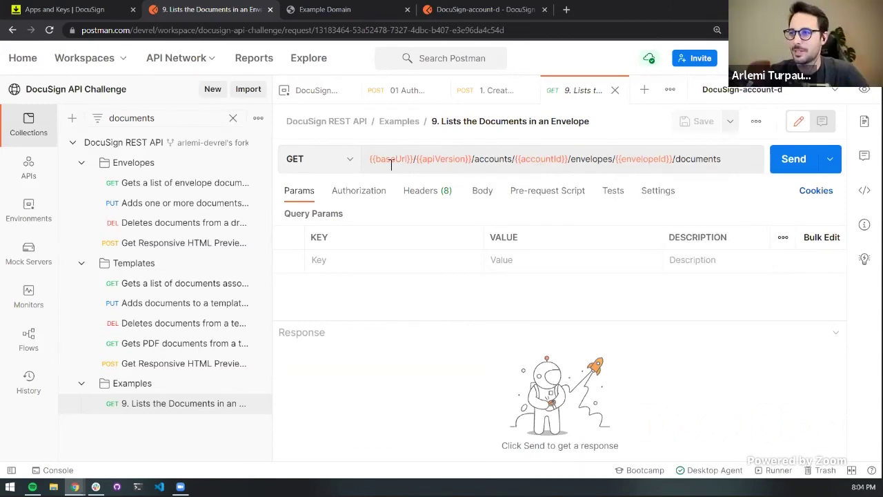
click(422, 196)
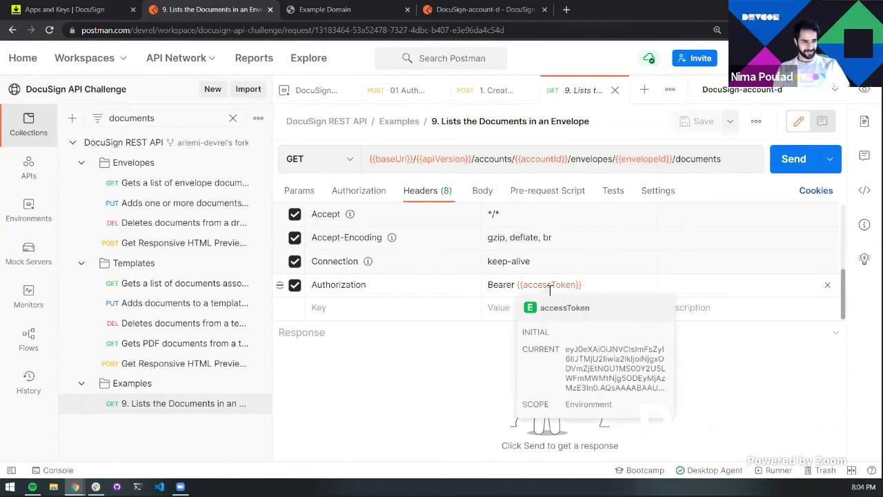
click(479, 193)
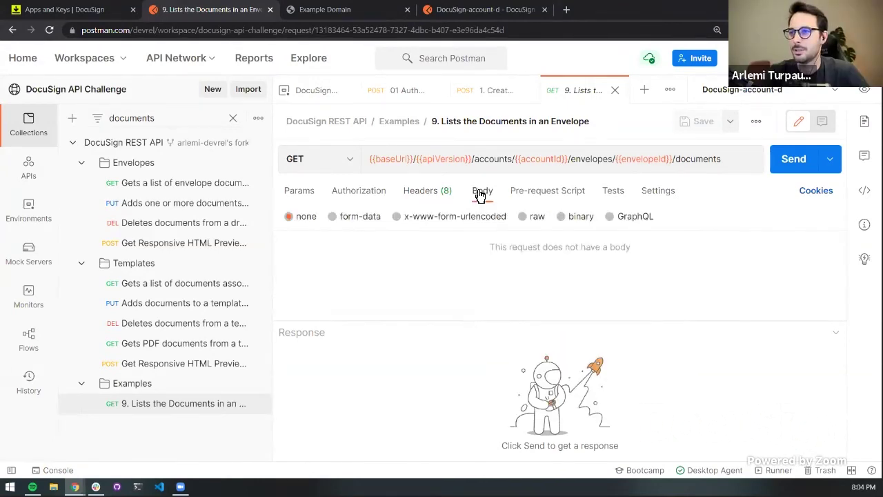
click(317, 194)
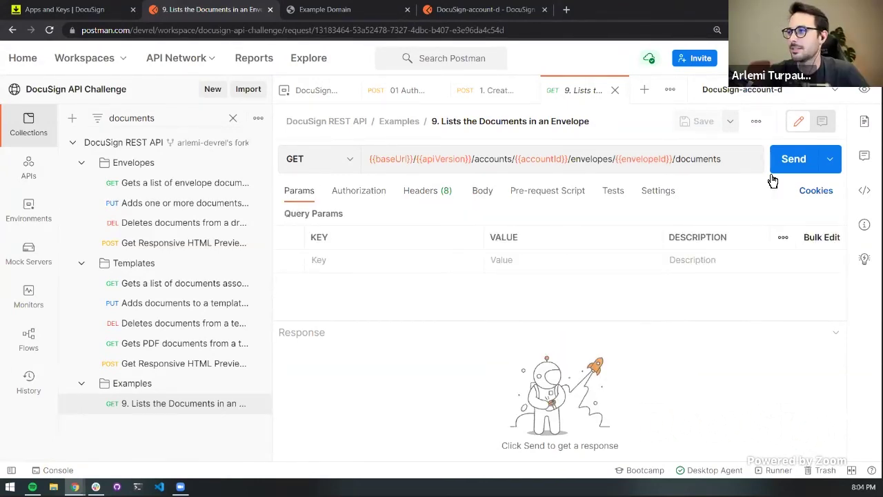
Send the list-documents request and scroll through the 200 OK response listing document 123
click(798, 162)
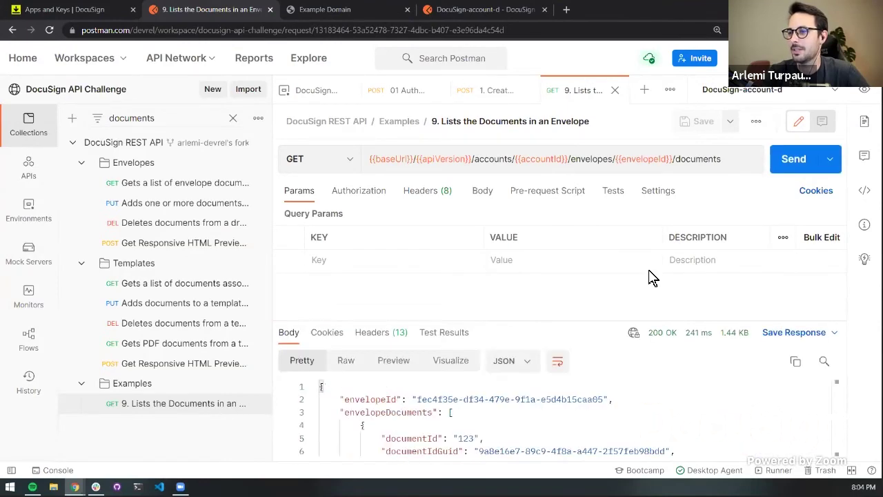
drag(612, 319, 615, 270)
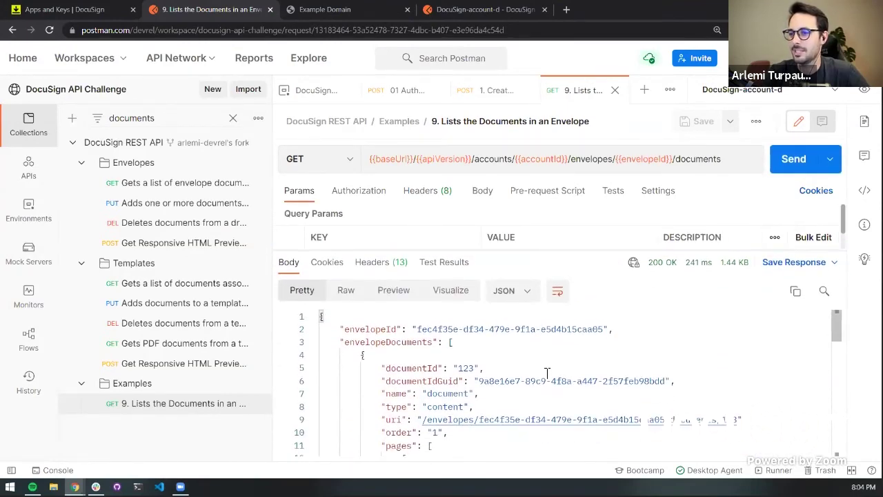
scroll(419, 329, down, 2)
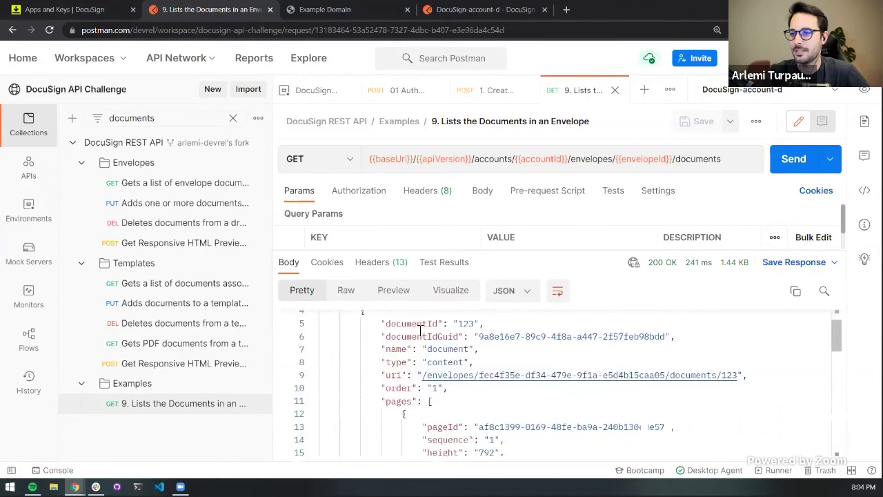
scroll(457, 330, down, 2)
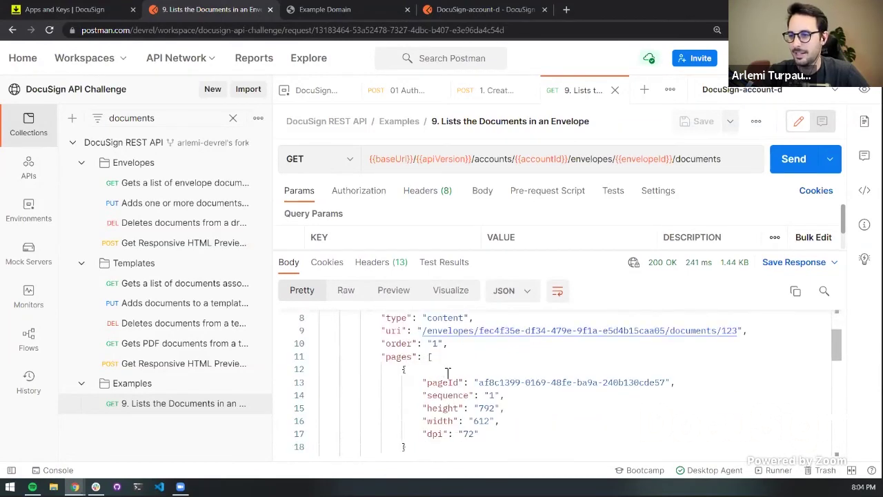
scroll(473, 412, down, 2)
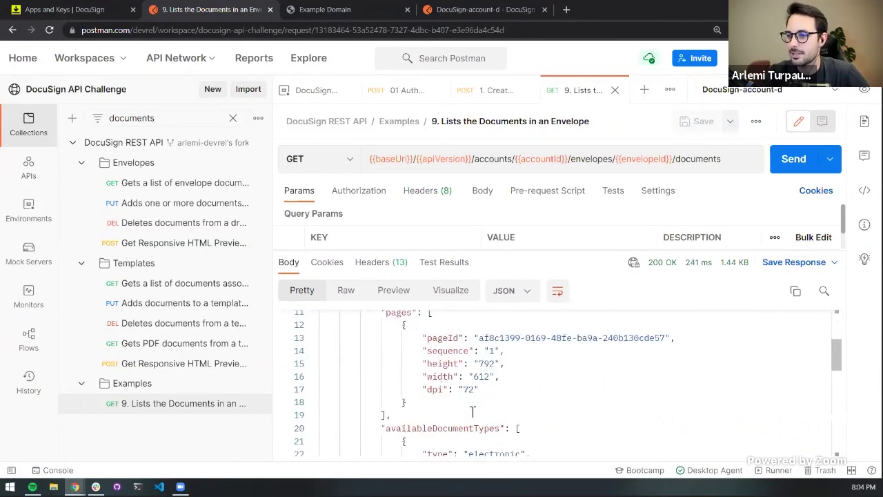
scroll(473, 412, down, 4)
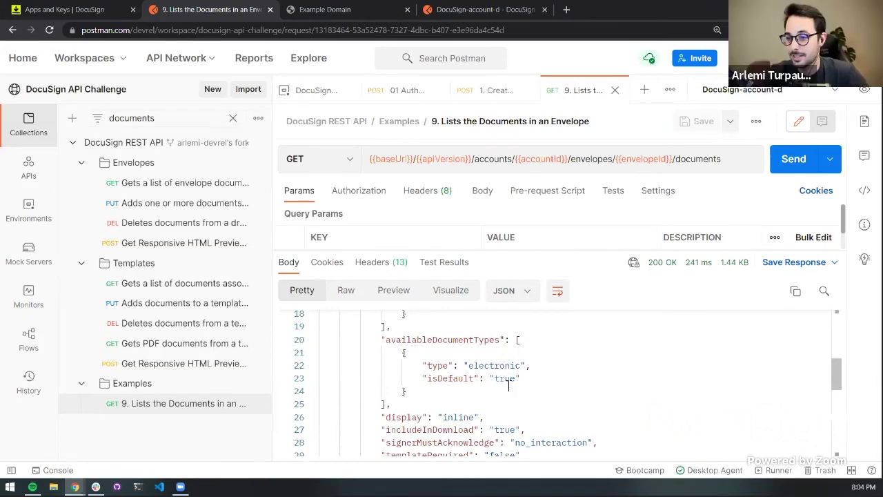
scroll(509, 386, down, 4)
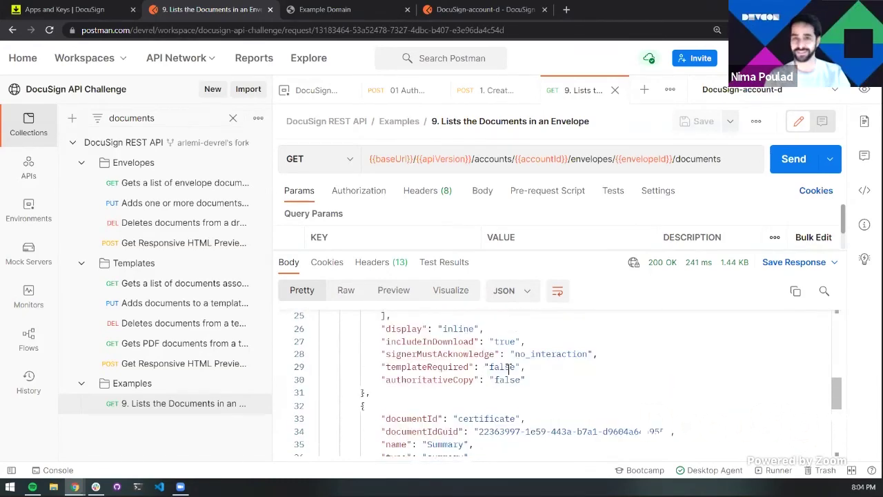
scroll(508, 367, up, 2)
scroll(509, 368, down, 2)
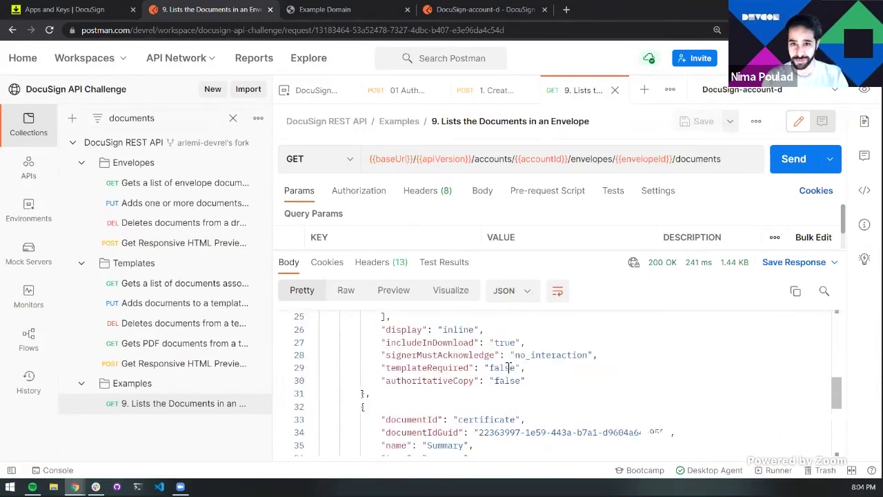
scroll(509, 367, up, 3)
scroll(509, 367, down, 2)
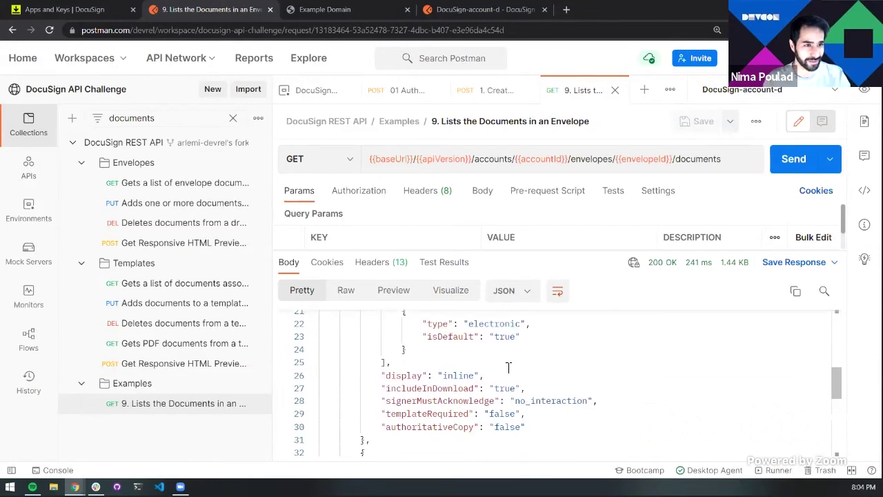
scroll(508, 367, down, 2)
scroll(509, 367, down, 2)
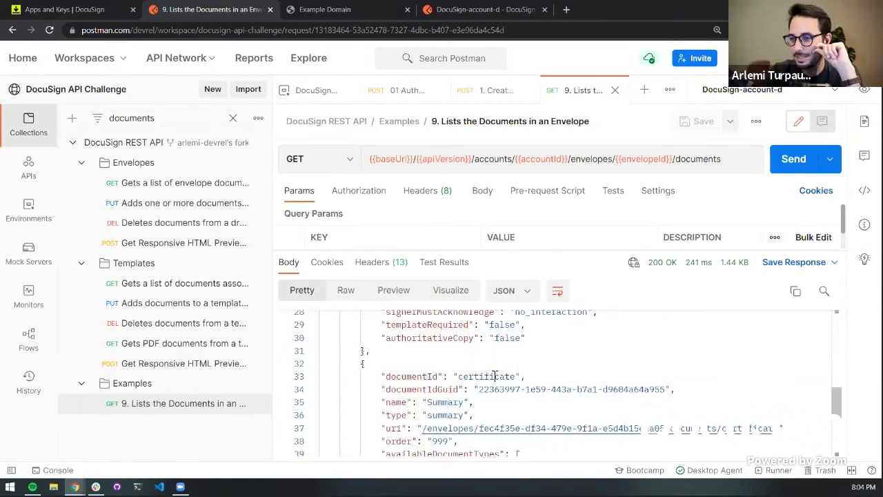
scroll(495, 376, down, 8)
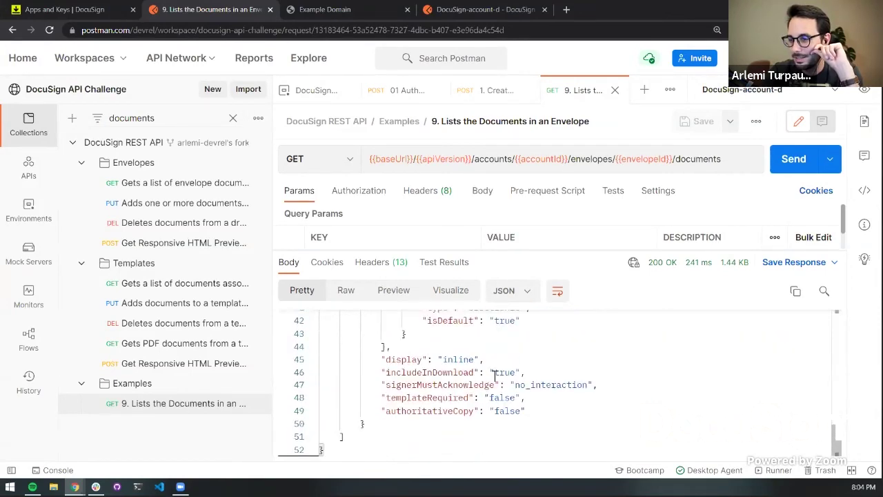
scroll(495, 376, up, 15)
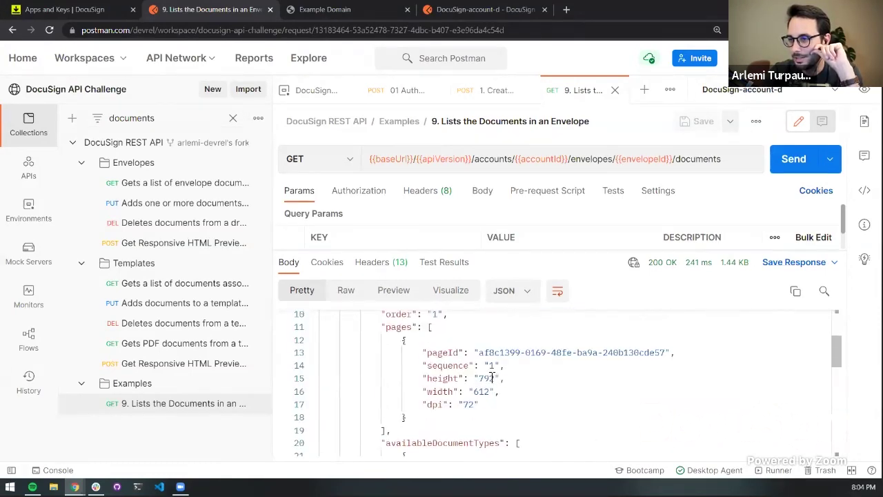
Inspect the page height 792 and width 612 values in the response body
drag(479, 378, 497, 379)
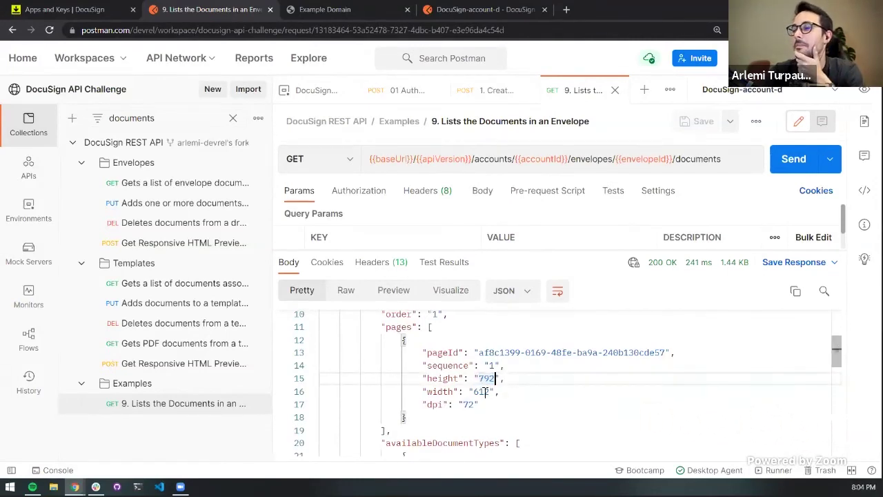
double_click(485, 391)
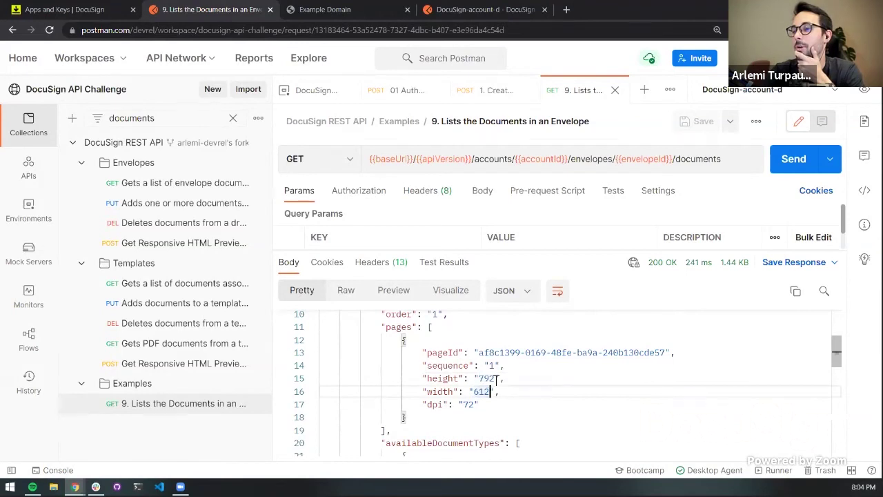
drag(496, 379, 480, 378)
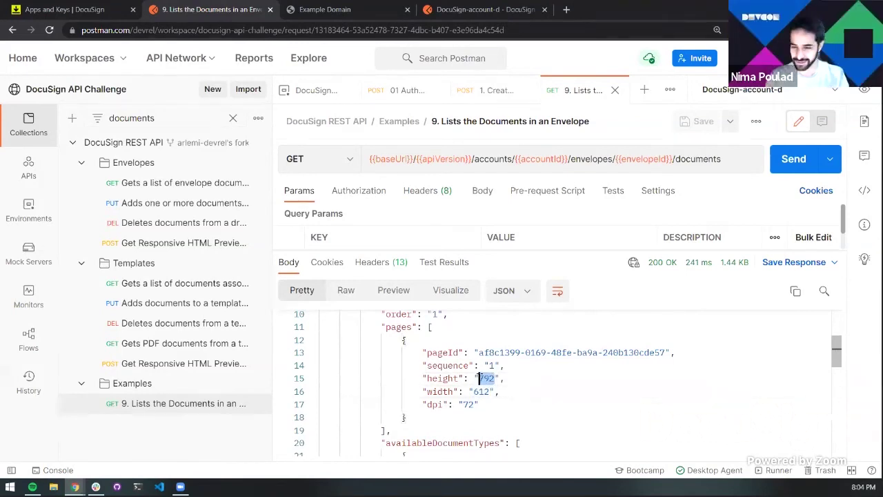
click(479, 391)
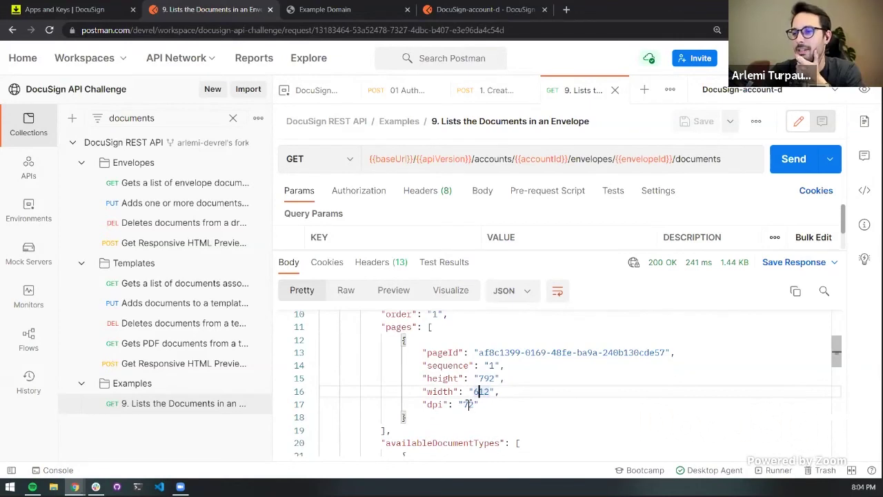
scroll(468, 399, up, 1)
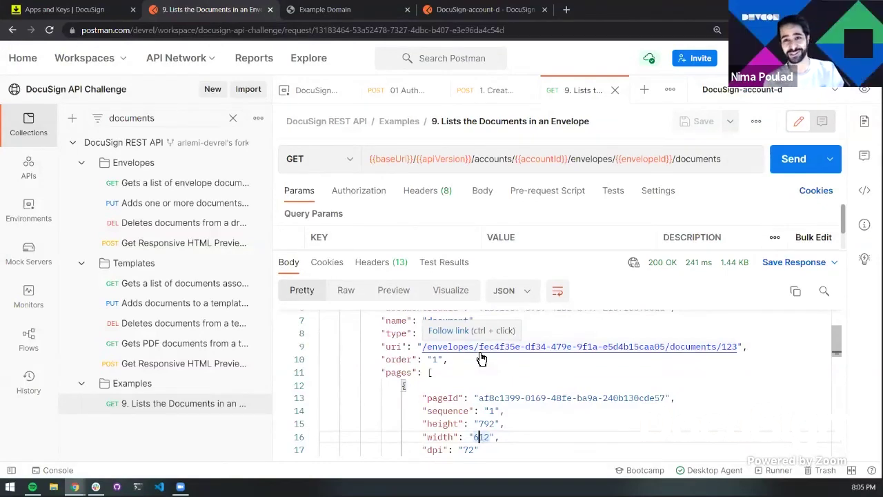
scroll(481, 359, up, 2)
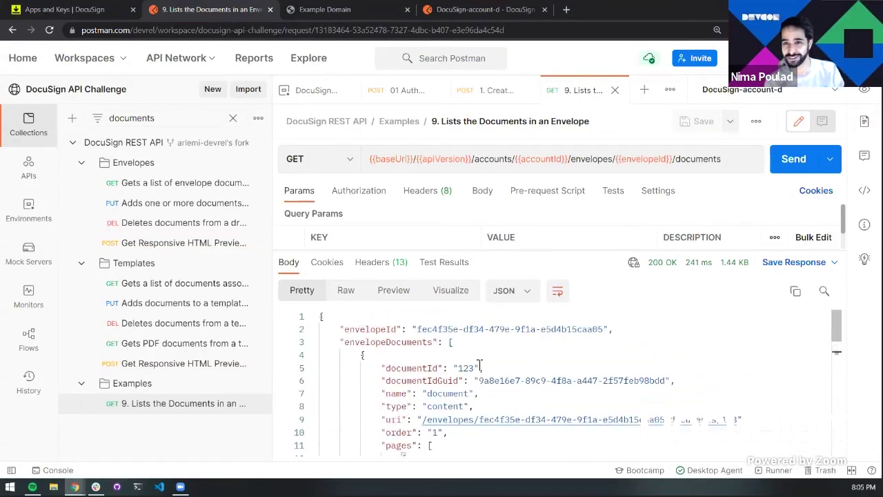
scroll(482, 366, down, 1)
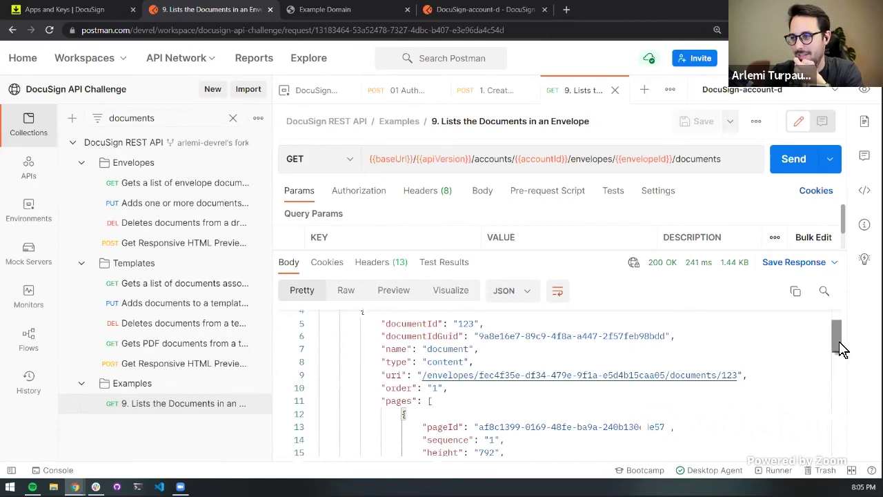
mouse_move(840, 347)
mouse_down()
mouse_move(827, 398)
mouse_move(836, 343)
mouse_up()
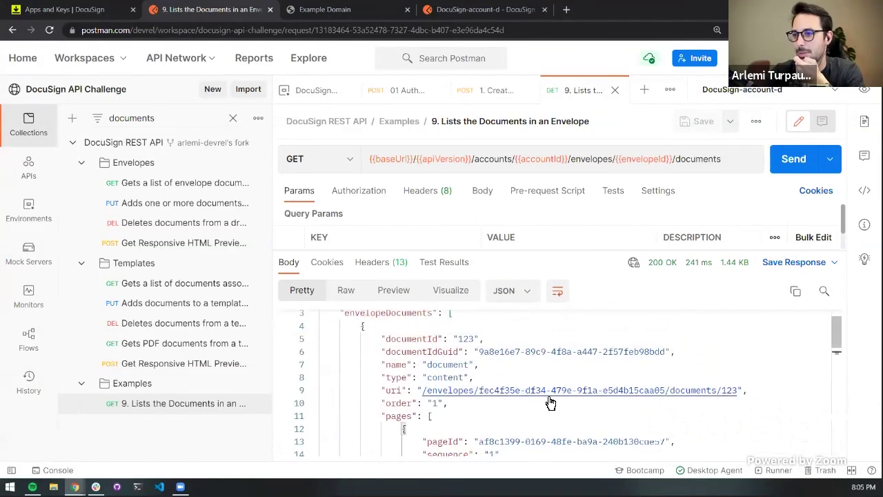
Clear the sidebar filter and open '10. Get a Document from Envelope' from the Examples folder
click(233, 118)
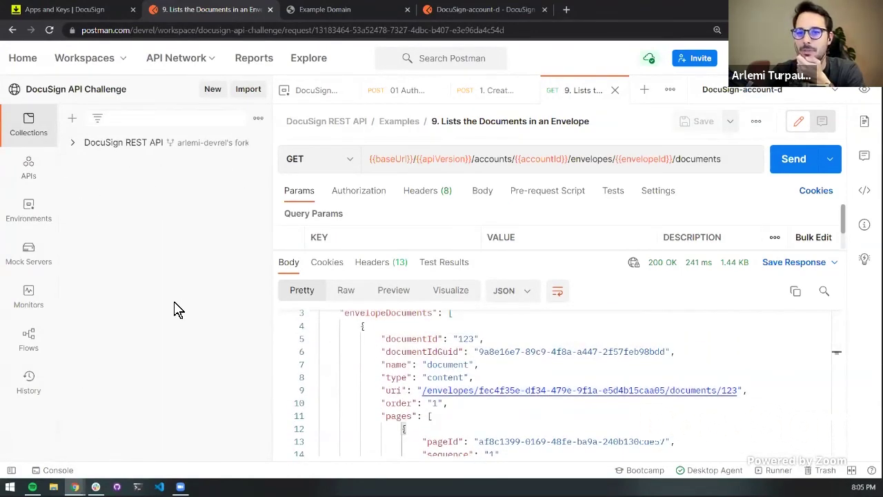
click(81, 144)
scroll(80, 160, down, 2)
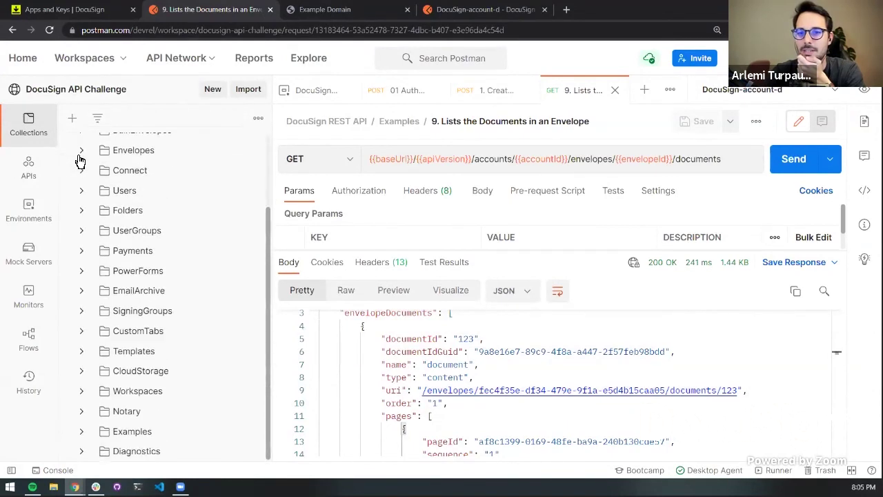
scroll(113, 351, up, 2)
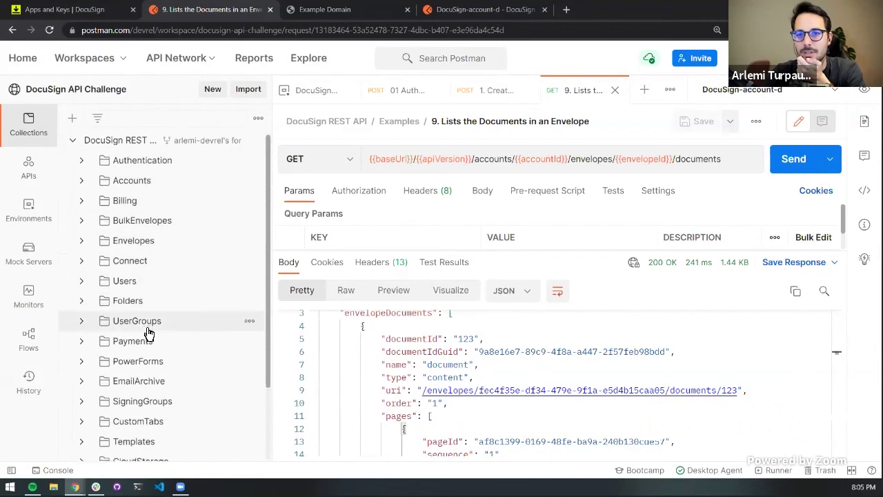
scroll(148, 324, down, 3)
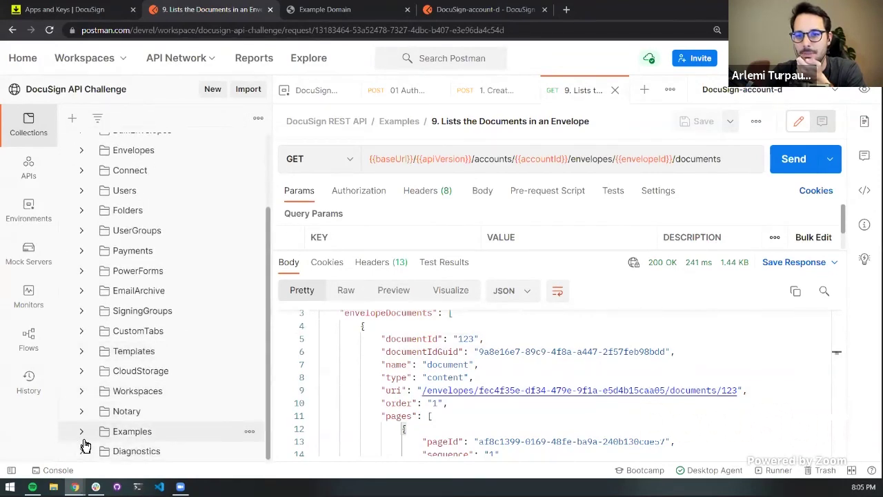
click(83, 436)
scroll(94, 414, down, 10)
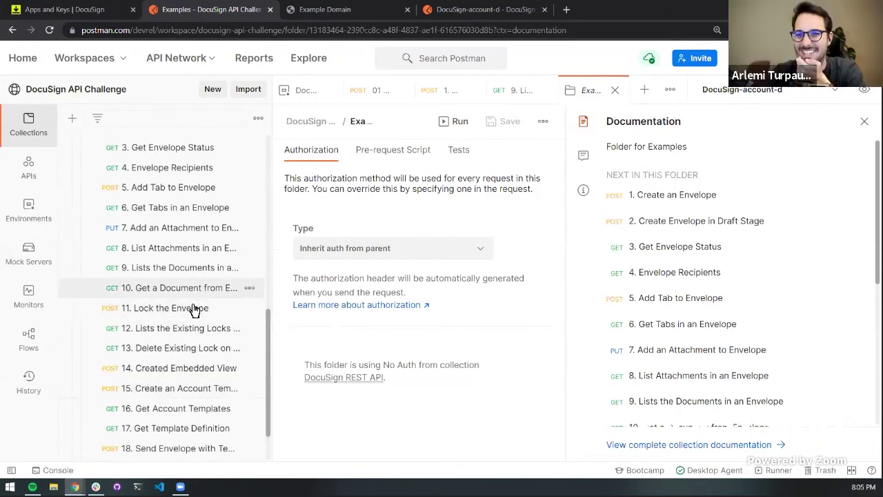
click(199, 295)
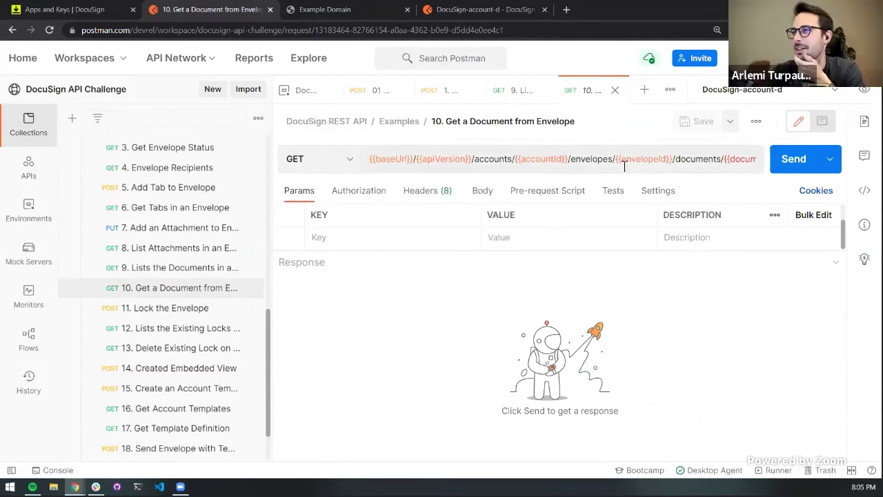
Compare the request URL's documentId variable with document ID 123 in the list-documents response
click(673, 162)
mouse_move(718, 160)
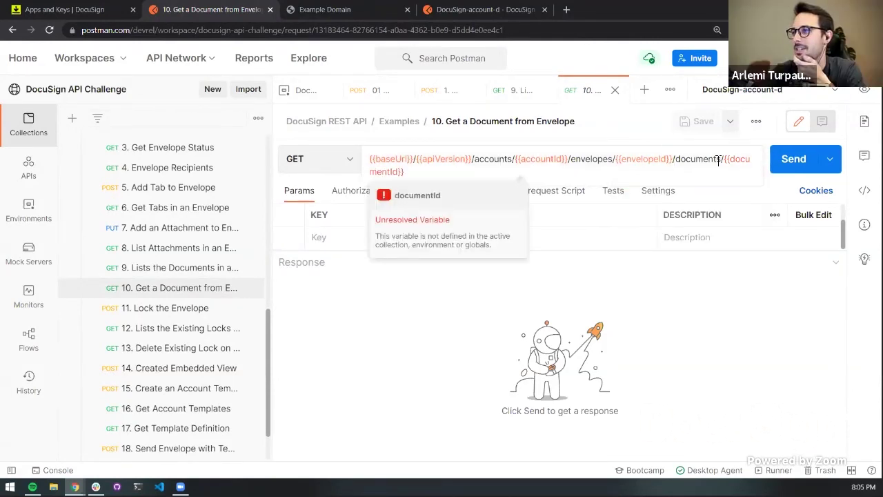
click(510, 94)
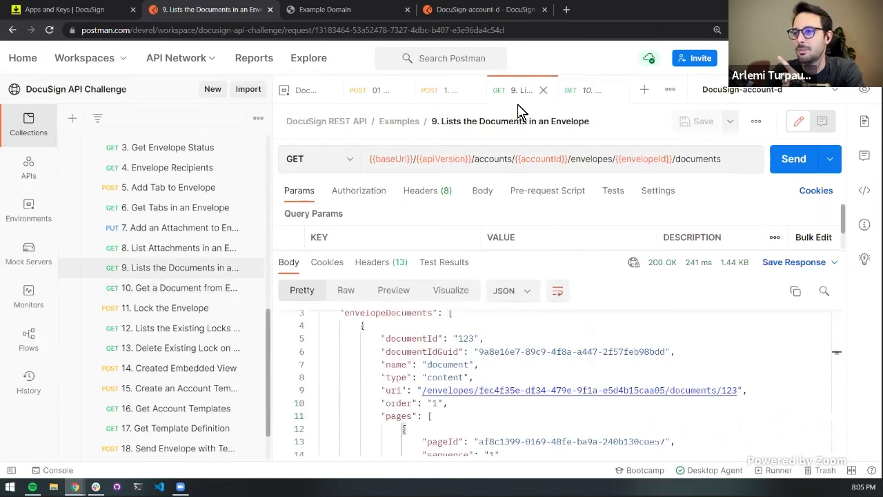
double_click(466, 338)
click(508, 352)
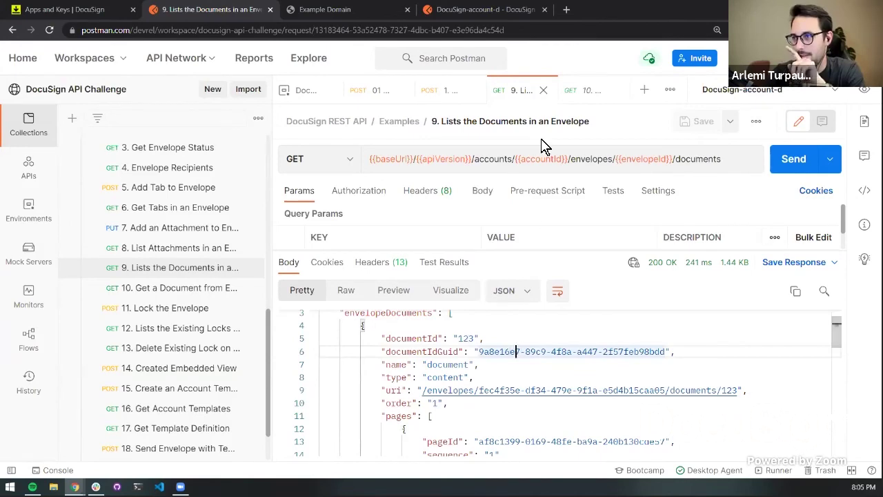
click(584, 96)
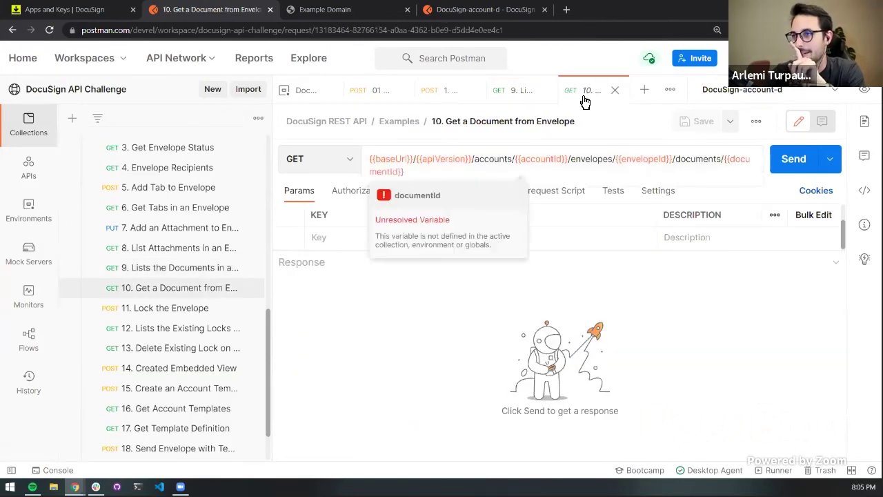
click(522, 92)
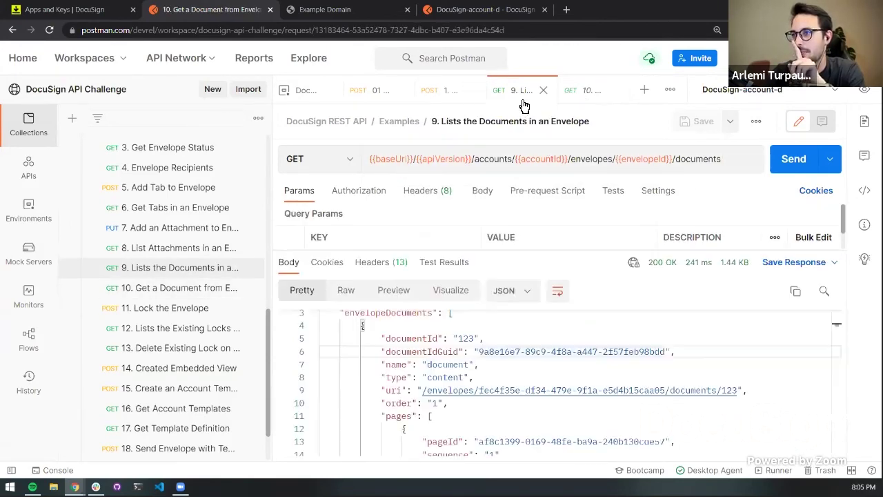
double_click(466, 338)
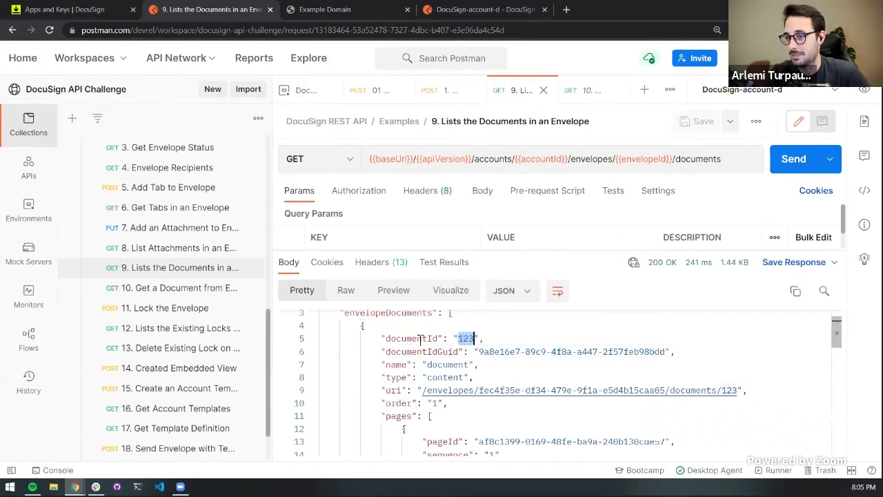
click(586, 90)
Replace {{documentId}} in the URL with :docID, set its value to 123, and save
click(730, 160)
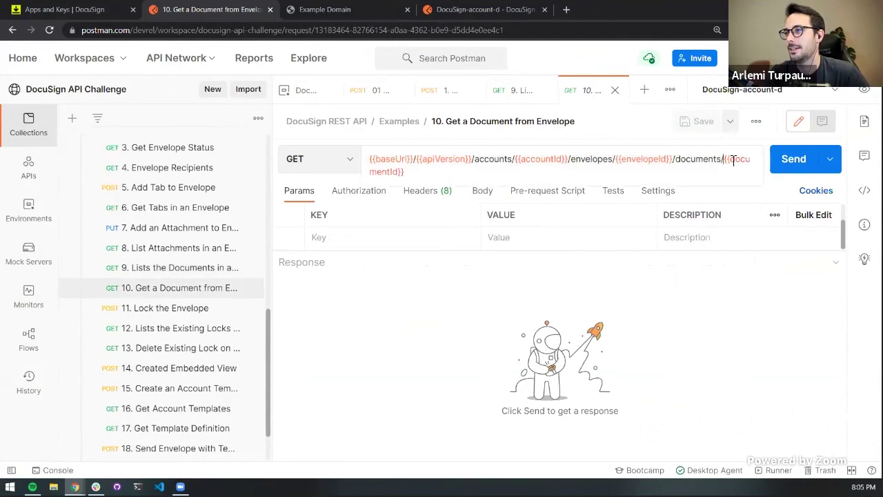
drag(727, 159, 745, 164)
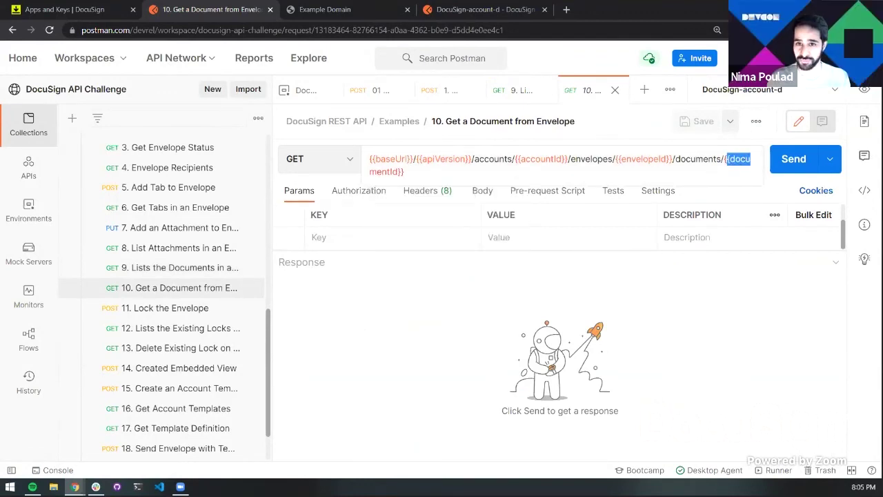
double_click(730, 160)
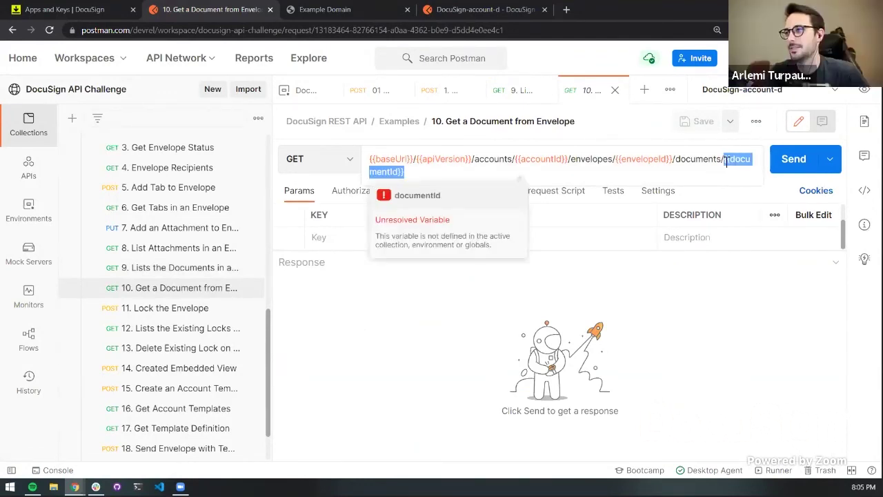
key(BackSpace)
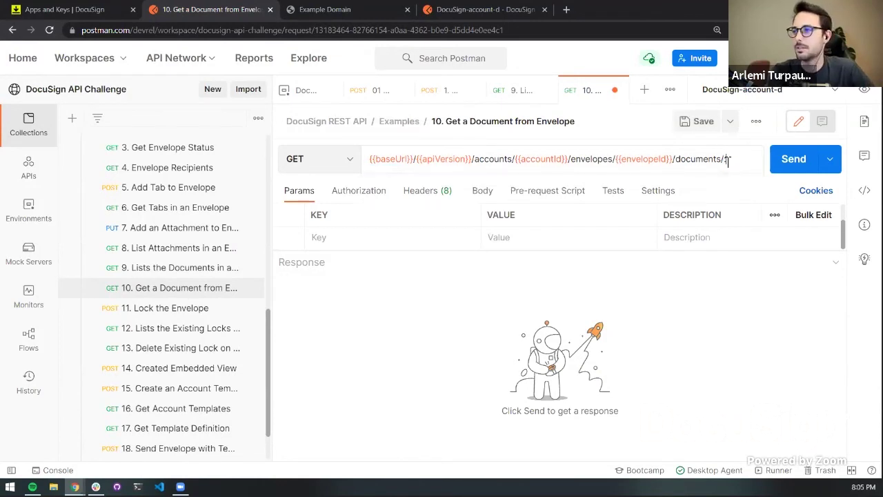
text(:docID)
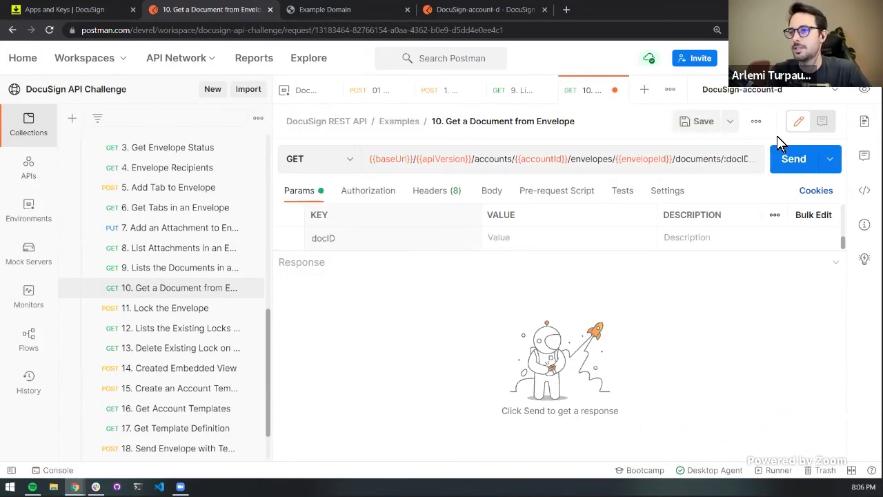
click(539, 237)
text(123)
drag(543, 251, 667, 340)
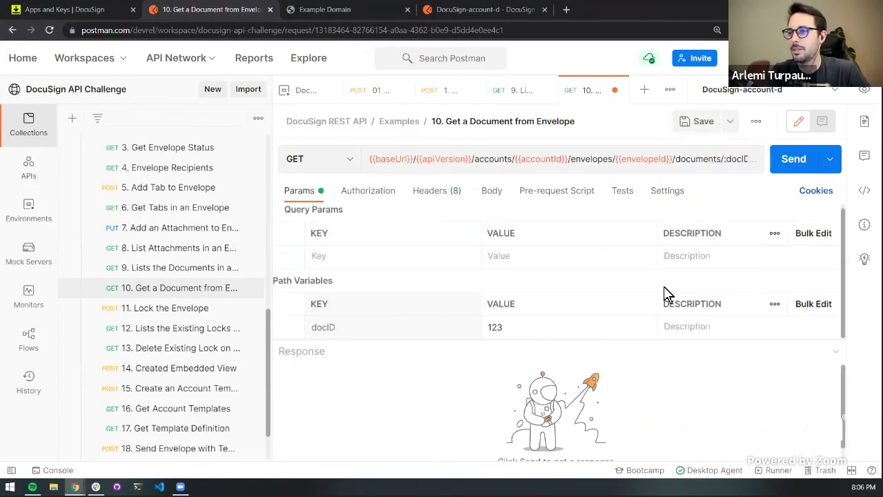
key(ctrl+s)
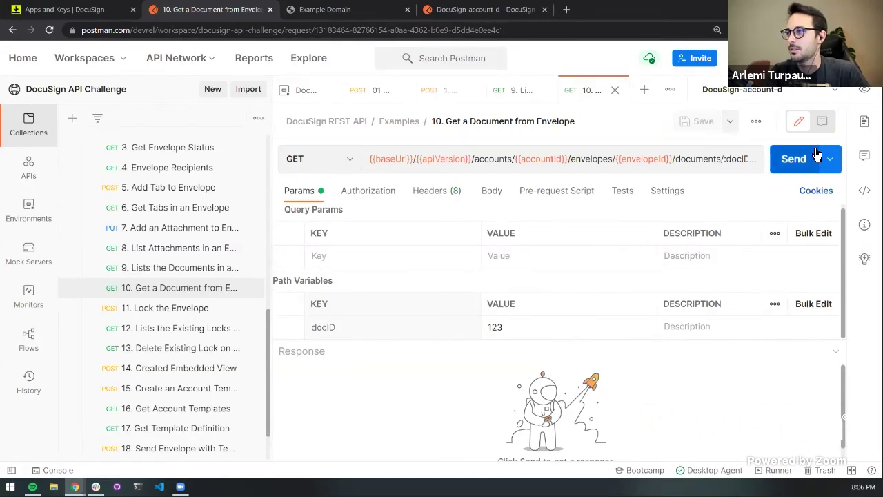
Send the Get a Document request and view the returned PDF reading 'This is just a test.'
click(802, 162)
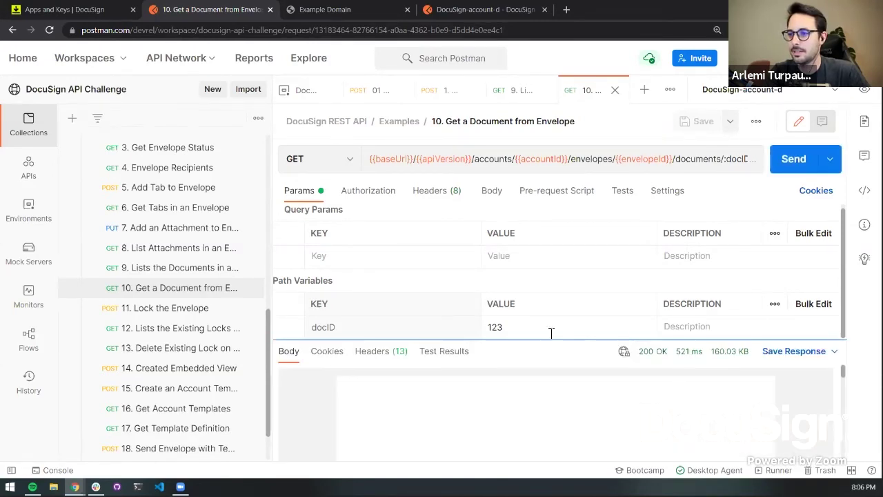
drag(552, 332, 568, 245)
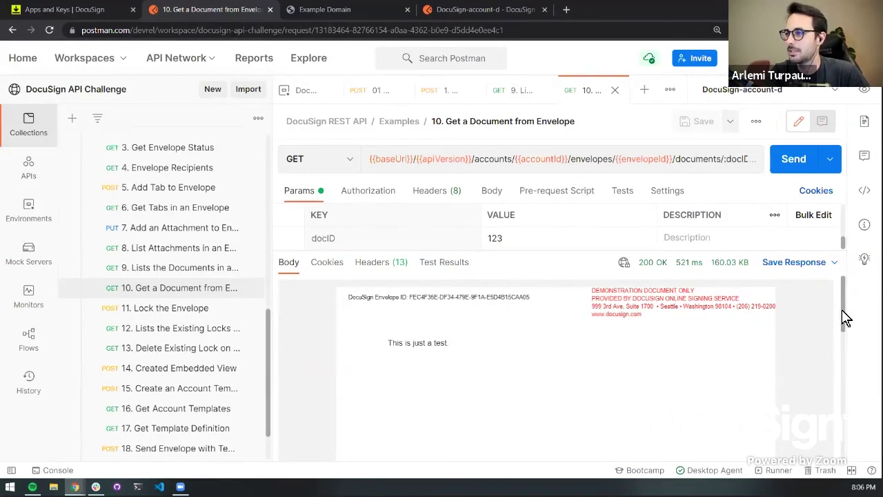
drag(844, 315, 839, 286)
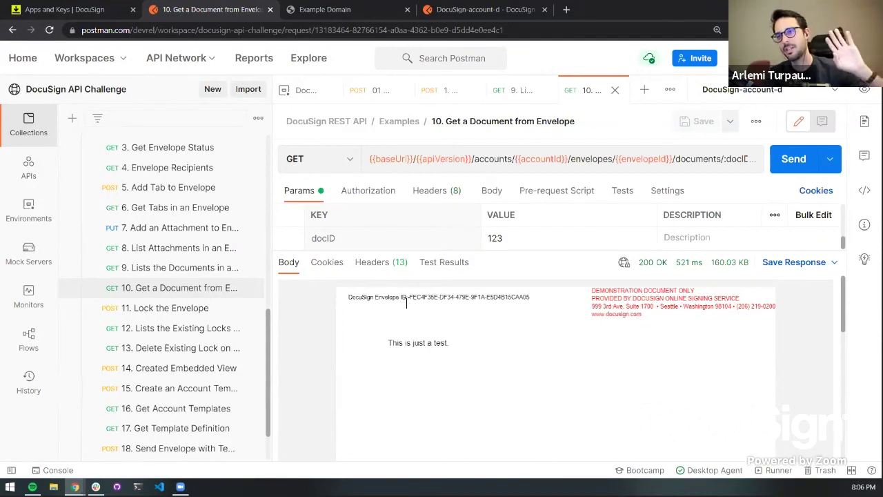
scroll(425, 336, down, 10)
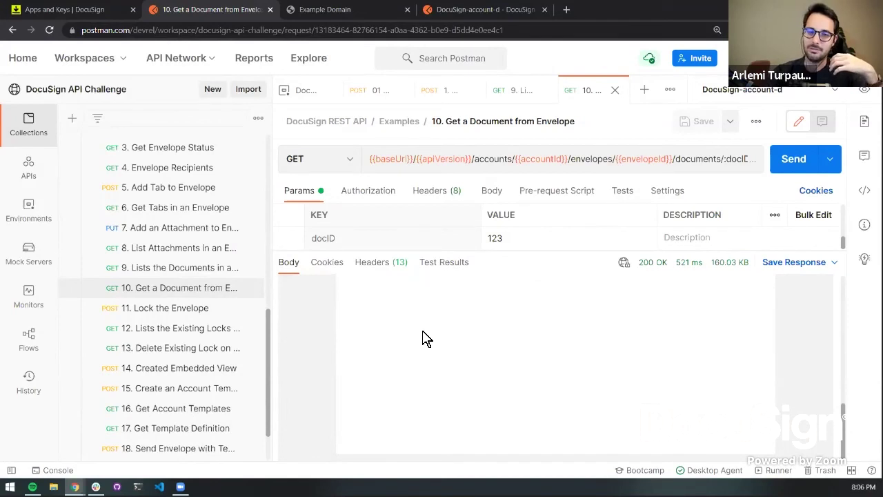
scroll(424, 338, up, 10)
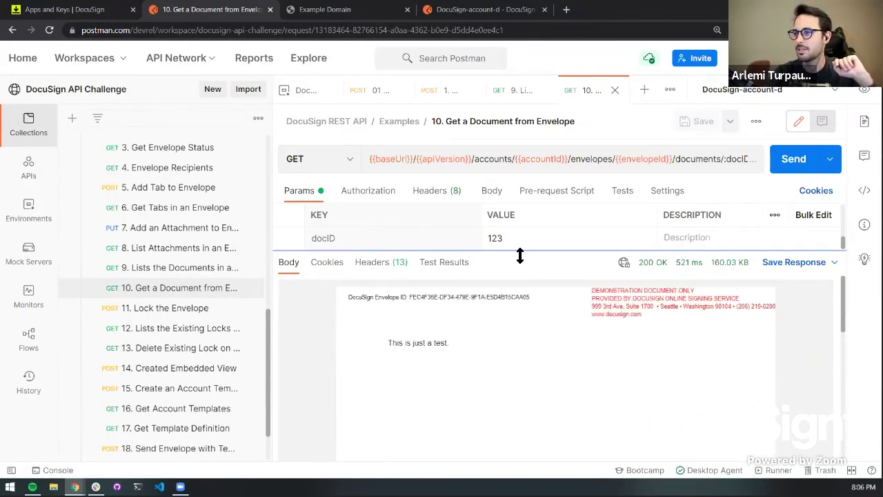
drag(518, 252, 518, 277)
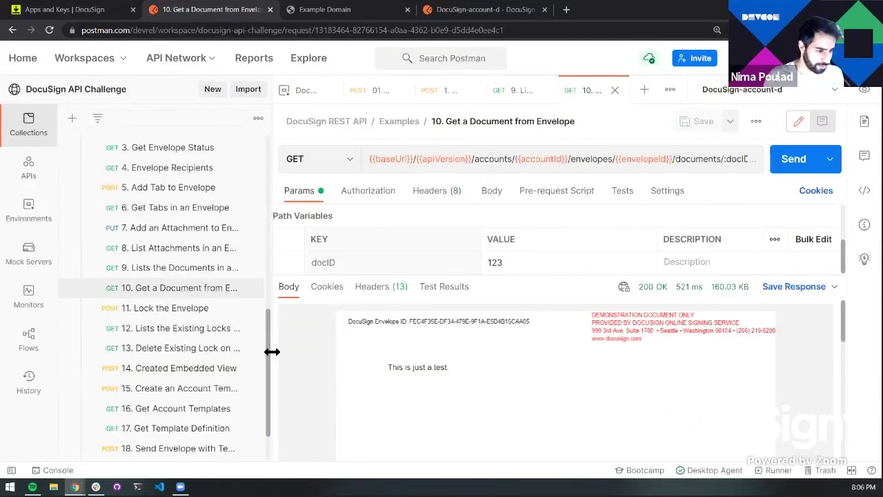
drag(272, 350, 255, 399)
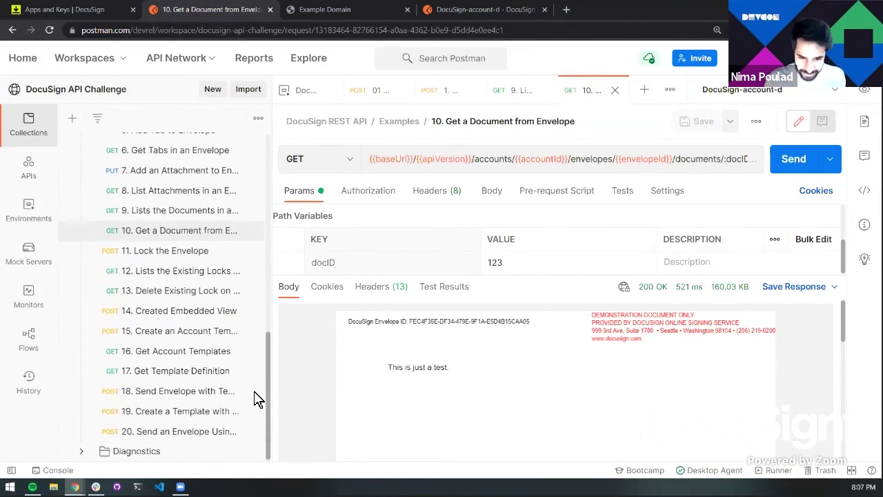
Open '19. Create a Template with Role Only' and inspect the documentBase64 line in its body
click(185, 420)
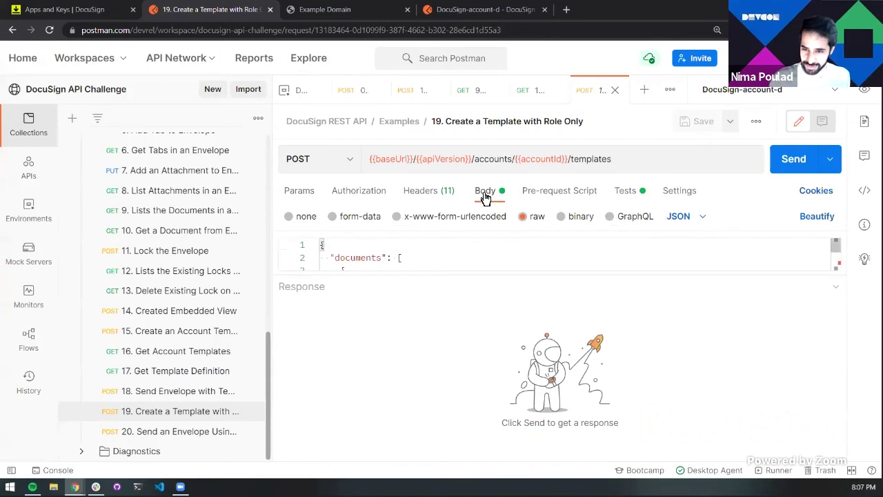
drag(446, 278, 444, 410)
click(449, 296)
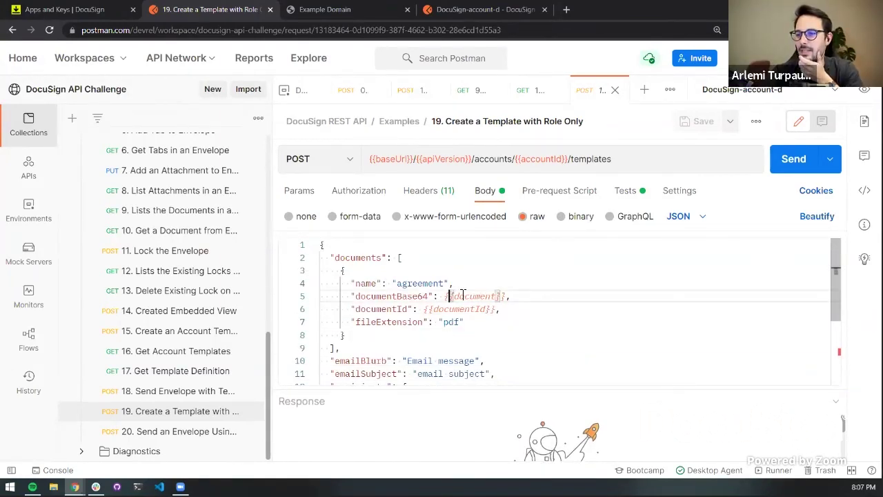
double_click(411, 296)
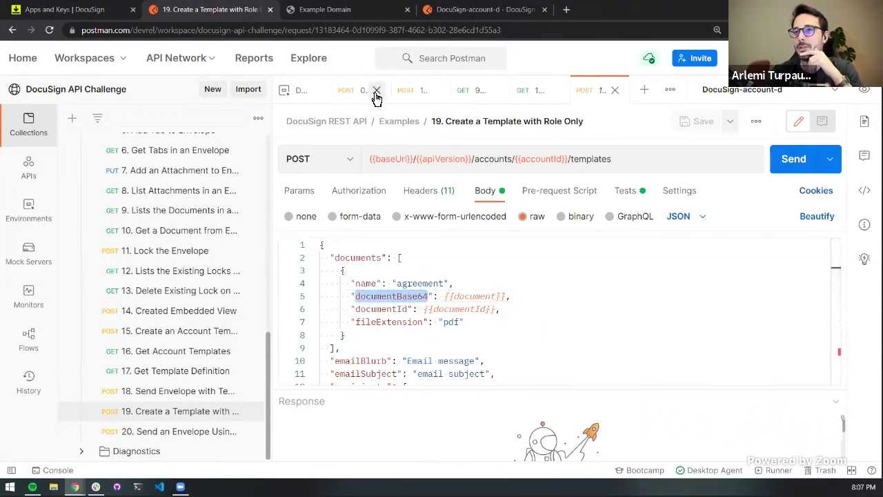
Close the four older request tabs, including Lists the Documents and Get a Document
click(374, 92)
click(405, 92)
click(436, 91)
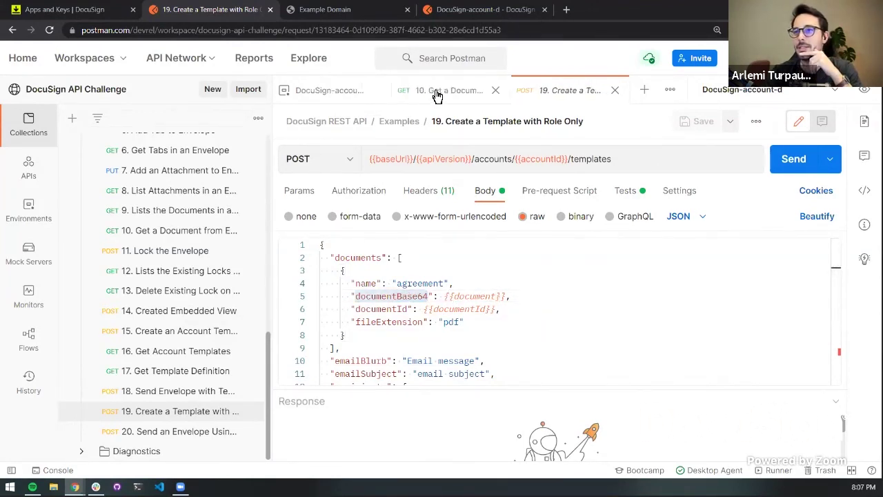
click(496, 90)
Begin adding a documentId variable to the DocuSign-account-d environment
click(335, 102)
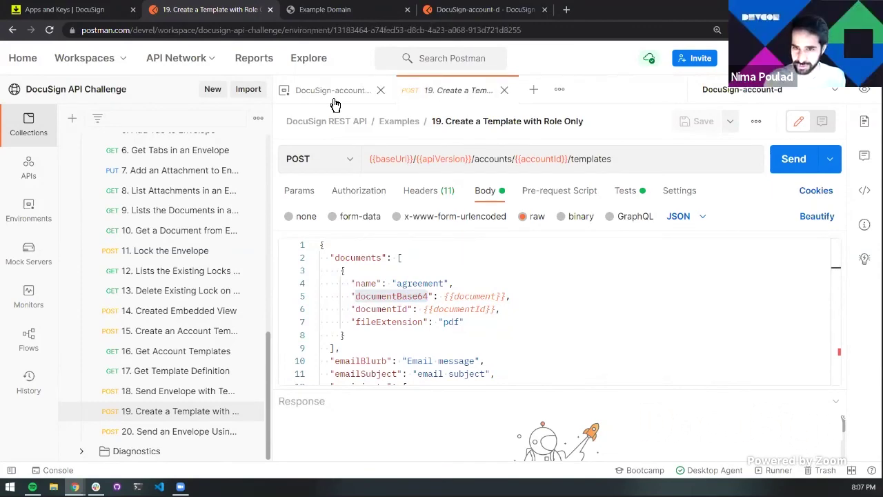
click(350, 425)
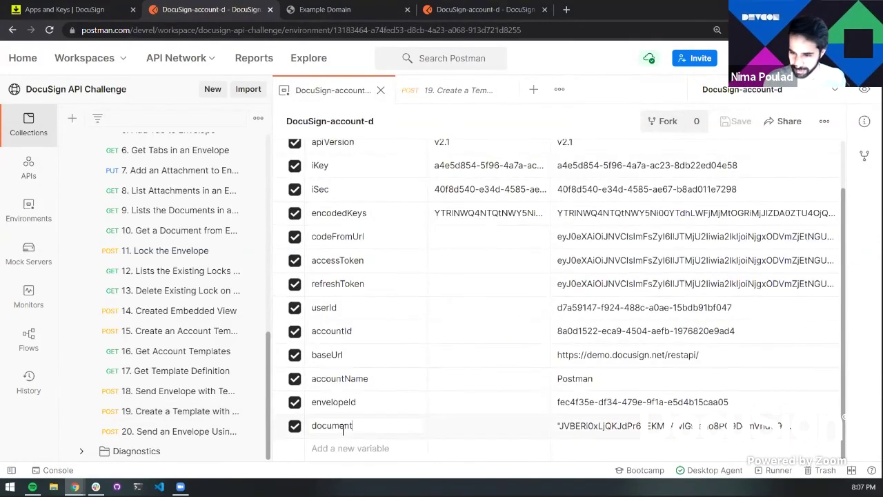
click(452, 90)
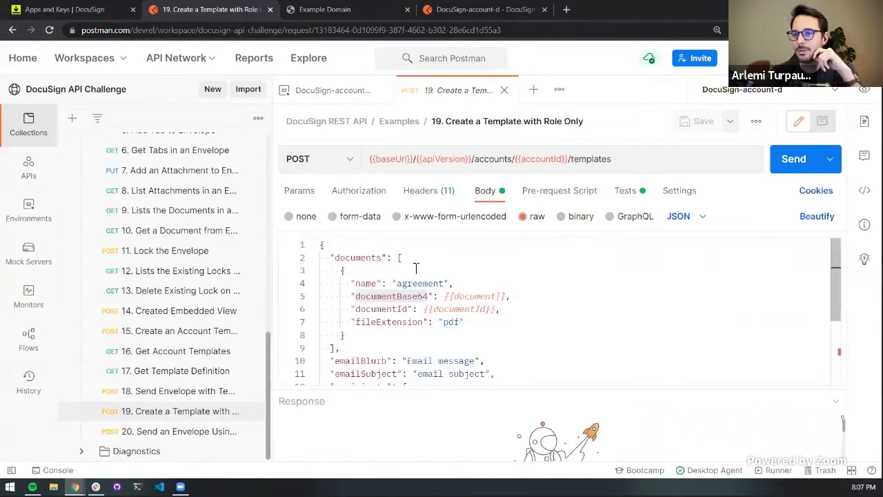
click(350, 90)
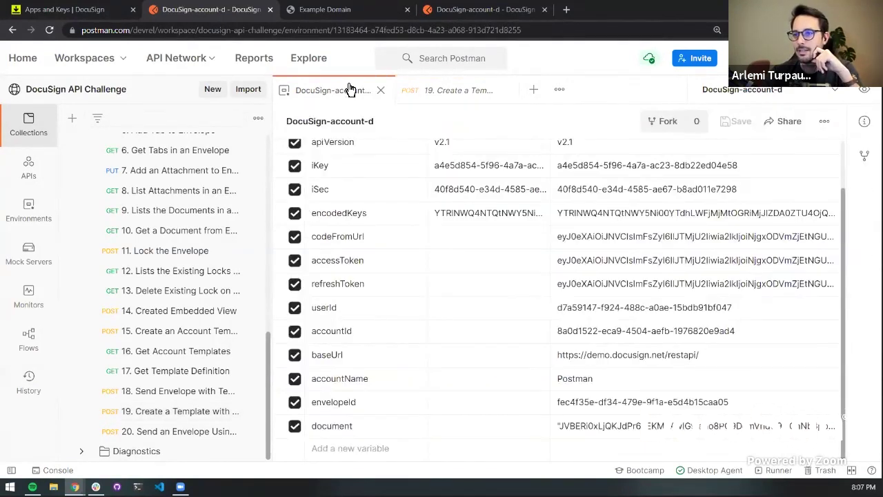
click(370, 449)
text(docuemtn)
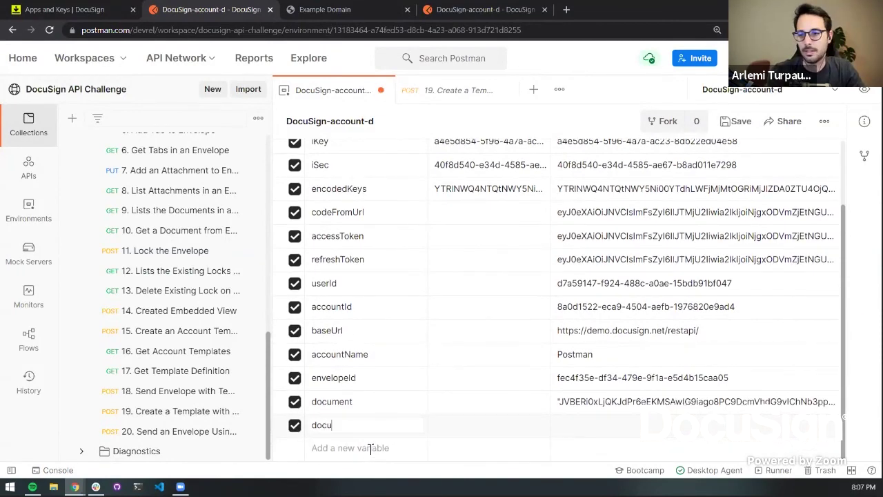
key(BackSpace)
key(BackSpace)
Finish naming the documentId variable and review its reference in the template body
text(mentId)
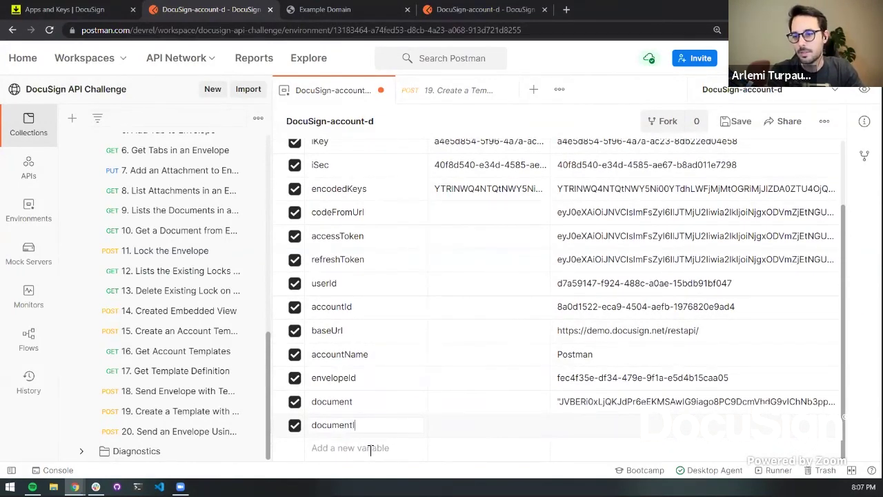
key(Tab)
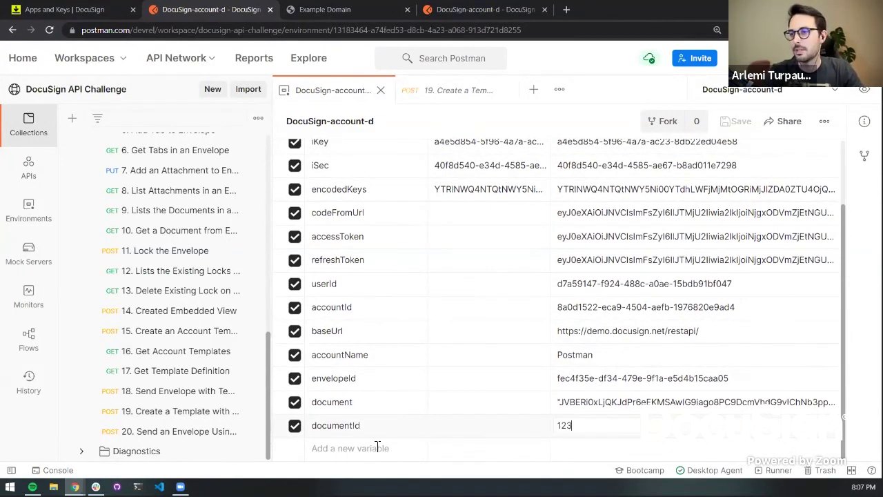
click(435, 90)
click(465, 309)
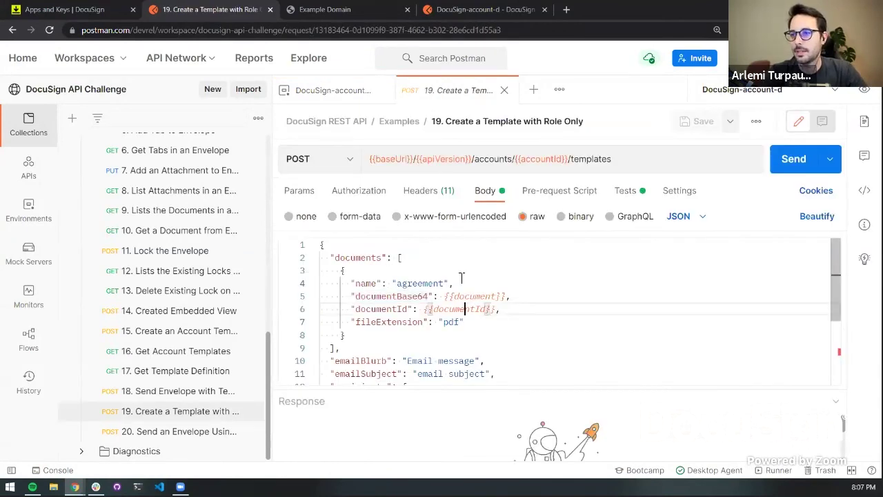
scroll(465, 310, down, 1)
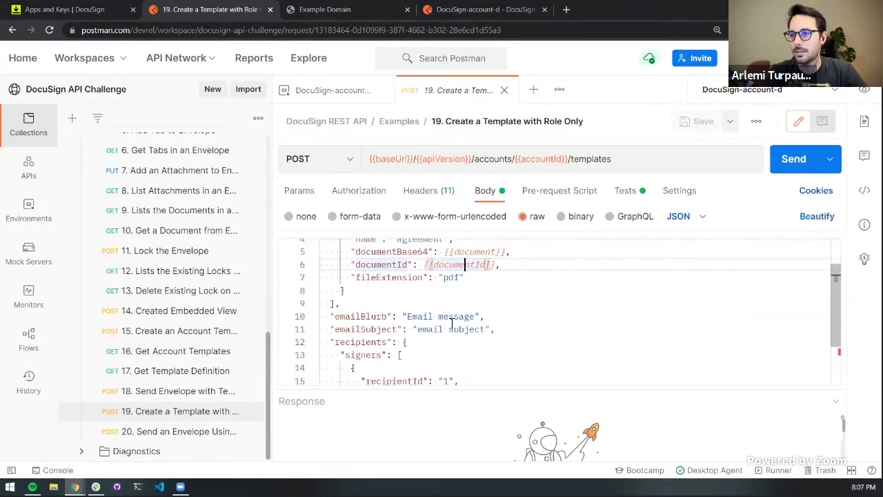
scroll(454, 328, down, 1)
scroll(486, 343, down, 1)
Delete the stray comma after "seller" on line 16, save, and send the template request
click(472, 328)
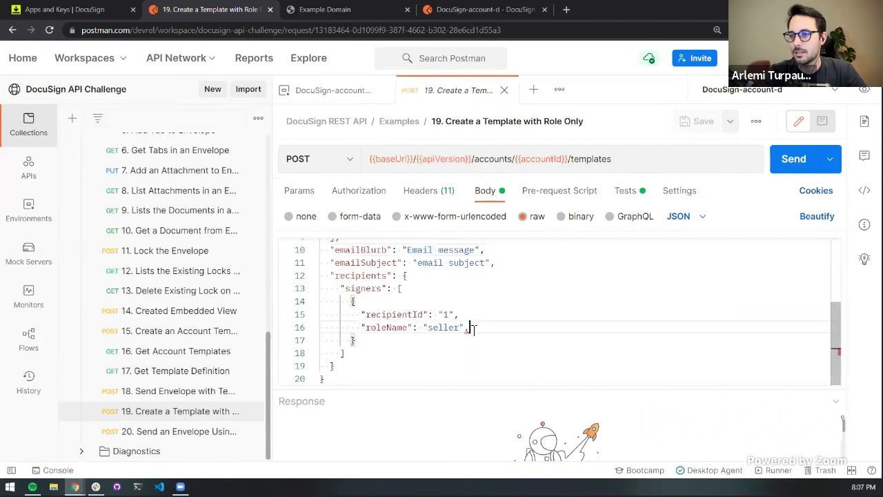
key(BackSpace)
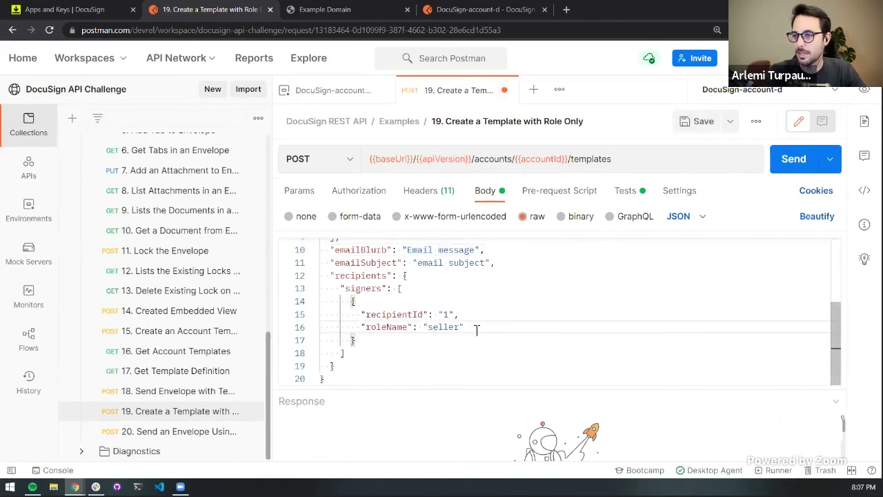
key(ctrl+s)
scroll(594, 287, up, 4)
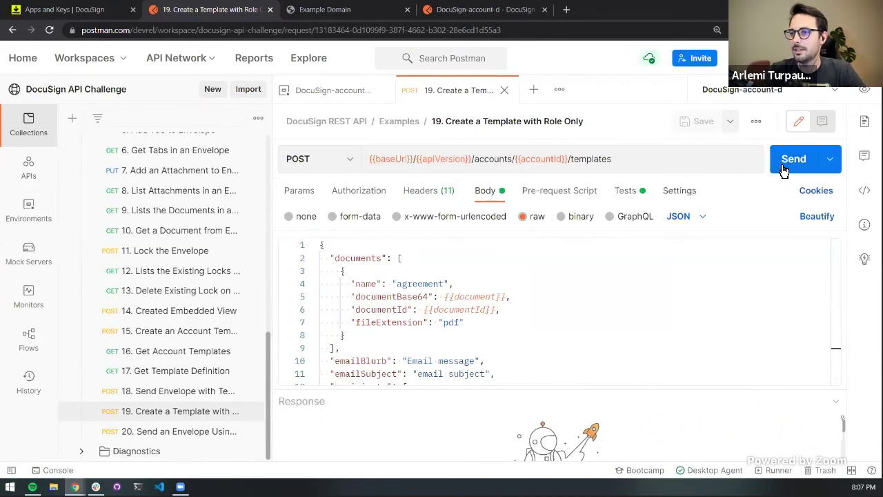
click(323, 93)
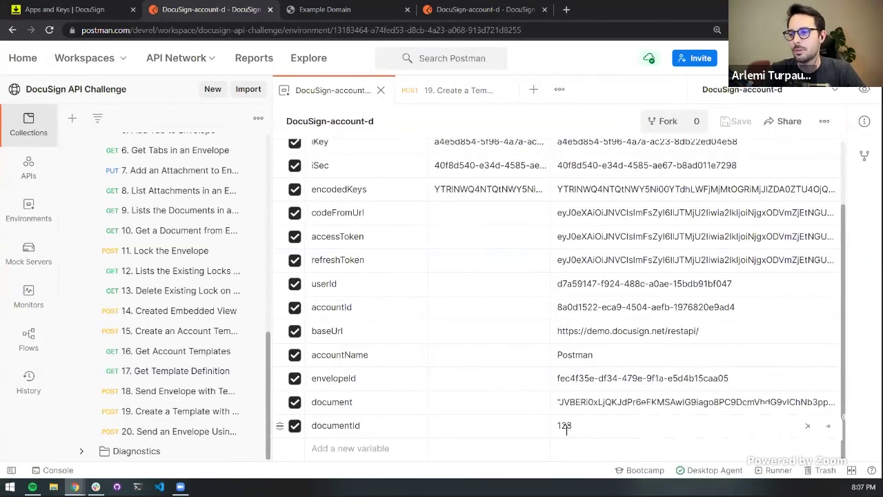
click(448, 103)
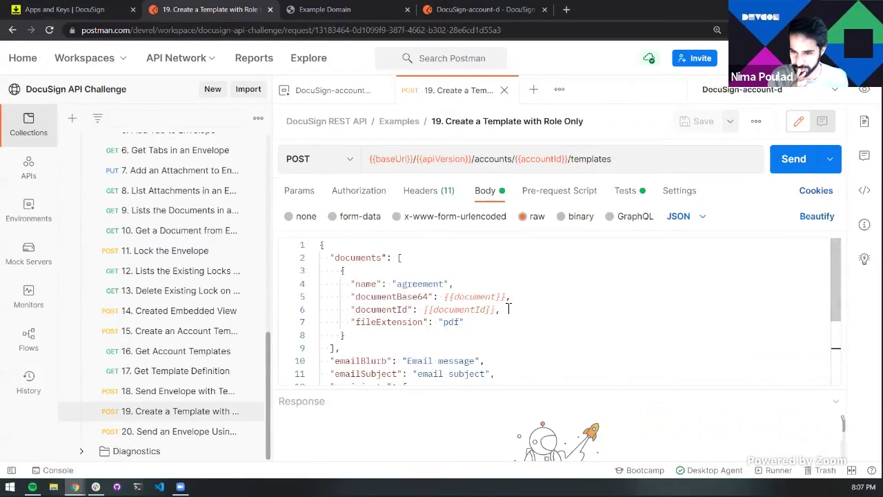
click(782, 169)
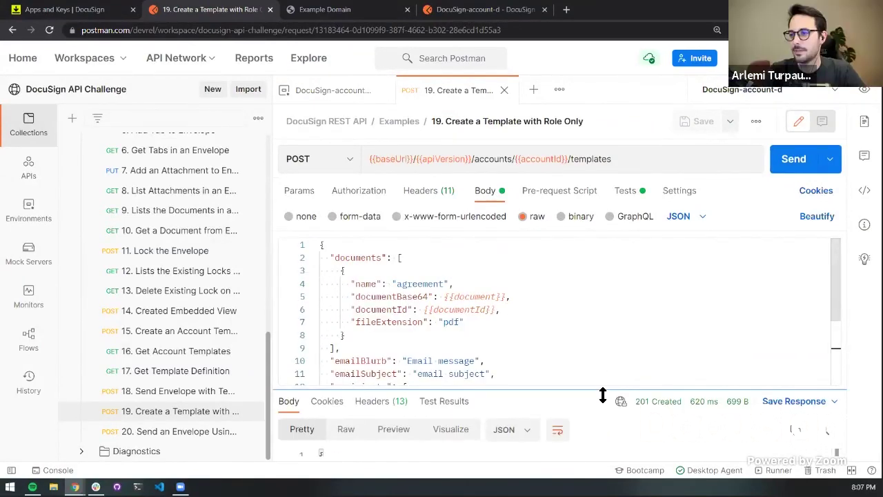
drag(601, 394, 624, 253)
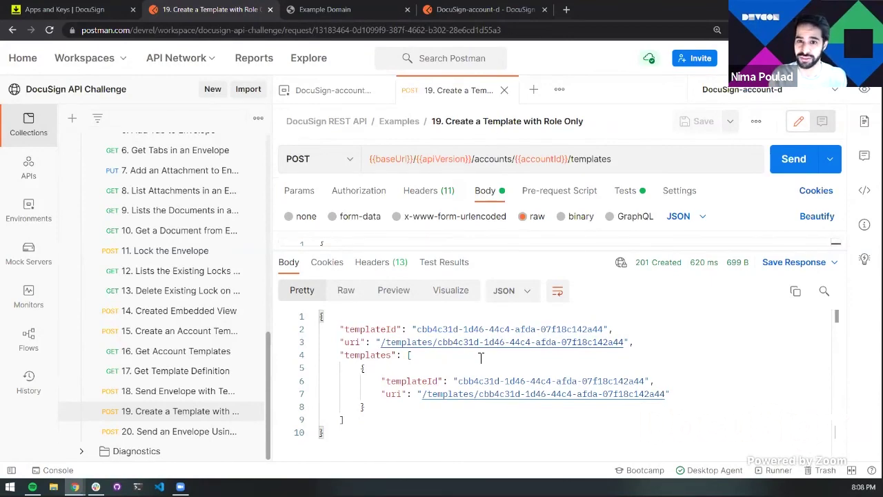
drag(519, 250, 525, 303)
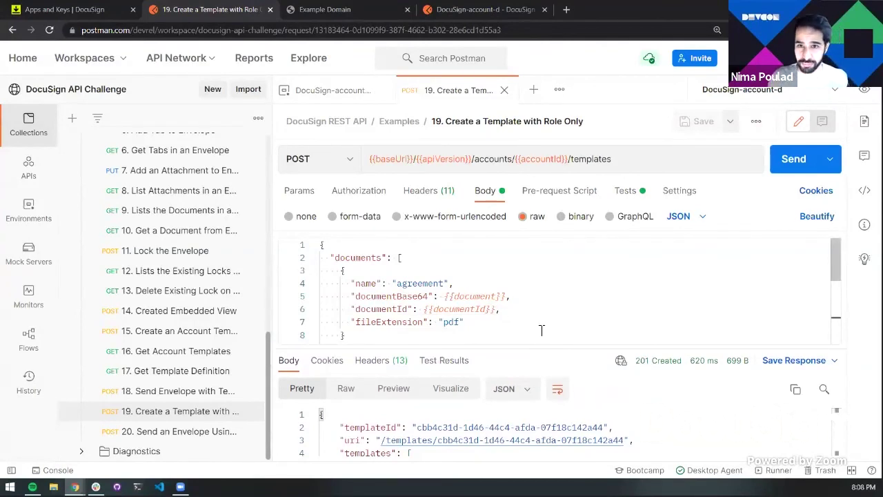
click(541, 330)
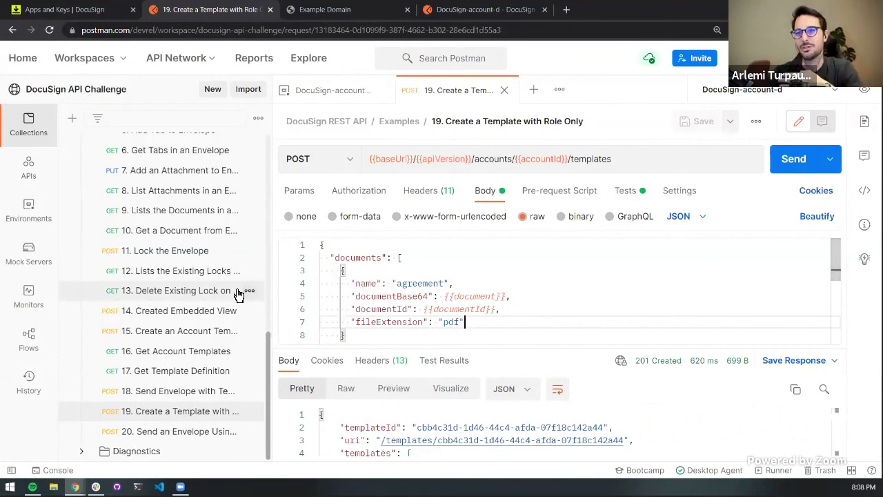
key(Down)
key(Down)
key(Down)
key(Down)
key(Down)
key(Down)
key(Down)
key(Down)
key(Down)
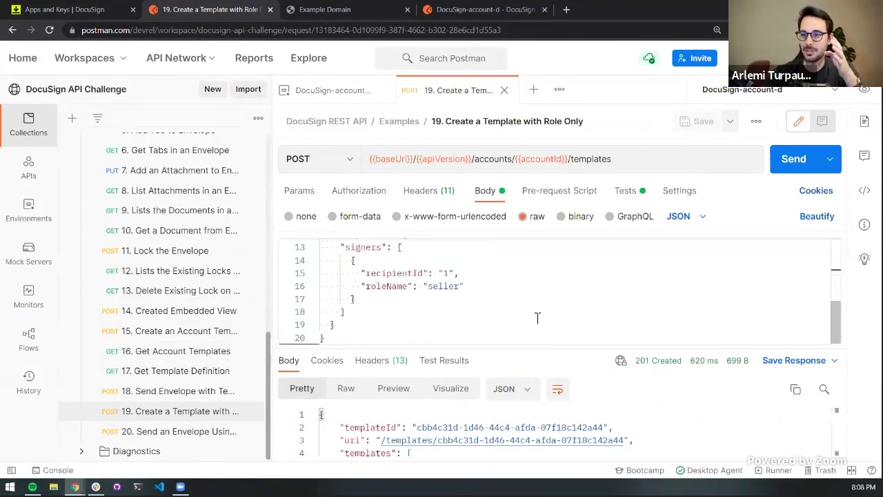
scroll(163, 301, up, 10)
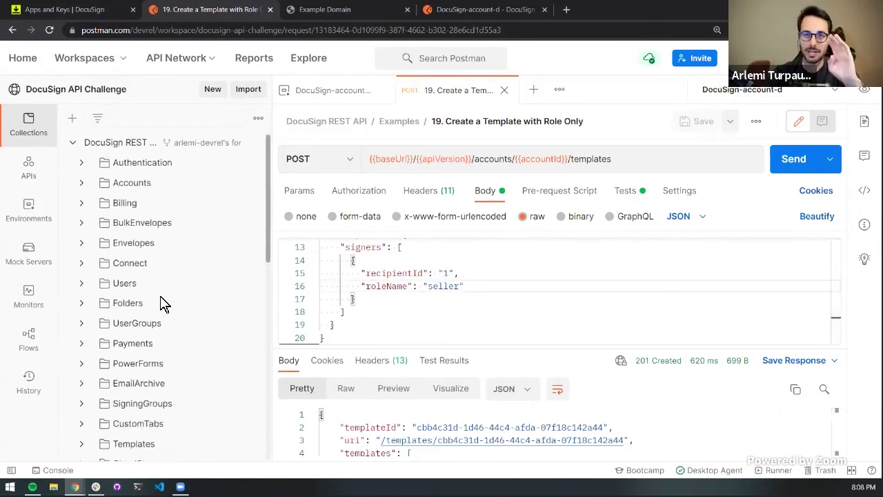
Draft a pull request titled 'fixed extra comma in body' with no reviewers and view its 4 changes
click(249, 143)
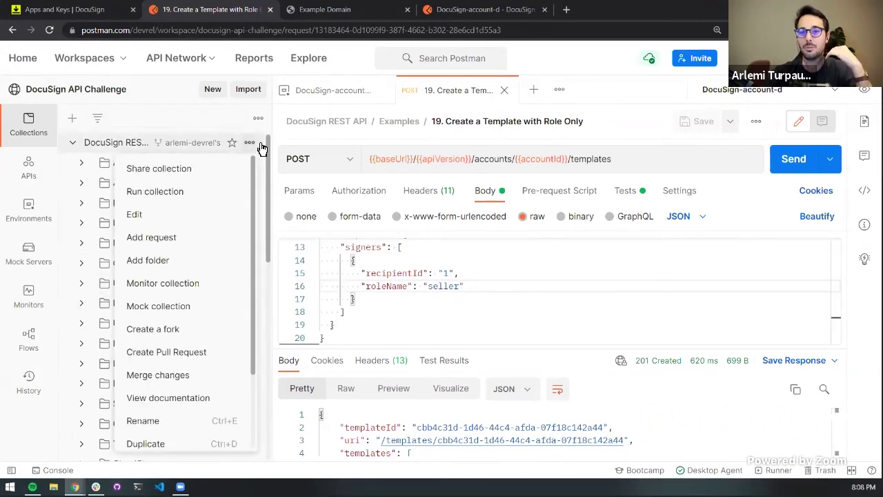
click(208, 352)
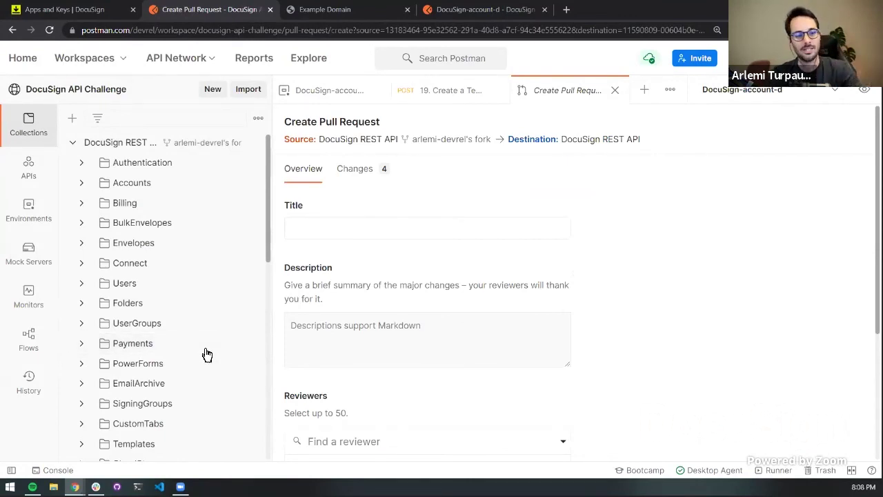
text(fixed )
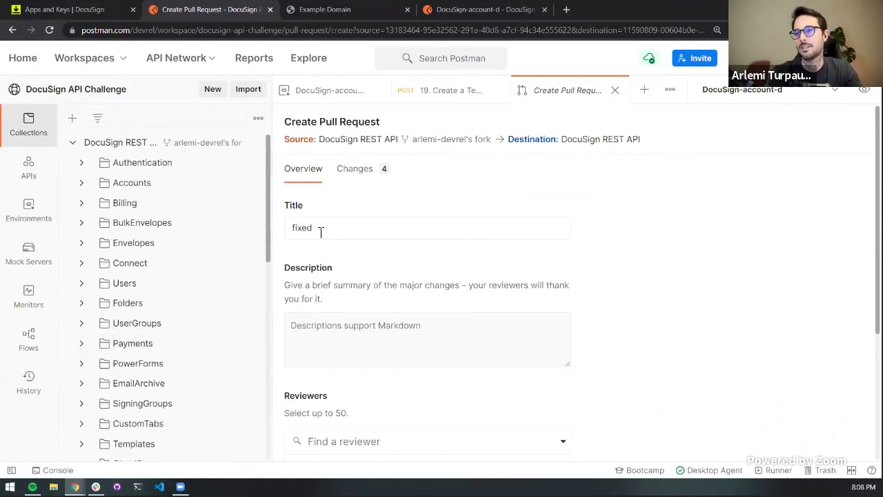
text(extra comma in)
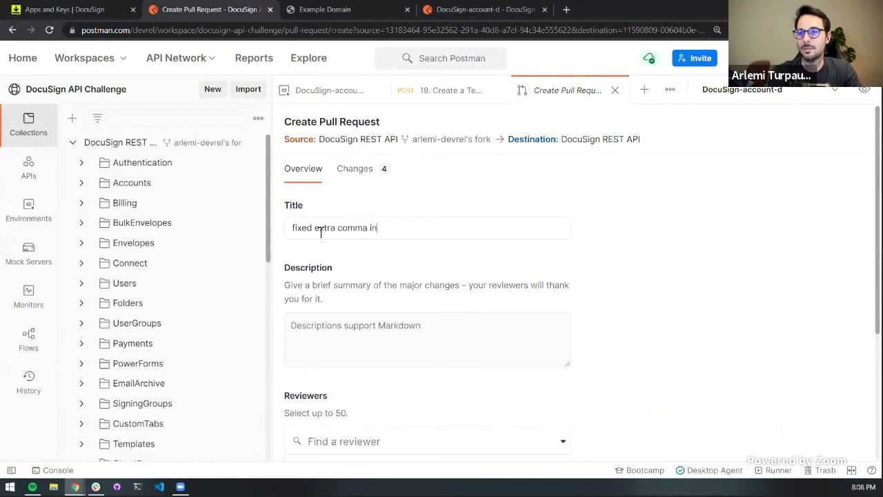
text( body)
scroll(370, 322, down, 1)
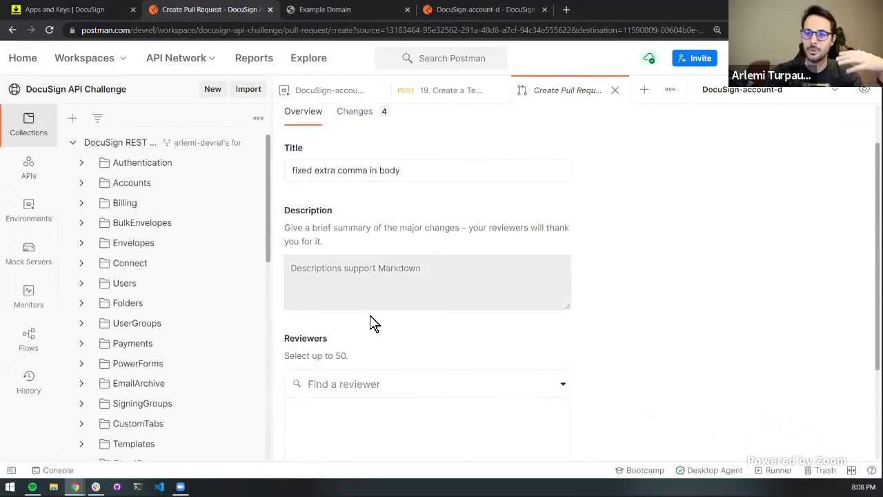
scroll(382, 276, down, 3)
click(423, 246)
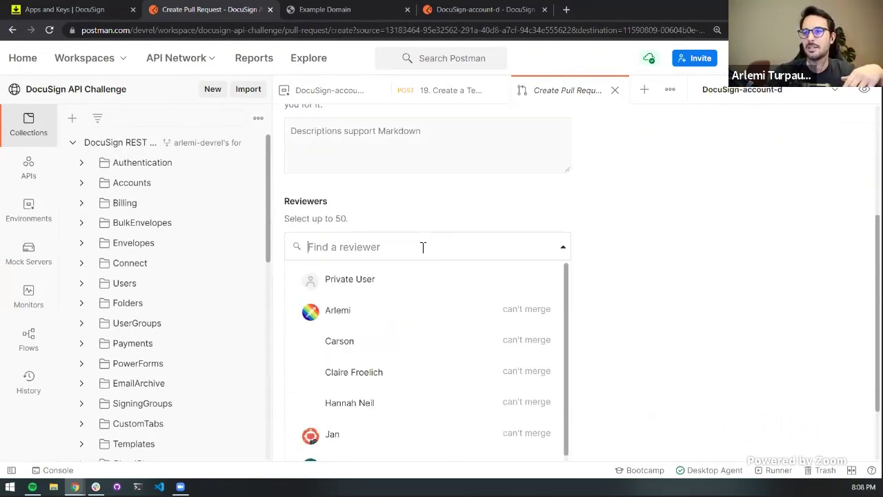
scroll(427, 249, down, 2)
click(717, 300)
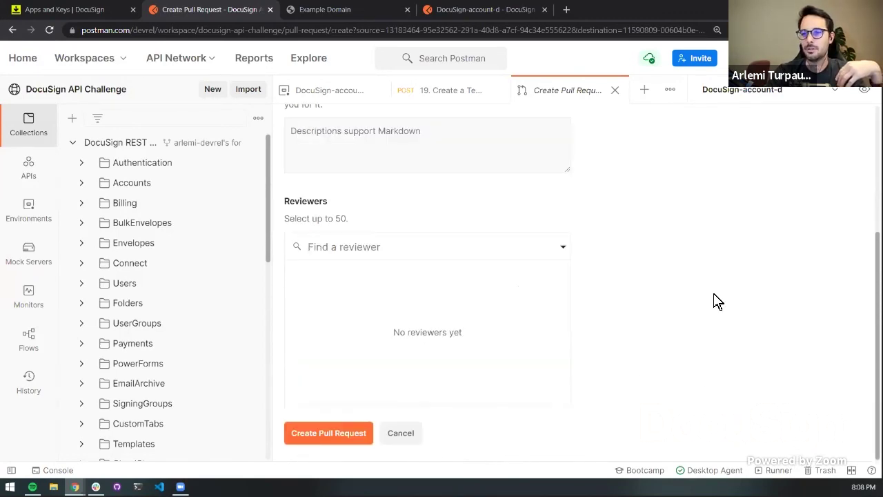
scroll(711, 311, up, 5)
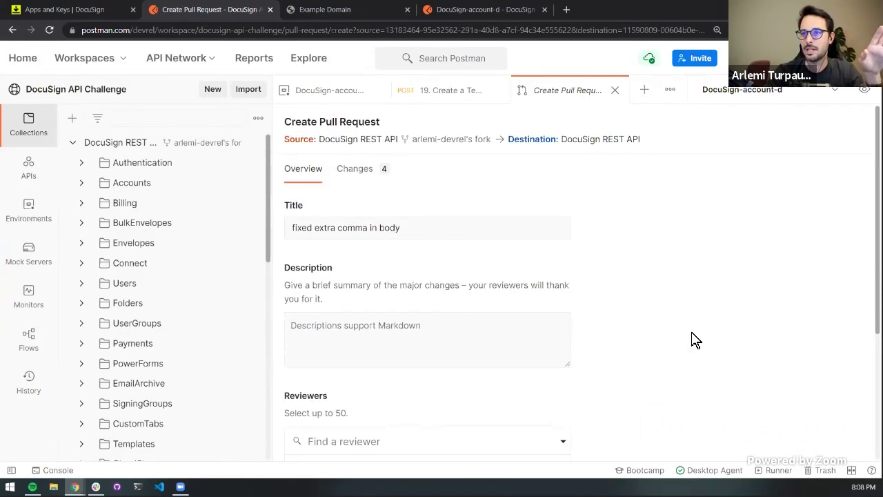
click(364, 178)
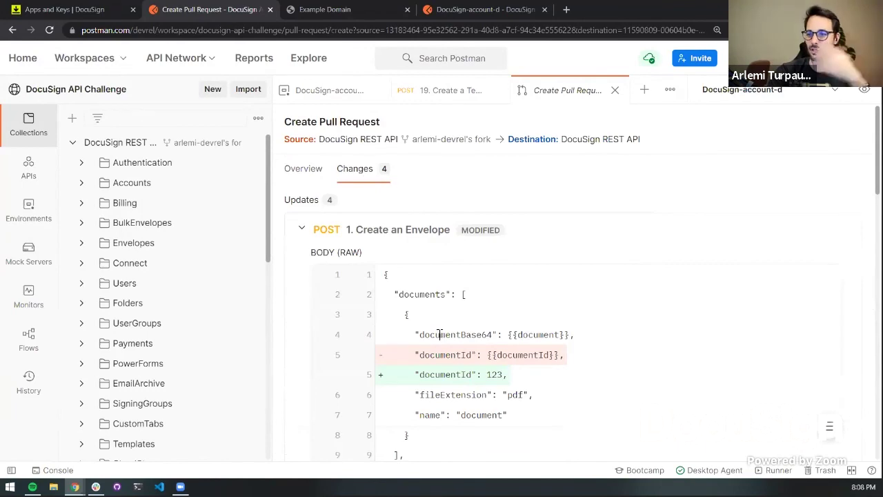
Review the diff's changed email, name and recipientId lines, then switch to the DocuSign-account-d environment
scroll(438, 334, down, 5)
scroll(439, 335, down, 4)
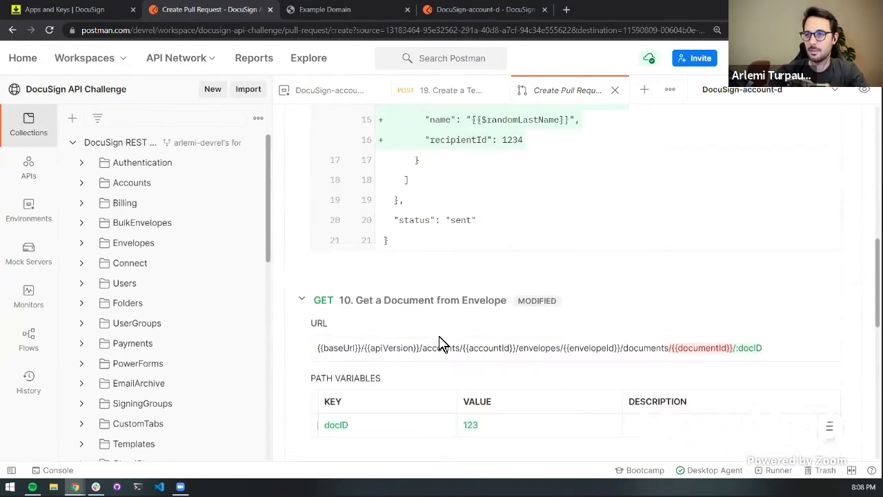
scroll(442, 341, up, 5)
drag(459, 330, 586, 361)
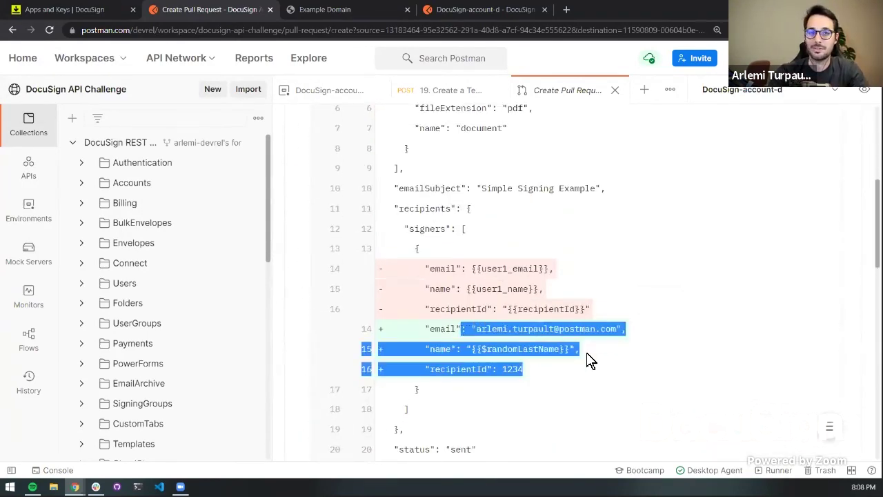
click(586, 361)
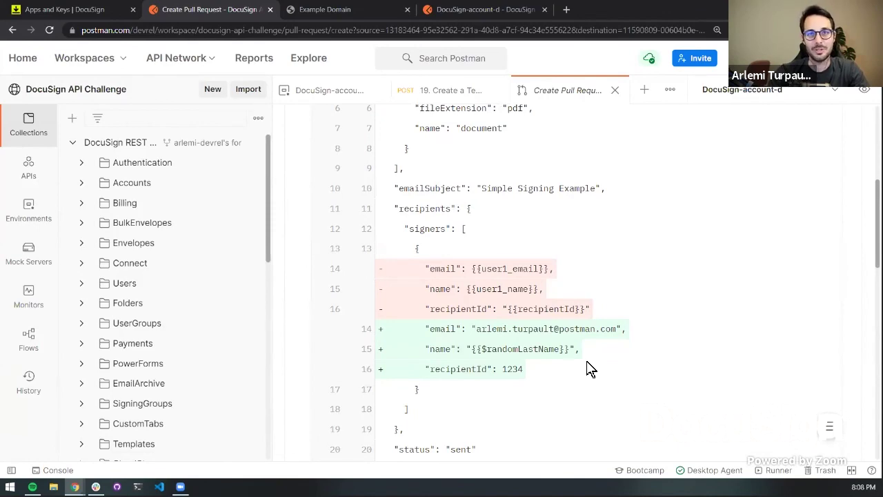
scroll(592, 370, down, 9)
scroll(591, 369, up, 7)
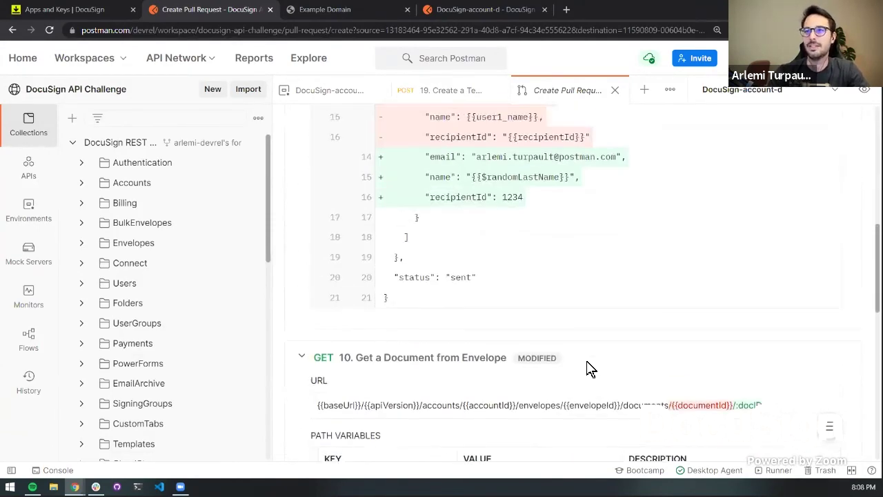
scroll(588, 369, up, 10)
key(ctrl+4)
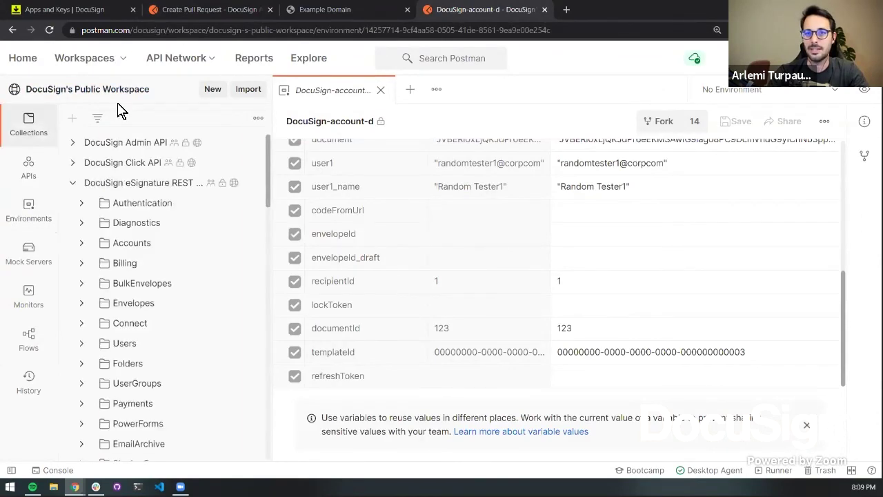
Open the public '19. Create a Template with Role Only' request and scroll through its JSON body
scroll(176, 318, down, 10)
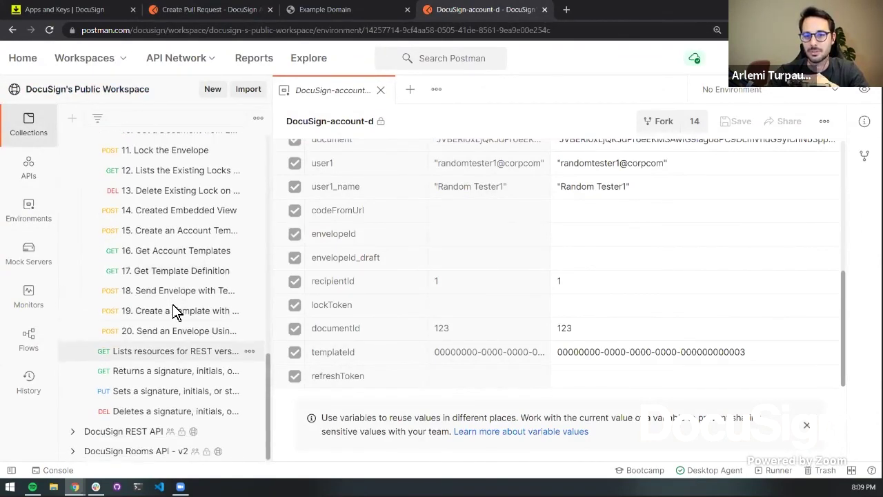
click(170, 317)
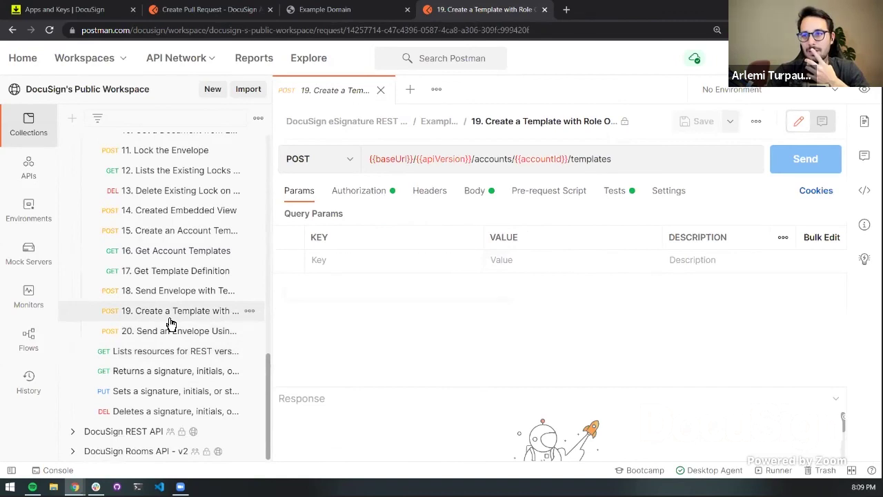
click(496, 191)
scroll(515, 355, down, 5)
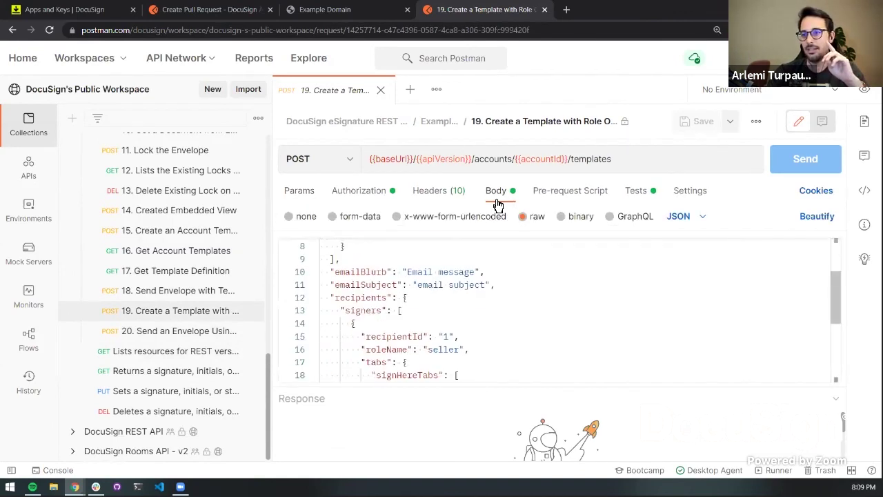
scroll(514, 355, down, 2)
scroll(514, 355, up, 6)
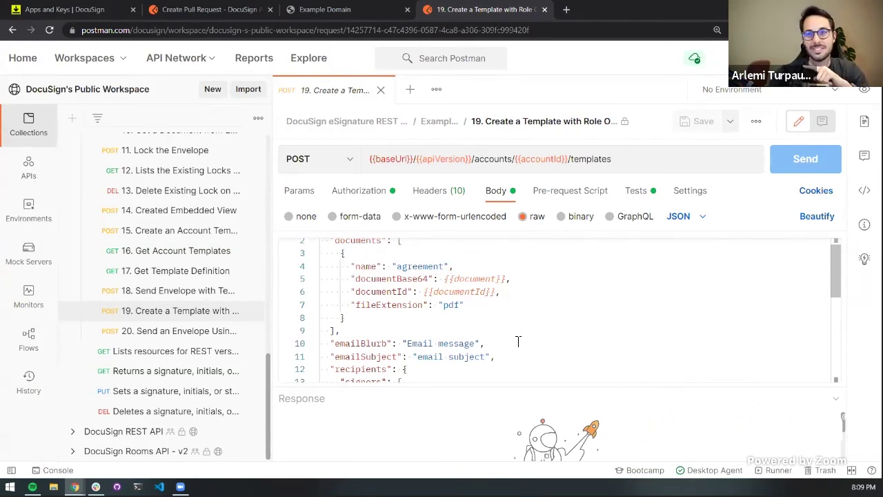
scroll(517, 342, down, 6)
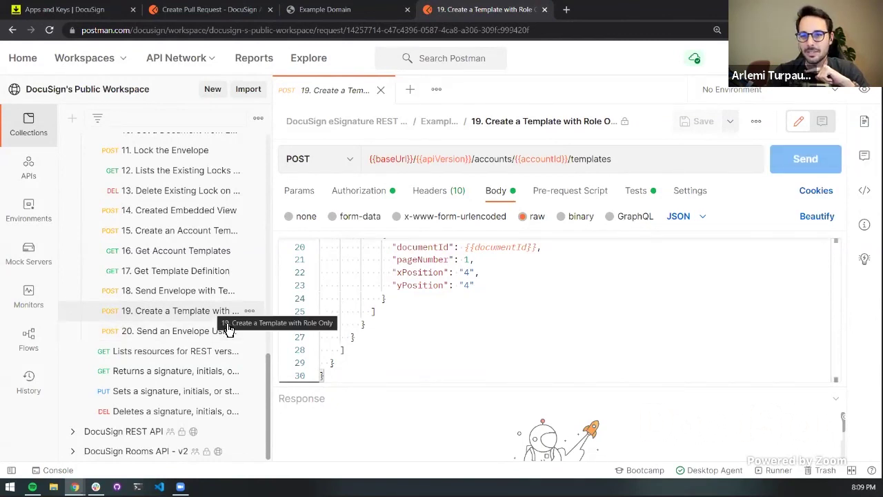
Draft the comment 'Hey there's an extra comma here' on the yPosition line, cancel it, and return to the pull request
click(821, 122)
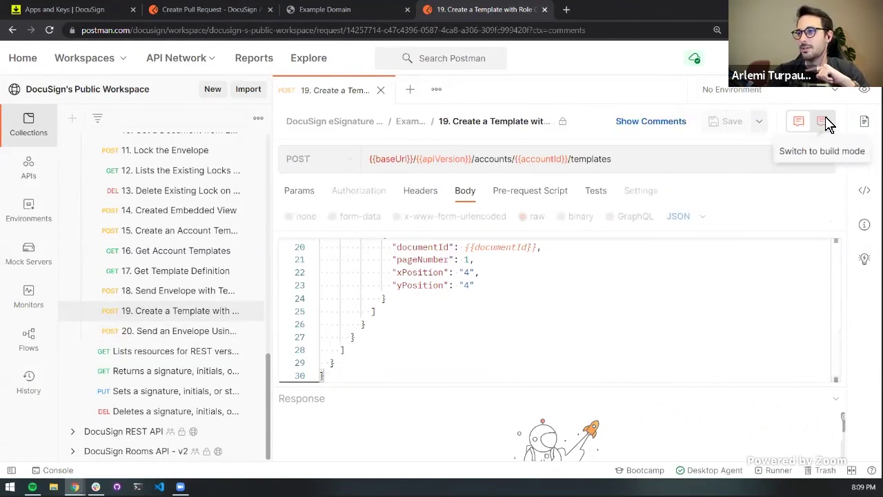
drag(477, 286, 413, 286)
text(H)
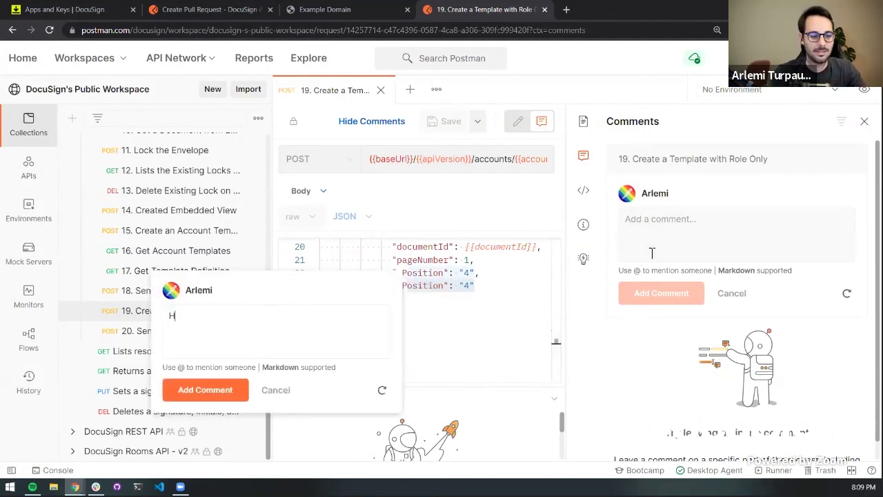
text(ey there's an extra )
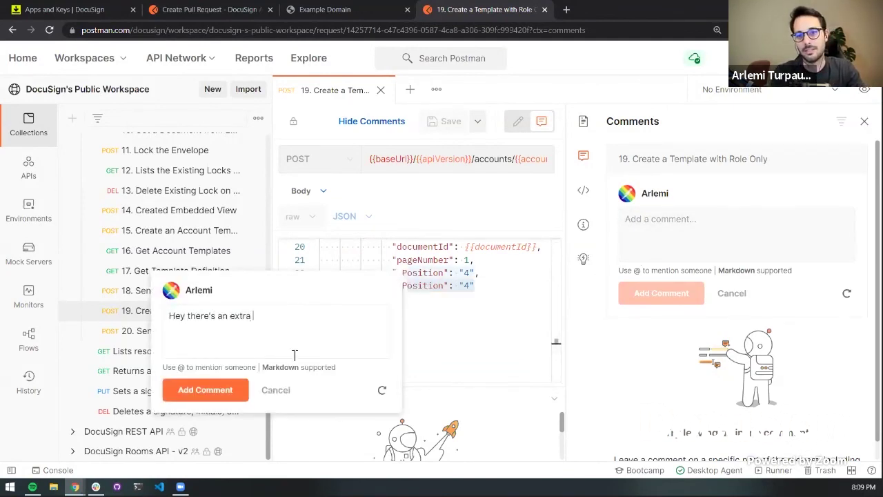
text(comma here)
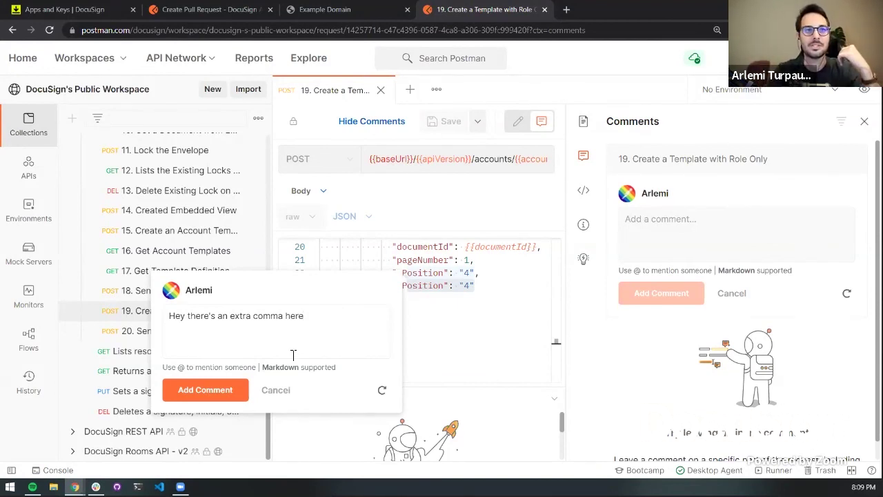
click(283, 394)
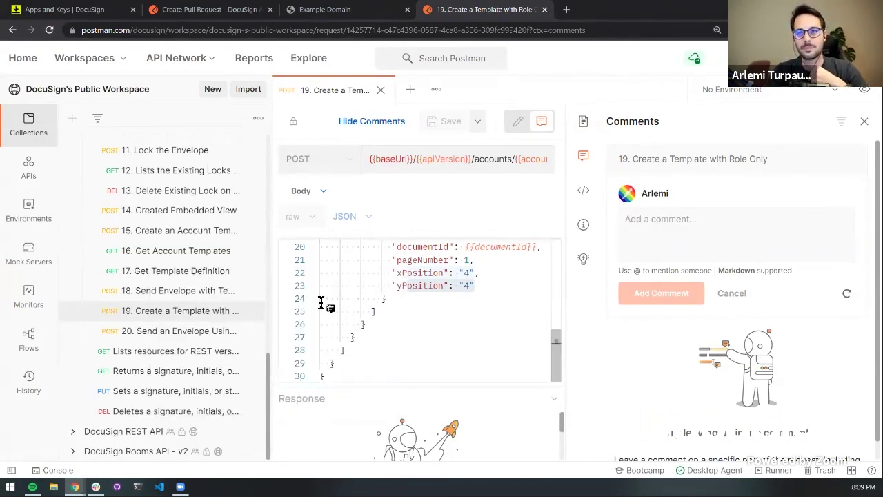
click(865, 121)
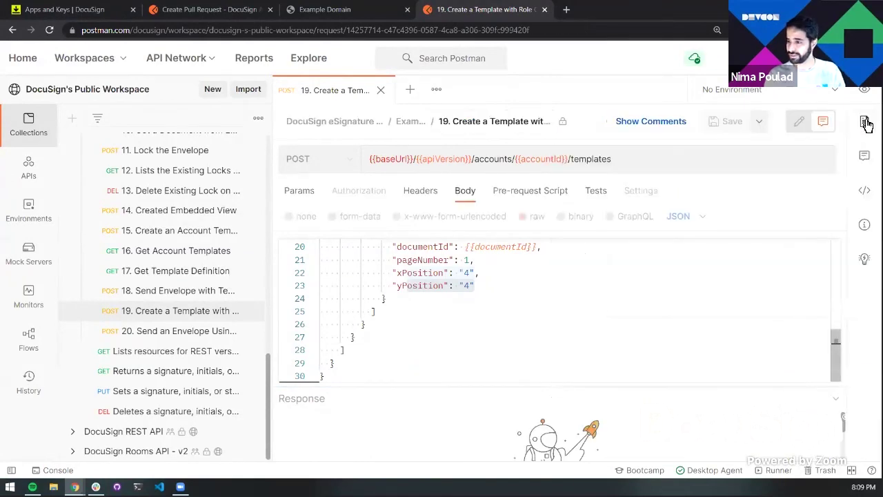
click(221, 17)
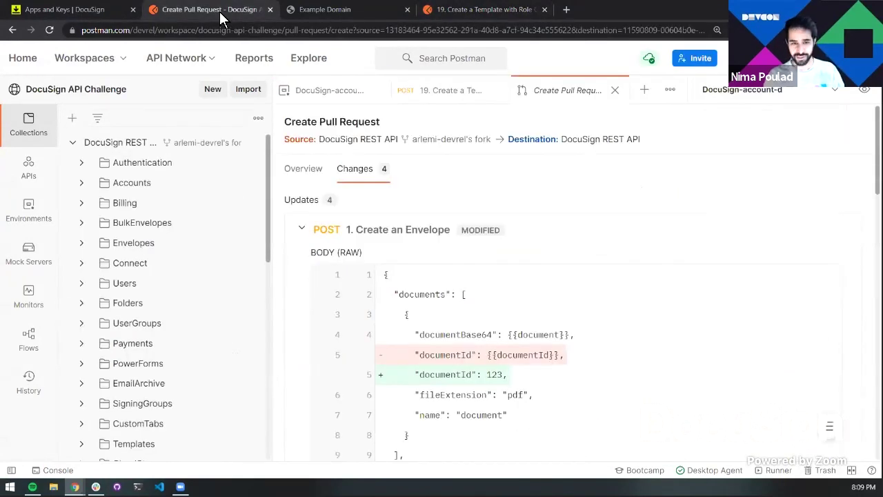